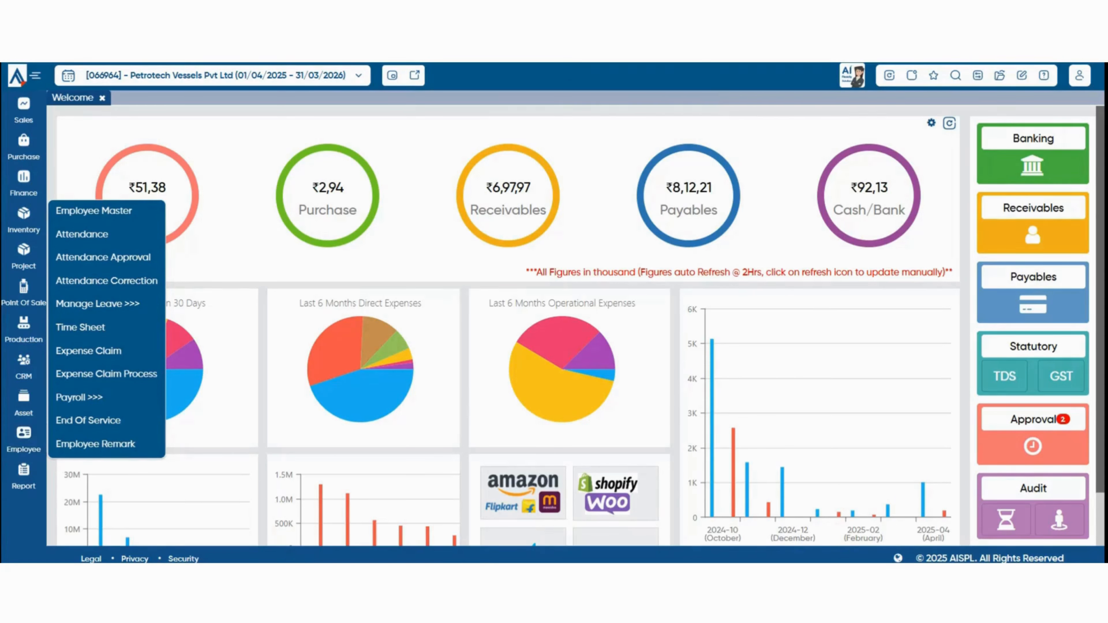
# Open HR Payroll Setup from the toolbar's Configuration panel.
pyautogui.click(977, 75)
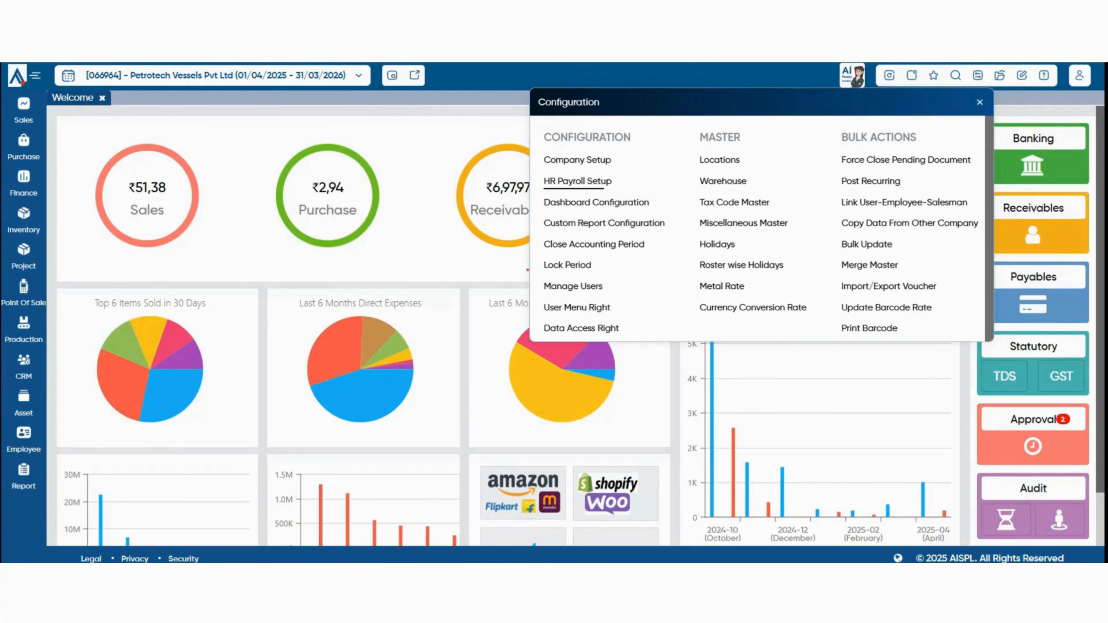
pyautogui.click(577, 181)
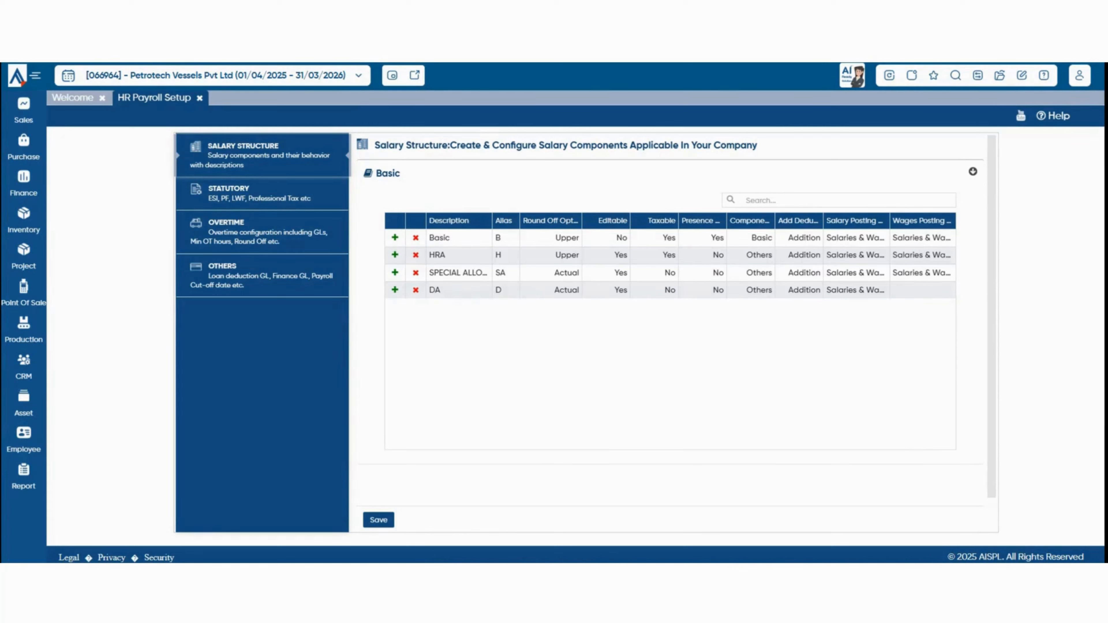
# Add a salary component named Incentive with alias I, leaving Round Off as None.
pyautogui.click(461, 308)
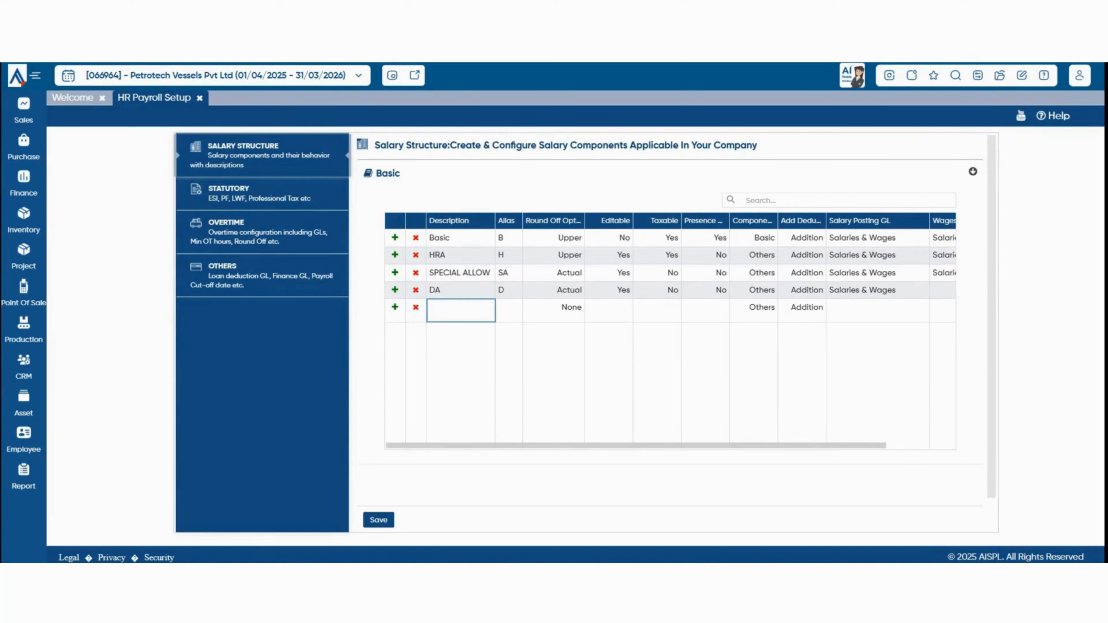
pyautogui.write('Incentive')
pyautogui.click(509, 311)
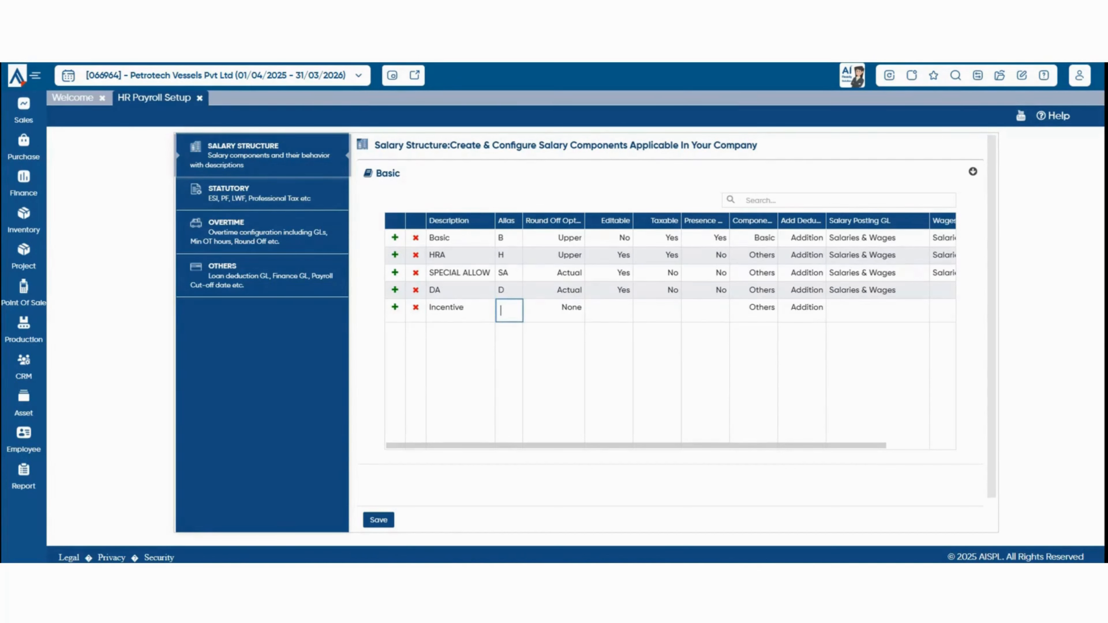
pyautogui.write('I')
pyautogui.press('Tab')
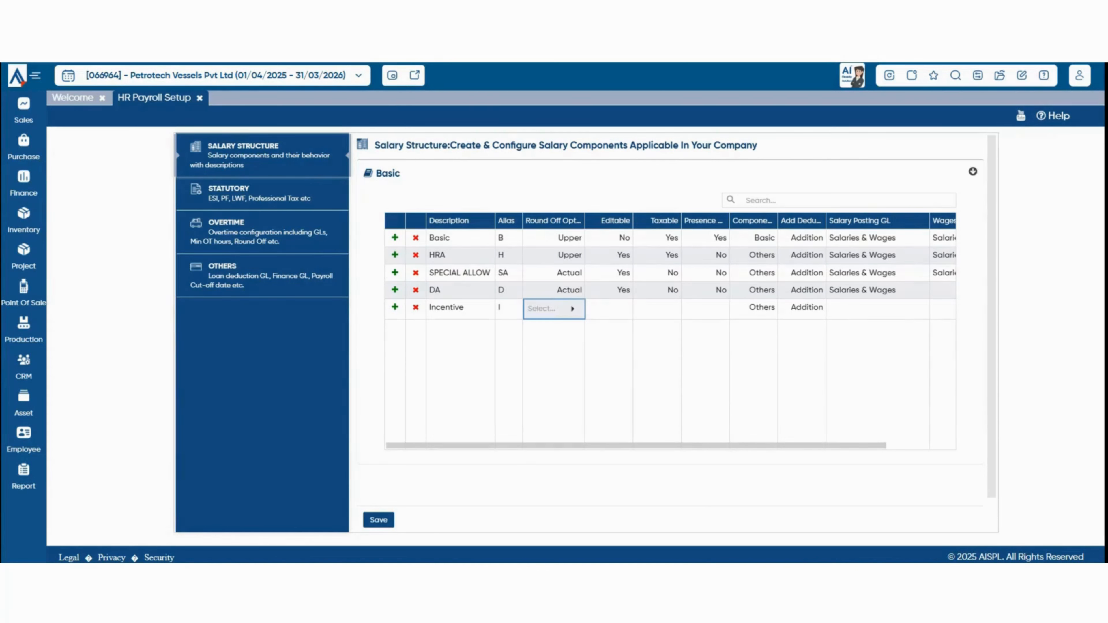
pyautogui.press('Tab')
# Set the Incentive row's Editable and Taxable fields to Yes.
pyautogui.press('Return')
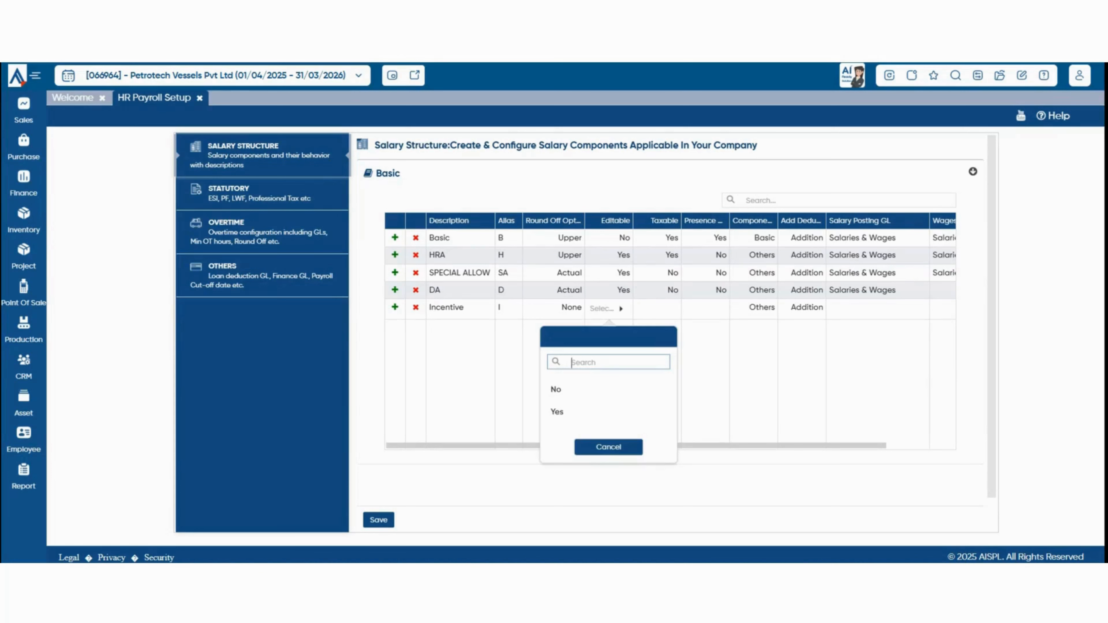
pyautogui.press('Down')
pyautogui.press('Return')
pyautogui.press('Tab')
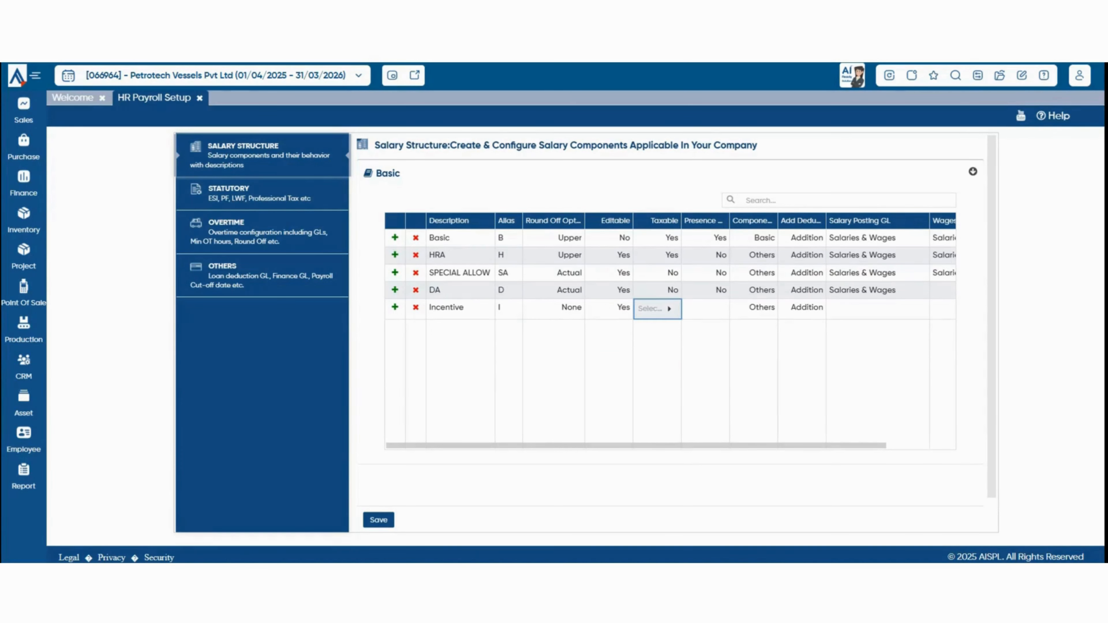
pyautogui.press('Return')
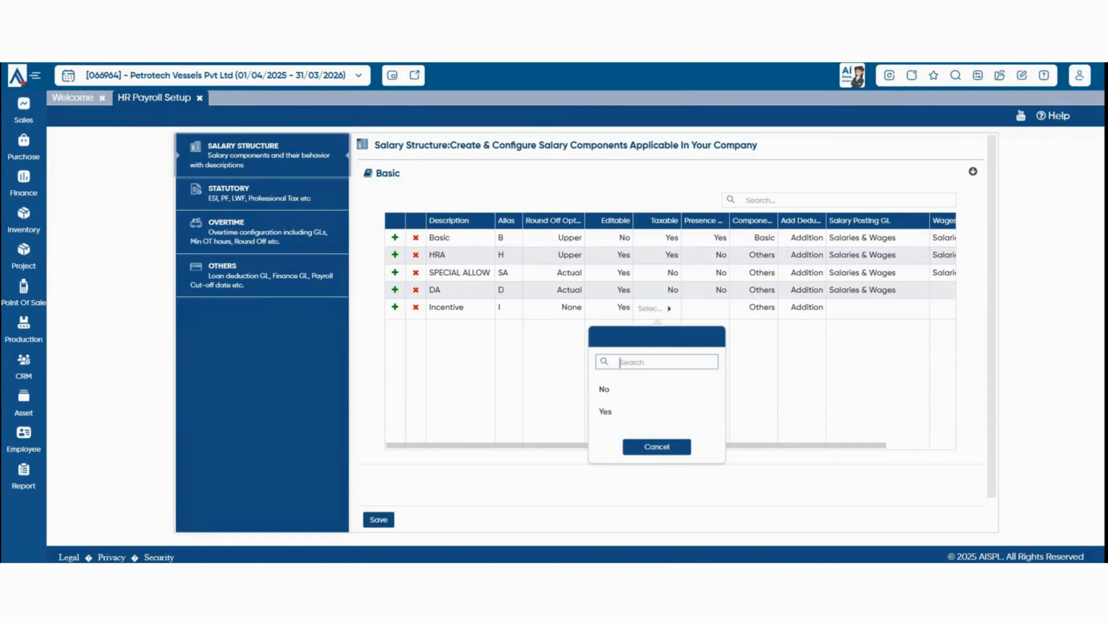
pyautogui.press('Down')
pyautogui.press('Down')
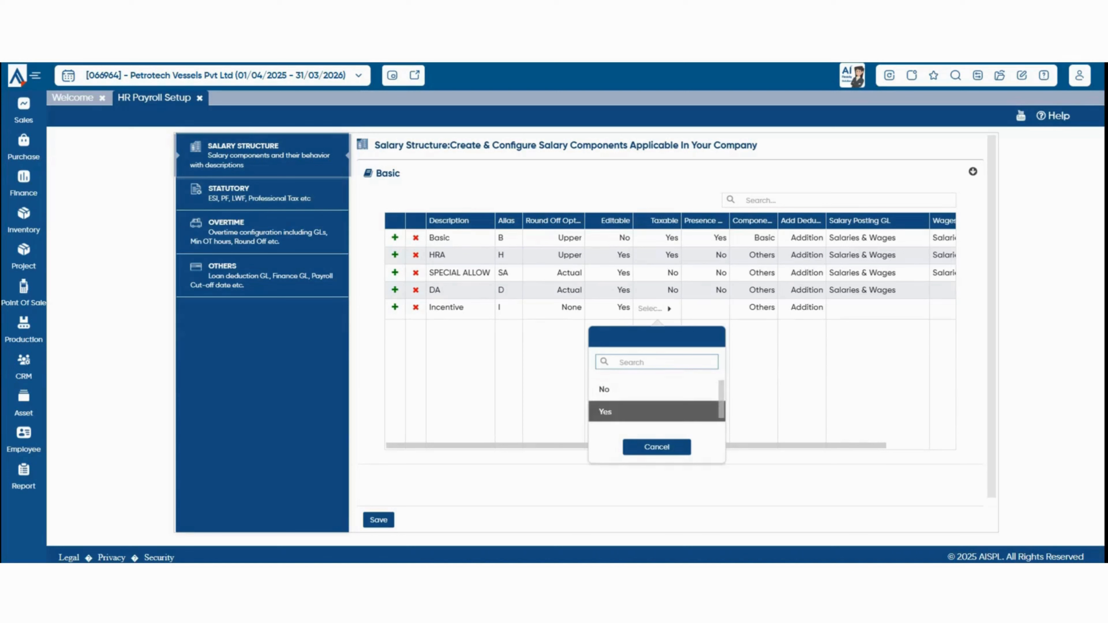
pyautogui.press('Return')
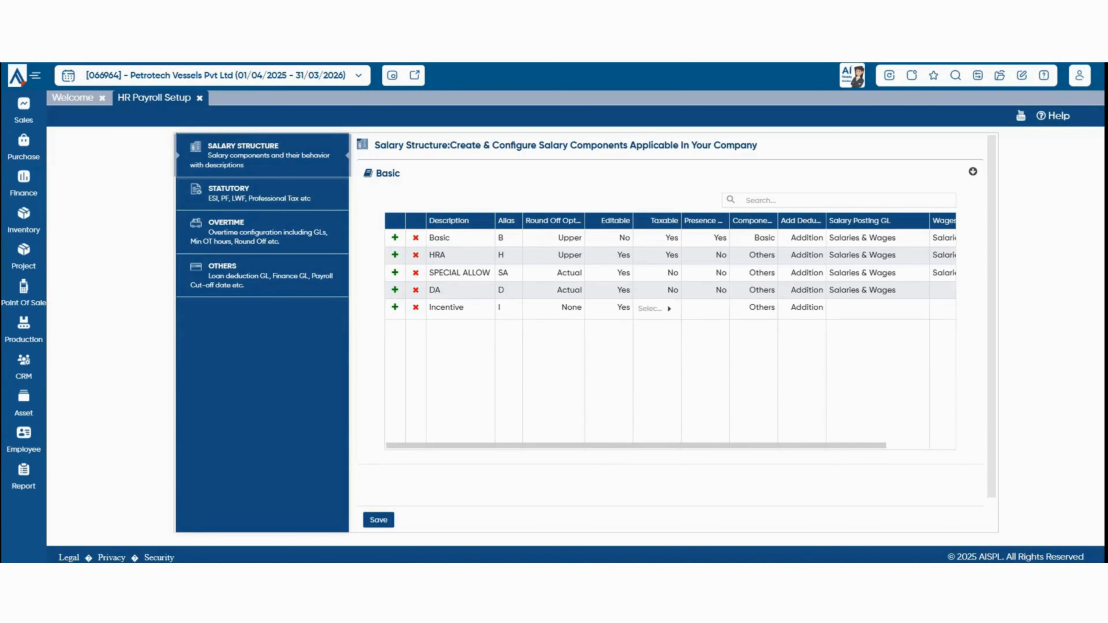
pyautogui.press('Tab')
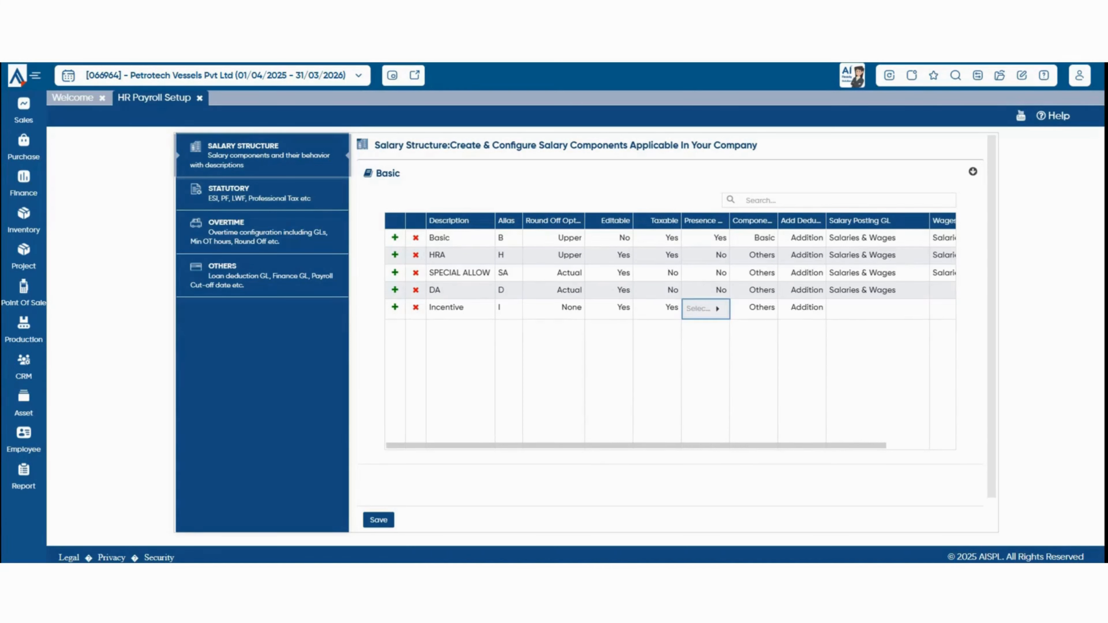
# Set Incentive's Presence to No and keep its type as Addition.
pyautogui.press('Return')
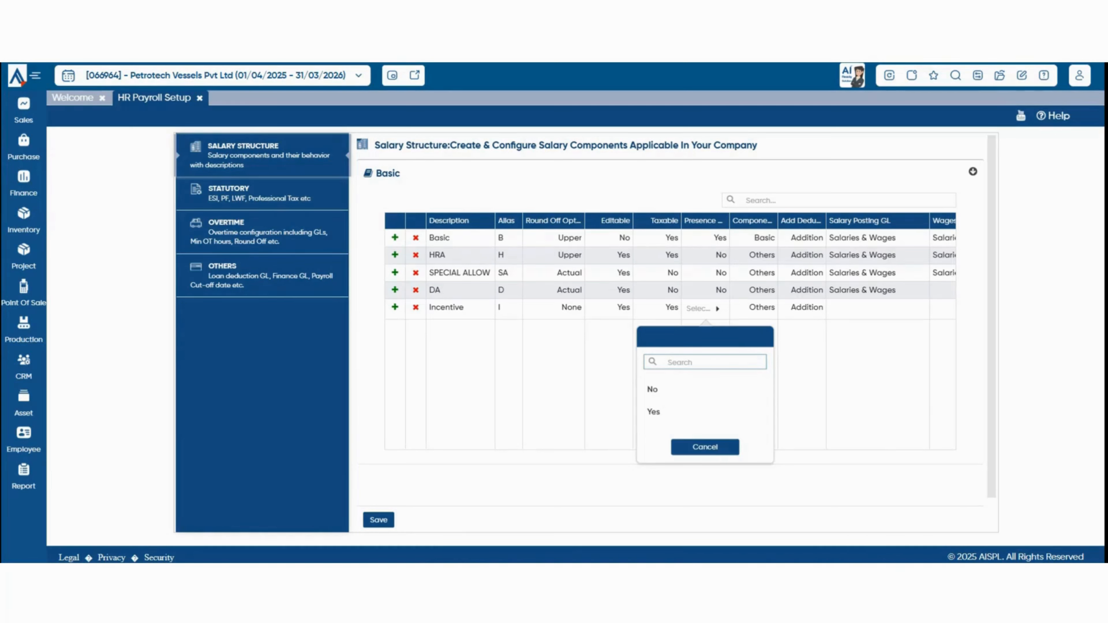
pyautogui.click(672, 390)
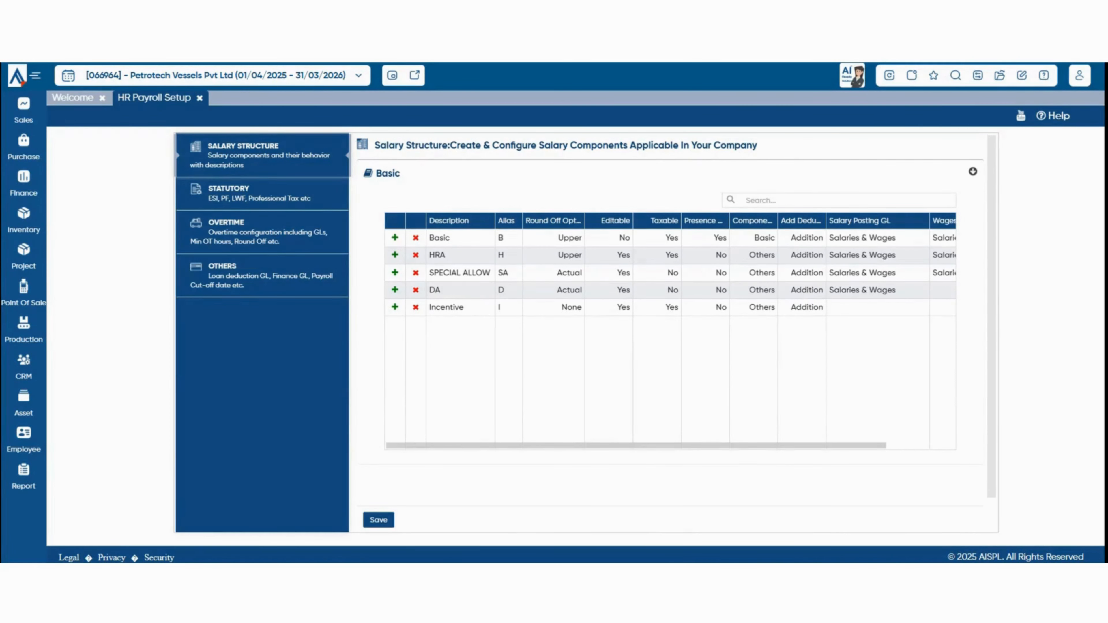
pyautogui.click(802, 308)
pyautogui.click(802, 309)
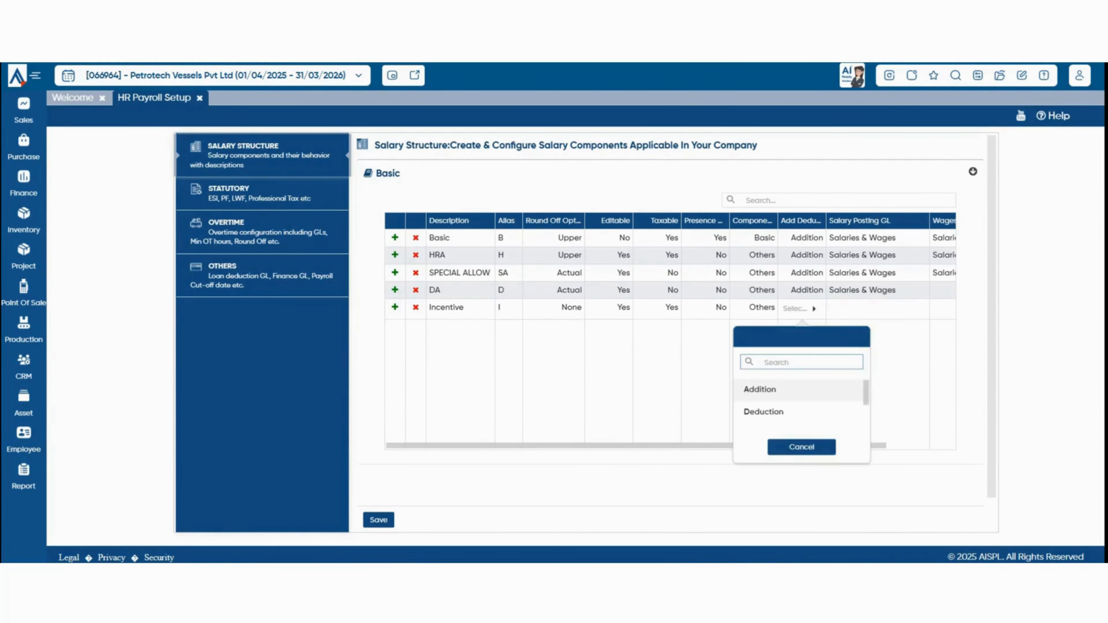
pyautogui.press('Down')
pyautogui.press('Down')
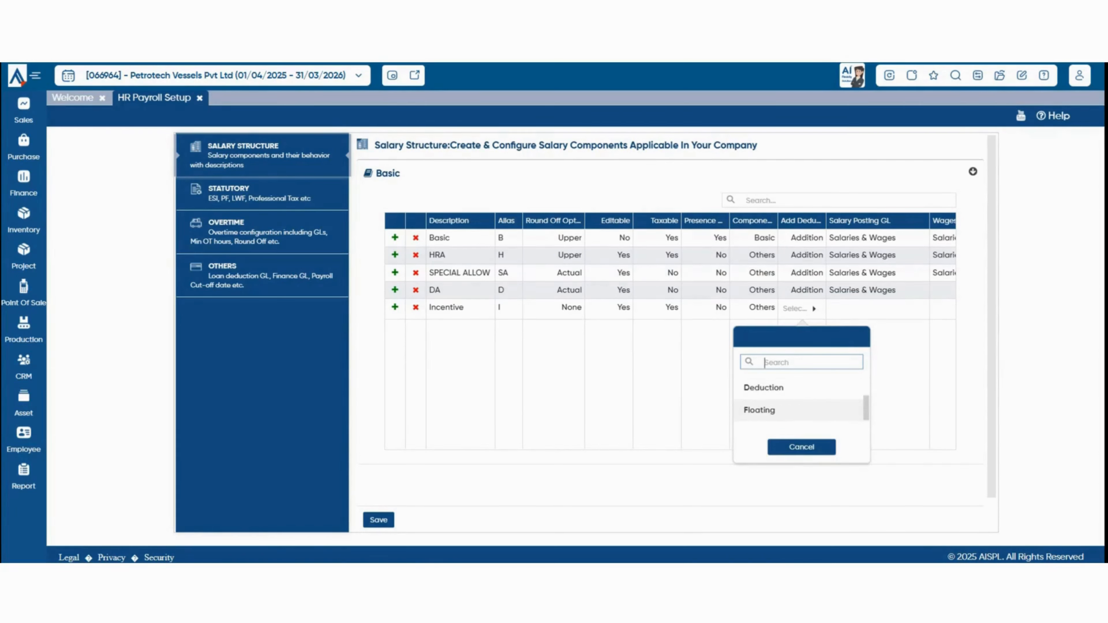
pyautogui.press('Return')
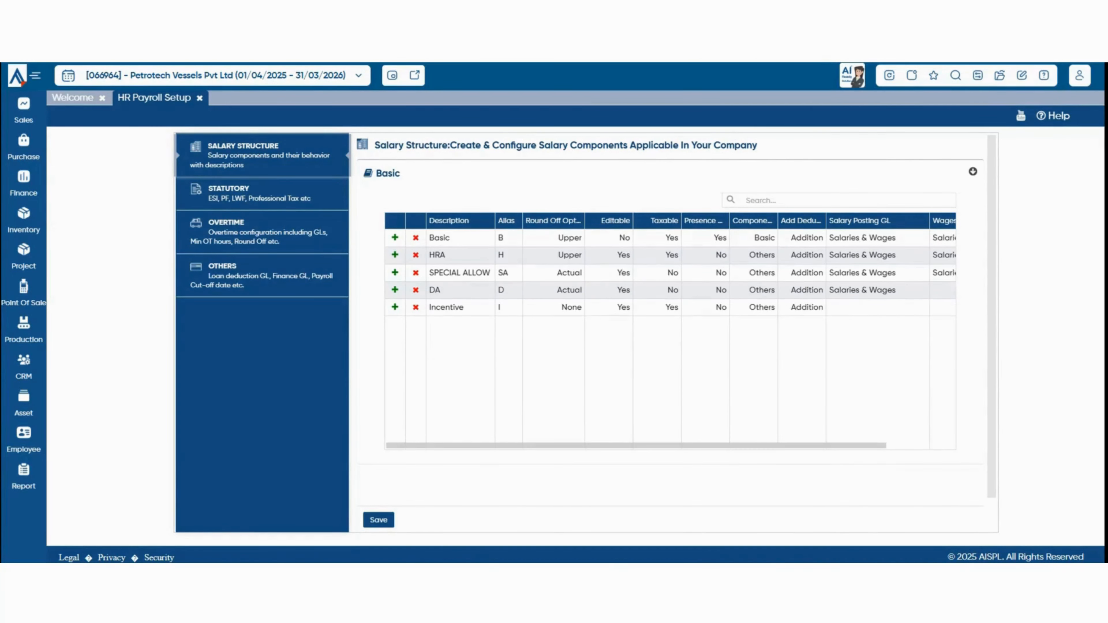
pyautogui.press('Tab')
pyautogui.press('Return')
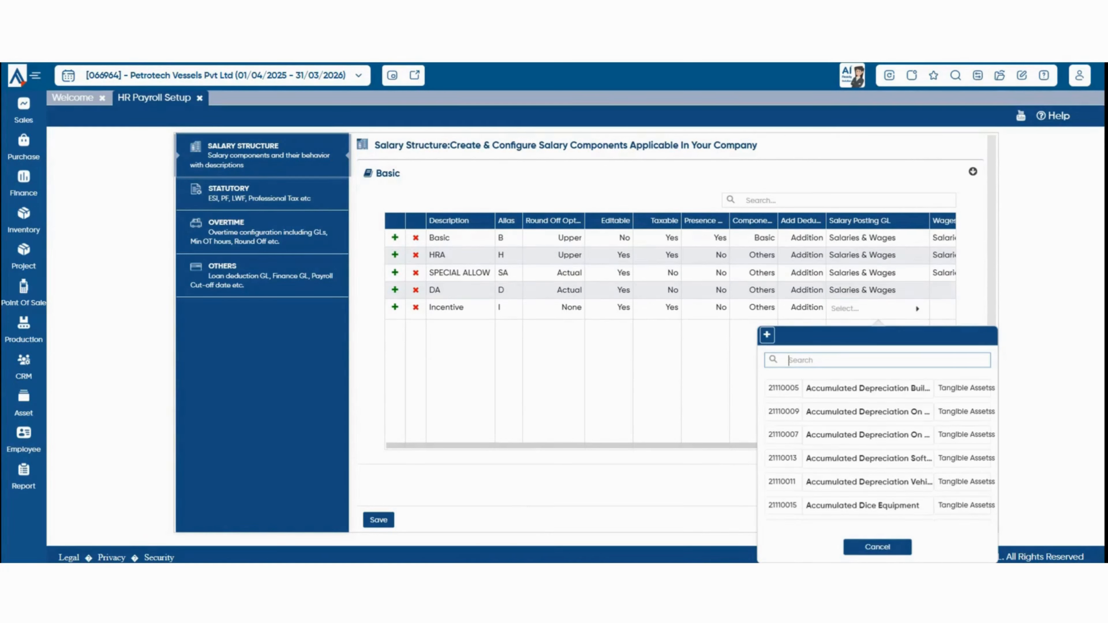
# Set the Incentive Salary Posting GL to Incentive to Staff.
pyautogui.write('ince')
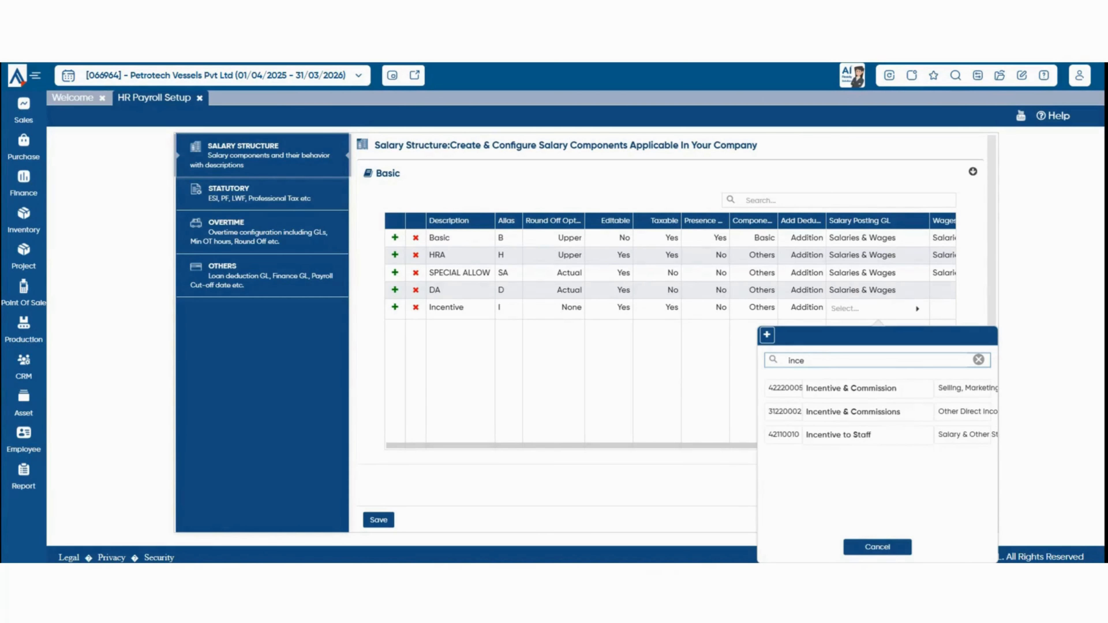
pyautogui.press('Down')
pyautogui.press('Down')
pyautogui.press('Down')
pyautogui.press('Up')
pyautogui.press('Down')
pyautogui.press('Return')
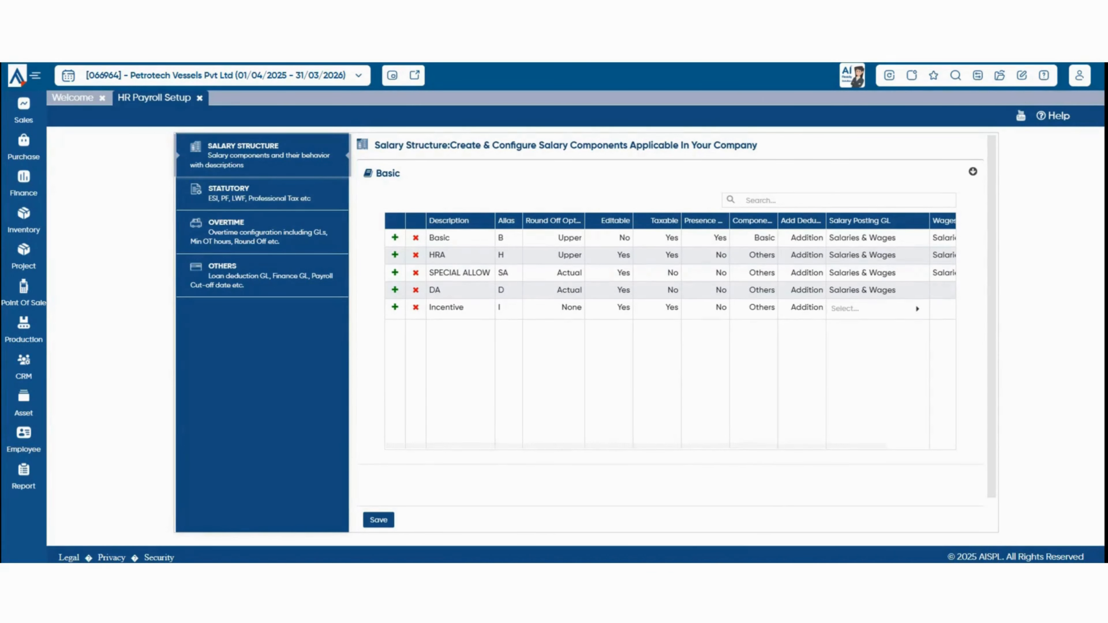
pyautogui.press('Tab')
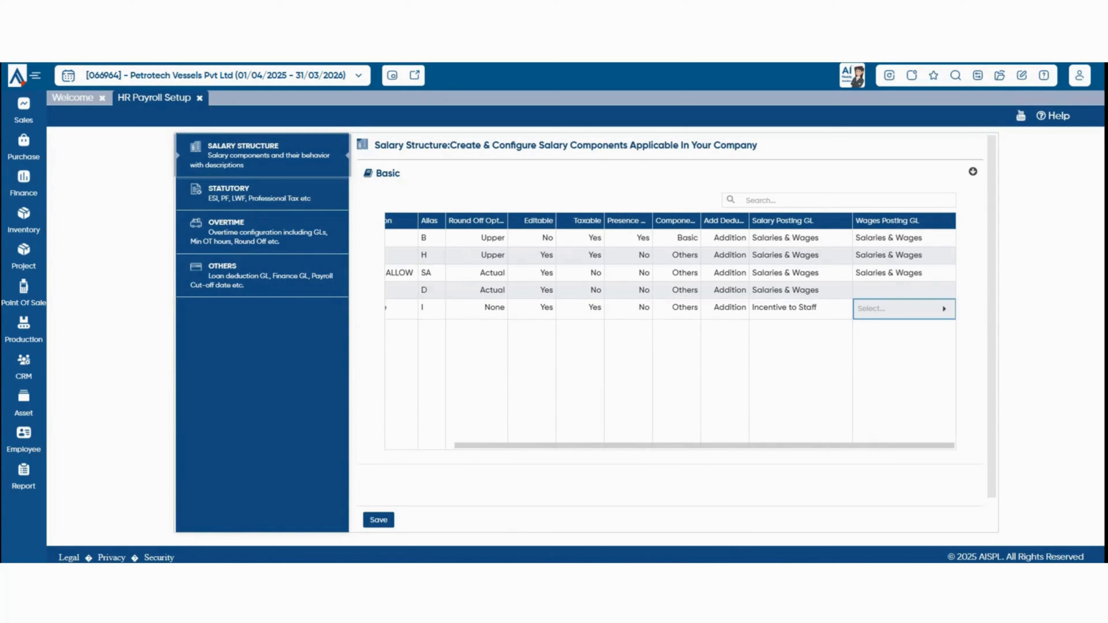
# Set the Wages Posting GL to Incentive to Staff and save the salary structure.
pyautogui.press('Return')
pyautogui.write('incen')
pyautogui.click(894, 436)
pyautogui.click(379, 520)
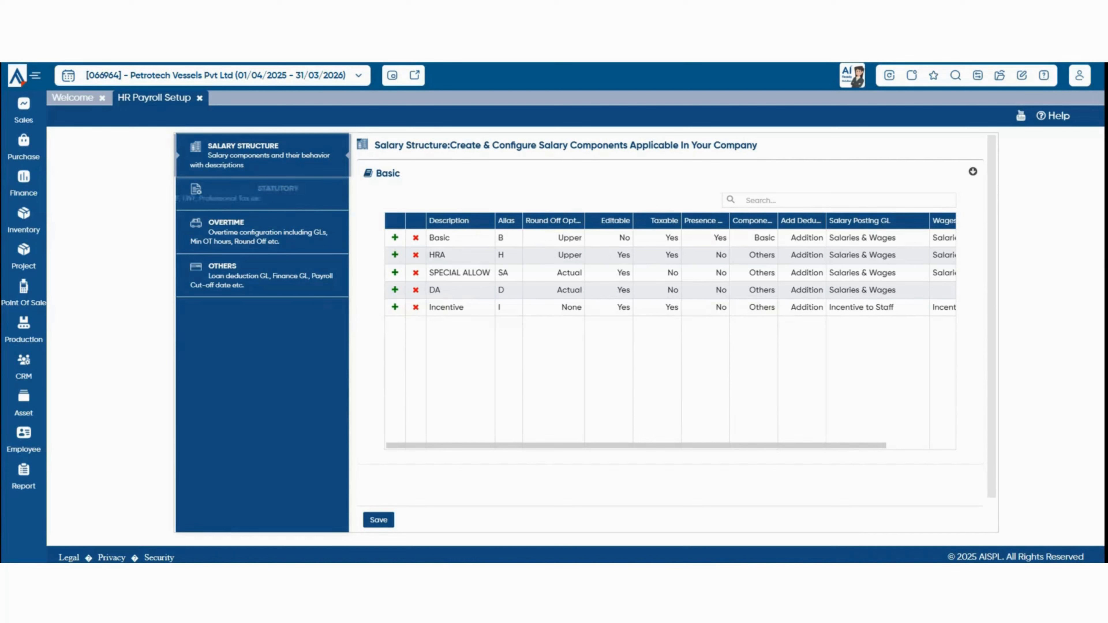
# Go to Statutory settings and review the ESI formula B+H+SA and PF fields.
pyautogui.click(259, 194)
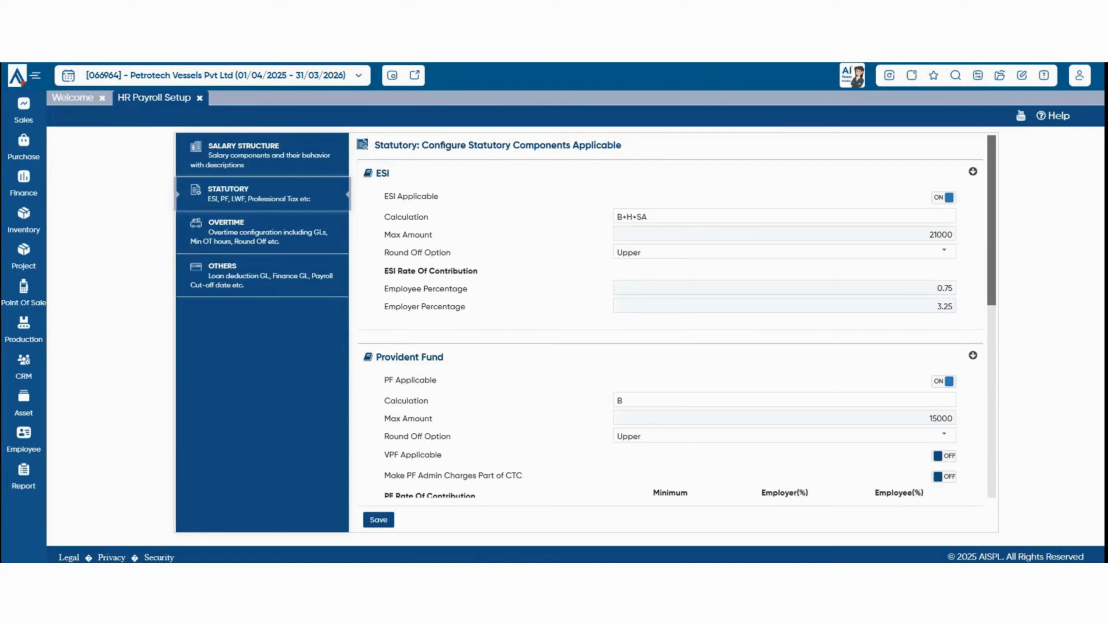
pyautogui.click(648, 217)
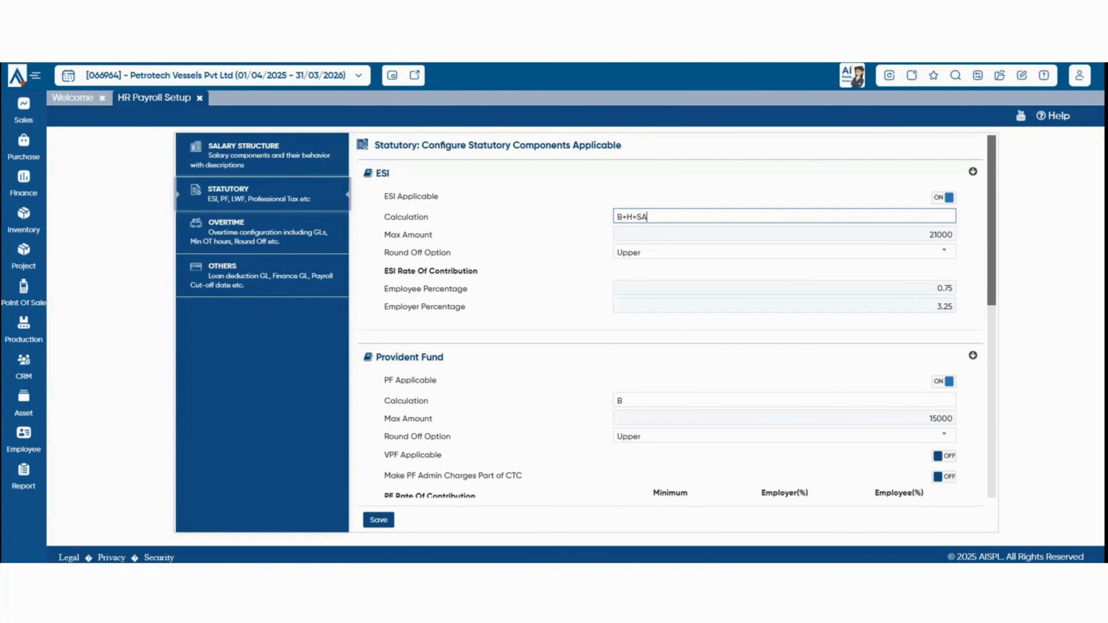
pyautogui.scroll(-4, 667, 332)
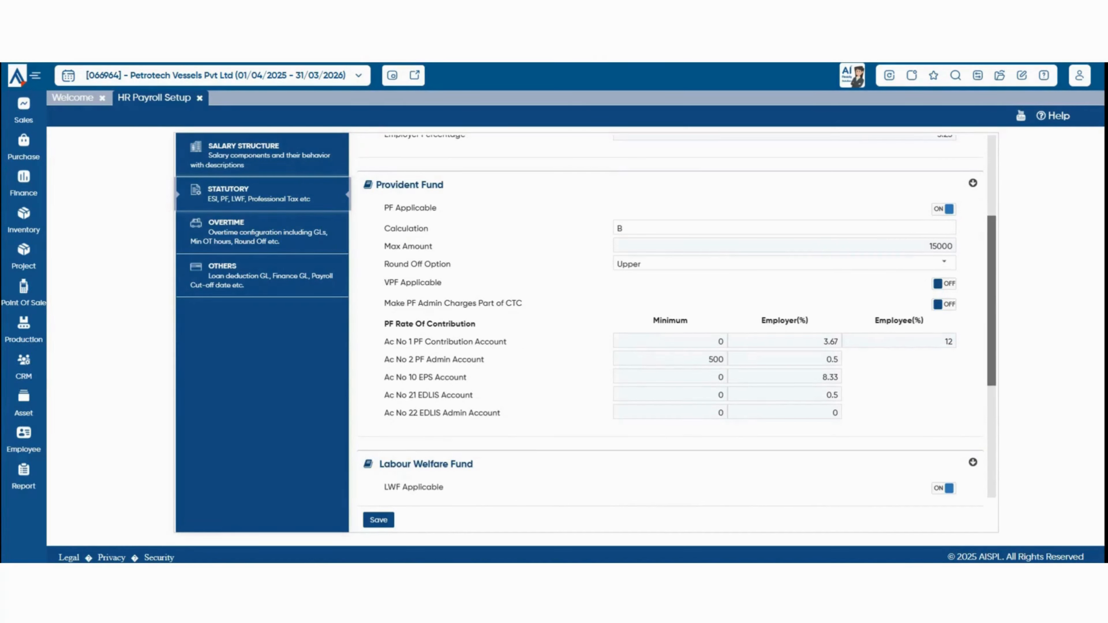
pyautogui.scroll(-4, 677, 315)
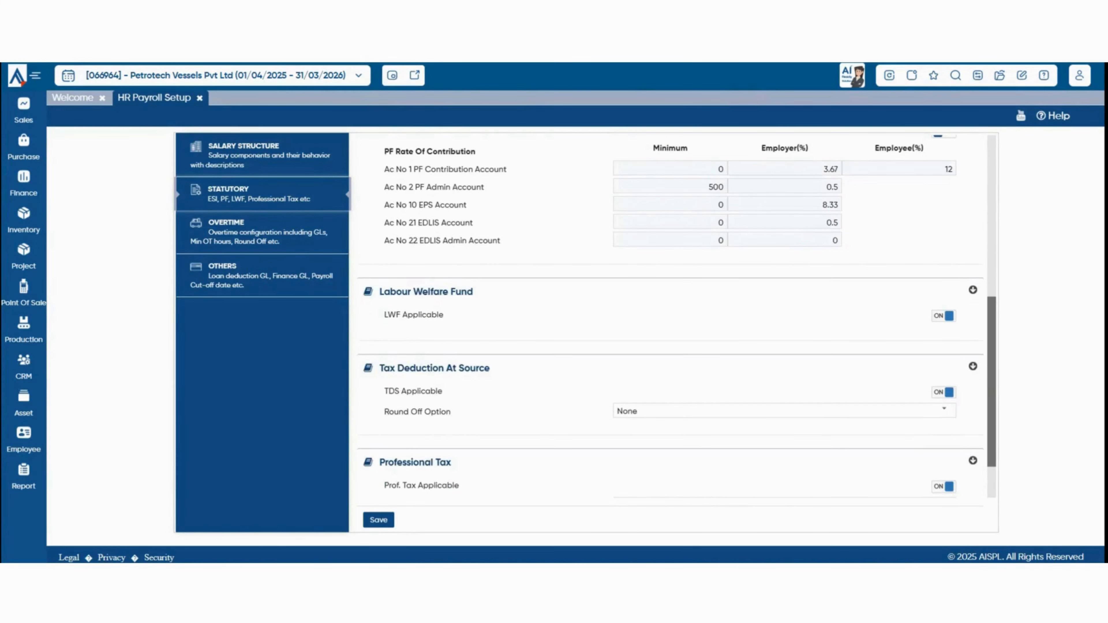
pyautogui.scroll(2, 677, 315)
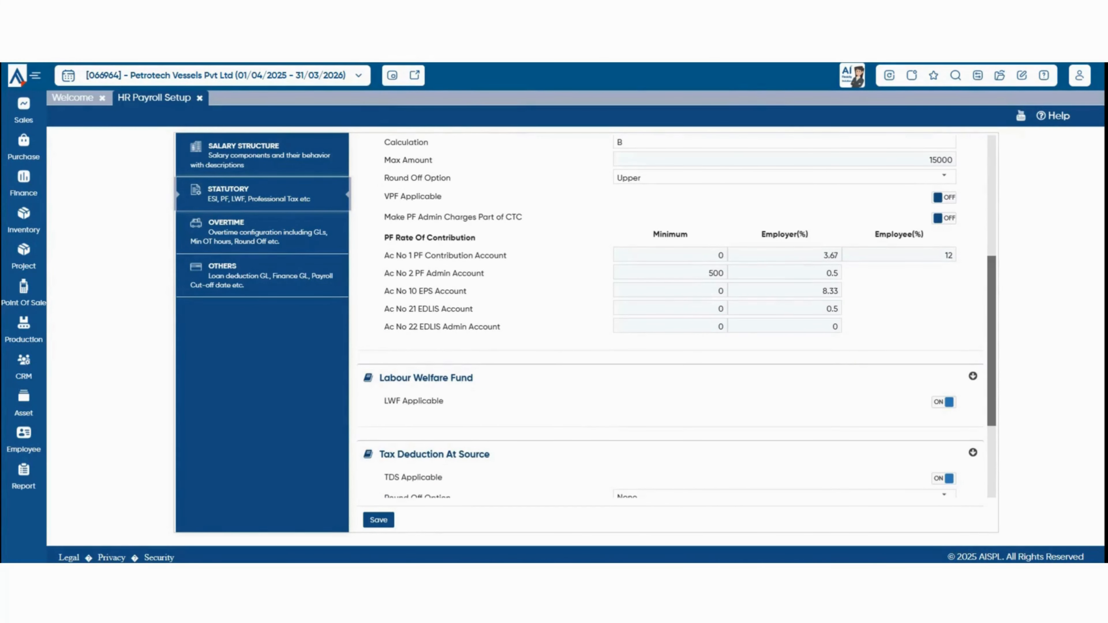
# Toggle VPF Applicable on and back off, and include PF admin charges in CTC.
pyautogui.moveTo(384, 197); pyautogui.dragTo(442, 198)
pyautogui.click(446, 199)
pyautogui.click(943, 197)
pyautogui.click(943, 198)
pyautogui.click(944, 218)
# Exclude PF admin charges from CTC again and bring up the Overtime settings.
pyautogui.click(944, 218)
pyautogui.scroll(-2, 668, 319)
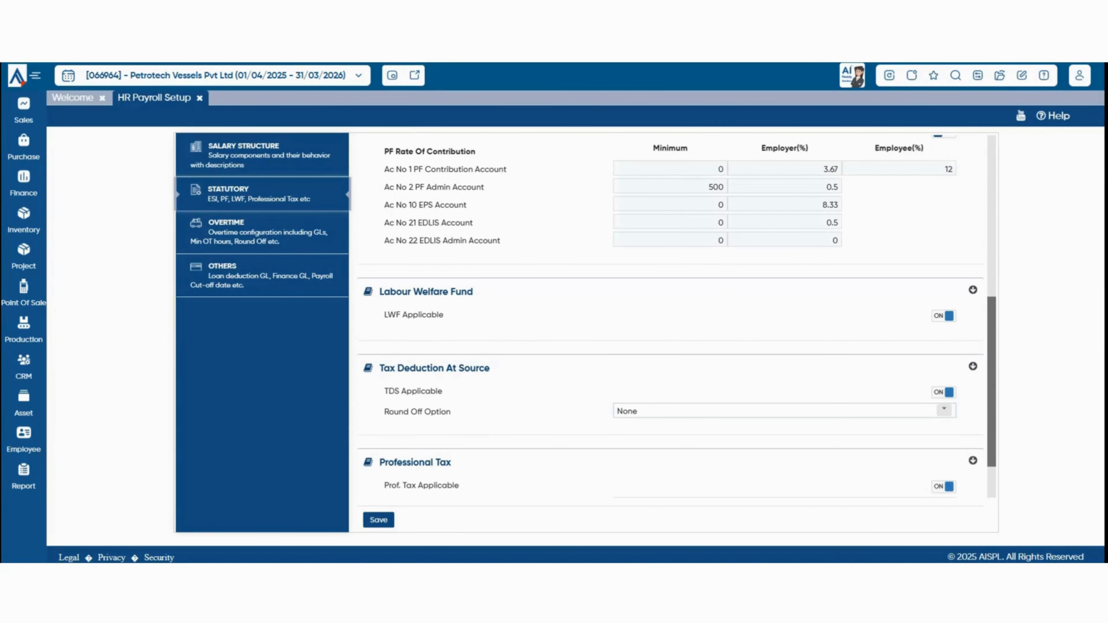
pyautogui.scroll(-2, 668, 318)
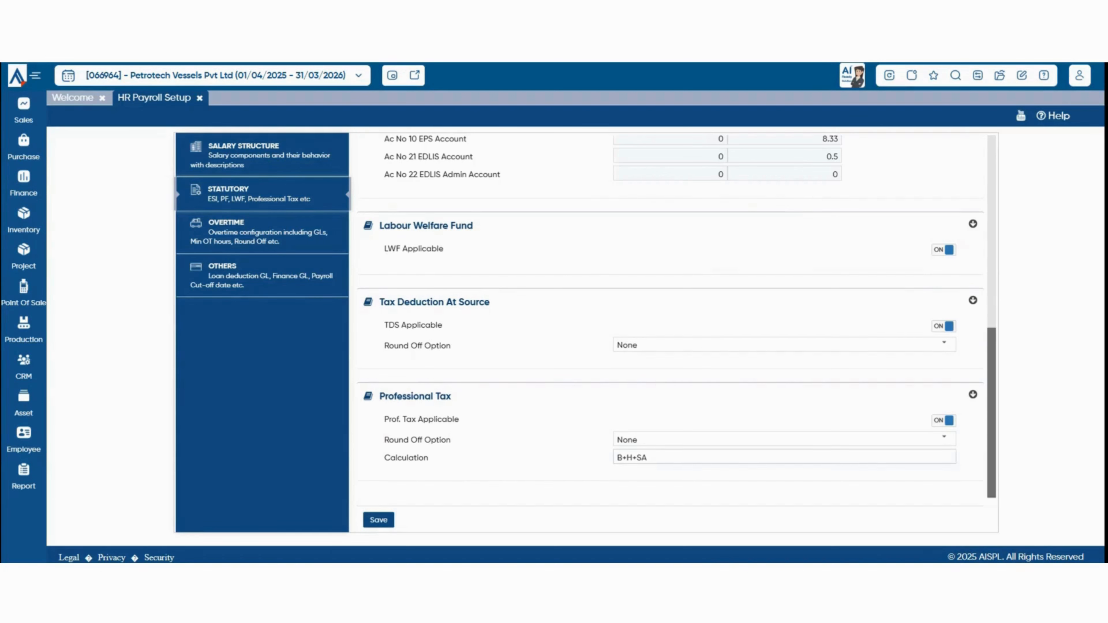
pyautogui.click(262, 233)
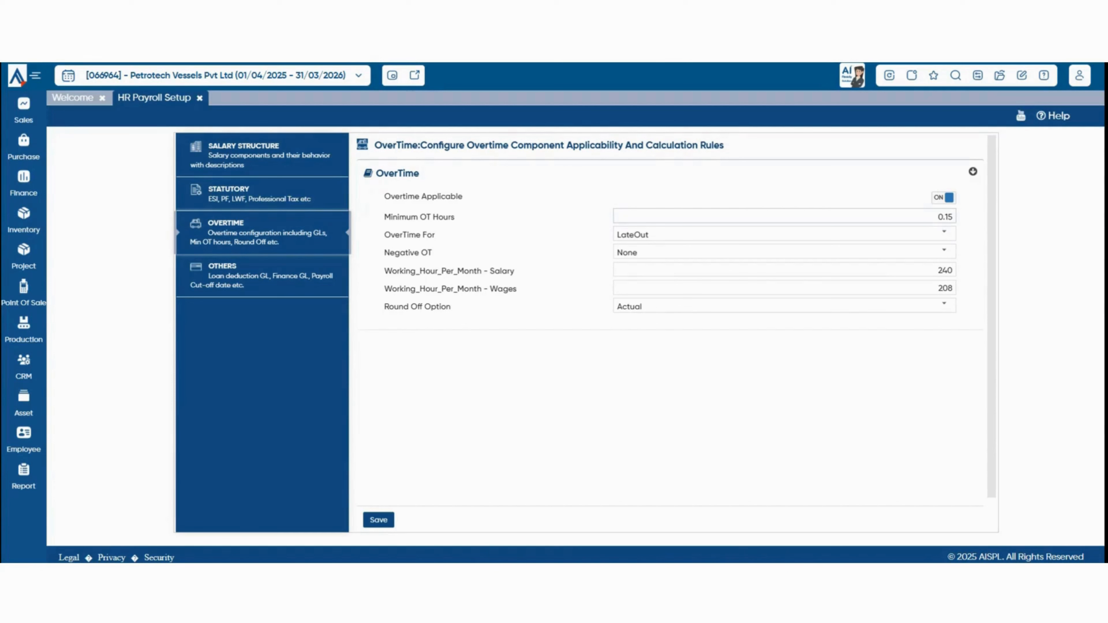
# Set OverTime For to Both and review the Negative OT choices.
pyautogui.click(945, 217)
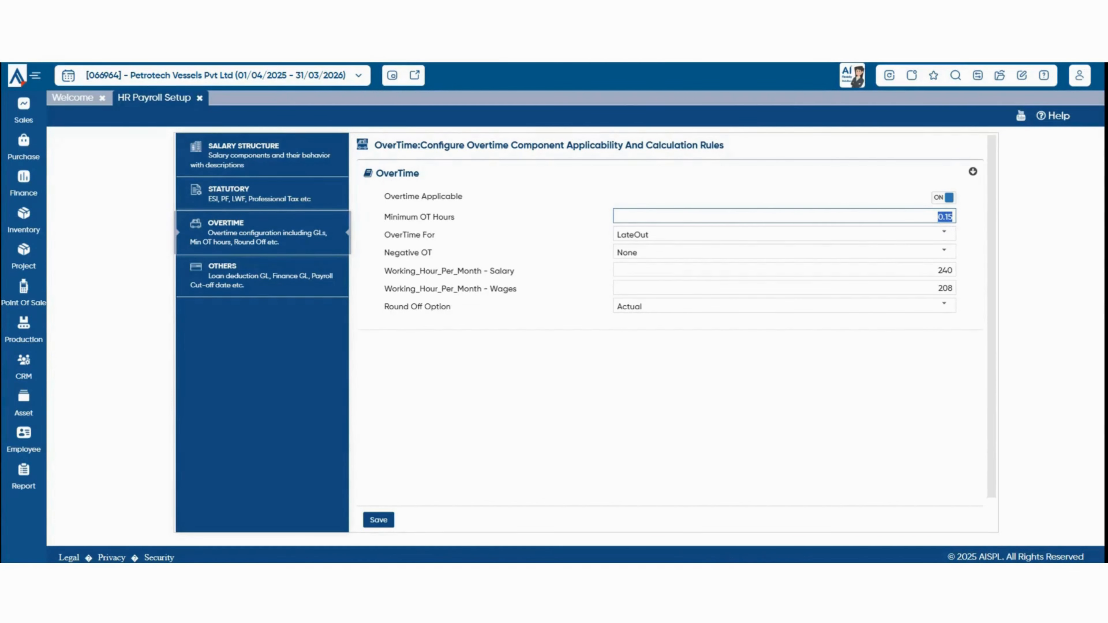
pyautogui.click(944, 234)
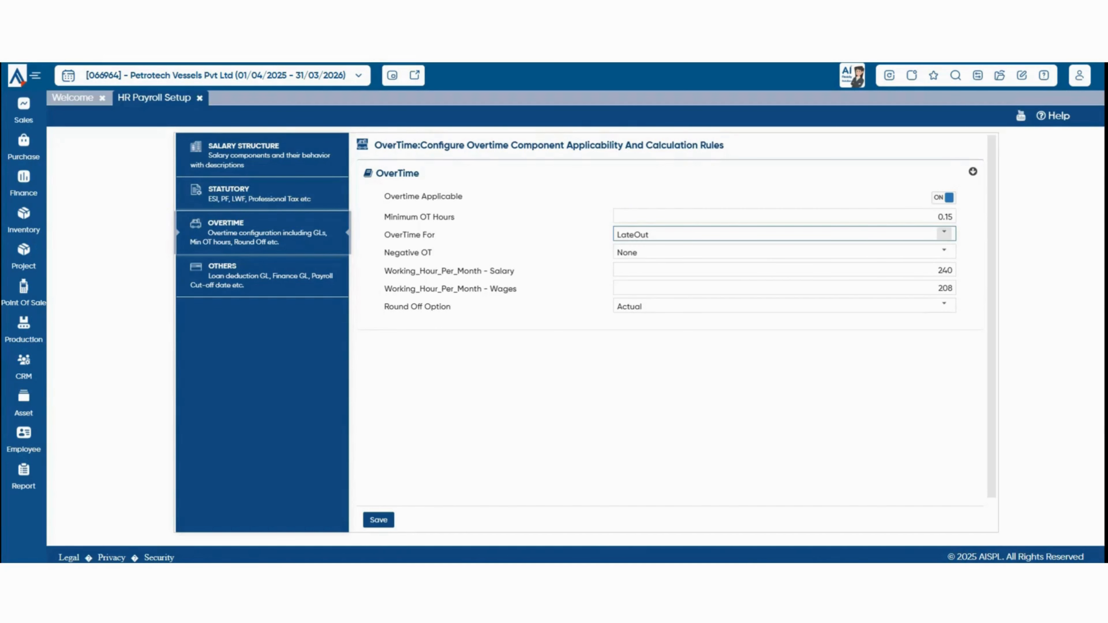
pyautogui.click(785, 311)
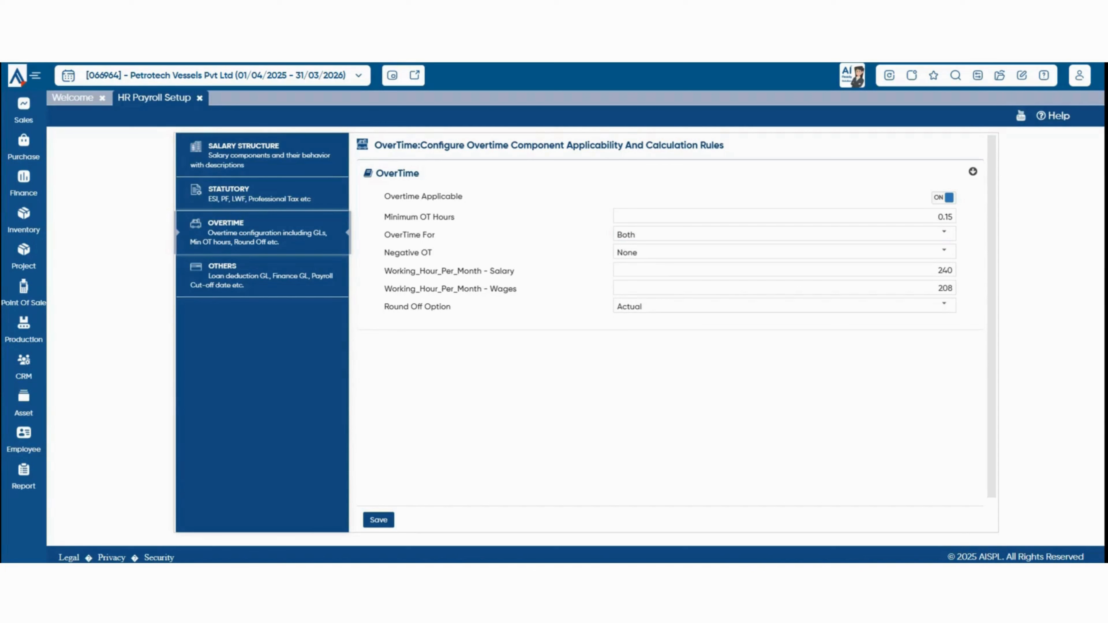
pyautogui.moveTo(383, 252); pyautogui.dragTo(432, 252)
pyautogui.click(562, 253)
pyautogui.click(944, 251)
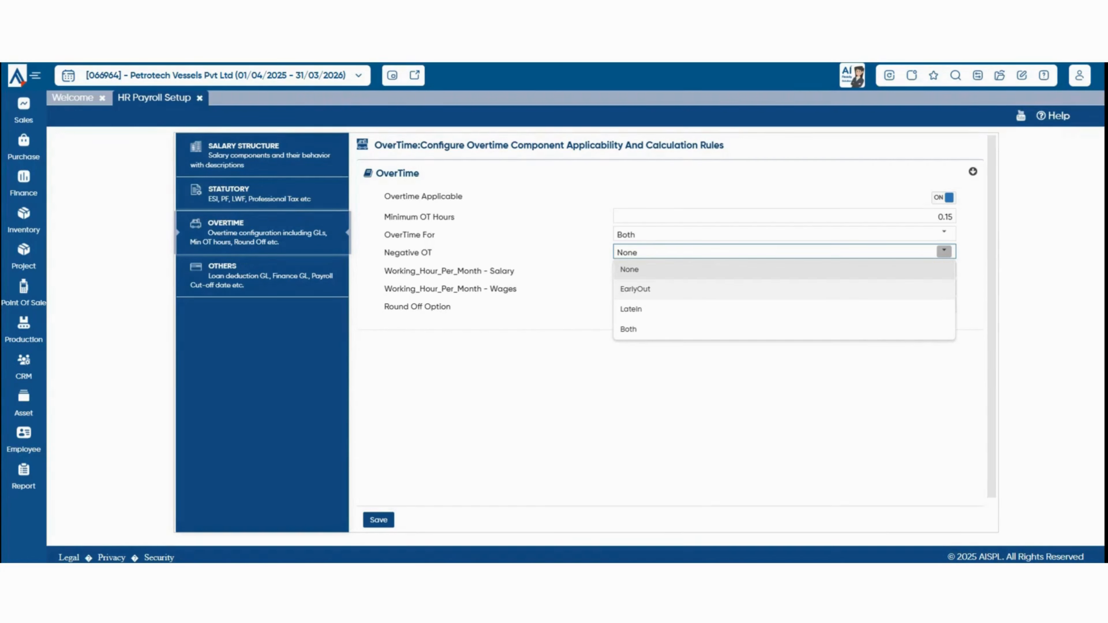
# Keep Round Off Option as Actual and save the overtime settings.
pyautogui.moveTo(397, 271); pyautogui.dragTo(502, 270)
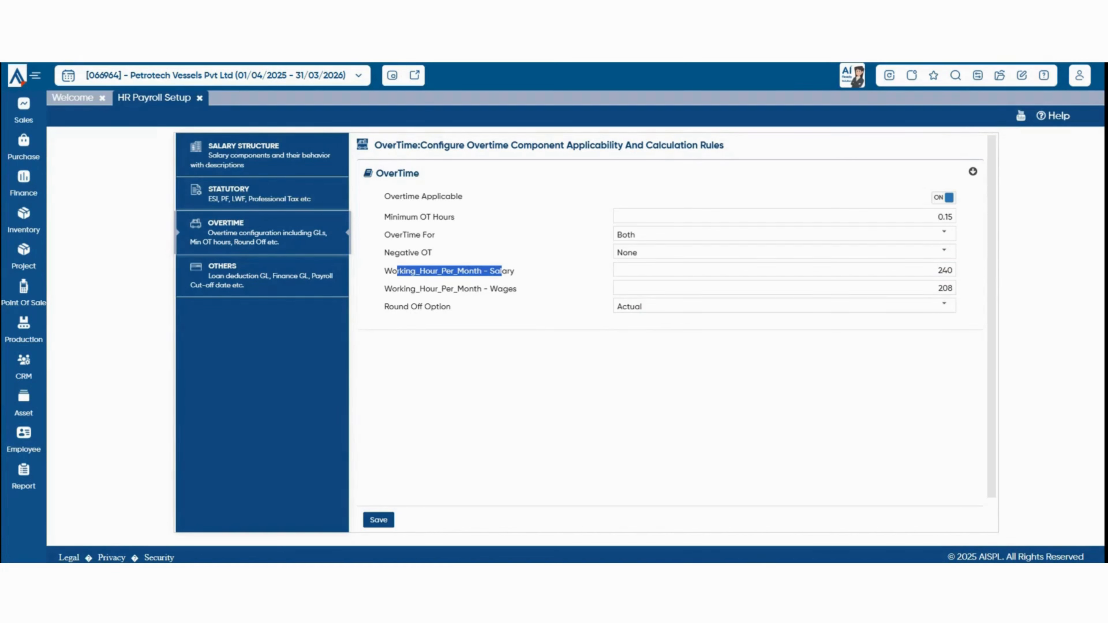
pyautogui.click(944, 304)
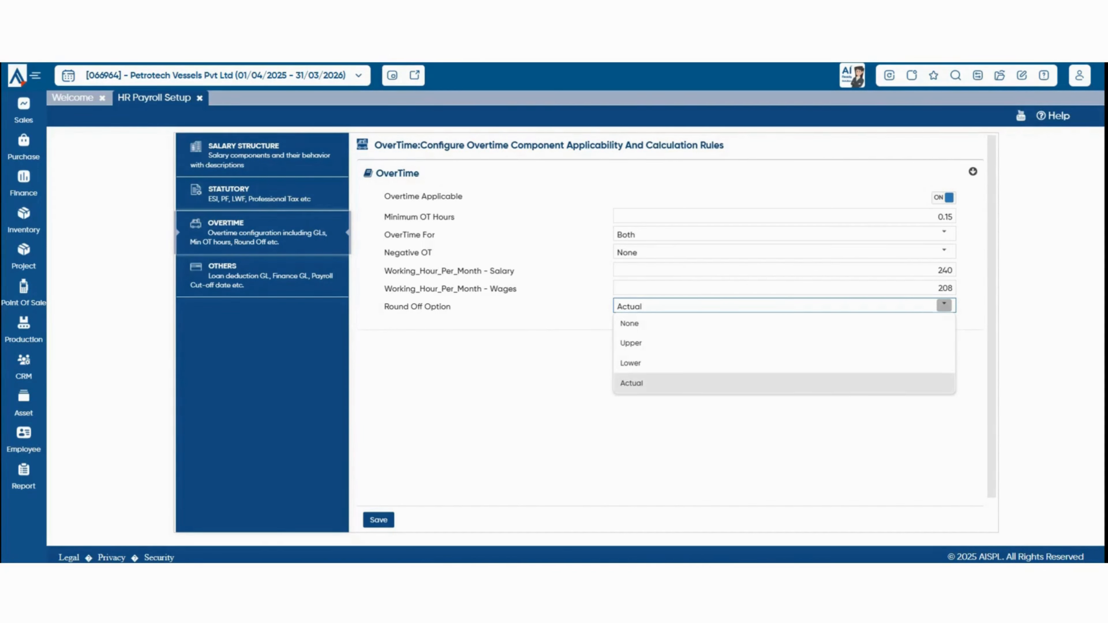
pyautogui.click(378, 520)
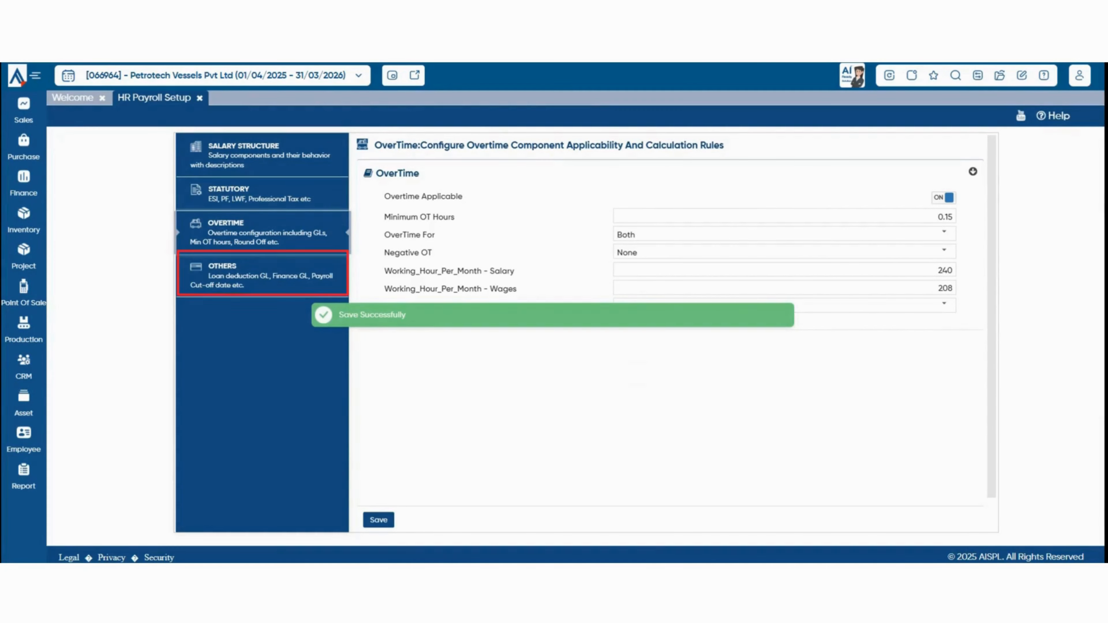
pyautogui.click(261, 276)
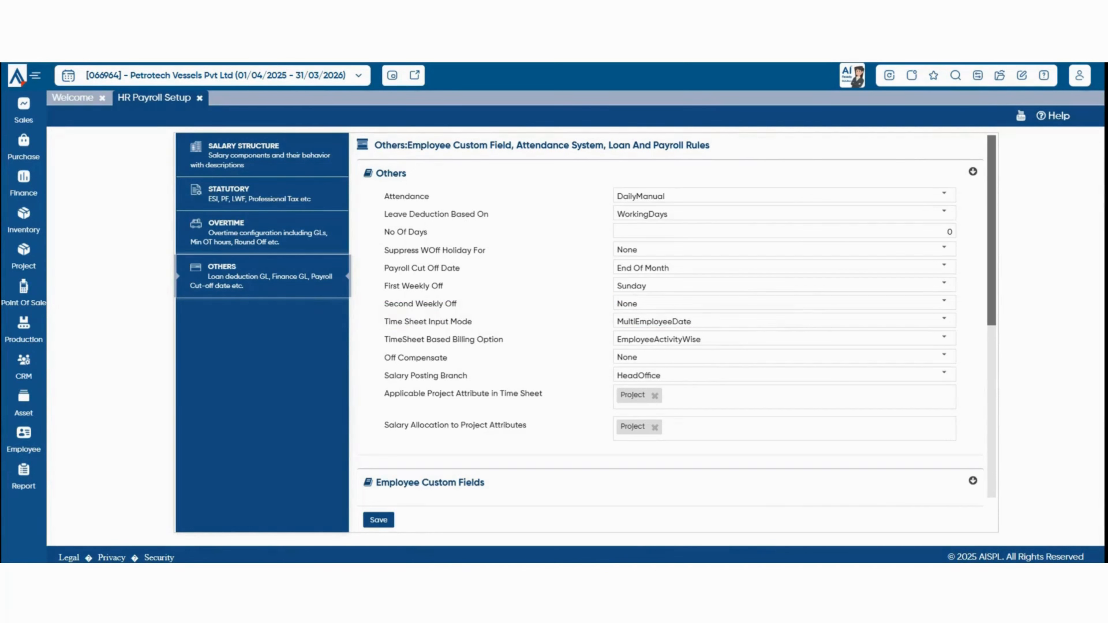
# Review the Attendance options and keep attendance mode as DailyManual.
pyautogui.moveTo(389, 197); pyautogui.dragTo(431, 197)
pyautogui.click(440, 197)
pyautogui.click(945, 194)
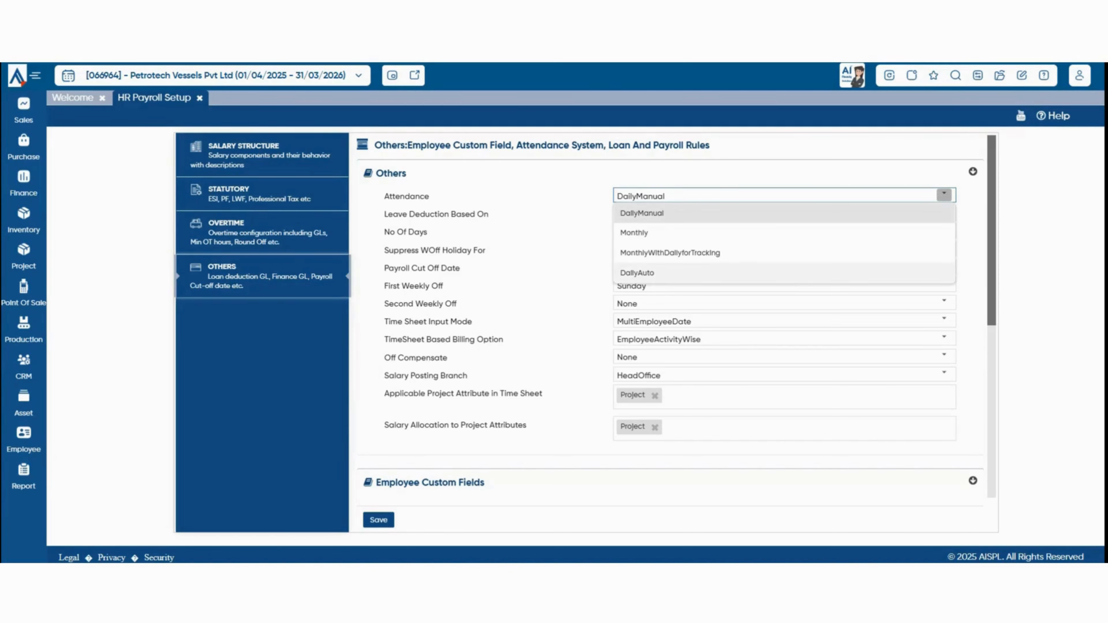
pyautogui.click(642, 213)
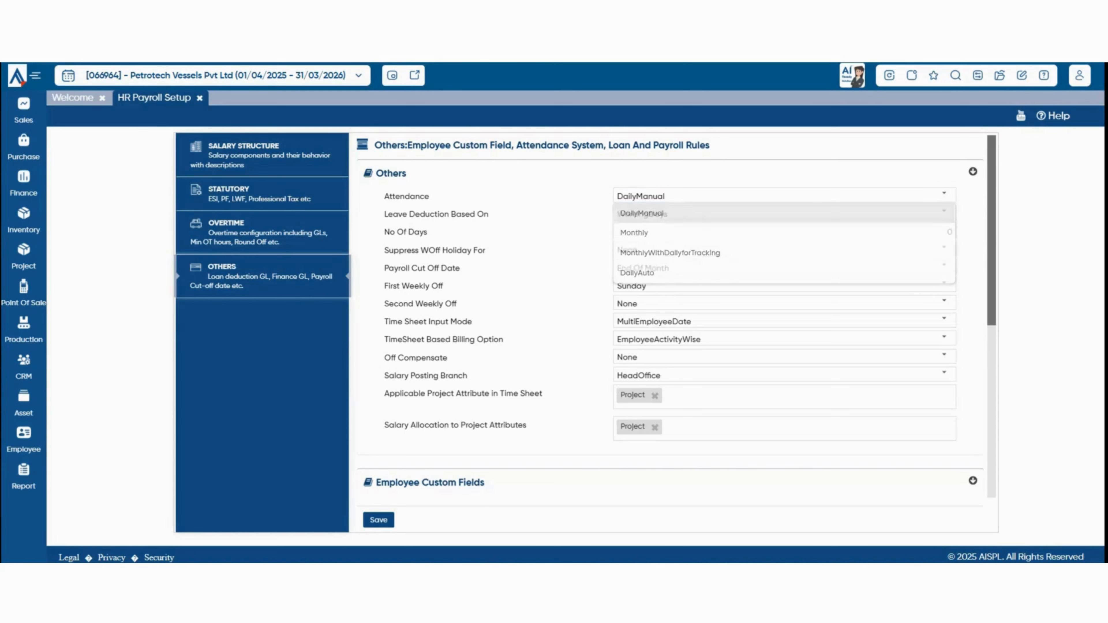
pyautogui.click(945, 195)
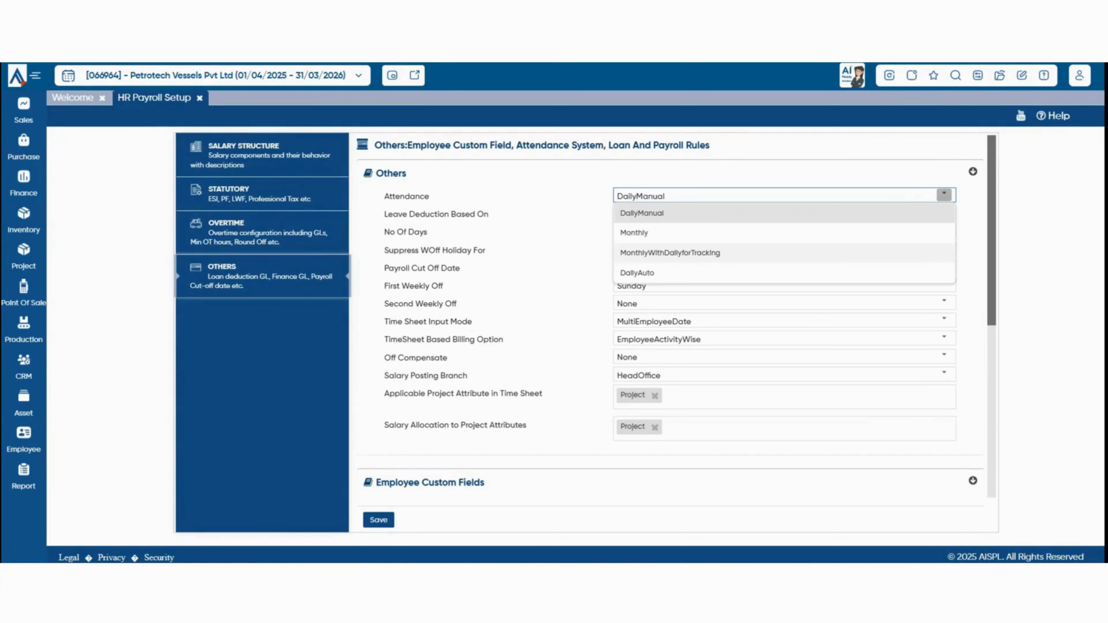
pyautogui.click(563, 254)
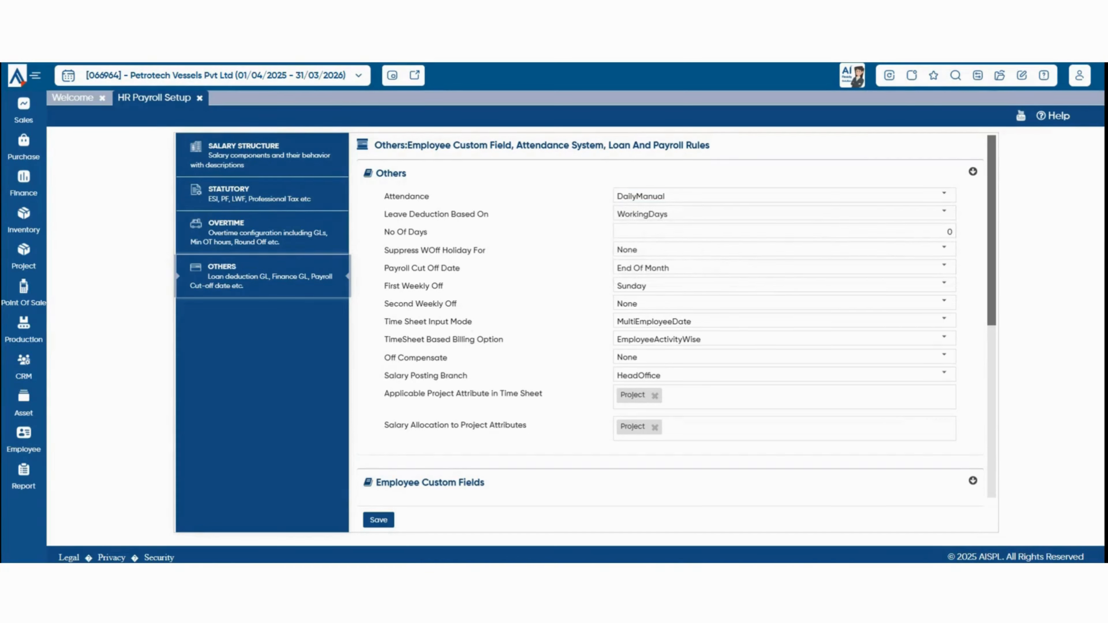
pyautogui.moveTo(393, 214); pyautogui.dragTo(477, 214)
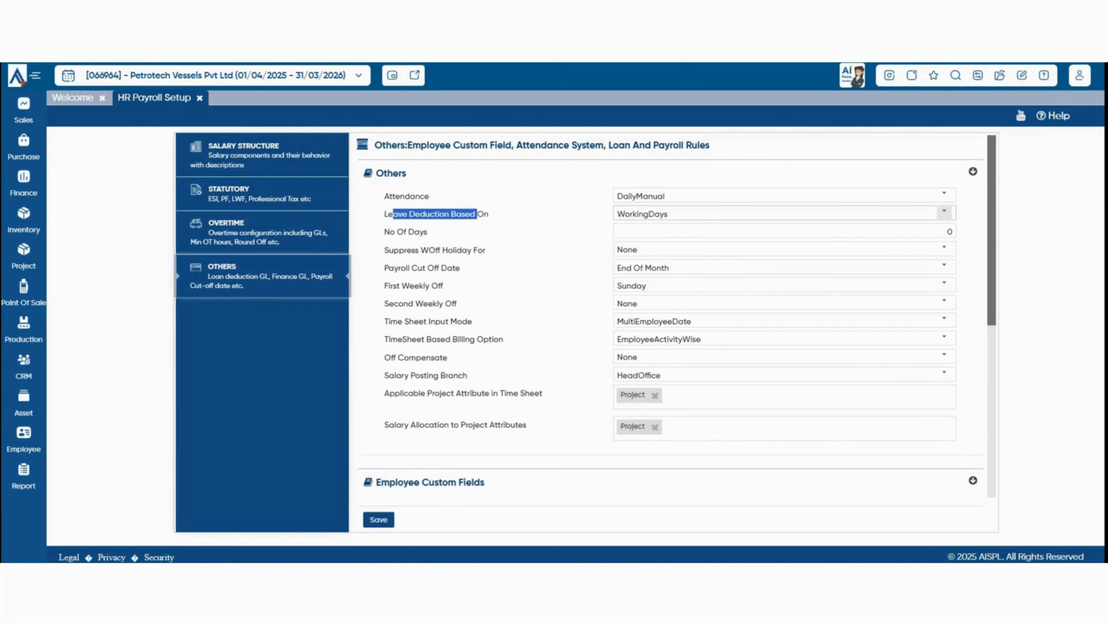
# Base leave deduction on FixedDays and change No Of Days from 0 to 30.
pyautogui.click(943, 213)
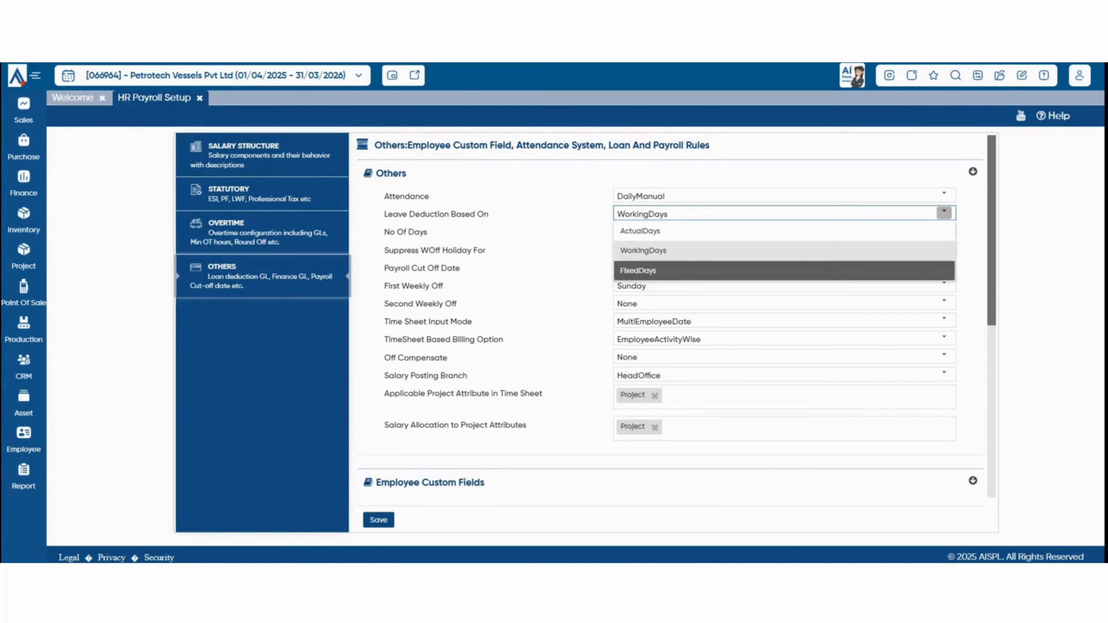
pyautogui.click(639, 270)
pyautogui.click(949, 231)
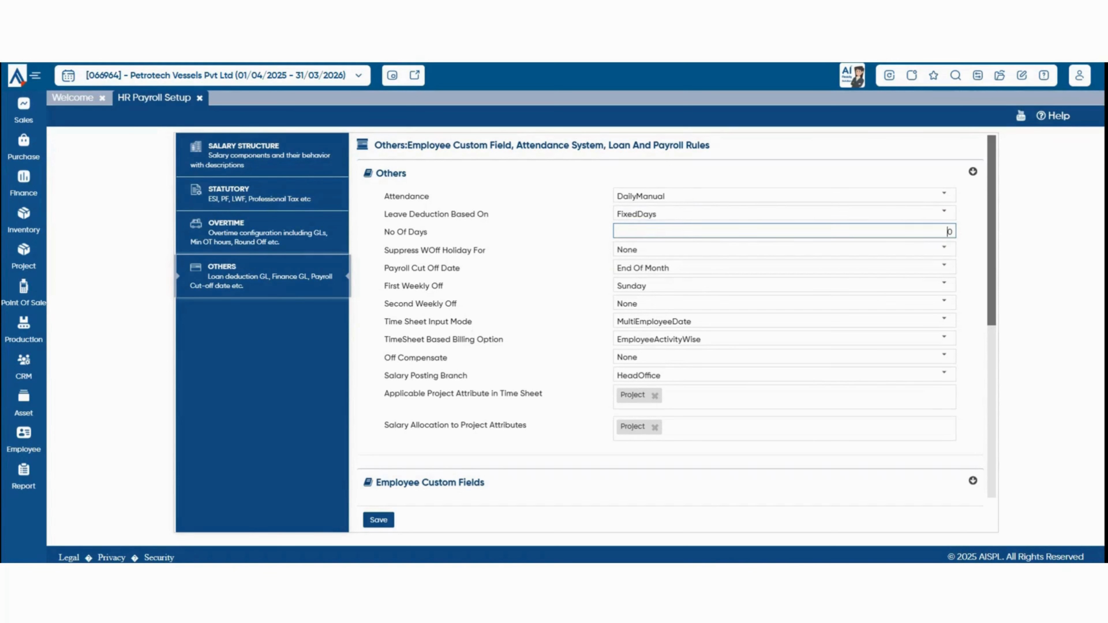
pyautogui.write('3')
pyautogui.scroll(-2, 677, 316)
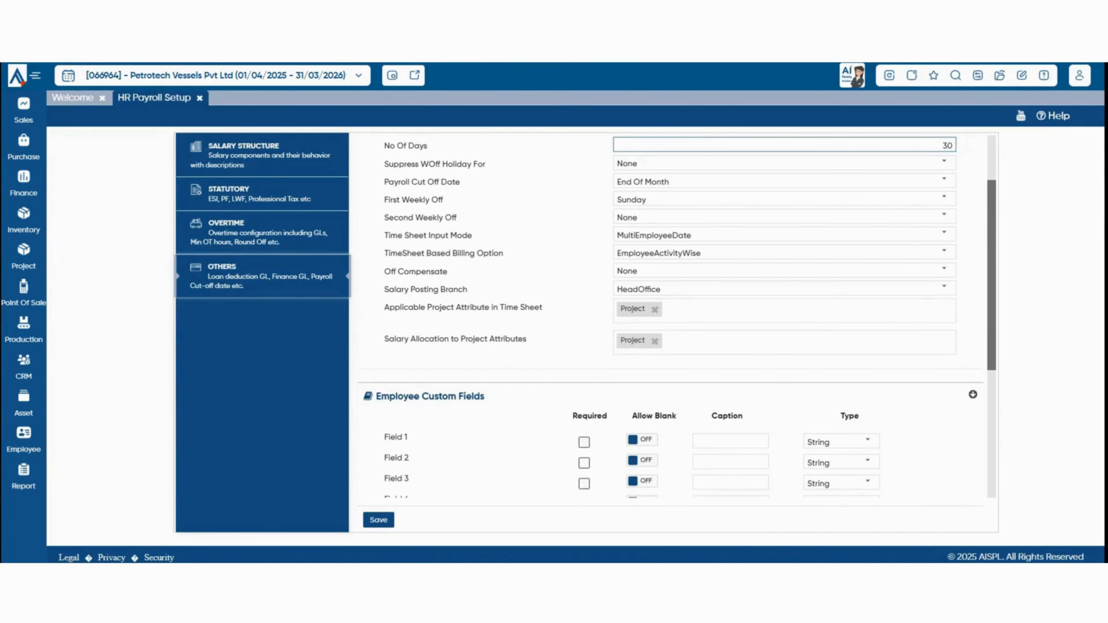
pyautogui.click(945, 163)
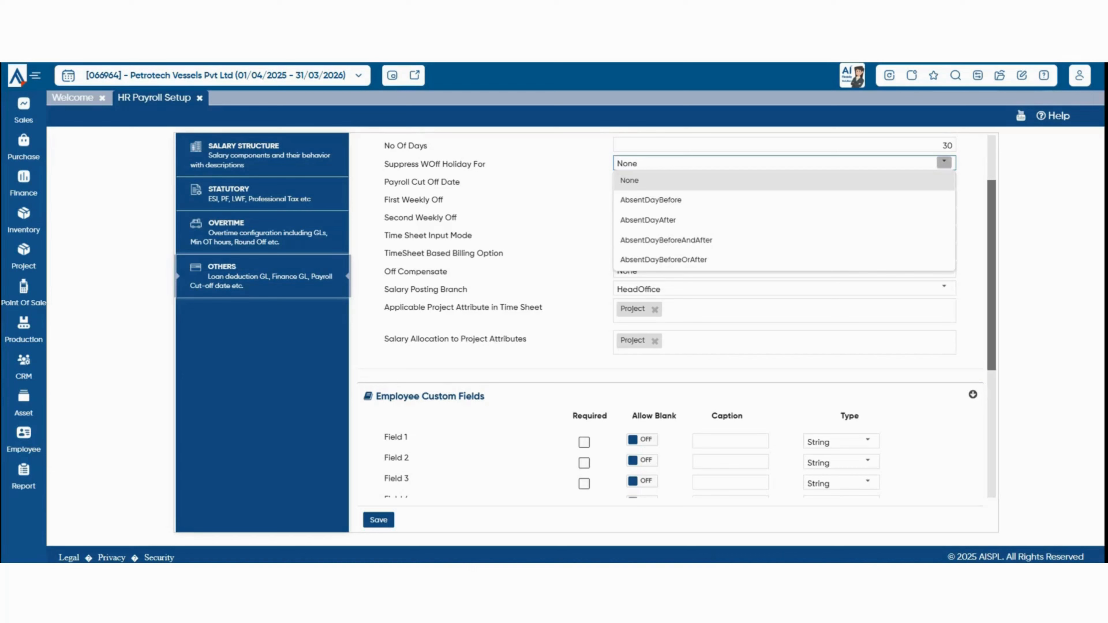
pyautogui.scroll(2, 943, 162)
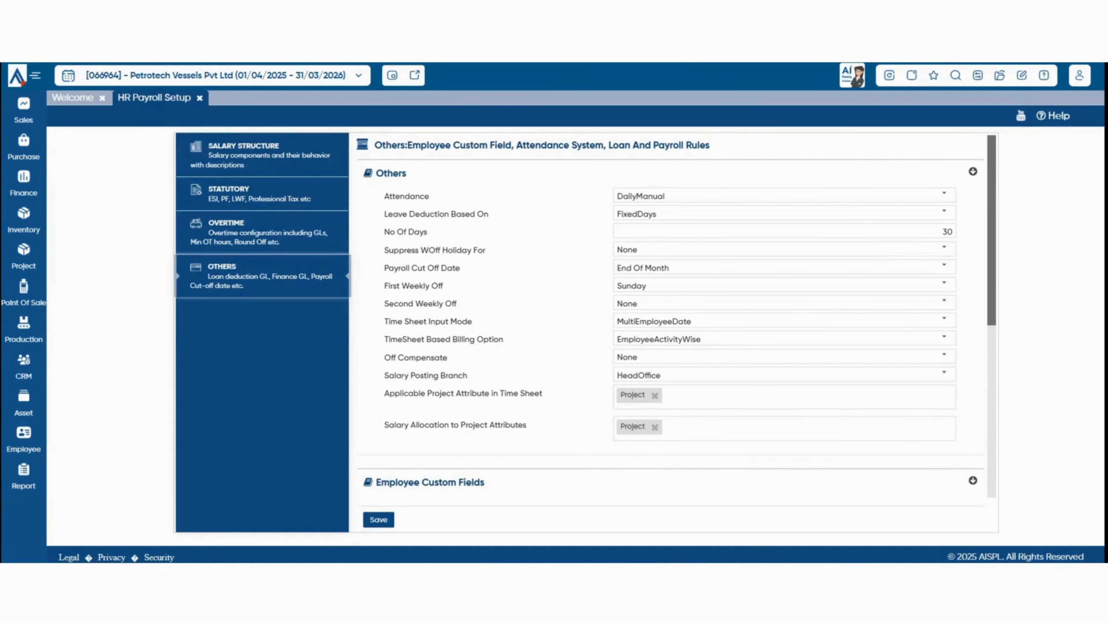
pyautogui.click(945, 266)
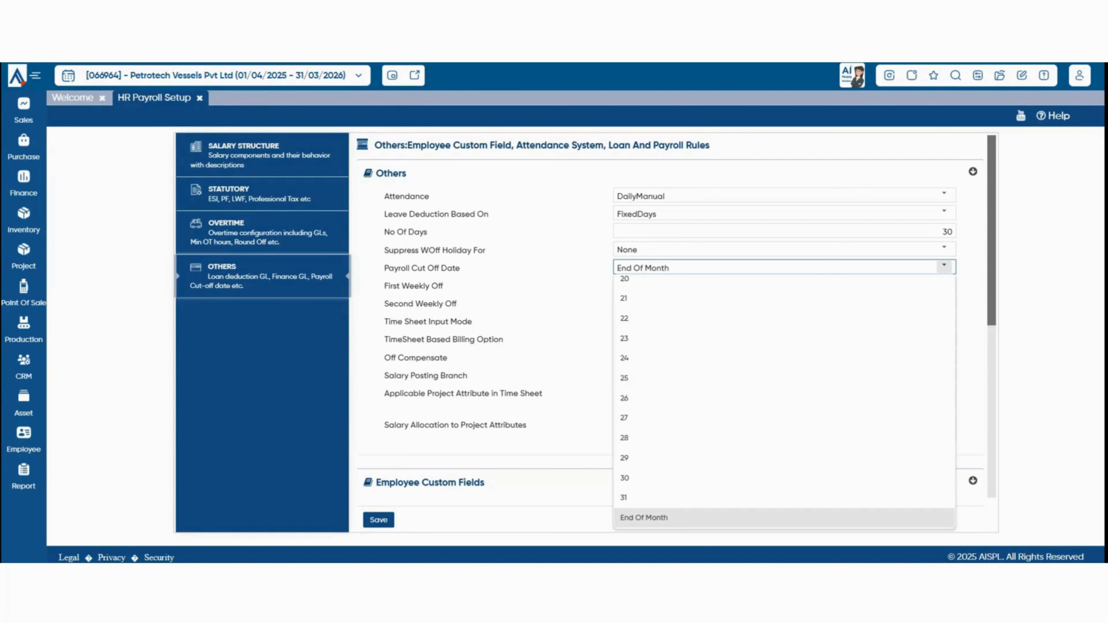
pyautogui.scroll(6, 698, 344)
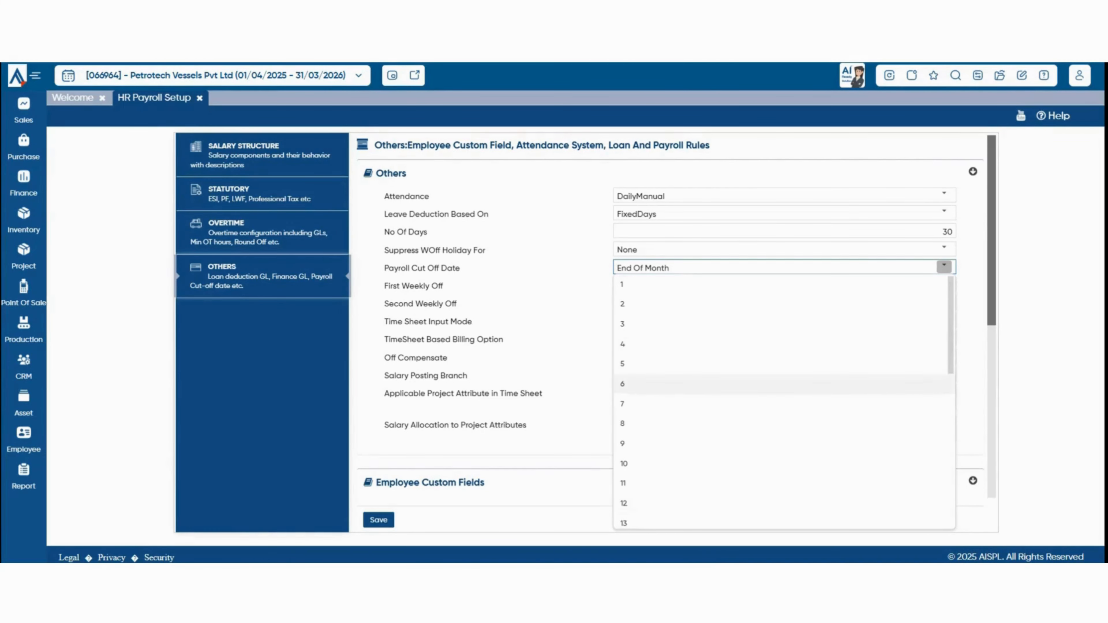
pyautogui.scroll(-2, 698, 452)
pyautogui.scroll(-7, 698, 456)
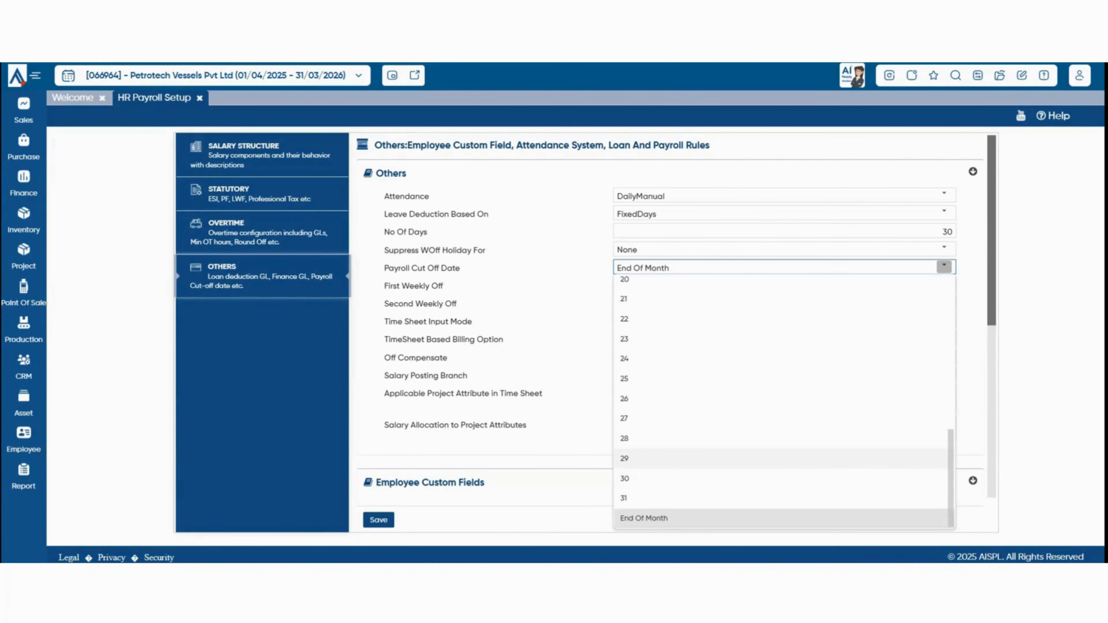
pyautogui.moveTo(389, 286); pyautogui.dragTo(444, 286)
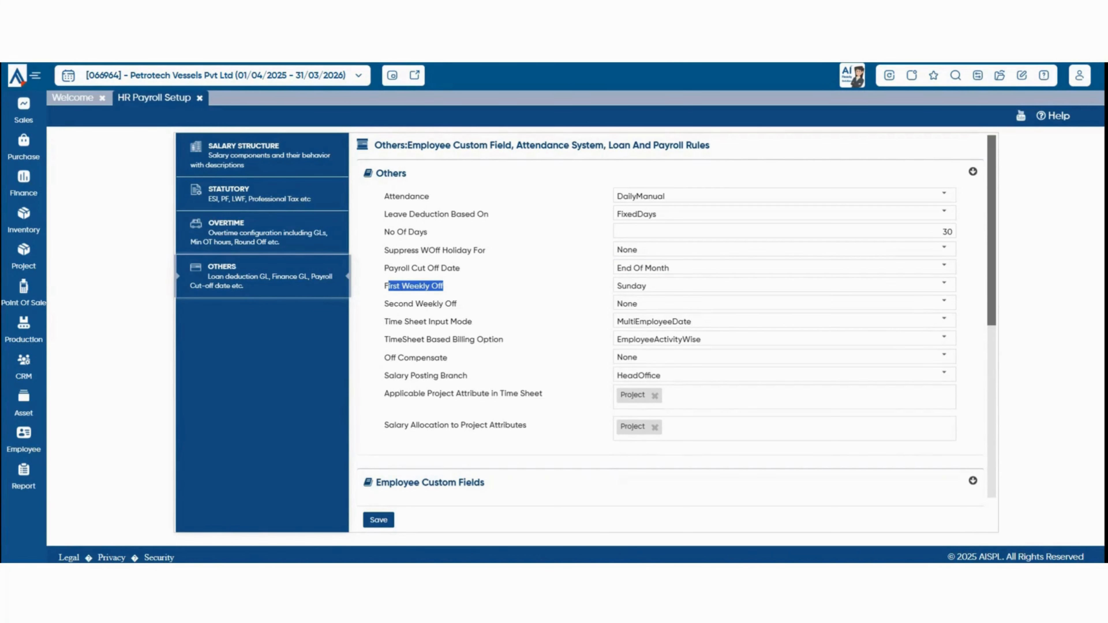
pyautogui.click(944, 285)
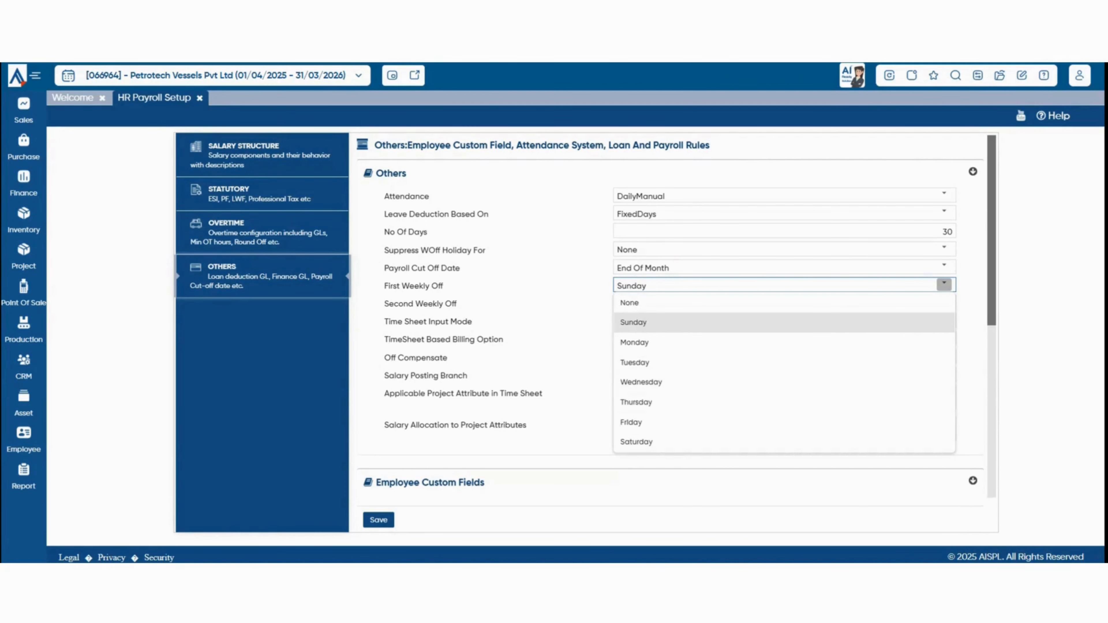
pyautogui.click(389, 304)
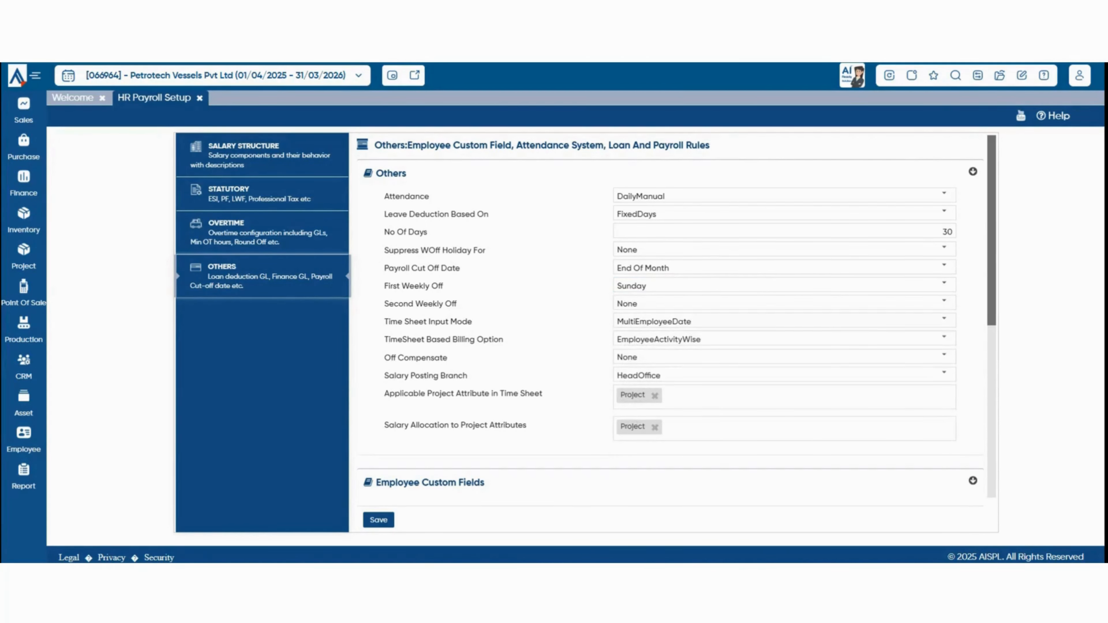
pyautogui.click(943, 302)
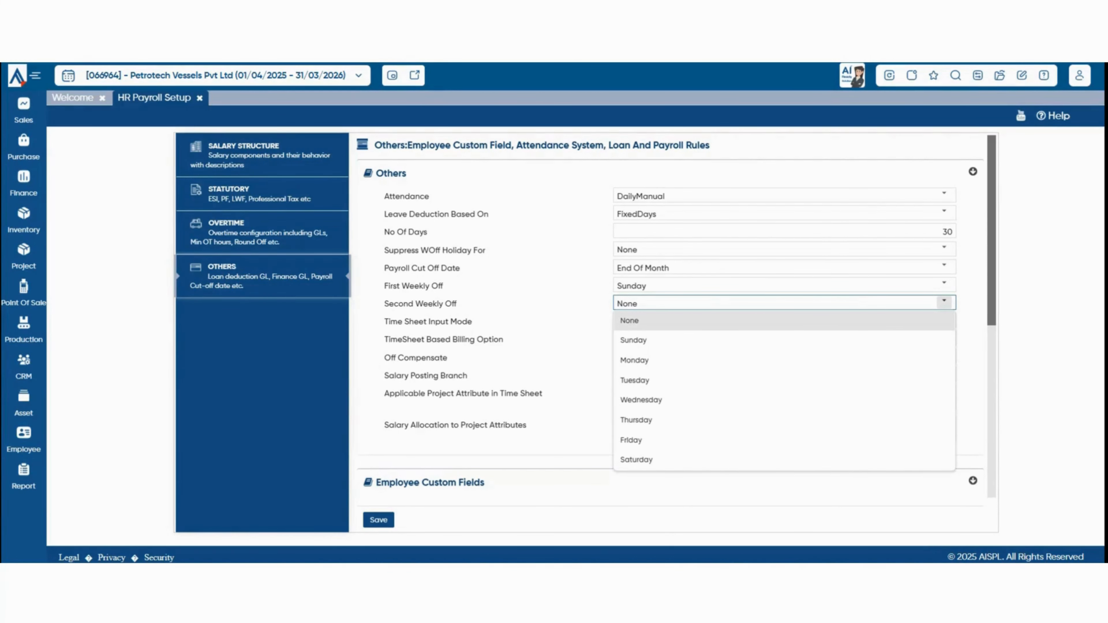
pyautogui.click(389, 322)
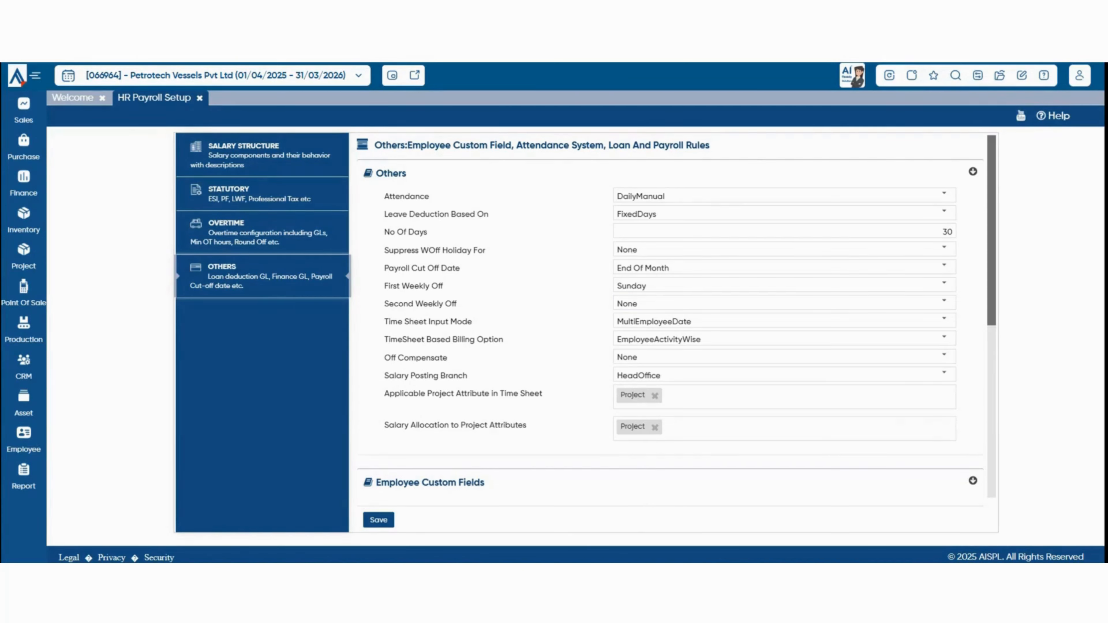
pyautogui.click(944, 319)
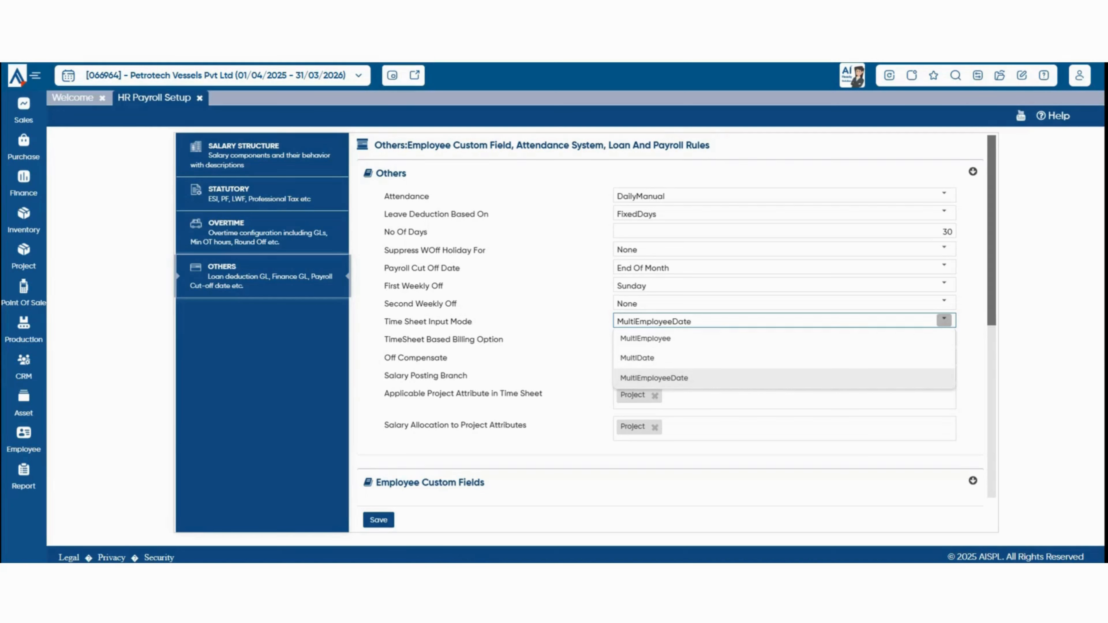
# Keep MultiEmployeeDate input and EmployeeActivityWise billing; set Off Compensate to AccruedLeave.
pyautogui.click(654, 378)
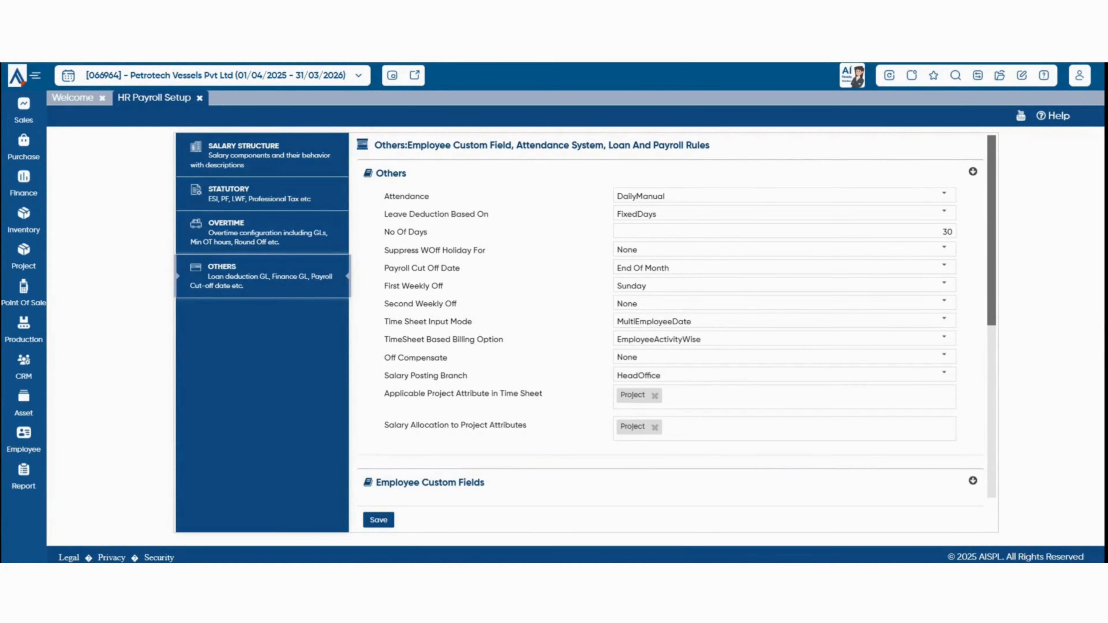
pyautogui.click(945, 339)
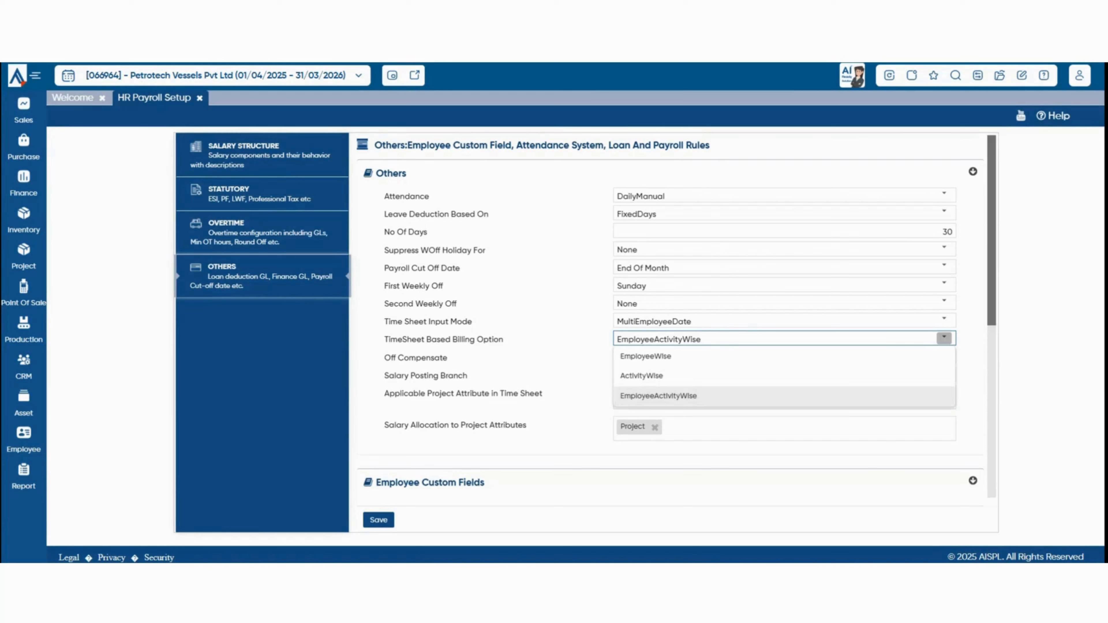
pyautogui.press('Escape')
pyautogui.moveTo(384, 357); pyautogui.dragTo(450, 360)
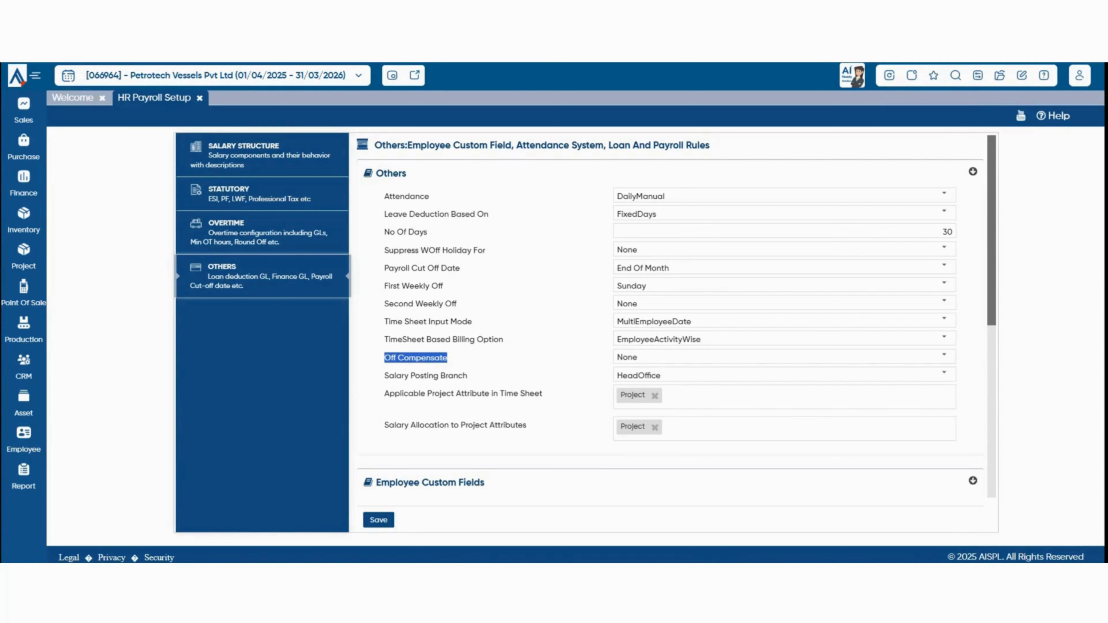
pyautogui.click(944, 356)
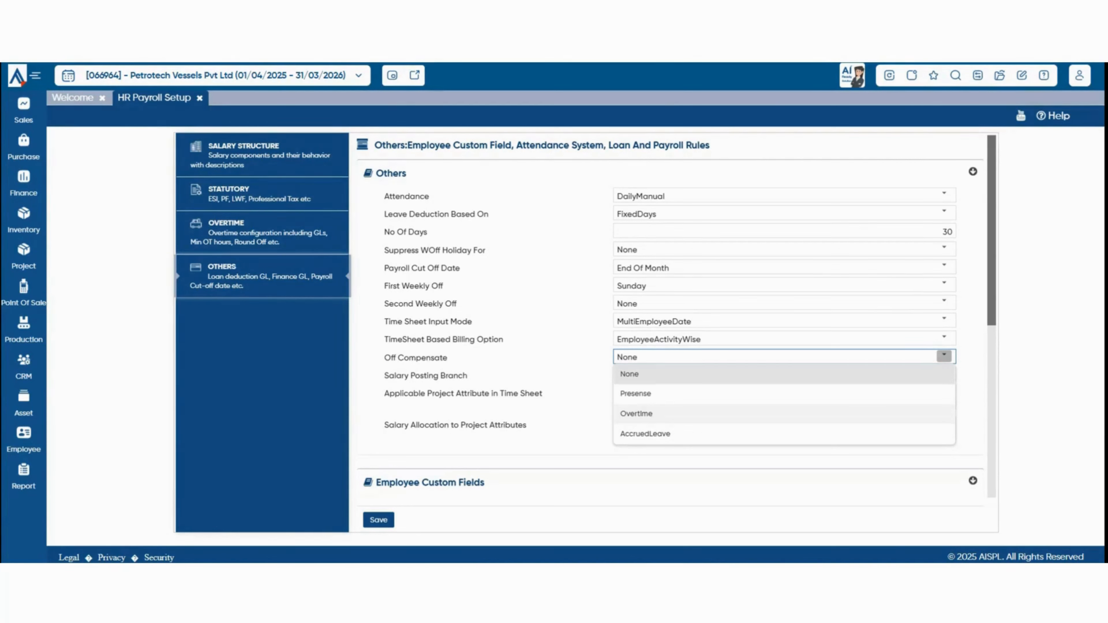
pyautogui.click(784, 434)
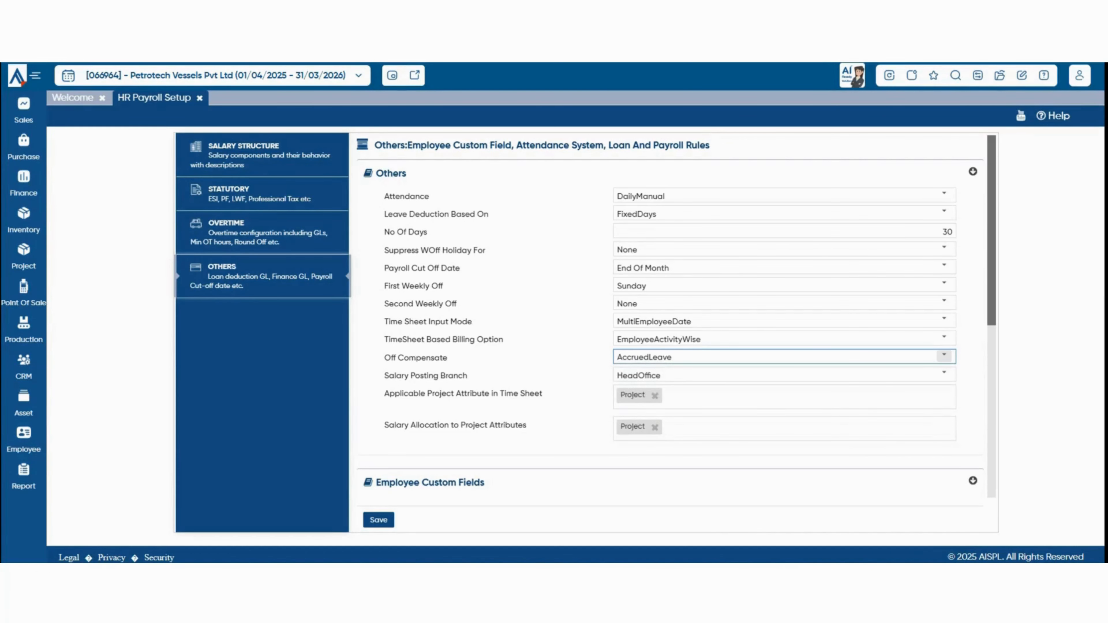
pyautogui.scroll(-2, 785, 314)
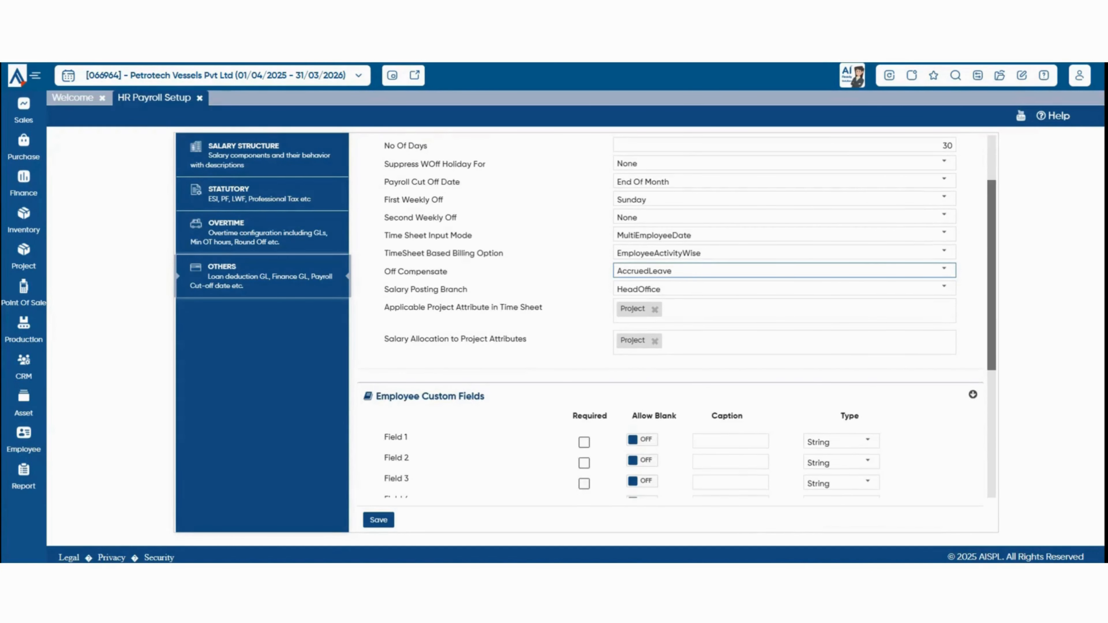
pyautogui.click(944, 288)
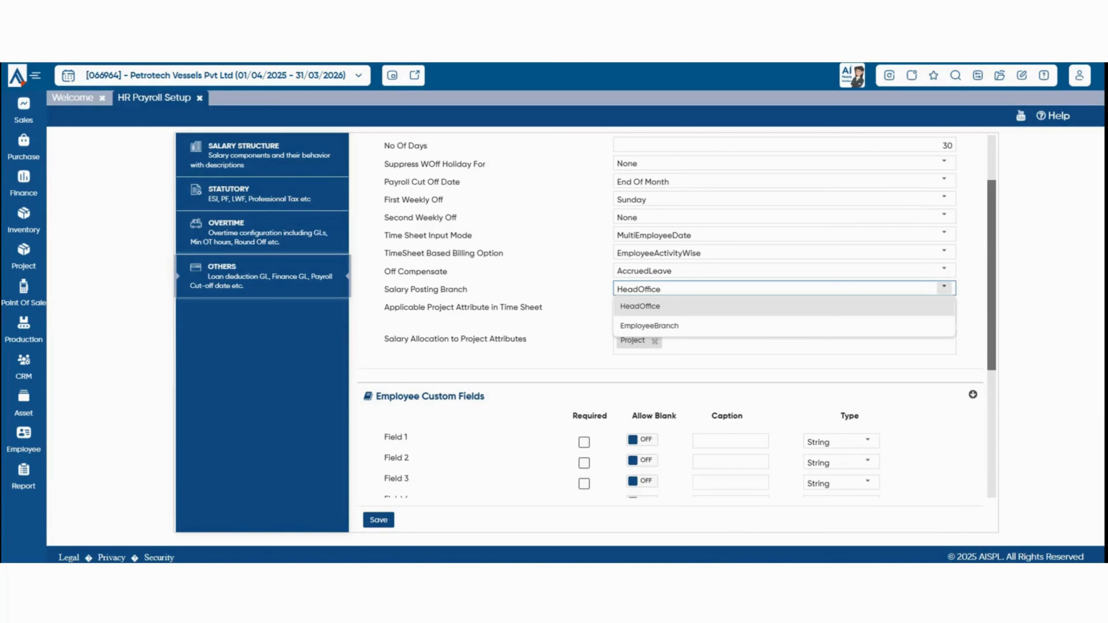
pyautogui.click(945, 287)
pyautogui.scroll(-2, 671, 315)
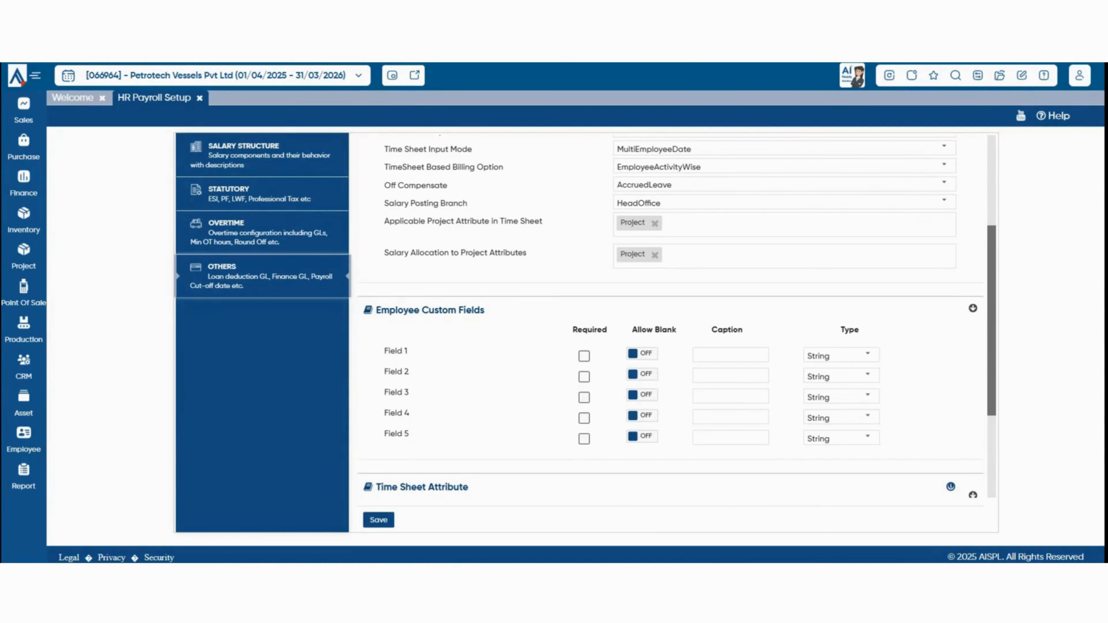
pyautogui.click(784, 225)
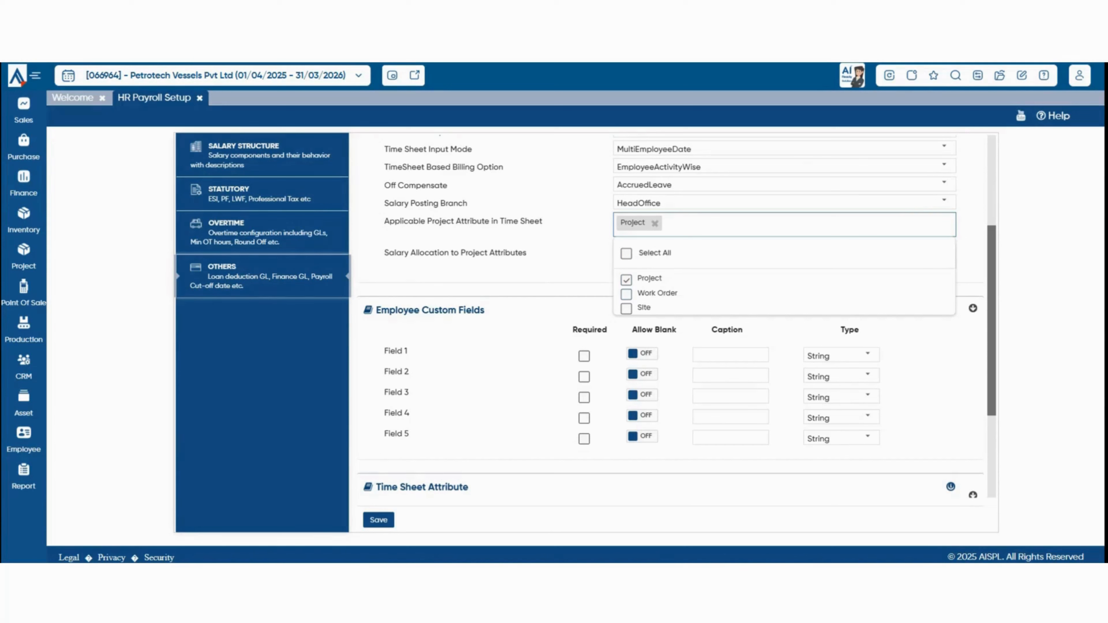
pyautogui.press('Escape')
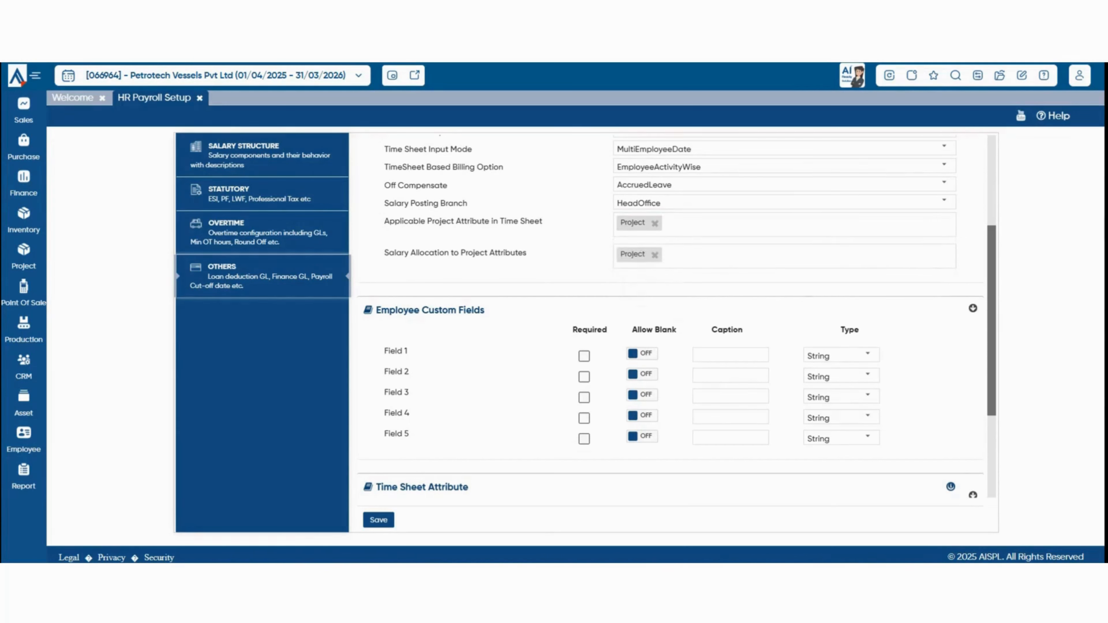
pyautogui.scroll(-2, 668, 332)
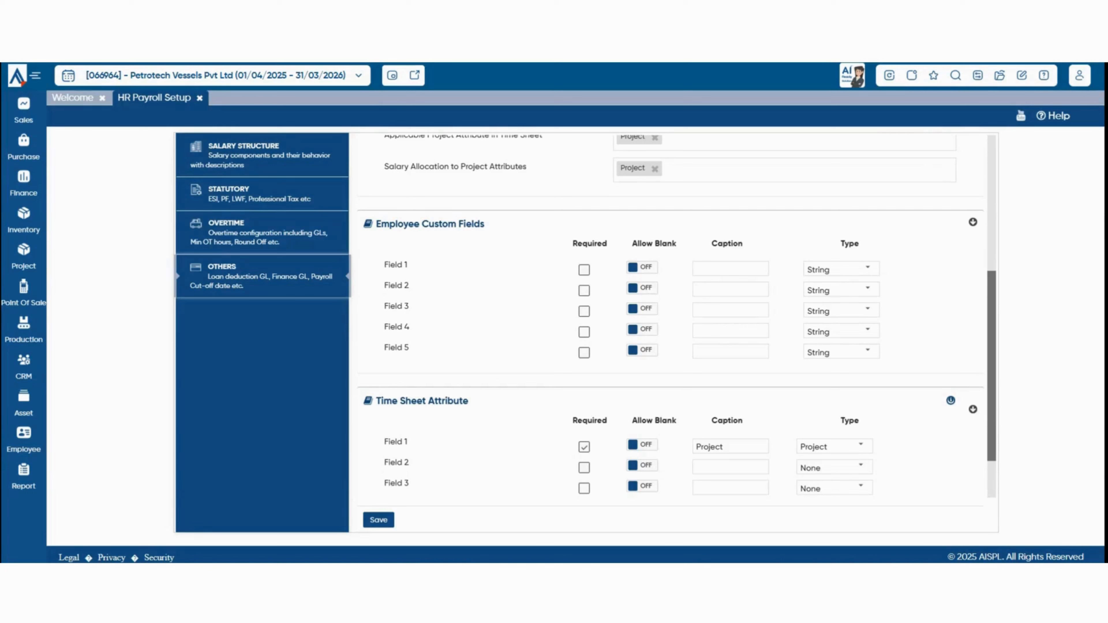
# Make Custom Field 1 required with blanks allowed, captioned 'identification number', Numeric type, and save.
pyautogui.click(585, 270)
pyautogui.click(642, 267)
pyautogui.click(731, 269)
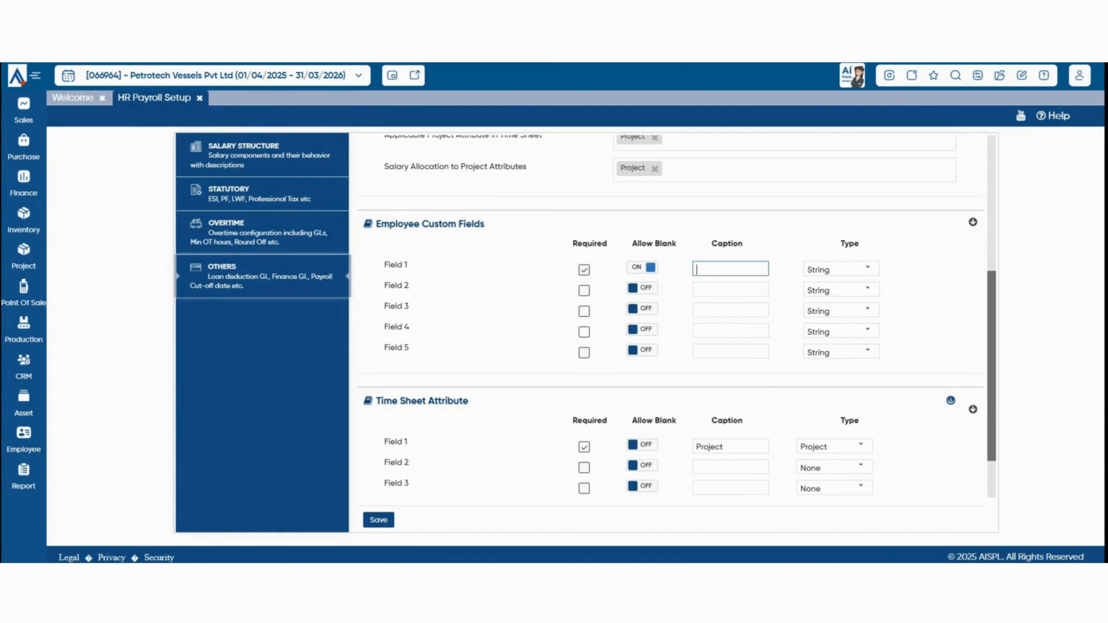
pyautogui.write('identification number')
pyautogui.click(868, 268)
pyautogui.click(841, 307)
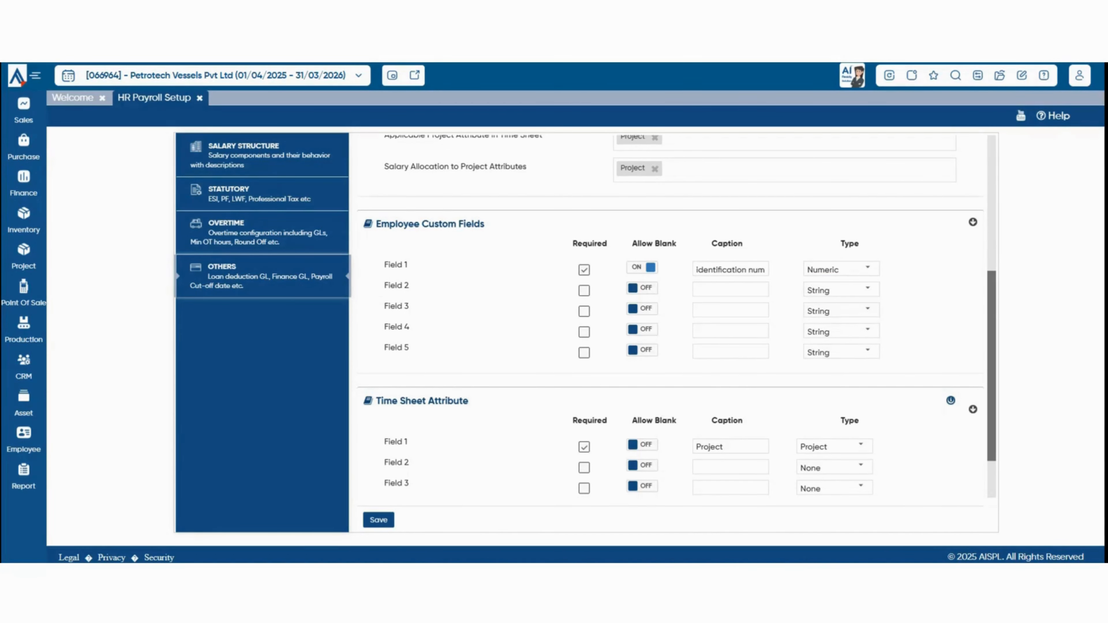
pyautogui.scroll(-2, 677, 316)
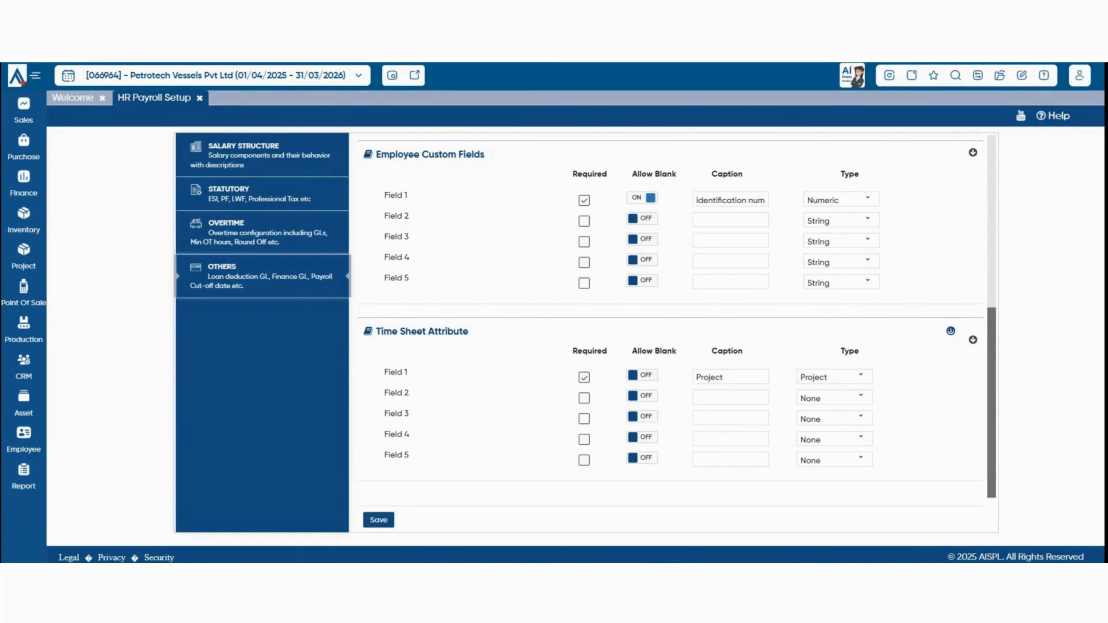
pyautogui.click(379, 520)
# Load the 2025 holiday list and add independence day on 15/08/2025.
pyautogui.click(978, 75)
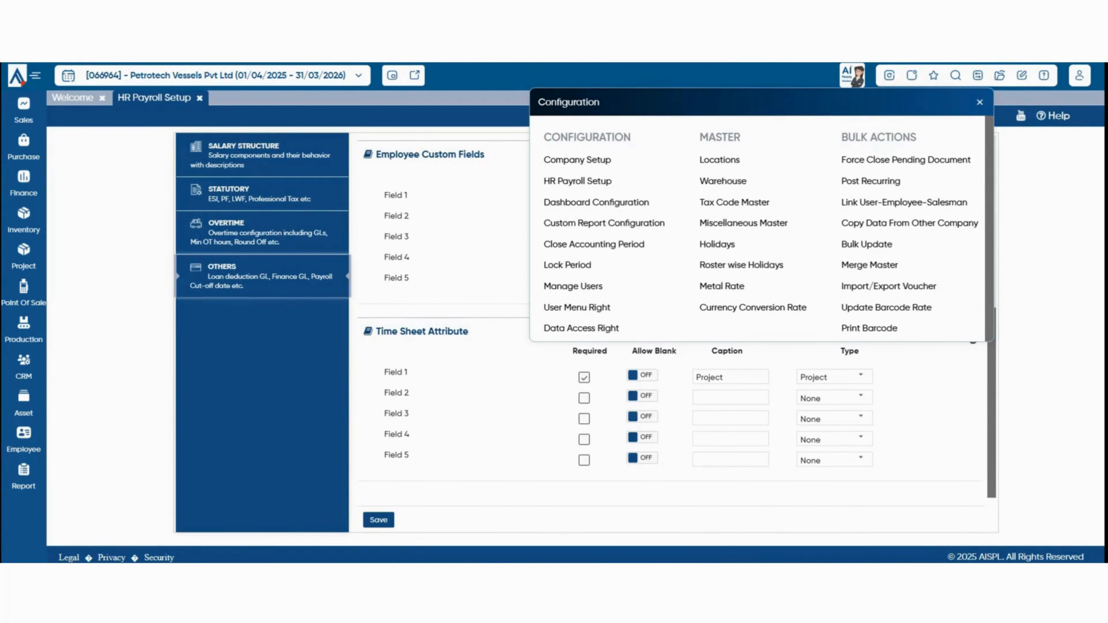
pyautogui.click(718, 244)
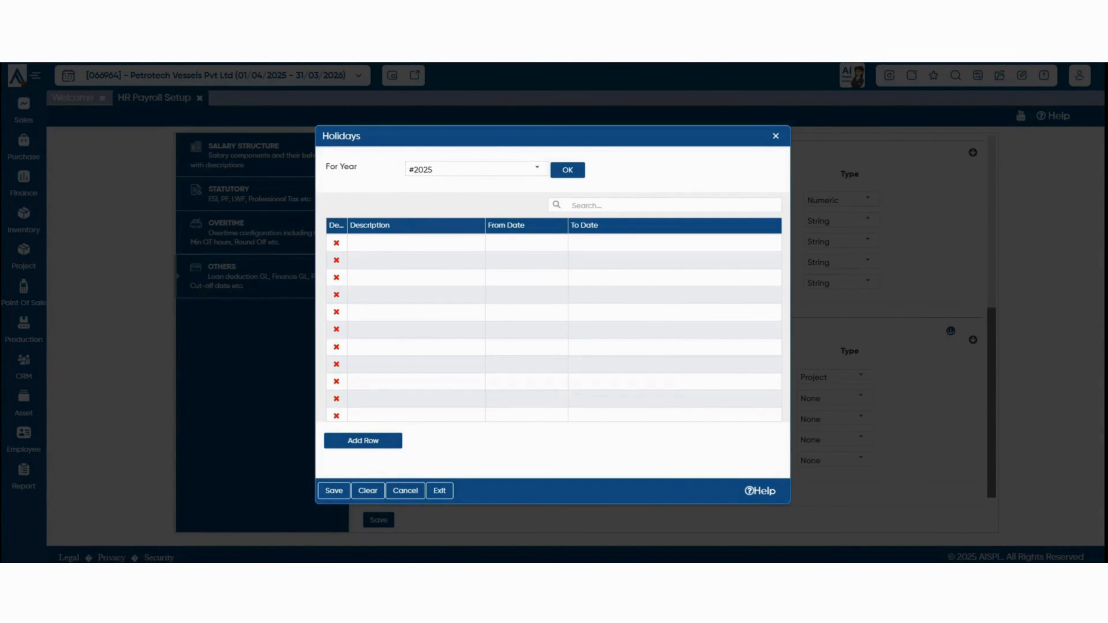
pyautogui.click(567, 170)
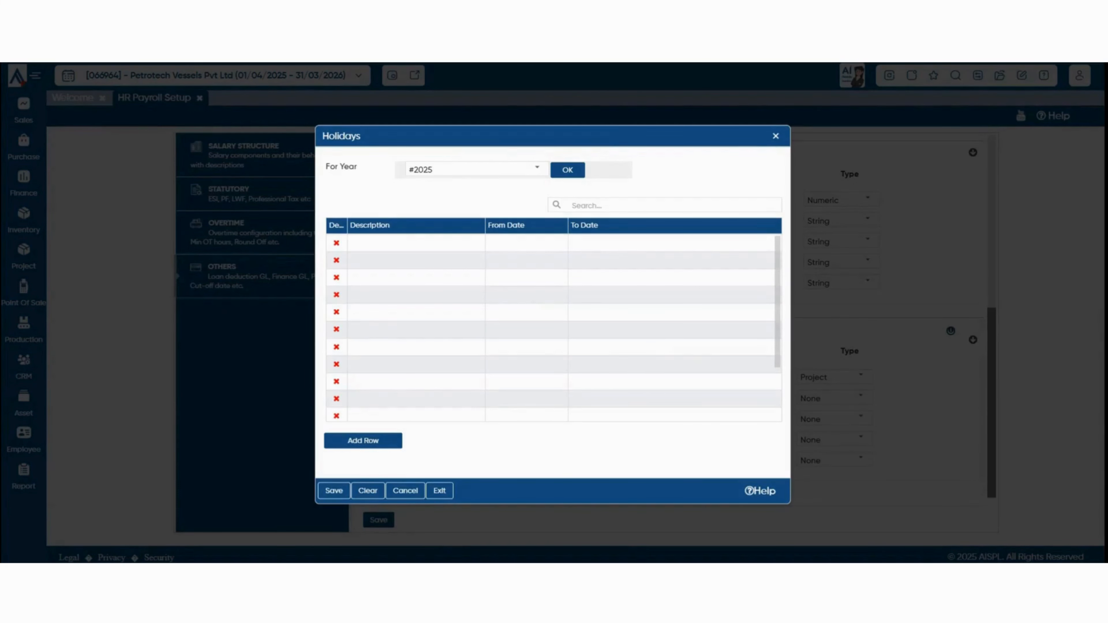
pyautogui.click(416, 243)
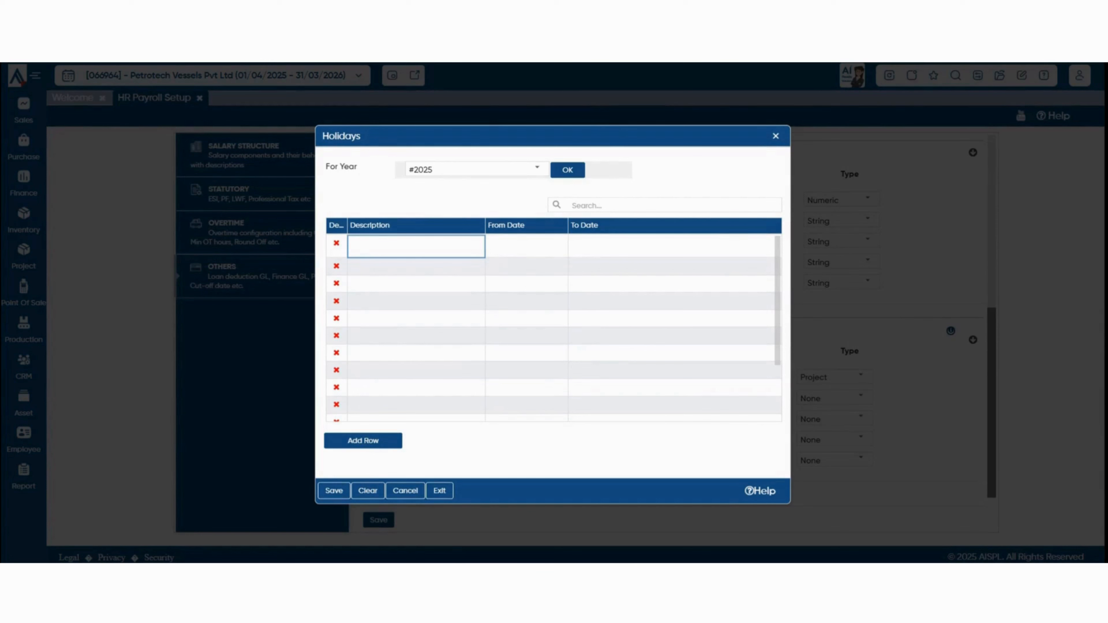
pyautogui.write('independence day')
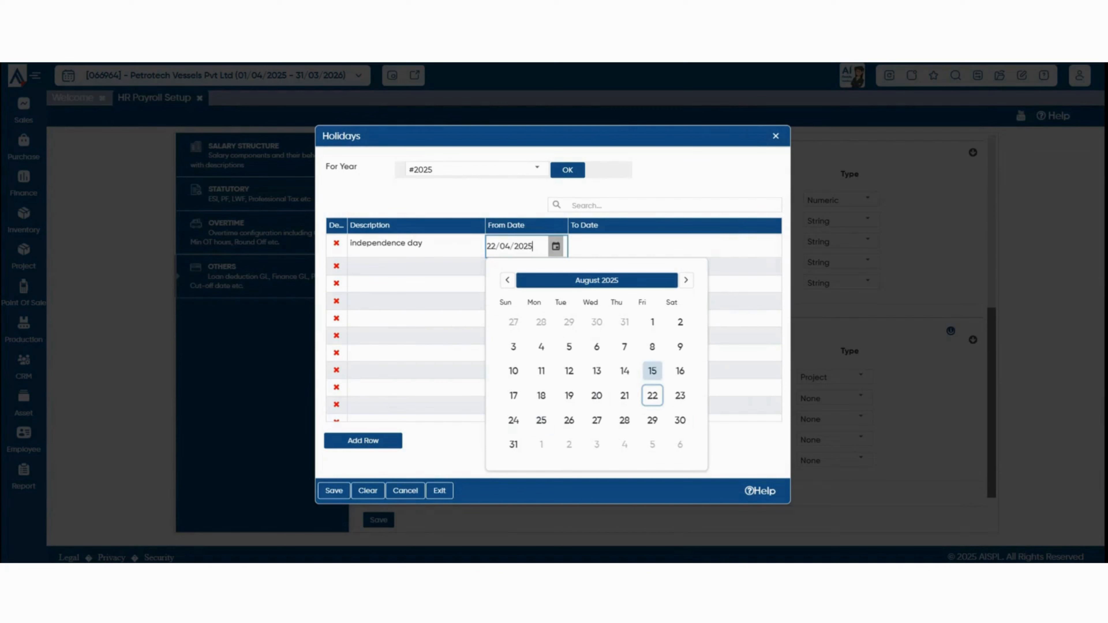
pyautogui.click(652, 370)
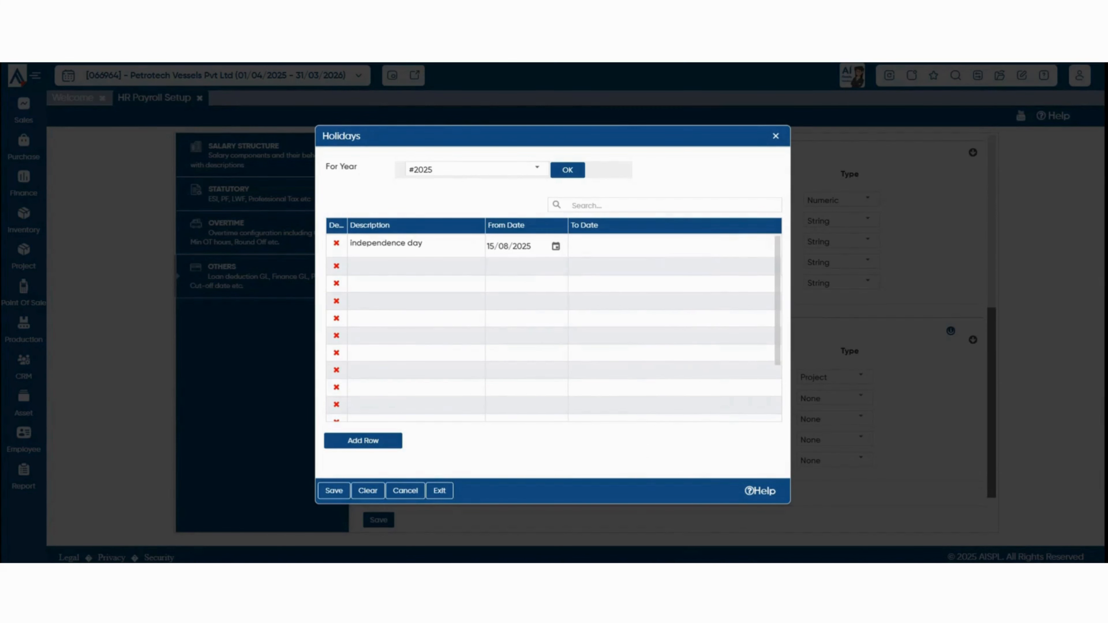
pyautogui.click(654, 246)
# Add christmas on 25/12/2025 and save the holiday list.
pyautogui.click(416, 265)
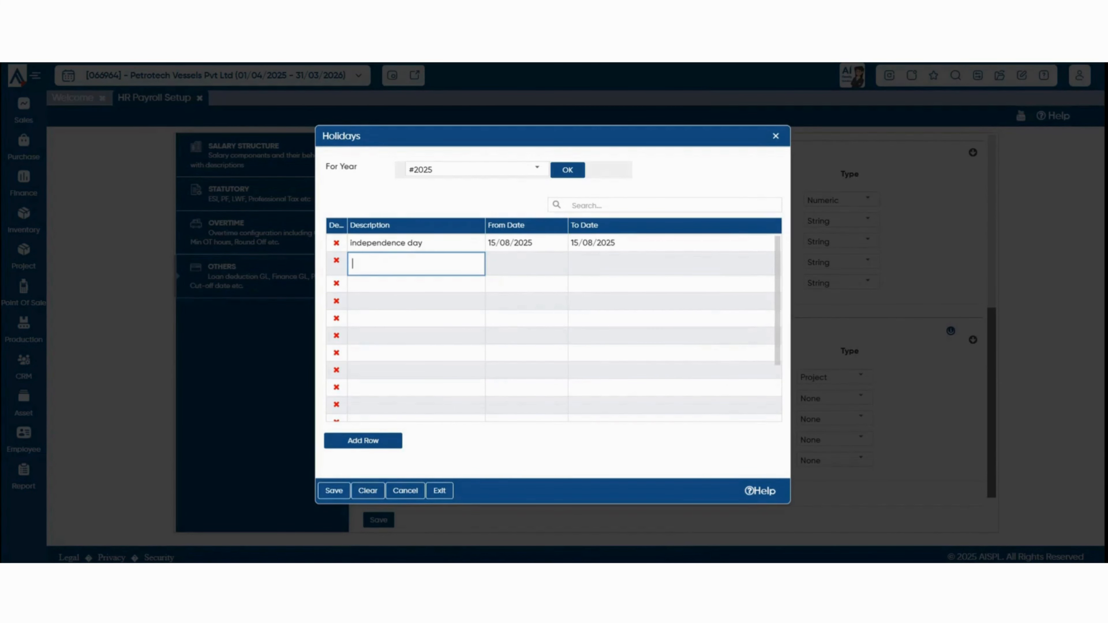
pyautogui.write('christmas')
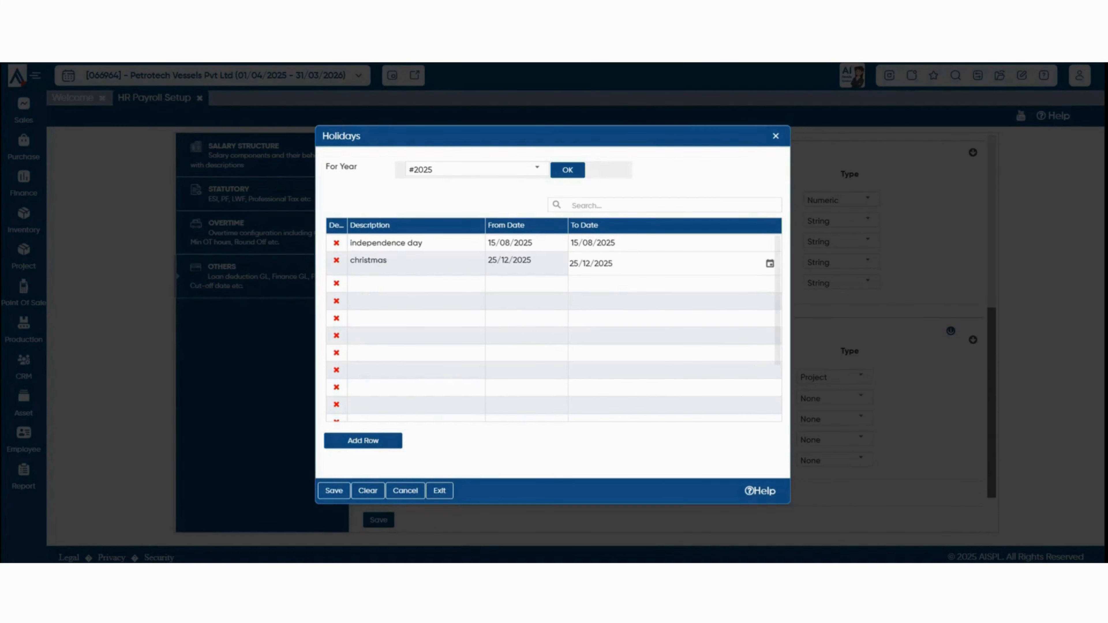
pyautogui.press('Return')
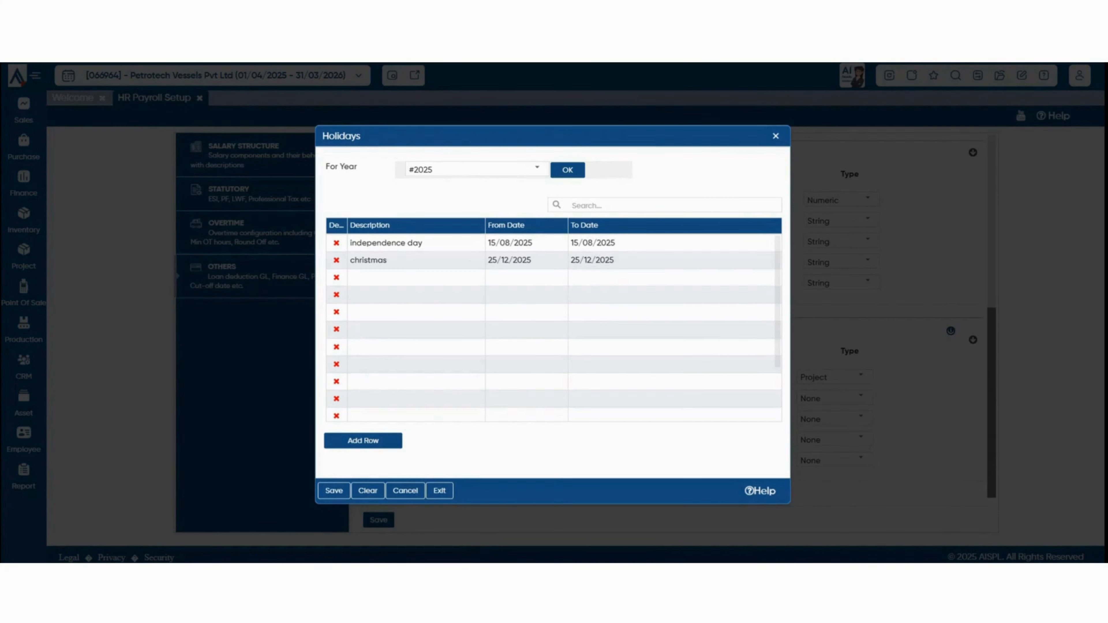
pyautogui.click(334, 491)
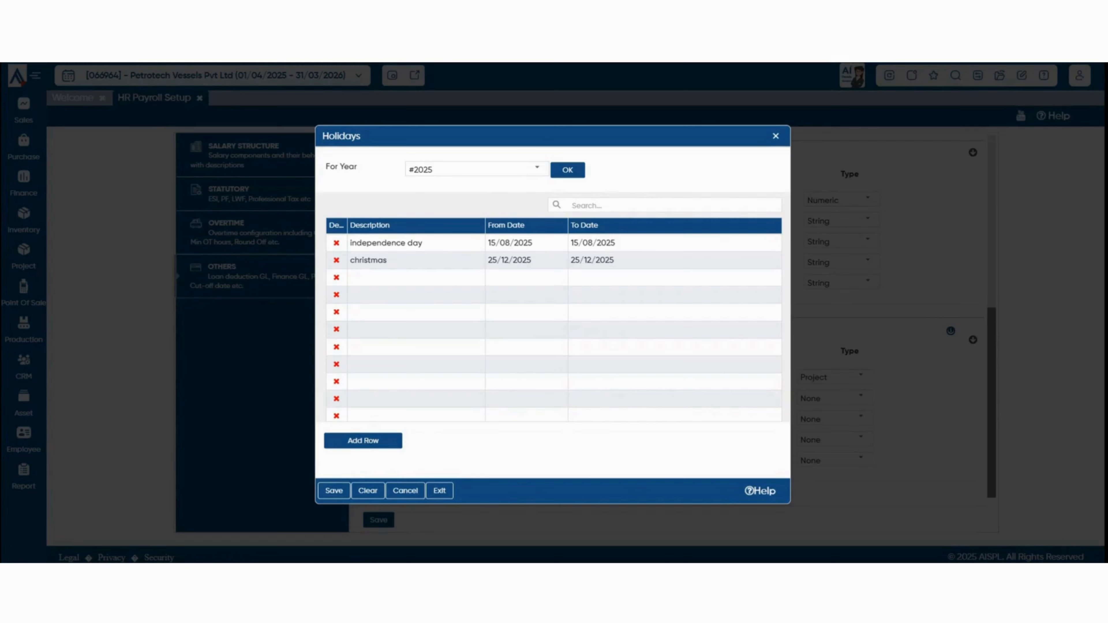
pyautogui.press('Escape')
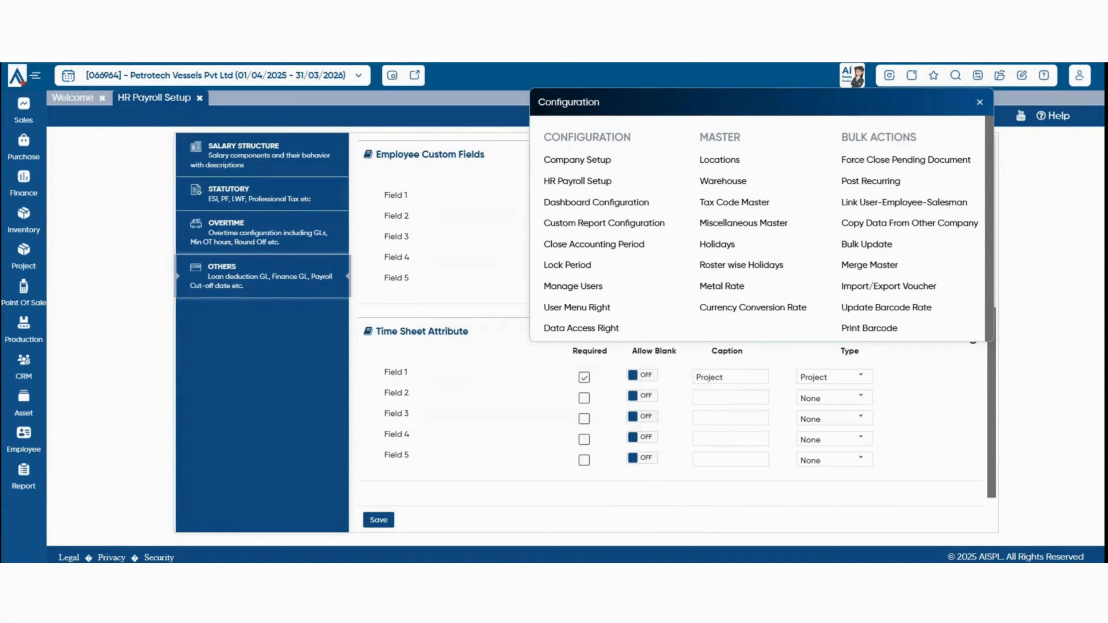
# Set up roster holidays for April 2025 with Saturday as the week day.
pyautogui.click(742, 265)
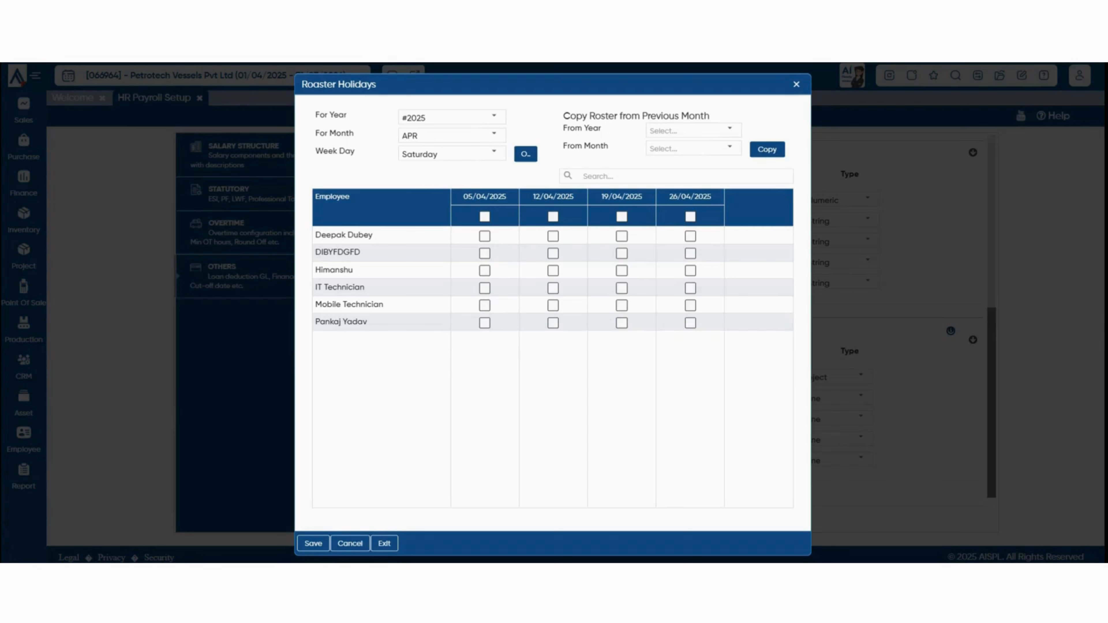
pyautogui.click(494, 116)
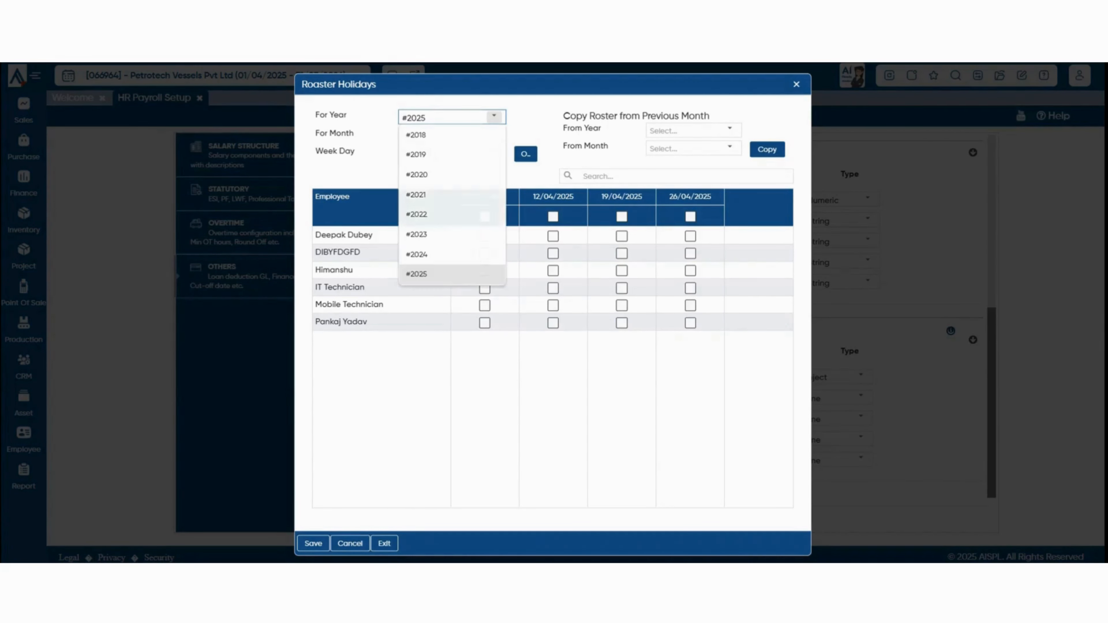
pyautogui.click(416, 273)
pyautogui.click(494, 134)
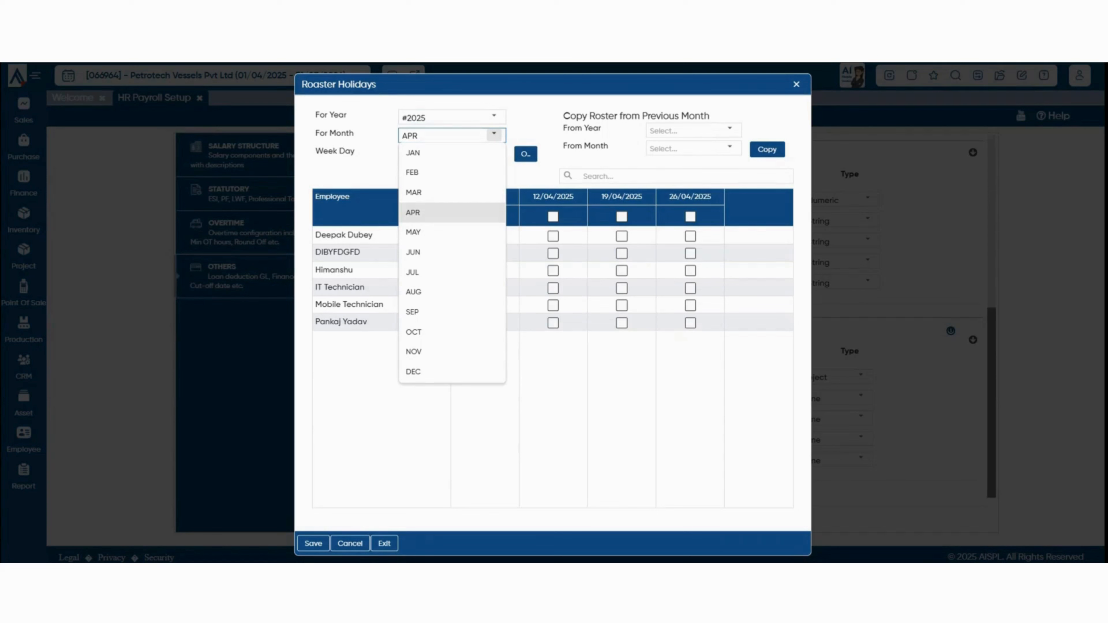
pyautogui.click(452, 212)
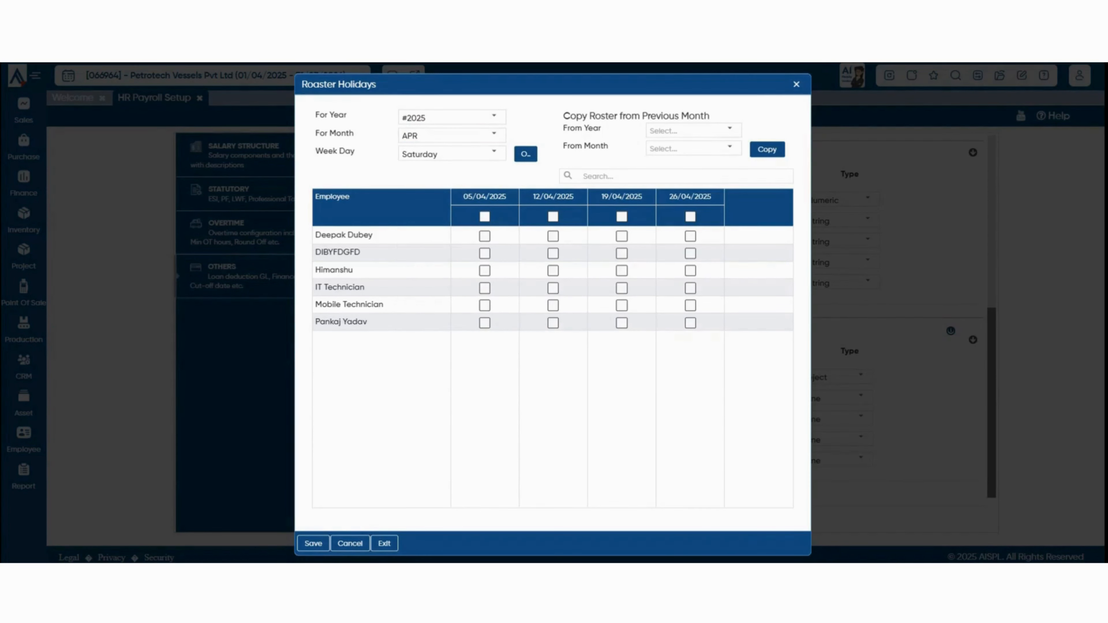
pyautogui.click(493, 152)
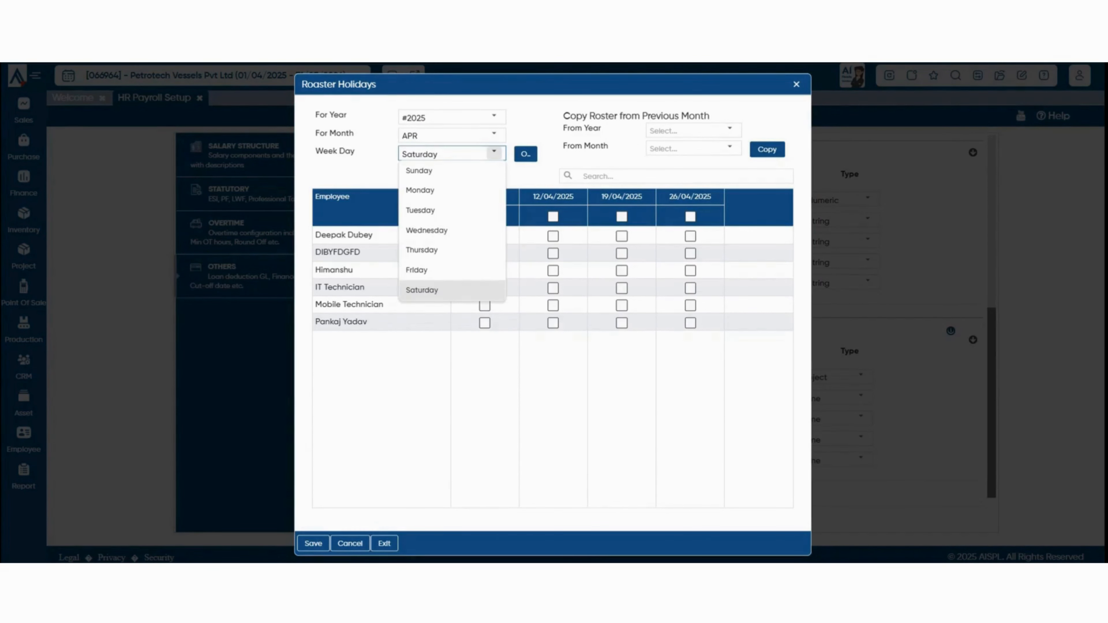
pyautogui.click(494, 152)
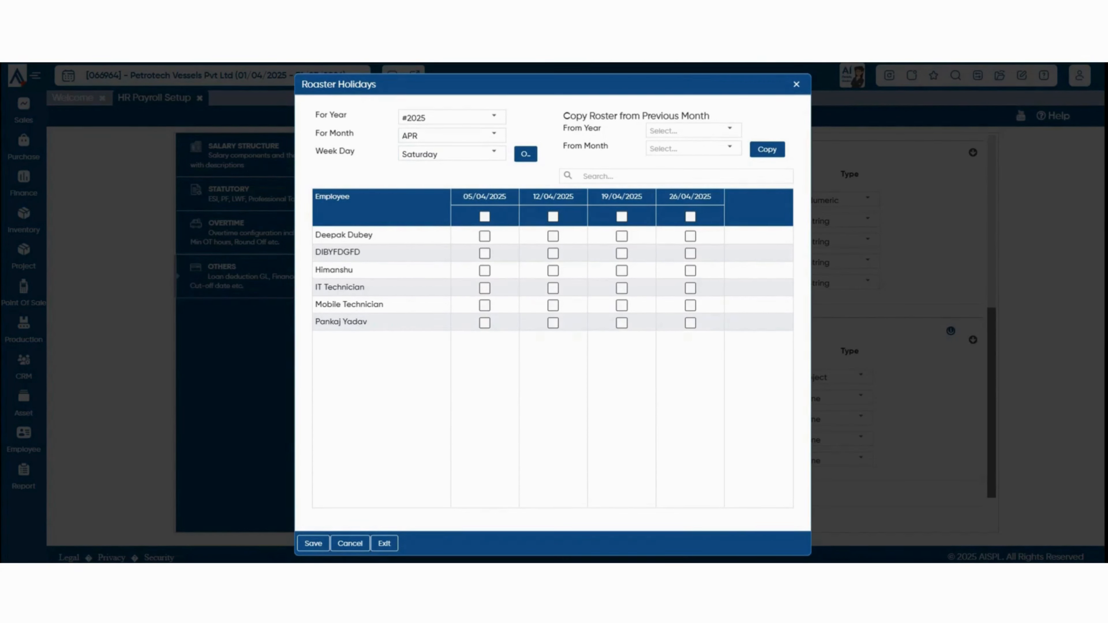
# Tick 05/04/2025 and 26/04/2025 as employee roster holidays and save.
pyautogui.click(526, 154)
pyautogui.moveTo(322, 235); pyautogui.dragTo(373, 235)
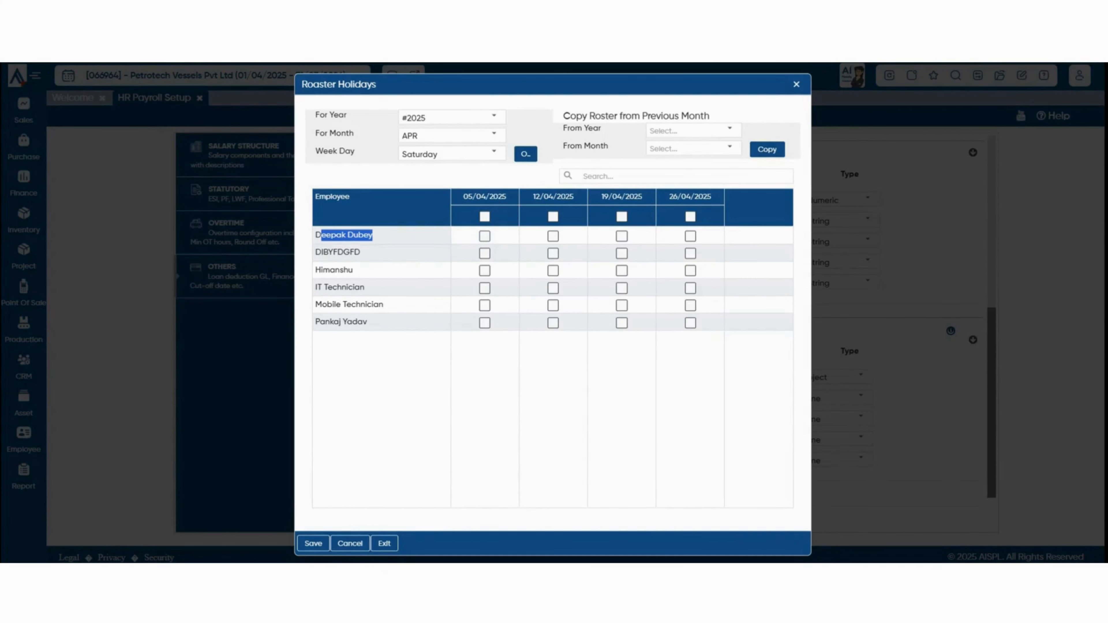
pyautogui.click(485, 236)
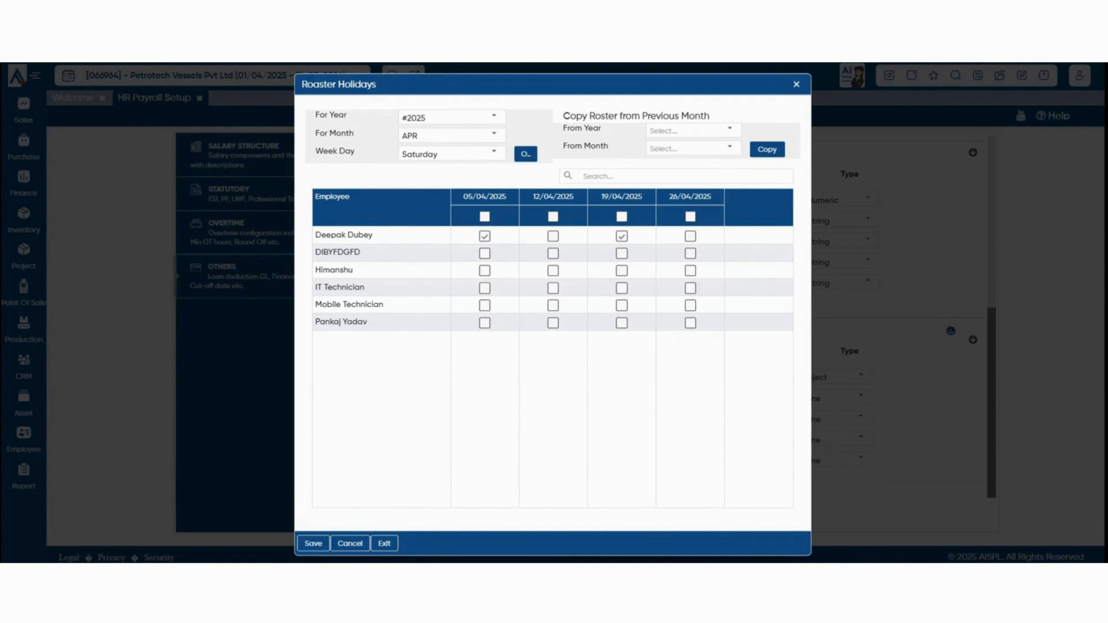
pyautogui.click(690, 271)
pyautogui.click(313, 544)
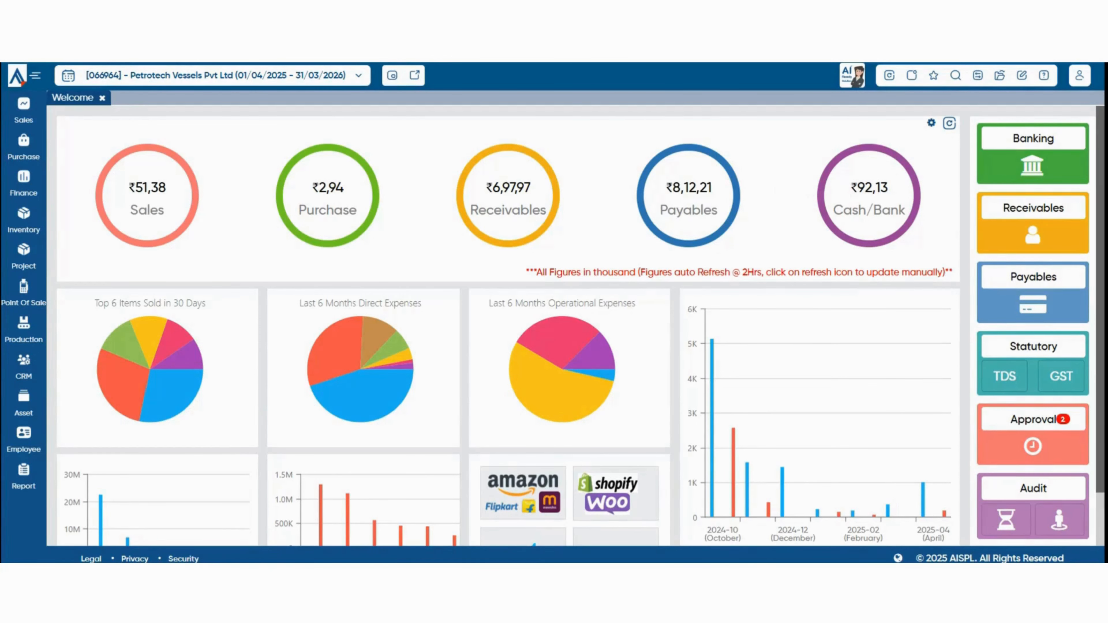
# Open Employee Master from the Employee sidebar menu.
pyautogui.click(24, 440)
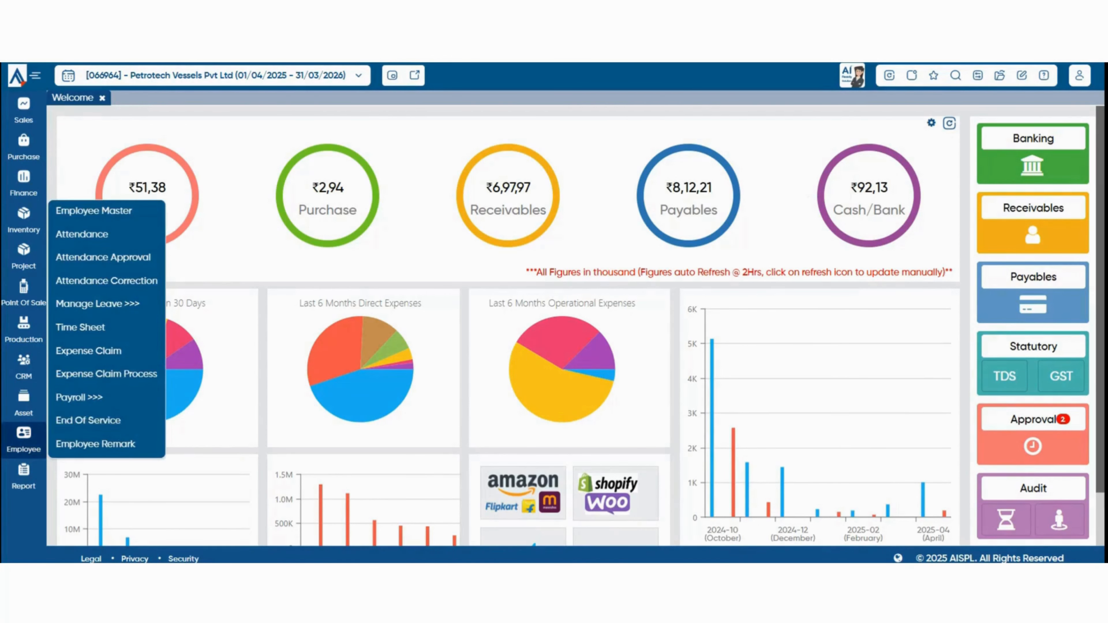
pyautogui.click(93, 210)
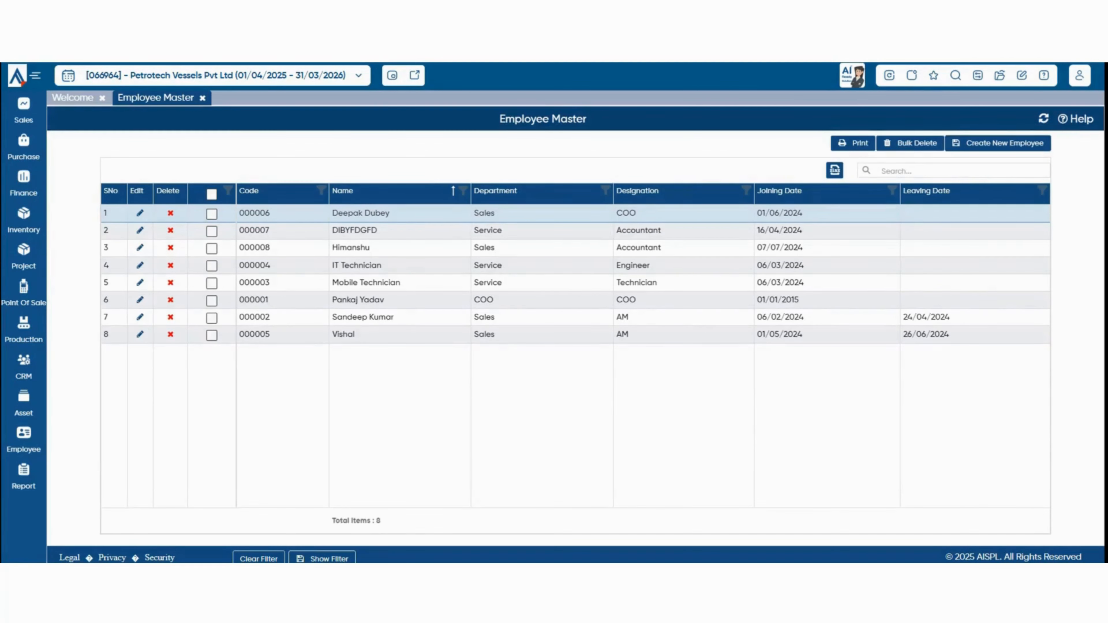
# Start a new employee record named 'Employee 1'.
pyautogui.click(998, 143)
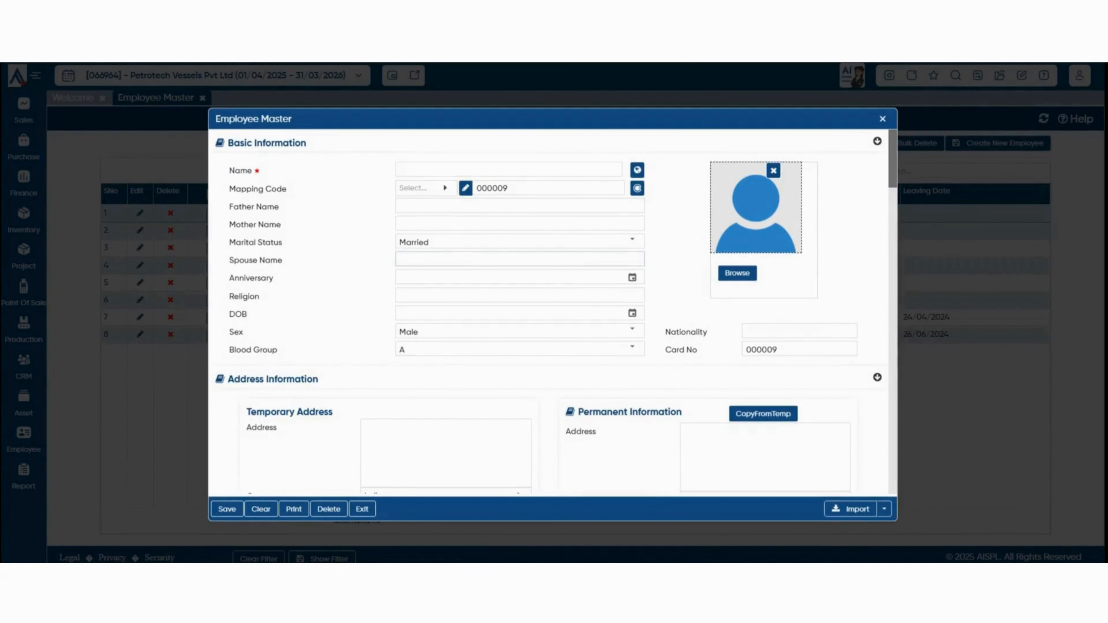
pyautogui.click(509, 169)
pyautogui.write('I')
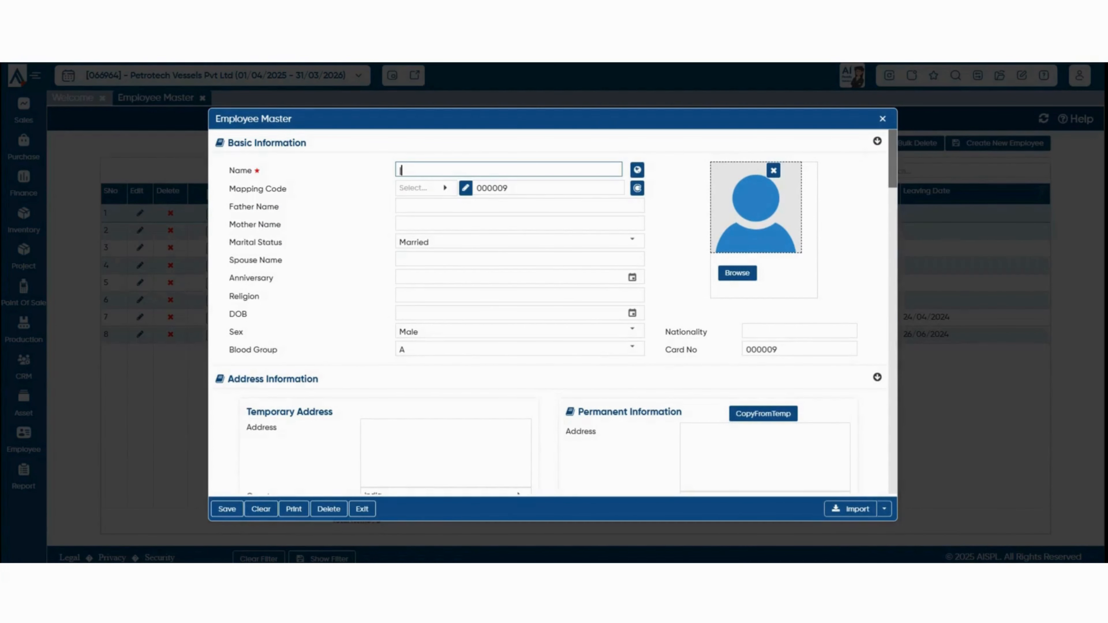
pyautogui.write('Employee 1')
pyautogui.click(402, 171)
pyautogui.press('BackSpace')
pyautogui.scroll(-2, 556, 311)
pyautogui.scroll(-2, 556, 311)
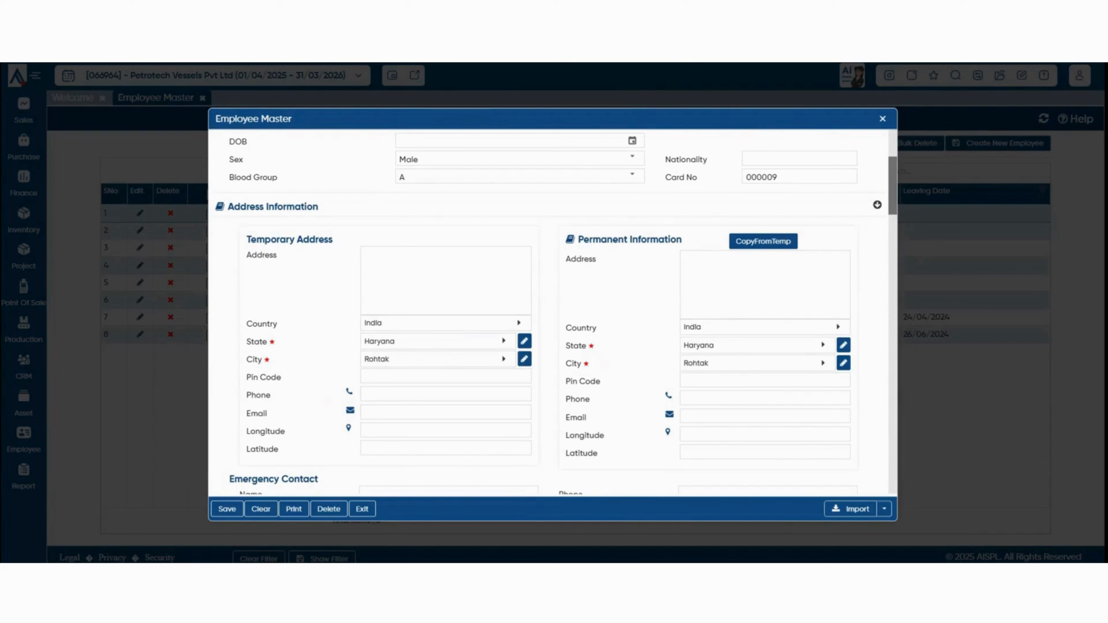
pyautogui.scroll(-2, 556, 316)
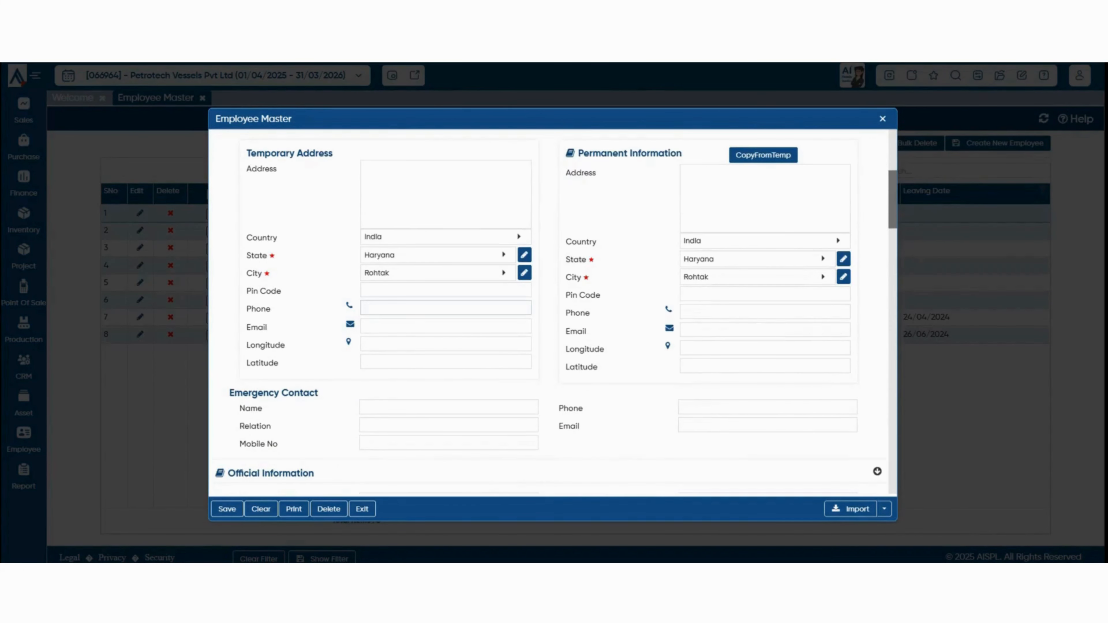
pyautogui.click(446, 308)
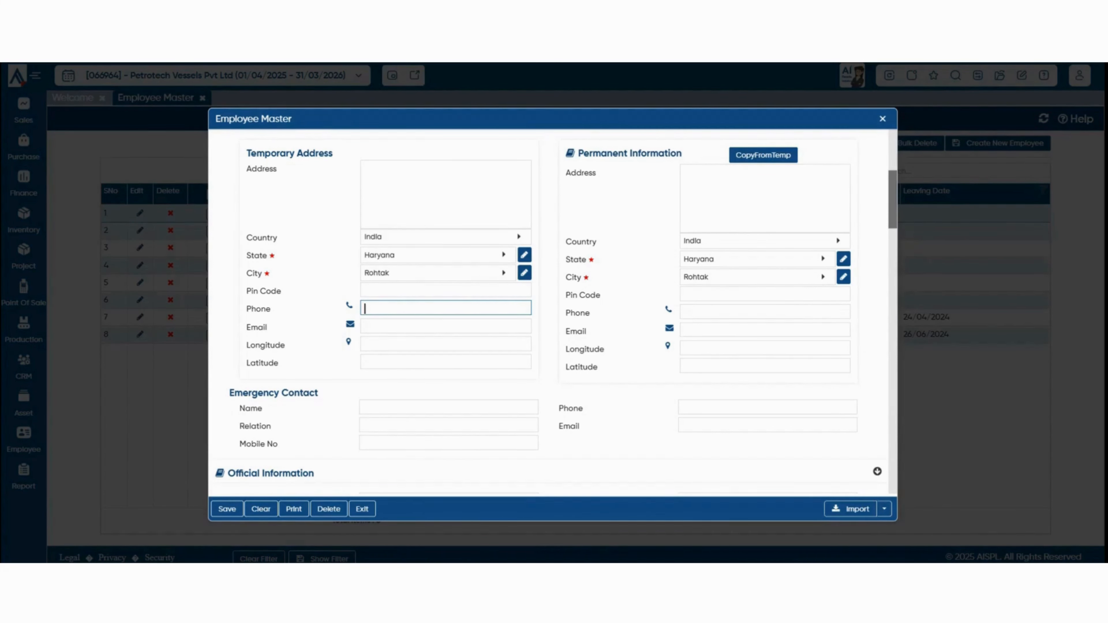
pyautogui.write('1234567890')
pyautogui.click(764, 155)
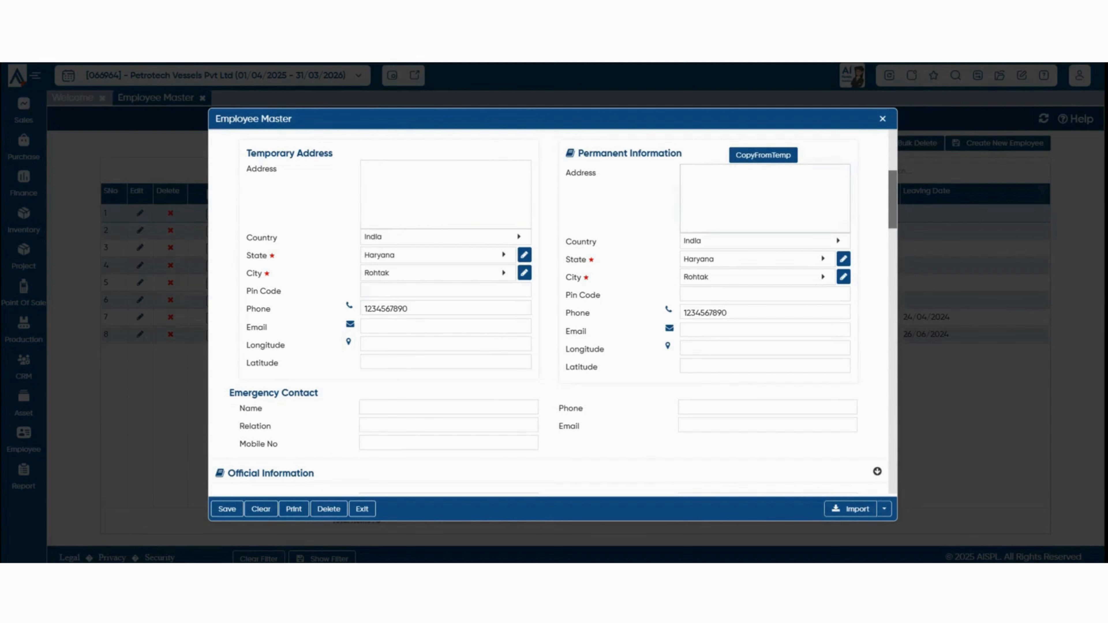
# Set the employee's joining date to 01/04/2025.
pyautogui.scroll(-2, 550, 313)
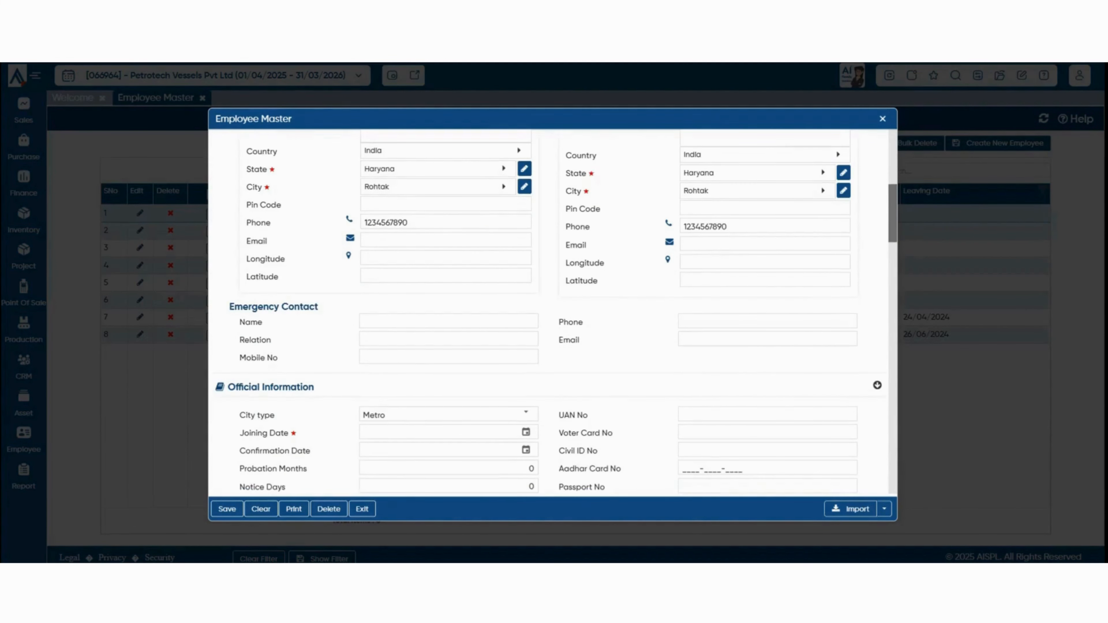
pyautogui.scroll(-4, 550, 312)
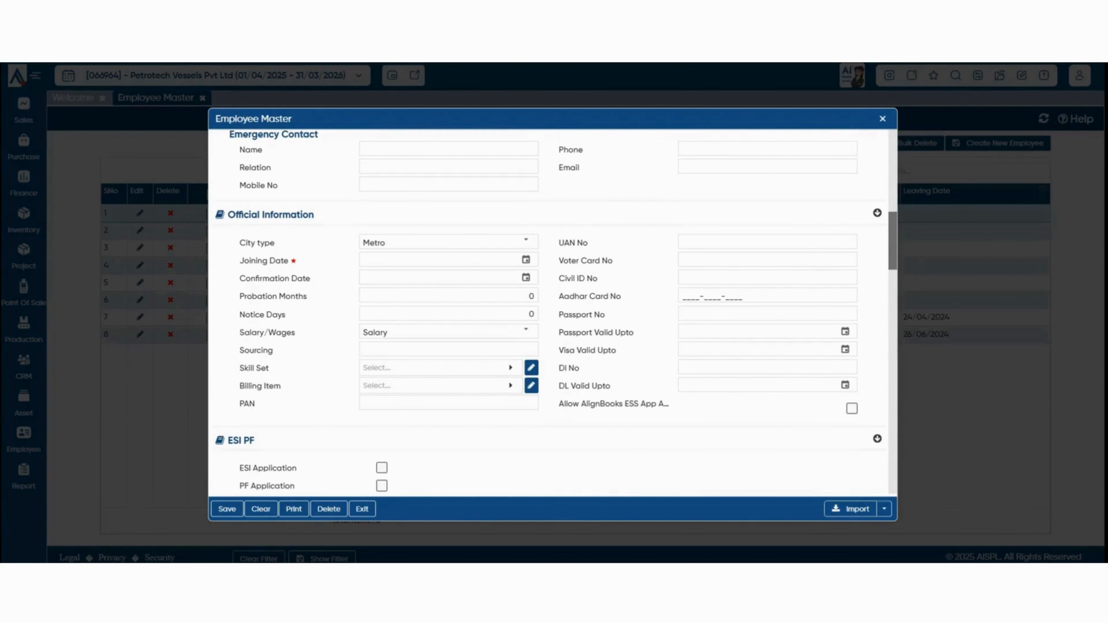
pyautogui.click(526, 260)
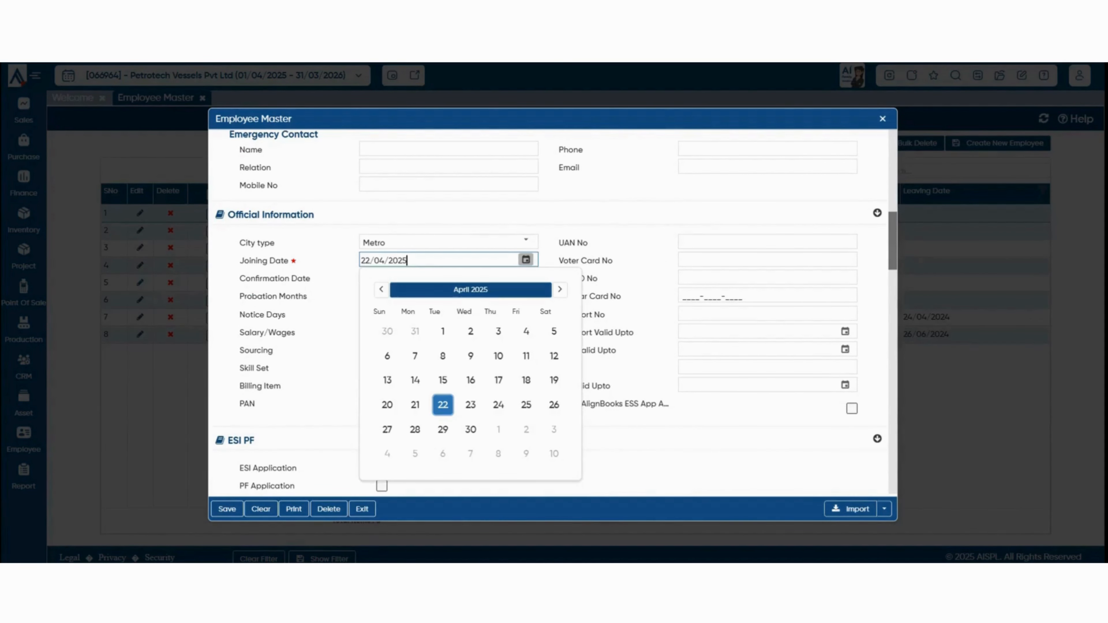
pyautogui.click(443, 331)
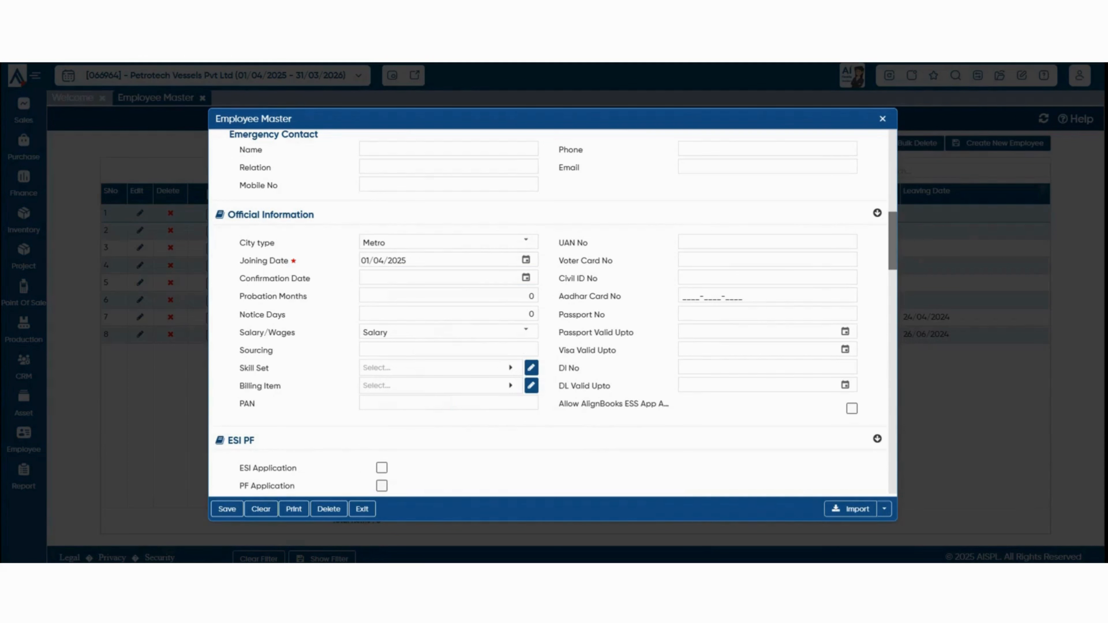
pyautogui.moveTo(559, 404); pyautogui.dragTo(665, 404)
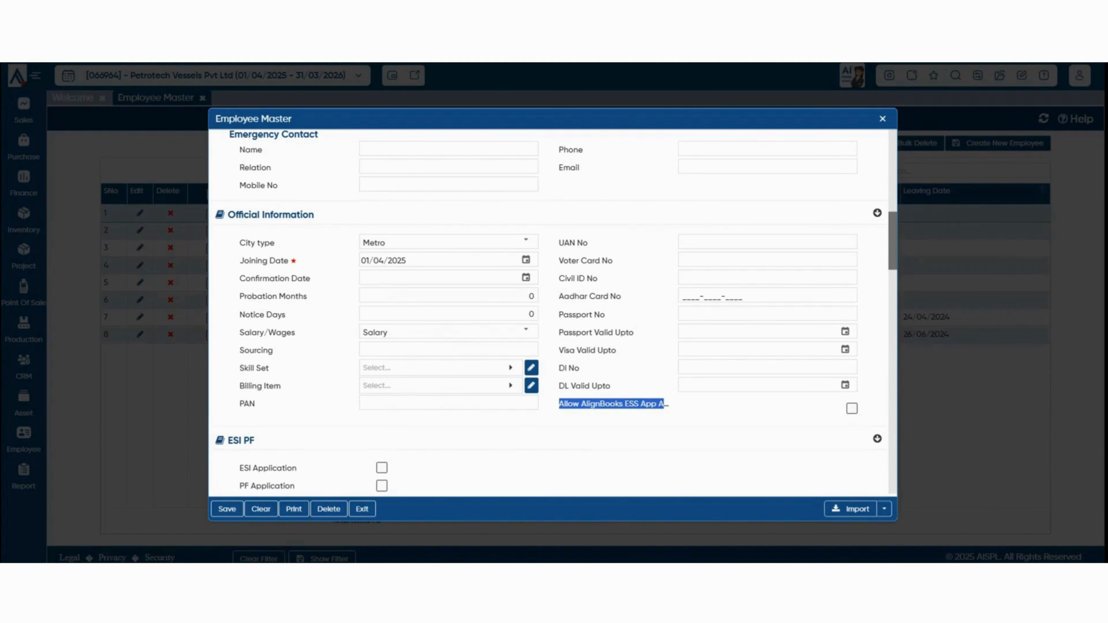
# Allow ESS app access with a password and keep Salary as the pay type.
pyautogui.click(852, 409)
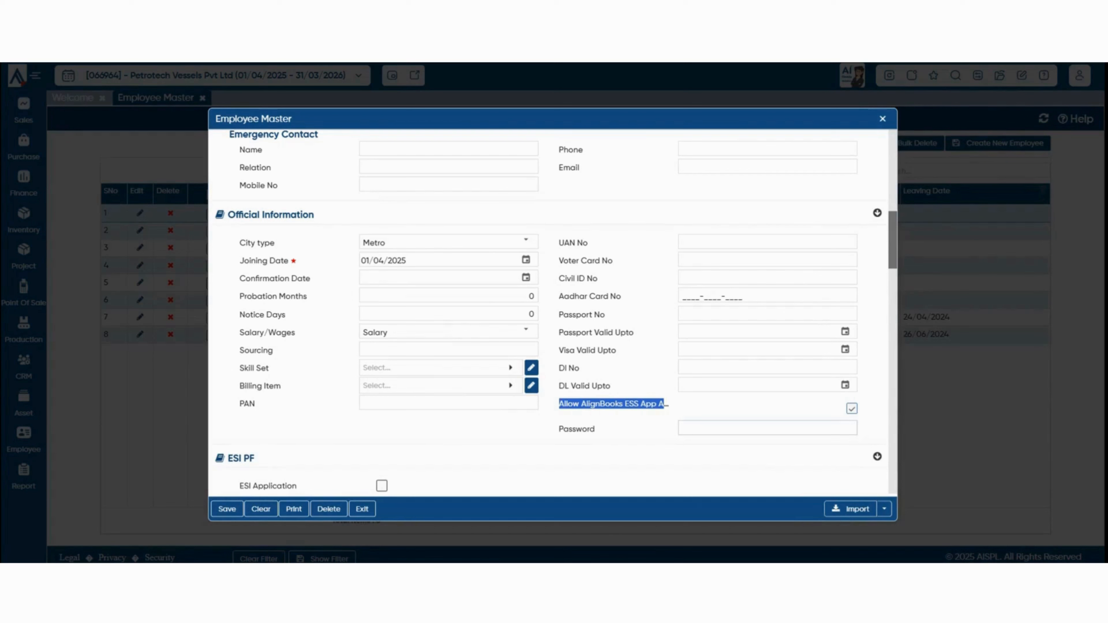
pyautogui.click(768, 428)
pyautogui.write('••••••')
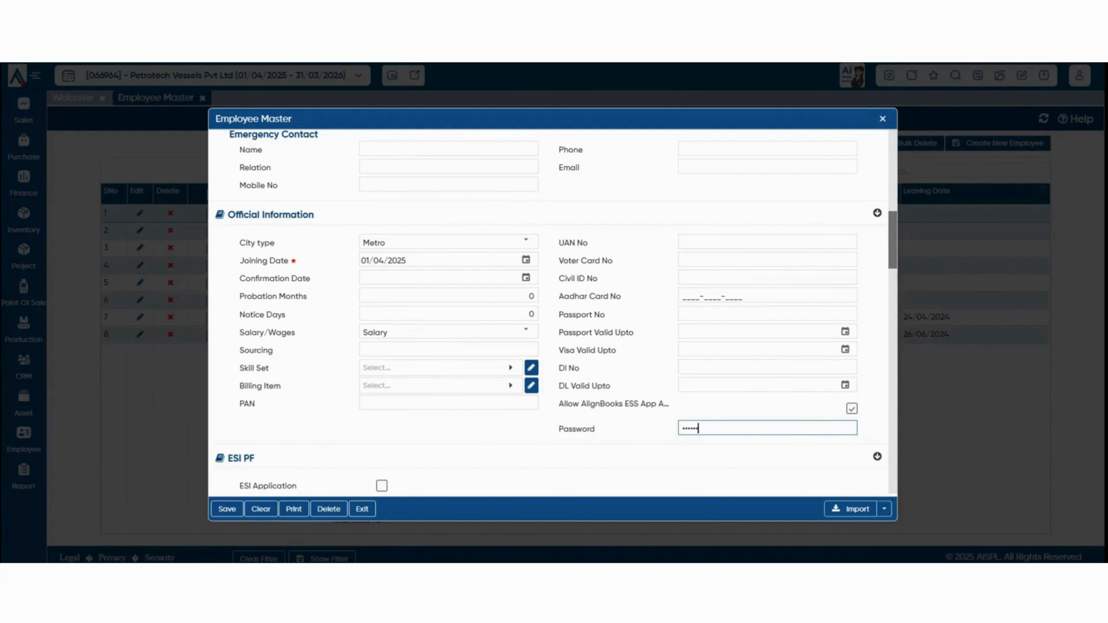
pyautogui.press('Tab')
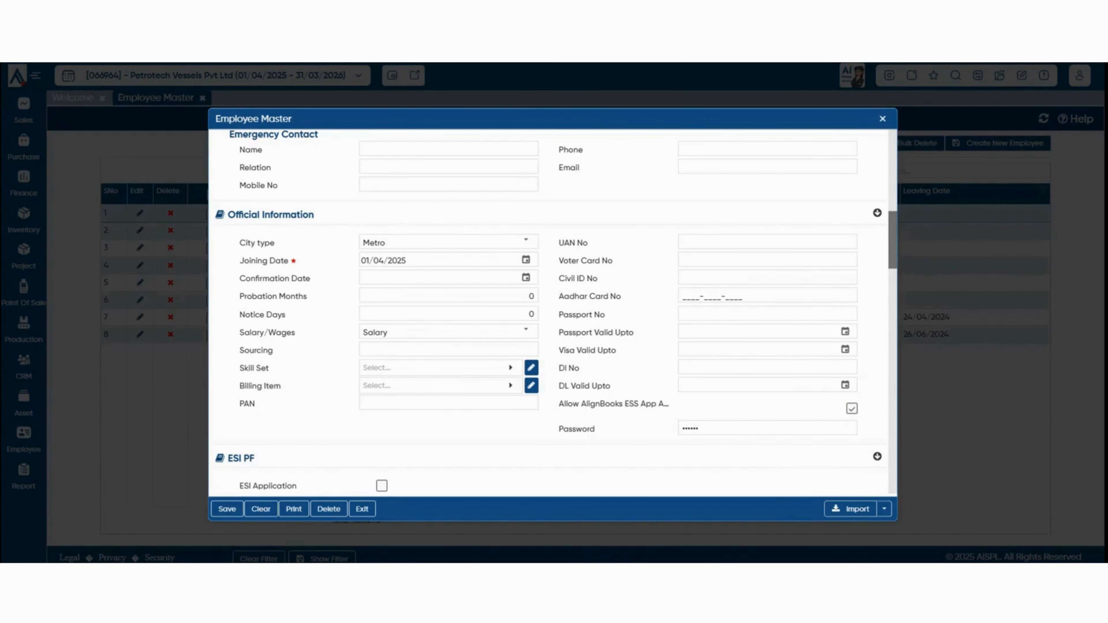
pyautogui.scroll(-2, 548, 312)
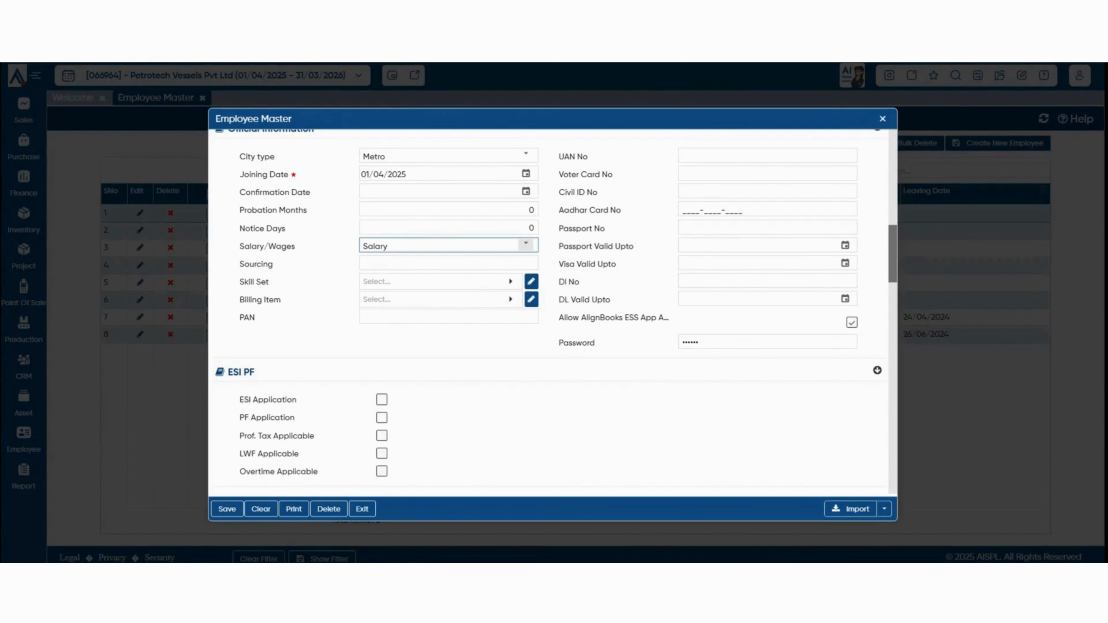
pyautogui.click(526, 245)
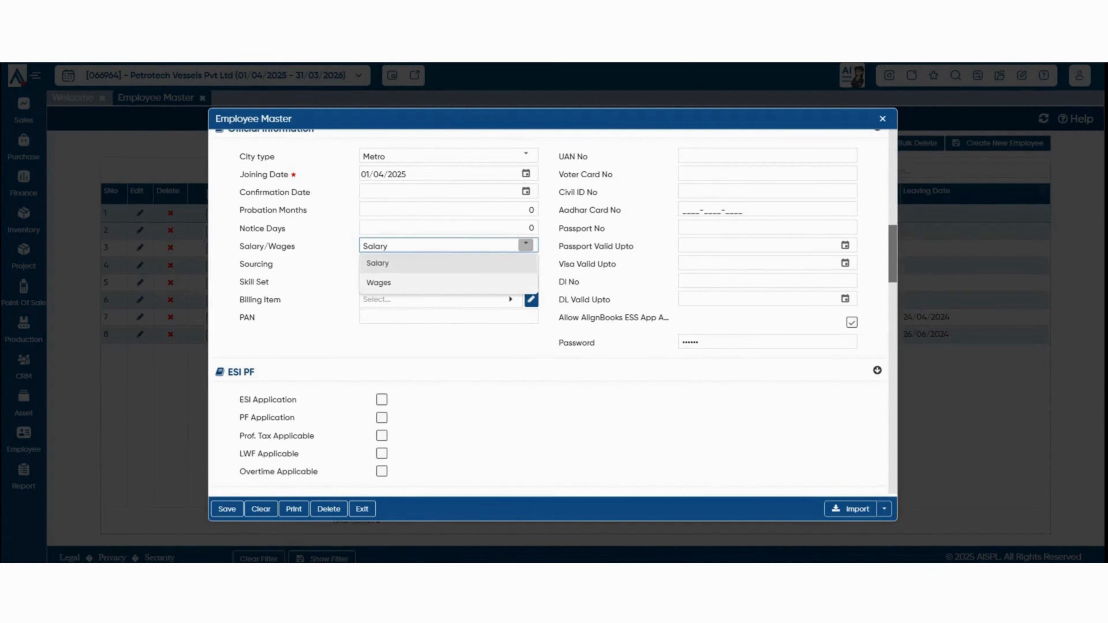
pyautogui.click(454, 345)
pyautogui.scroll(-4, 549, 311)
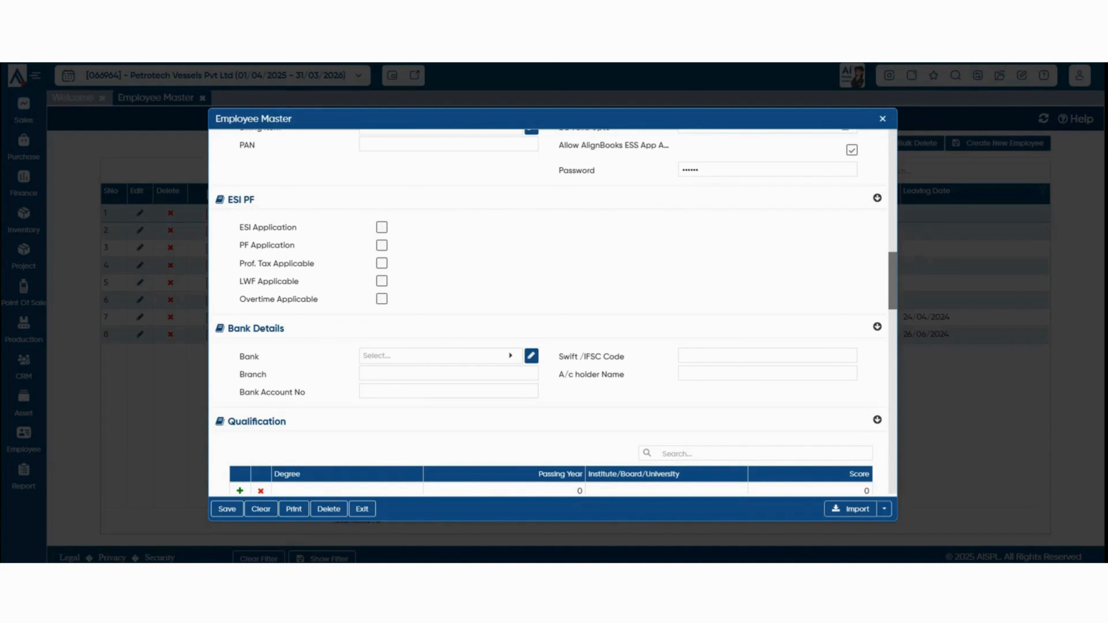
# Make ESI and PF applicable with ESI No 12345 and PF No 1234567.
pyautogui.click(382, 228)
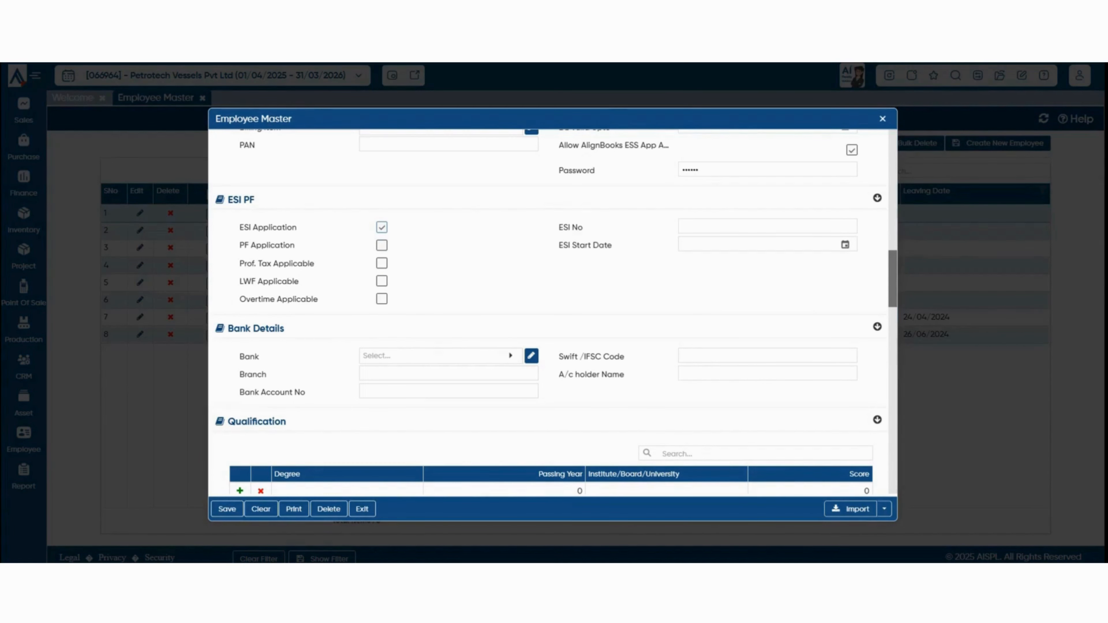
pyautogui.click(382, 245)
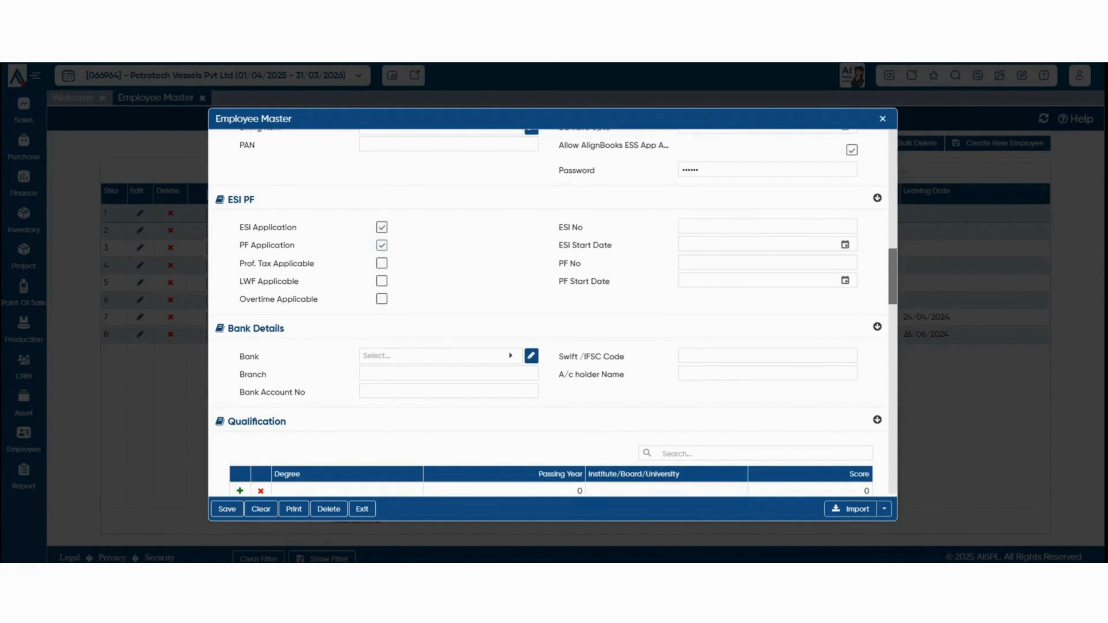
pyautogui.click(811, 226)
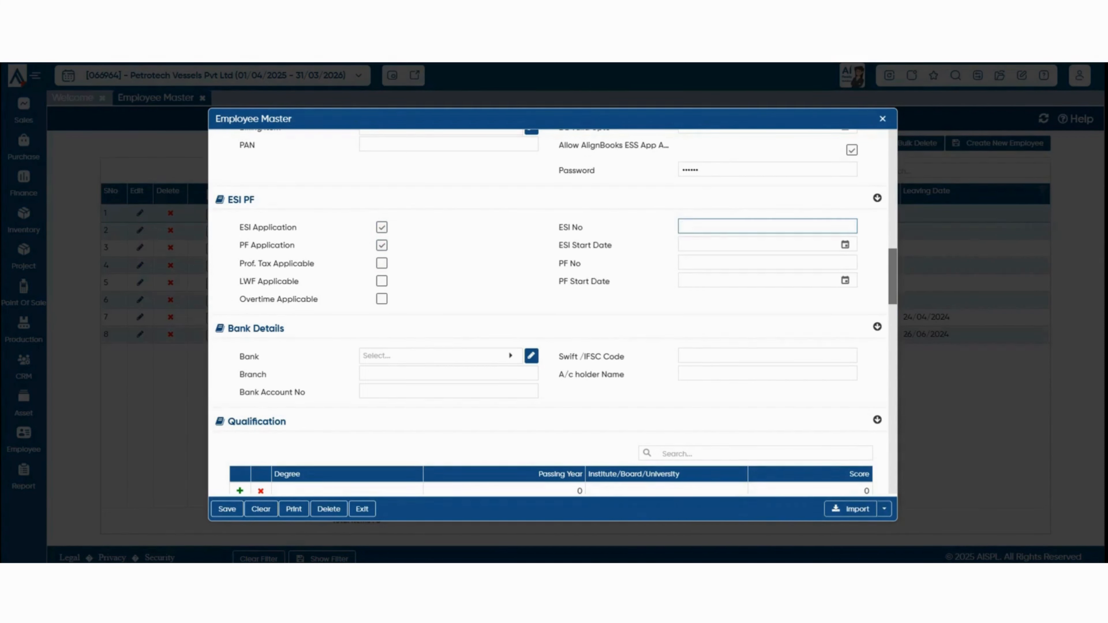
pyautogui.write('12345')
pyautogui.click(811, 263)
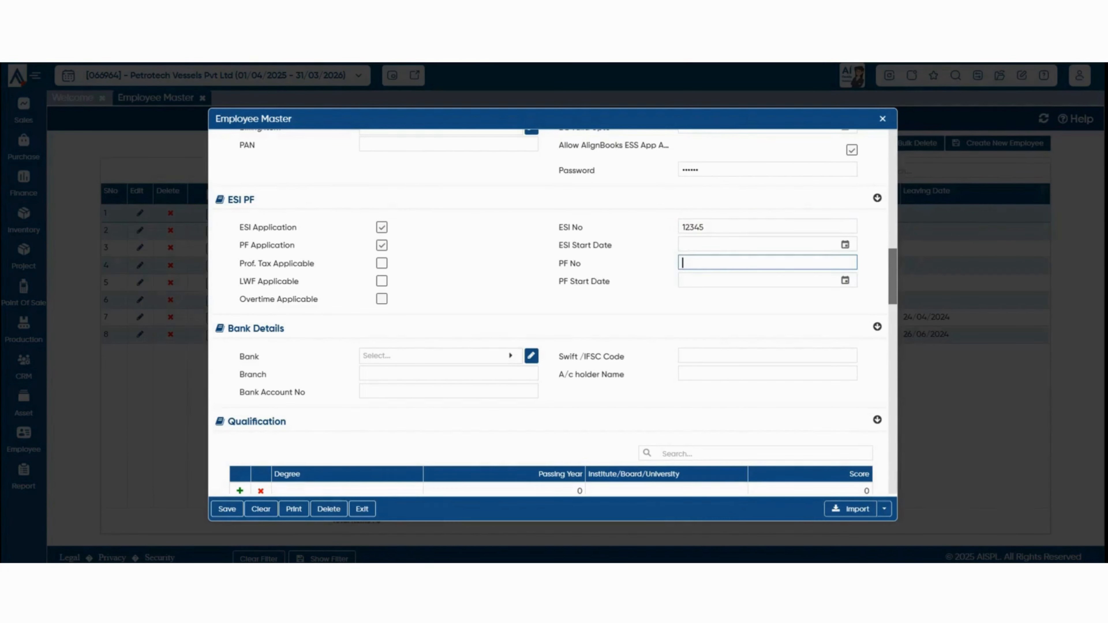
pyautogui.write('1234567')
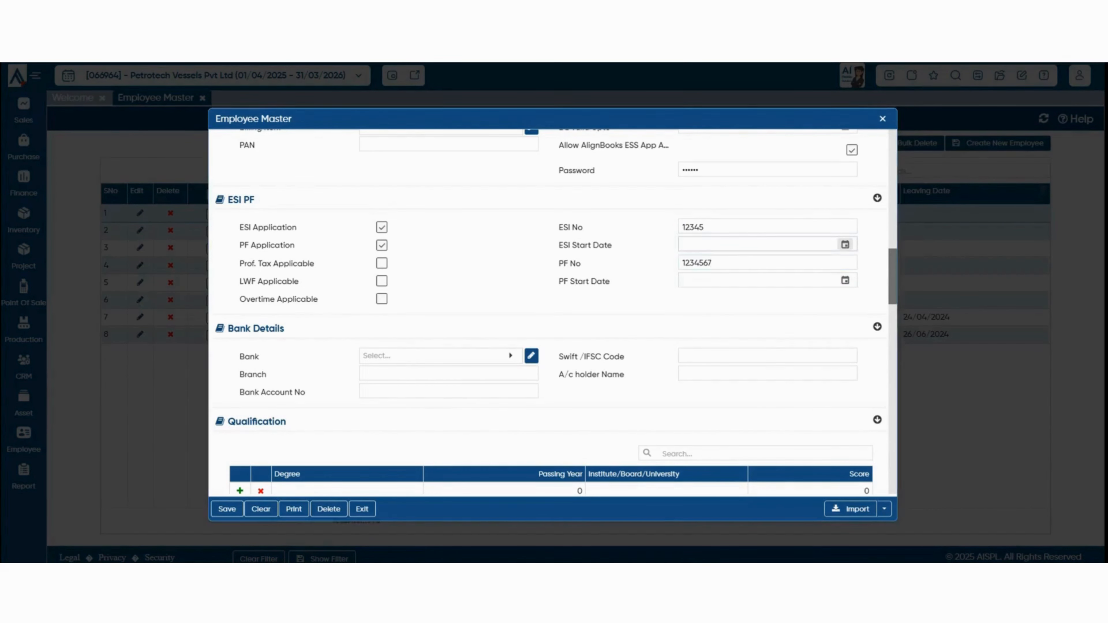
# Set both the ESI and PF start dates to 22/04/2024.
pyautogui.click(845, 245)
pyautogui.press('BackSpace')
pyautogui.write('4/2024')
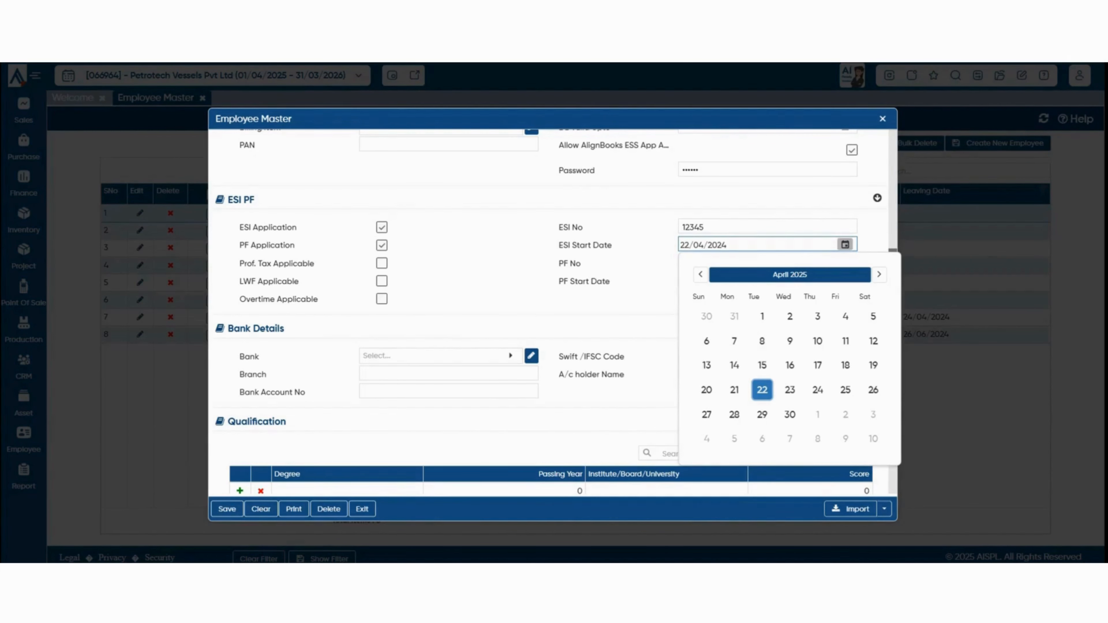
pyautogui.click(845, 244)
pyautogui.click(845, 280)
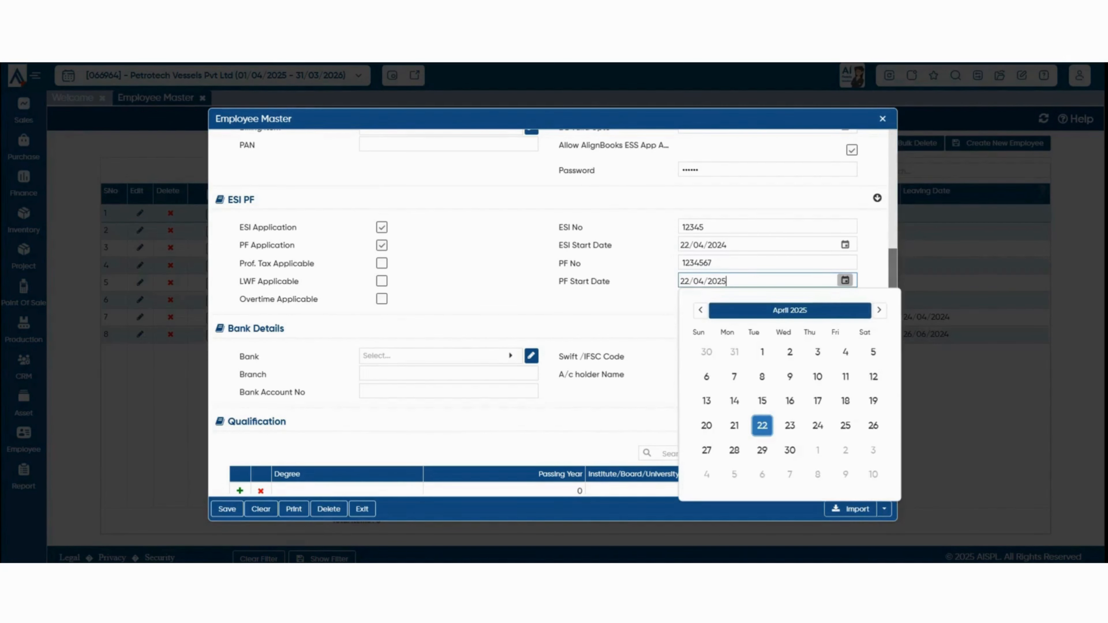
pyautogui.click(762, 425)
pyautogui.press('BackSpace')
pyautogui.write('4')
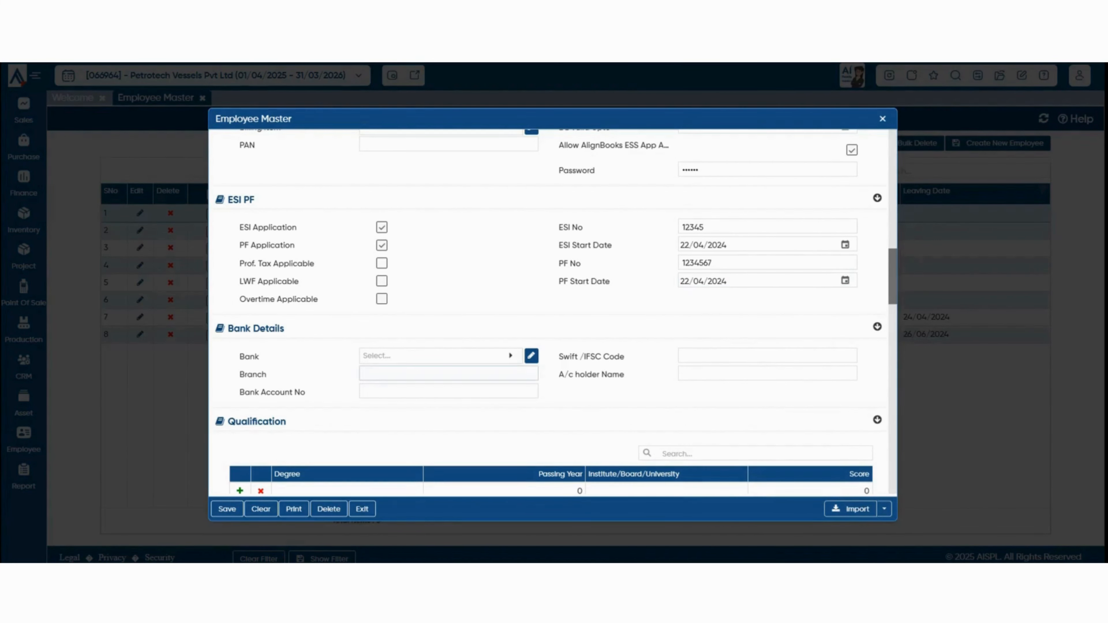
# Mark Casual, Earned and Unpaid Leave applicable in the leave policy, leaving Compoff unmarked.
pyautogui.scroll(-2, 414, 374)
pyautogui.scroll(-1, 557, 313)
pyautogui.scroll(-3, 552, 313)
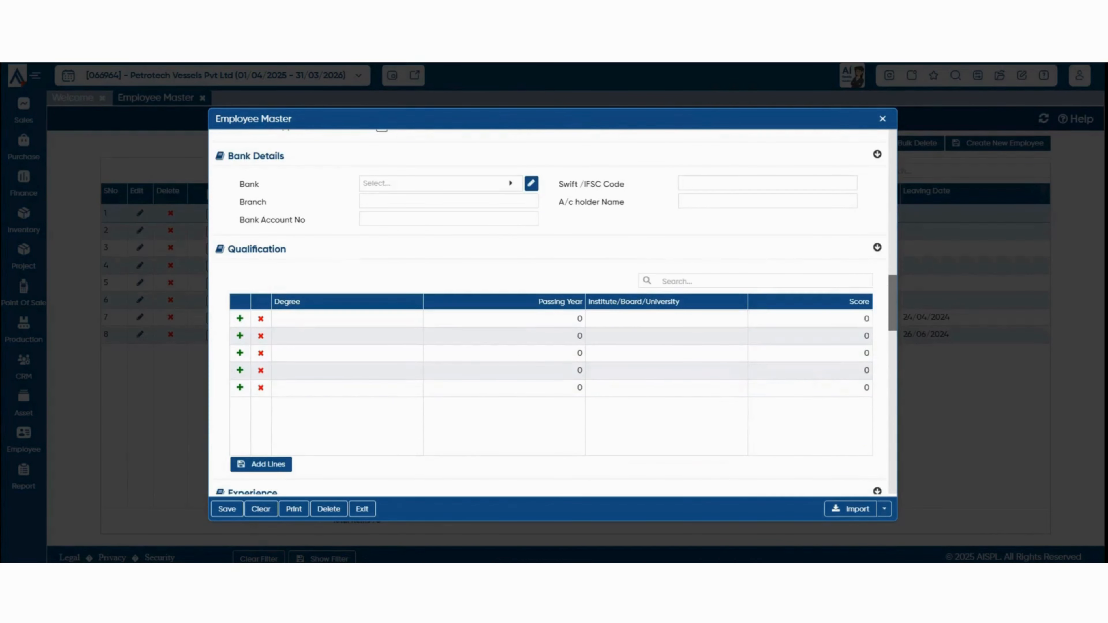
pyautogui.scroll(-3, 552, 313)
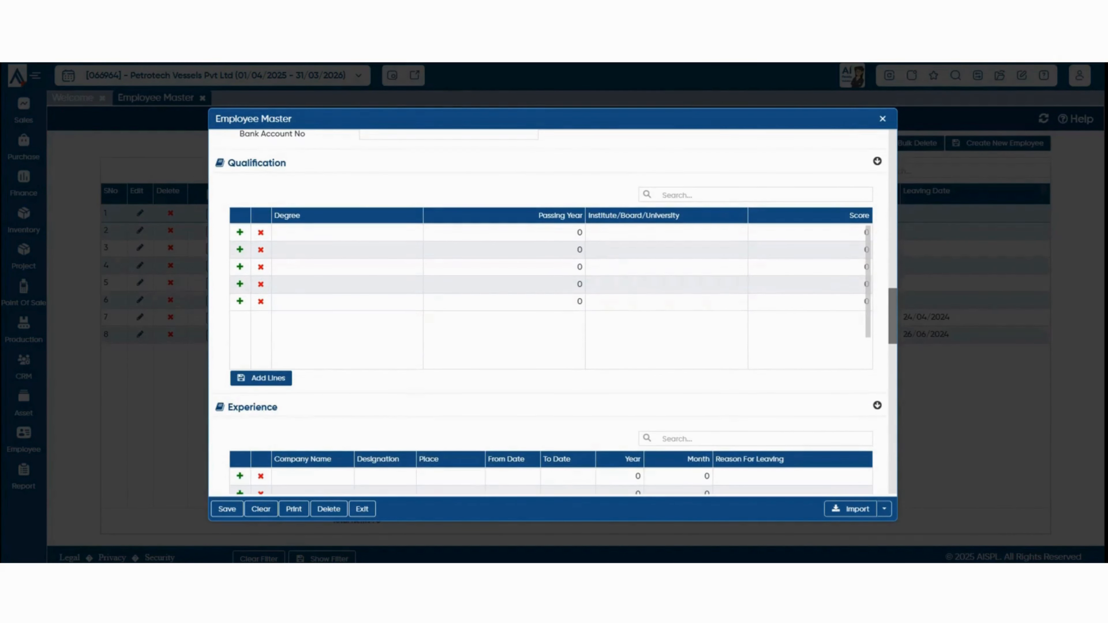
pyautogui.scroll(-2, 552, 312)
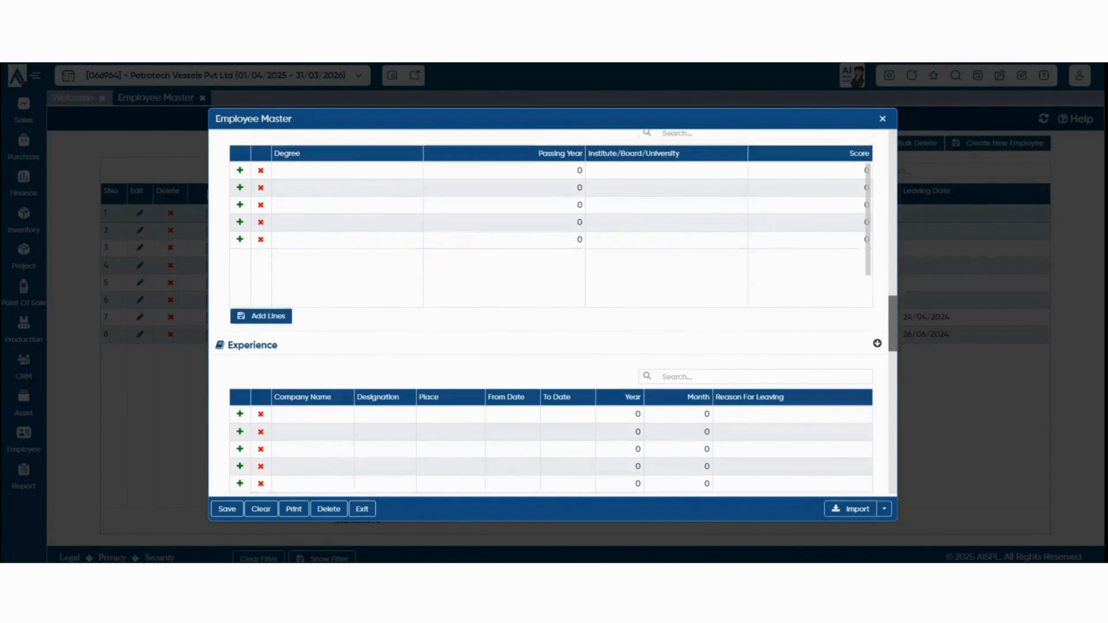
pyautogui.scroll(-2, 552, 313)
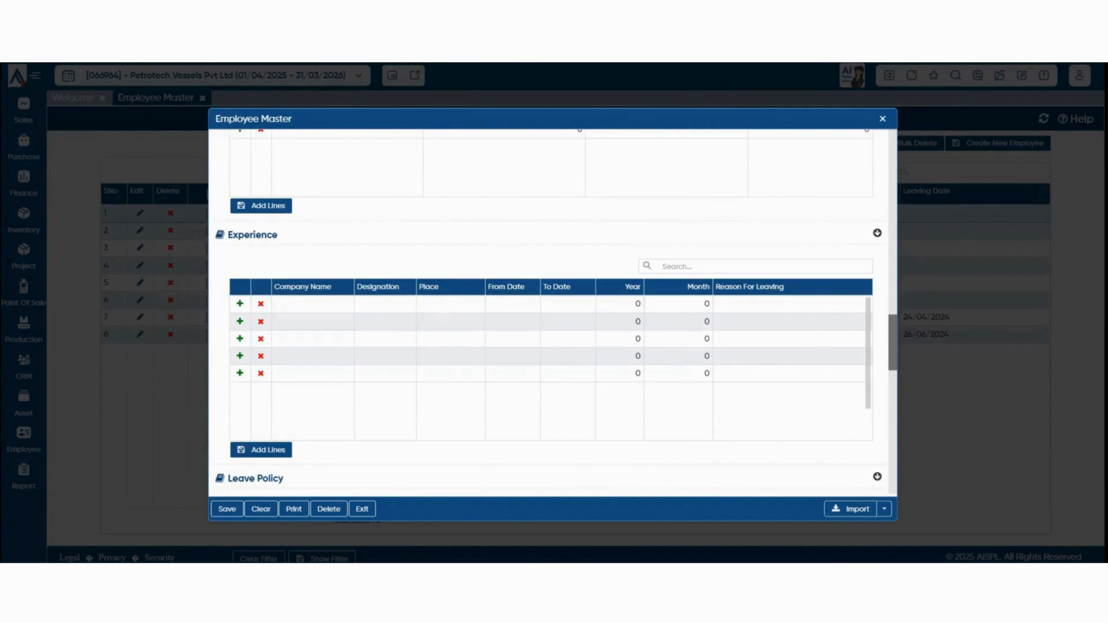
pyautogui.scroll(-2, 553, 313)
pyautogui.scroll(-2, 553, 313)
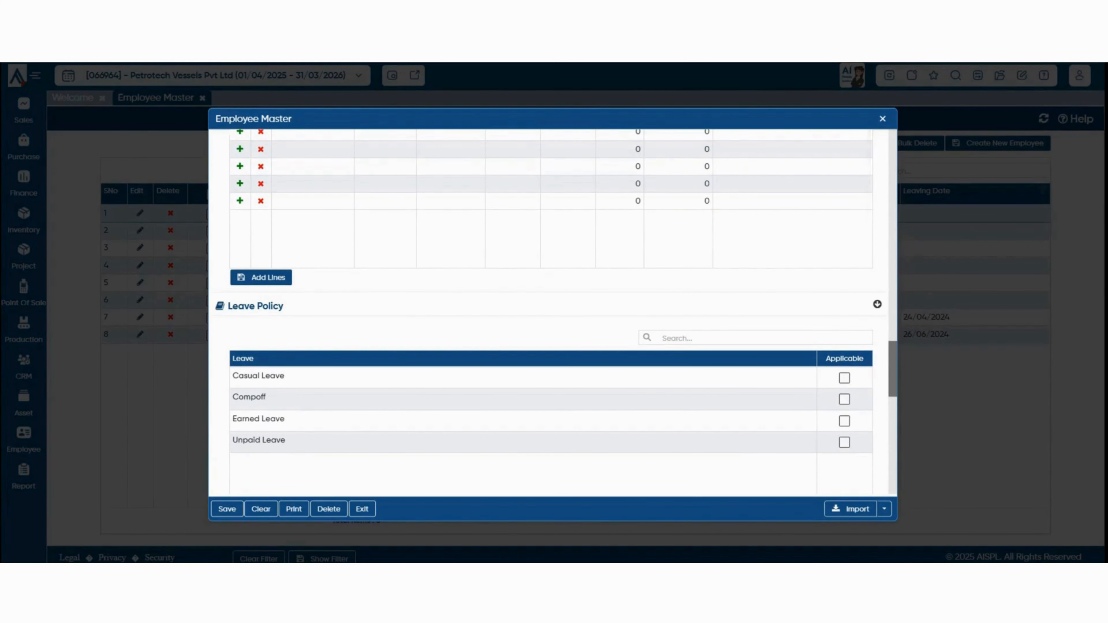
pyautogui.scroll(-2, 552, 312)
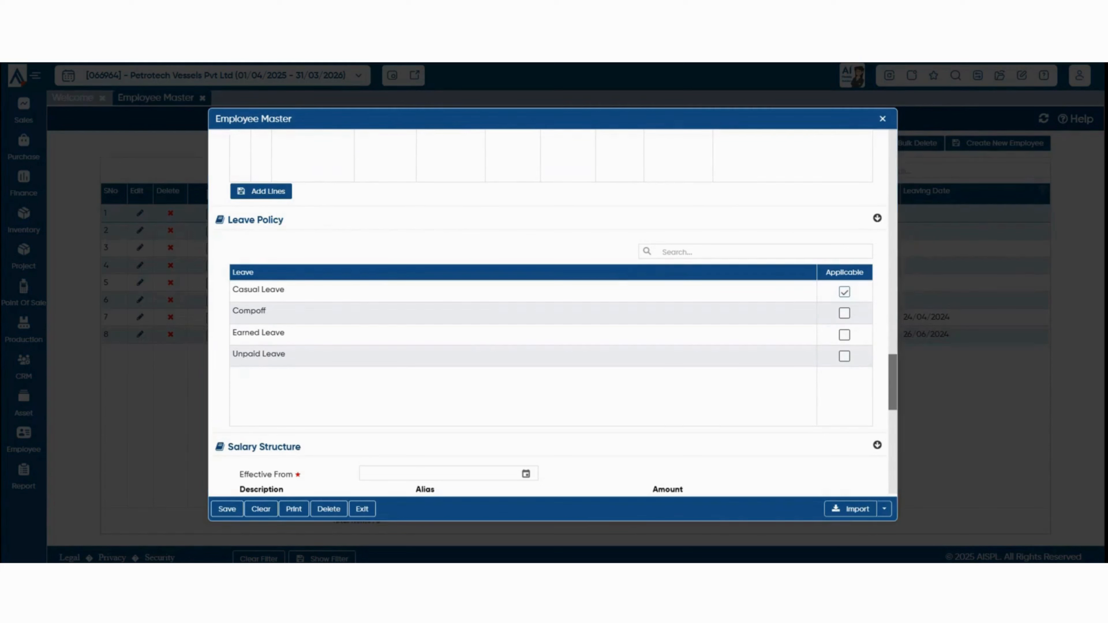
pyautogui.click(844, 336)
pyautogui.click(845, 357)
pyautogui.scroll(-4, 553, 313)
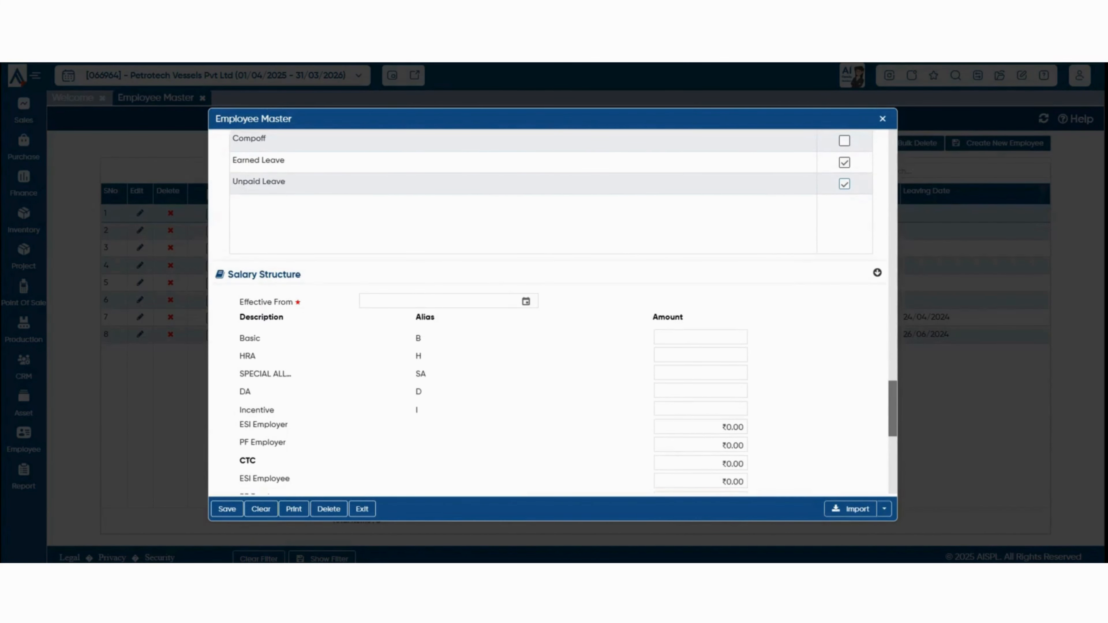
pyautogui.scroll(-2, 553, 313)
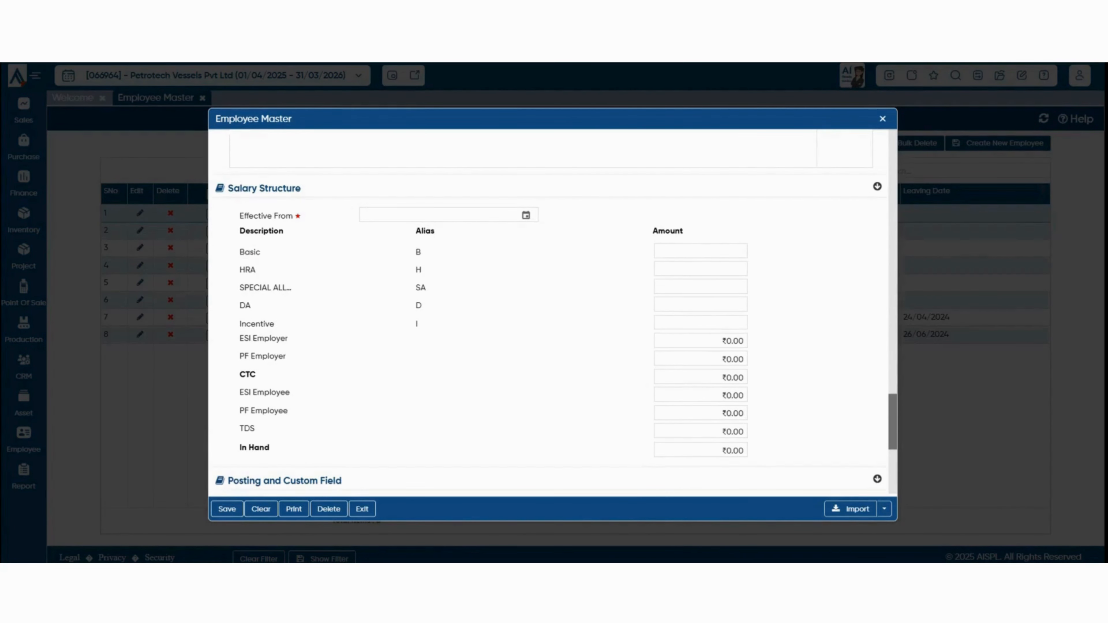
# Set the salary structure effective date to 01/04/2025.
pyautogui.click(526, 216)
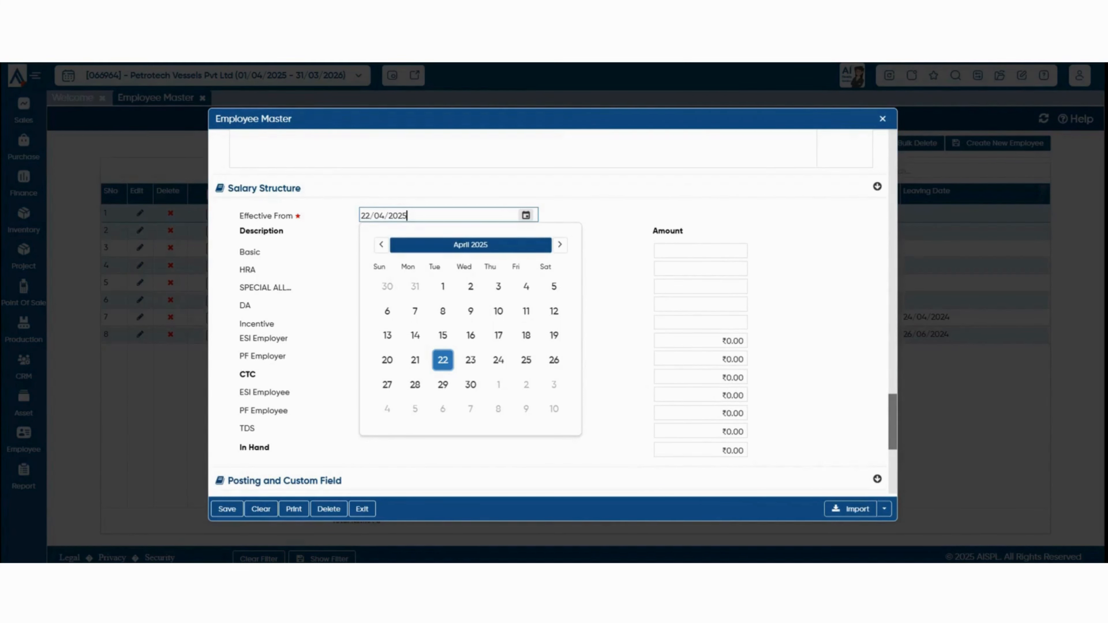
pyautogui.click(443, 286)
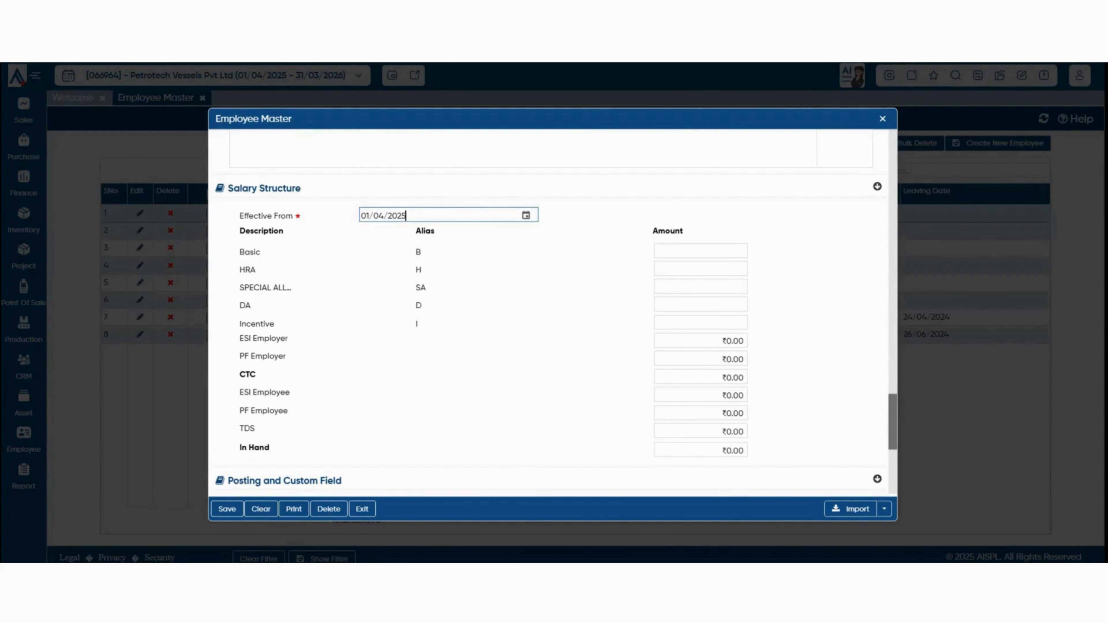
pyautogui.moveTo(239, 324)
pyautogui.mouseDown()
pyautogui.moveTo(270, 324)
pyautogui.moveTo(246, 306)
pyautogui.mouseUp()
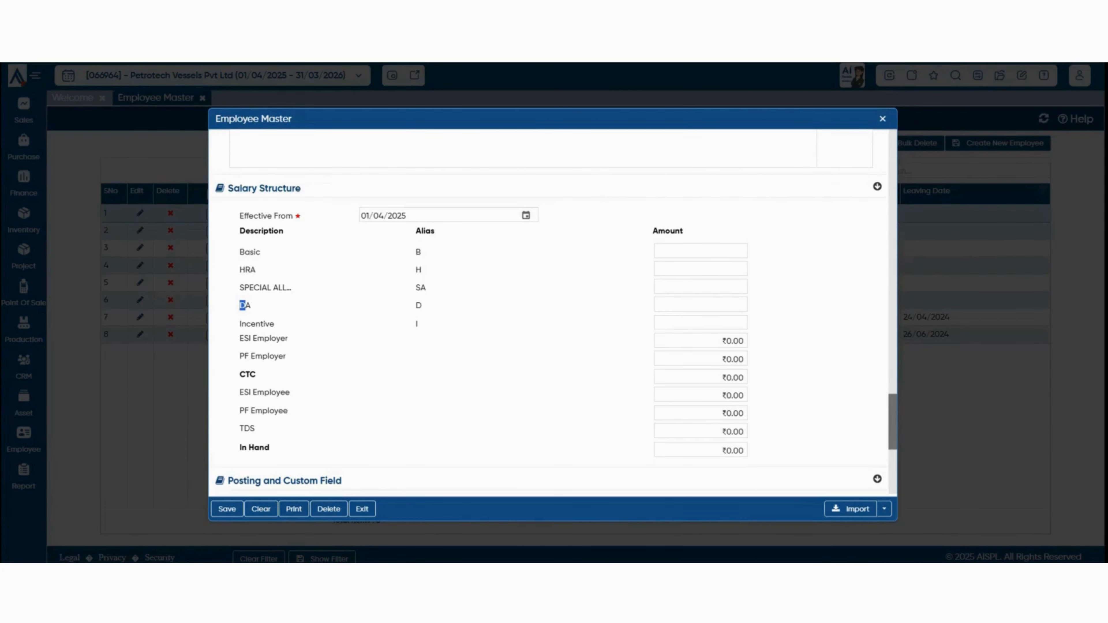
# Enter Basic 15,000, HRA 5,000, Special Allowance and DA 1,000 each, giving CTC ₹24,483.
pyautogui.click(701, 251)
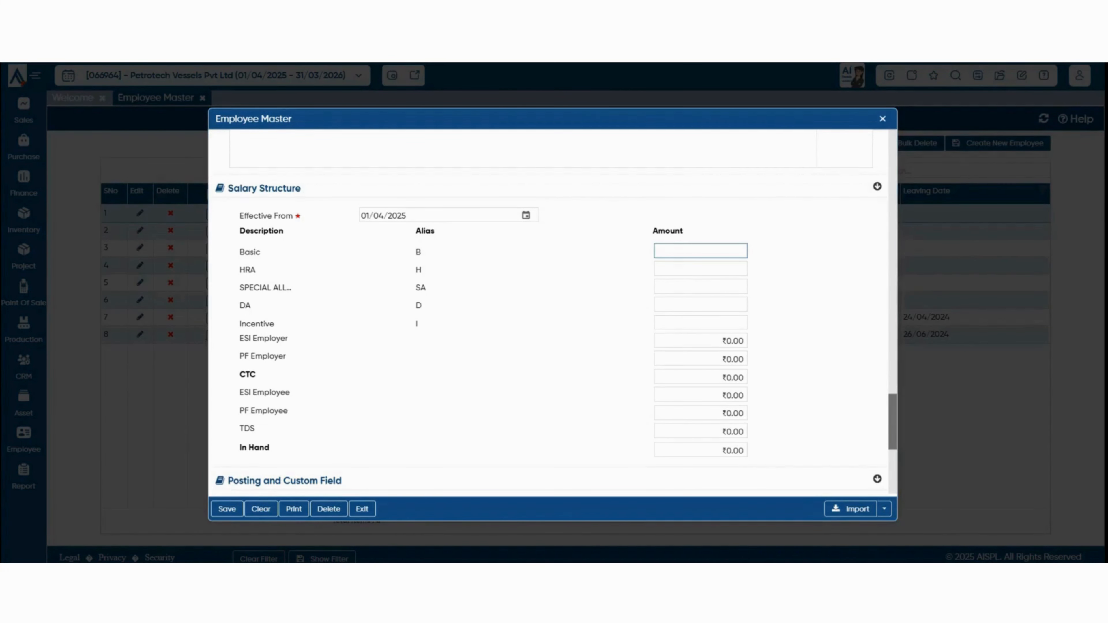
pyautogui.write('15,000')
pyautogui.click(701, 269)
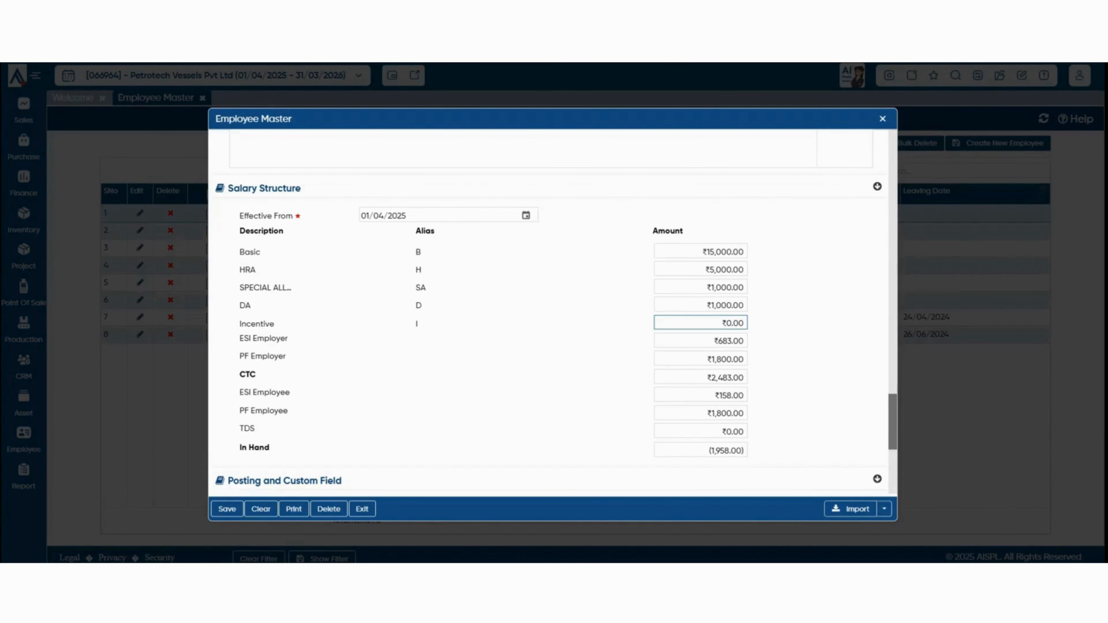
pyautogui.press('Tab')
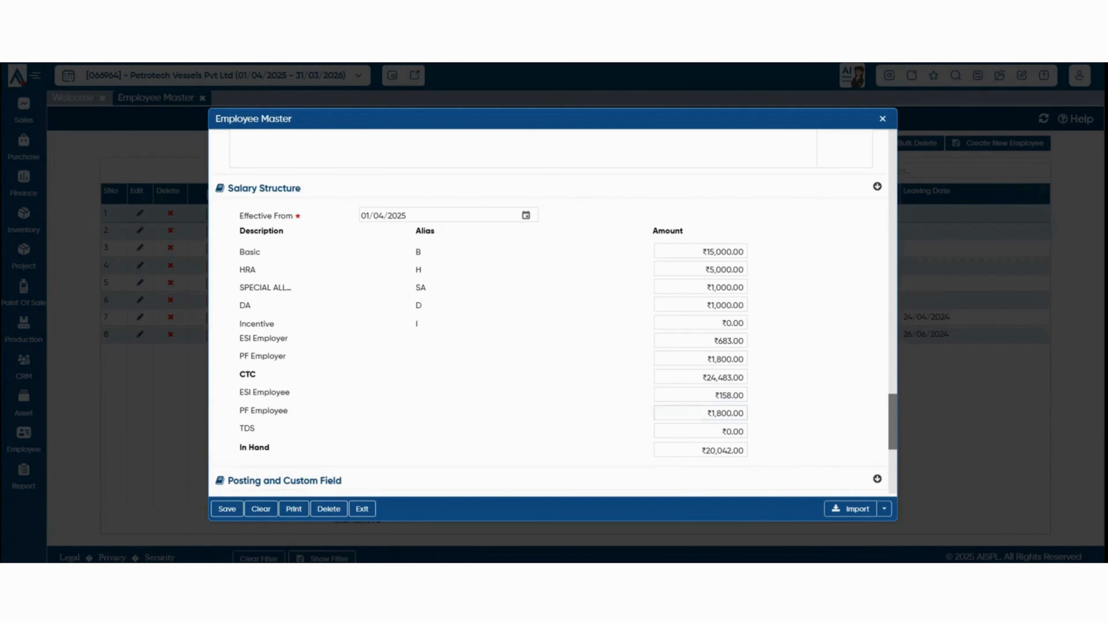
pyautogui.moveTo(739, 451); pyautogui.dragTo(706, 451)
pyautogui.click(733, 377)
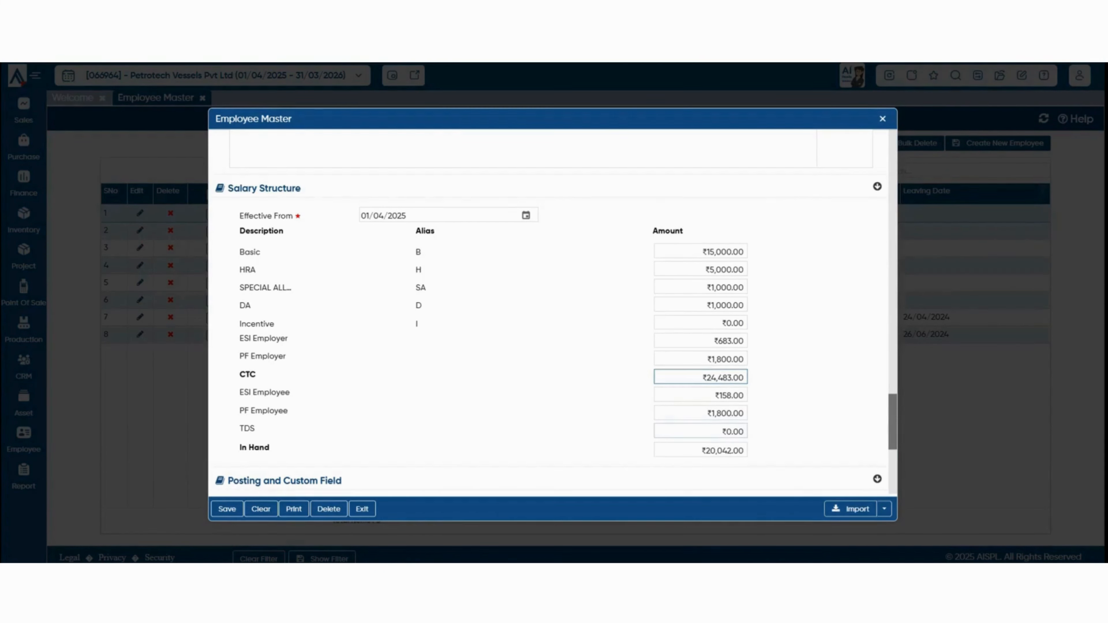
# Set posting effective date to 01/04/2025 and create the new designation 'manager'.
pyautogui.scroll(-4, 550, 306)
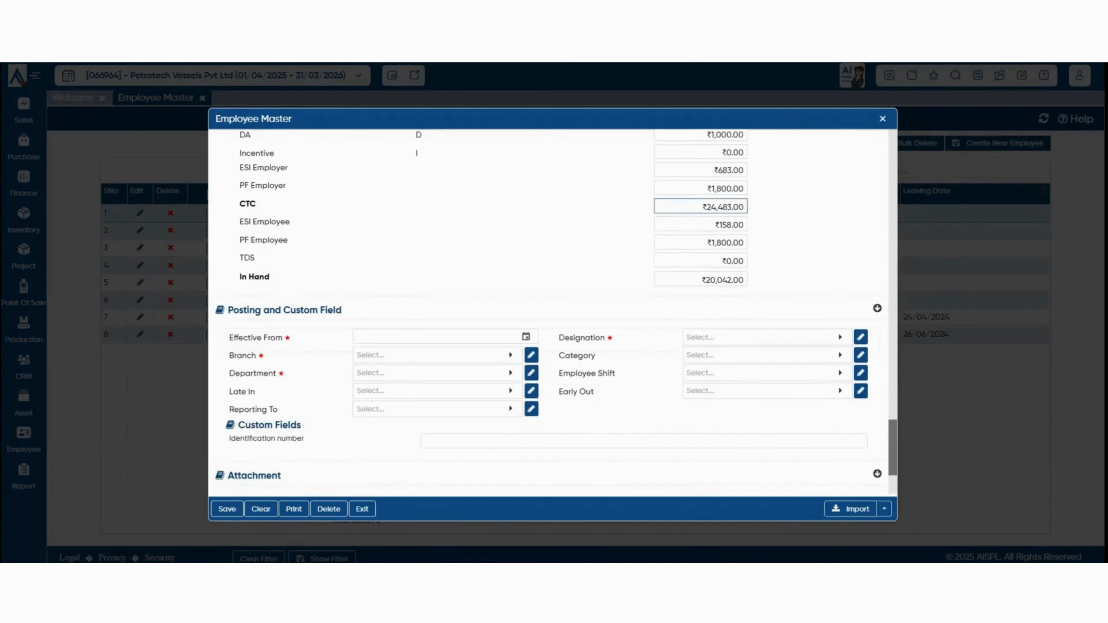
pyautogui.scroll(-2, 550, 306)
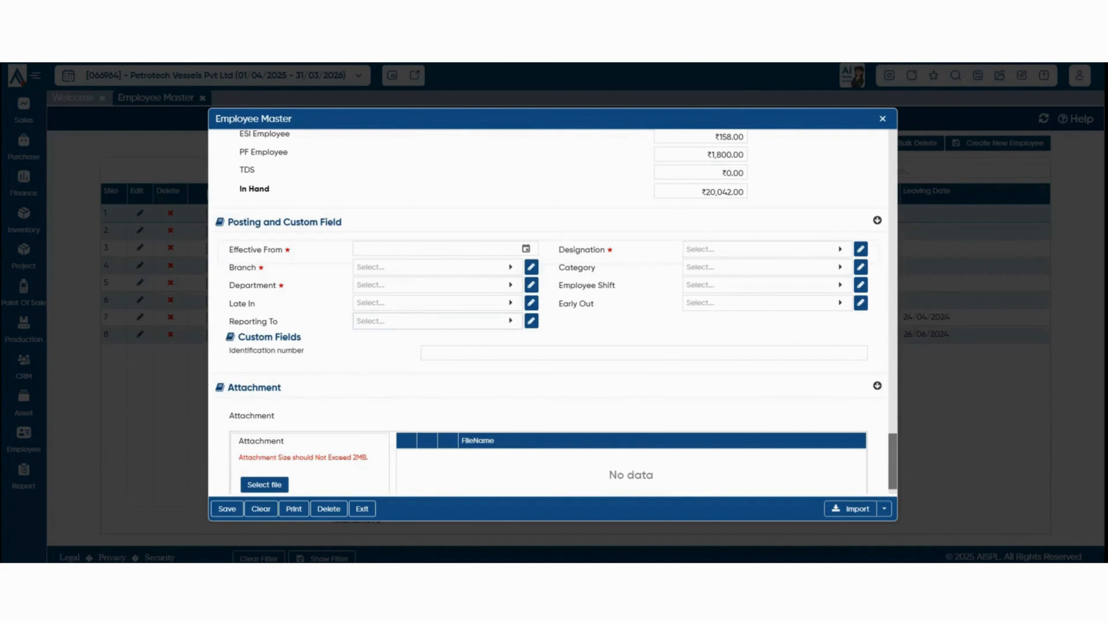
pyautogui.click(526, 249)
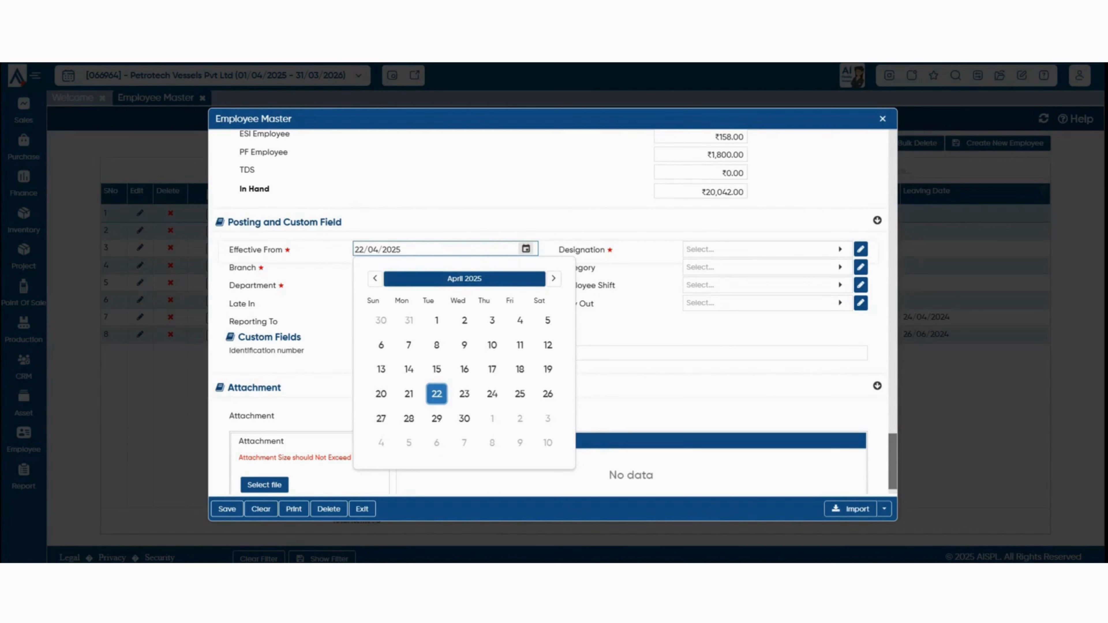
pyautogui.click(437, 321)
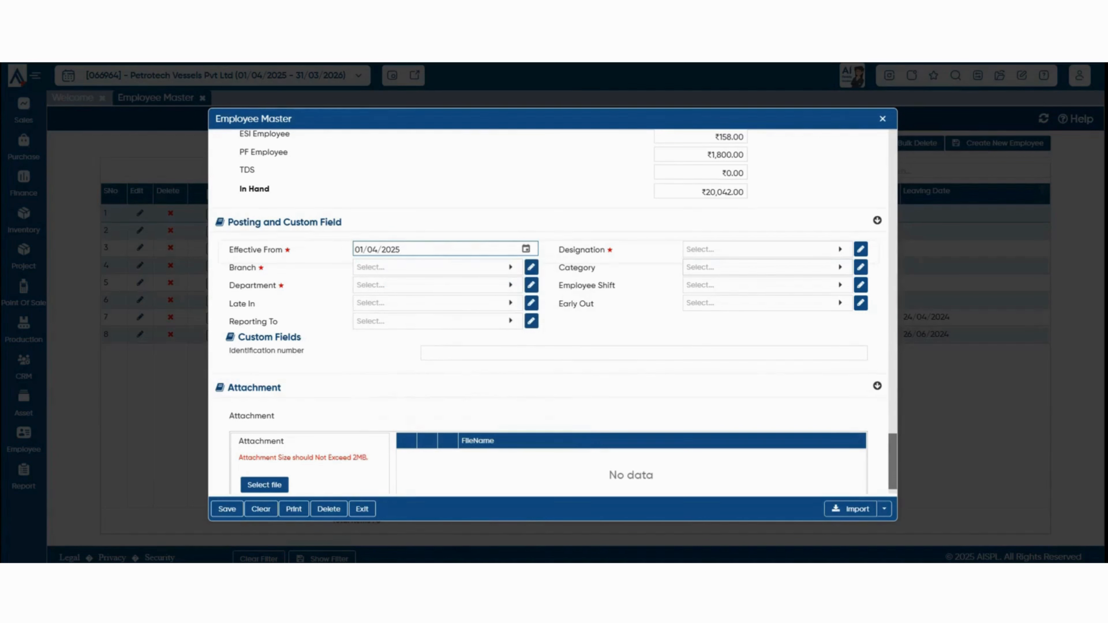
pyautogui.click(767, 250)
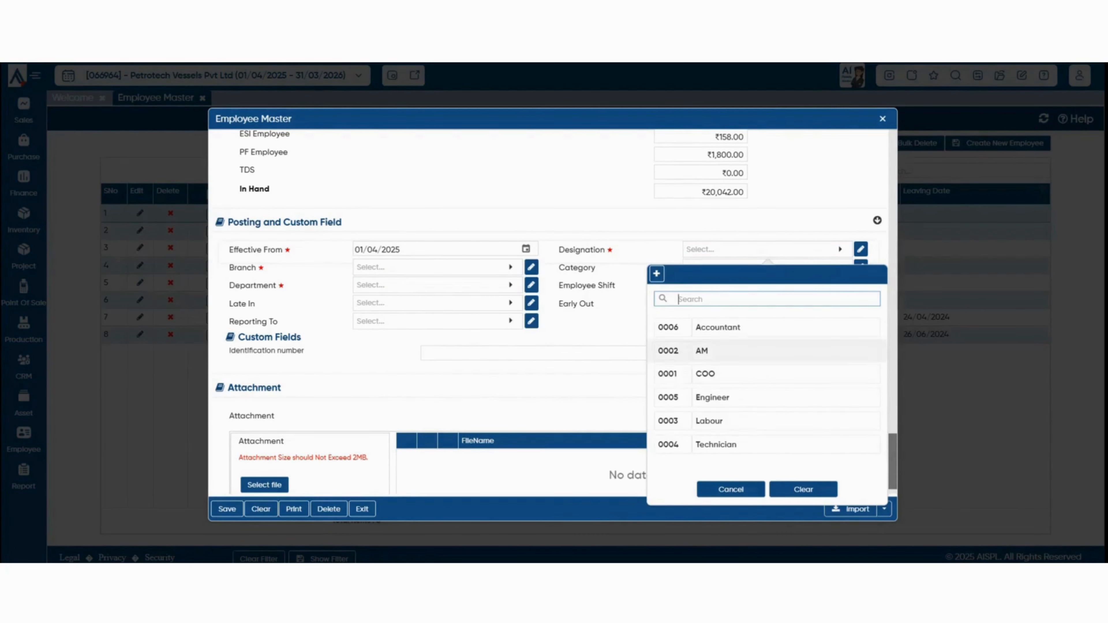
pyautogui.click(656, 273)
pyautogui.write('manager')
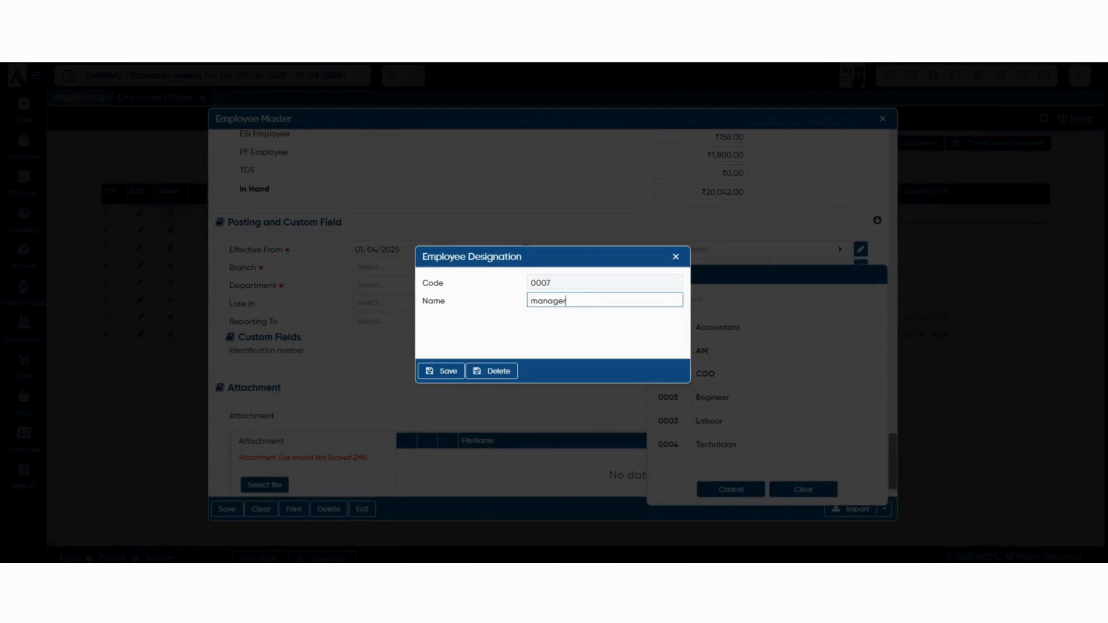
pyautogui.click(441, 371)
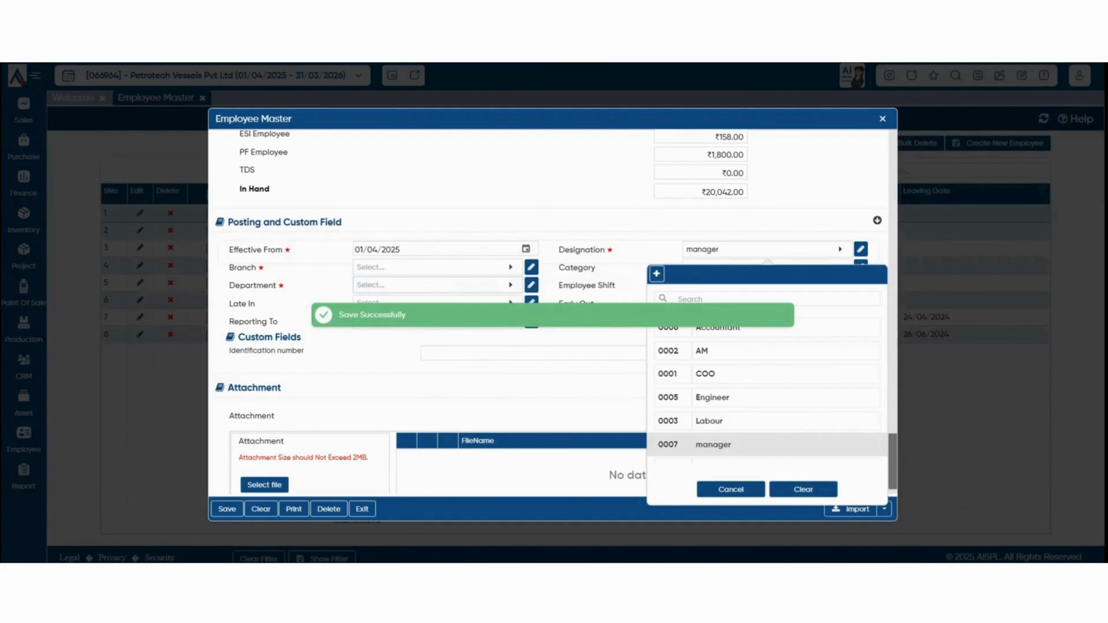
# Choose branch CHENNAI IOCAION and start a new department from the Department lookup.
pyautogui.click(438, 267)
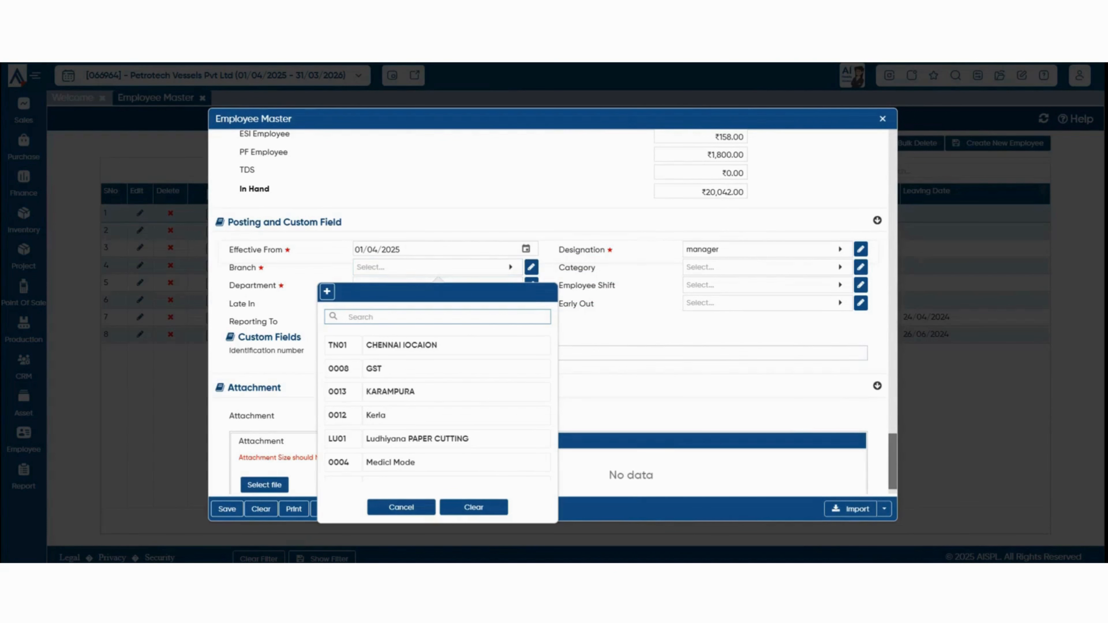
pyautogui.click(402, 345)
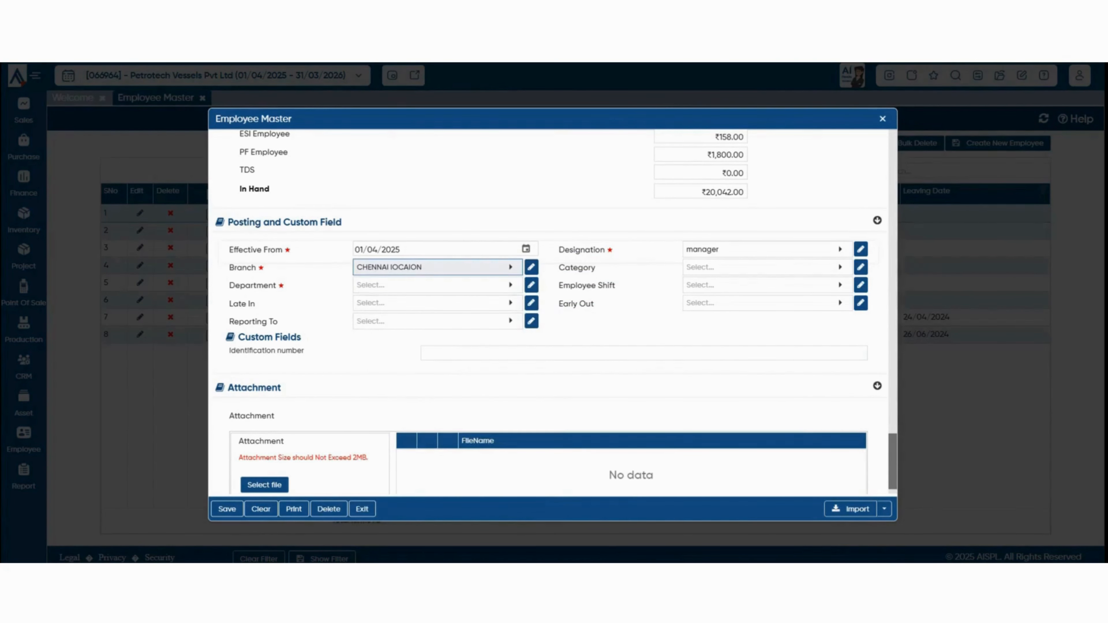
pyautogui.click(437, 285)
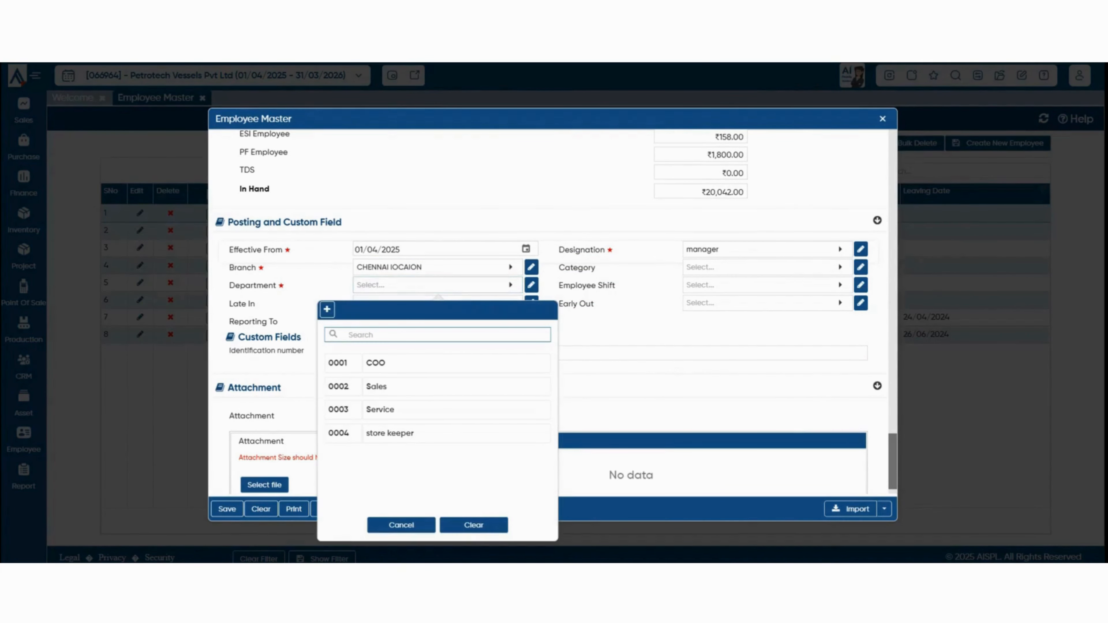
pyautogui.click(327, 309)
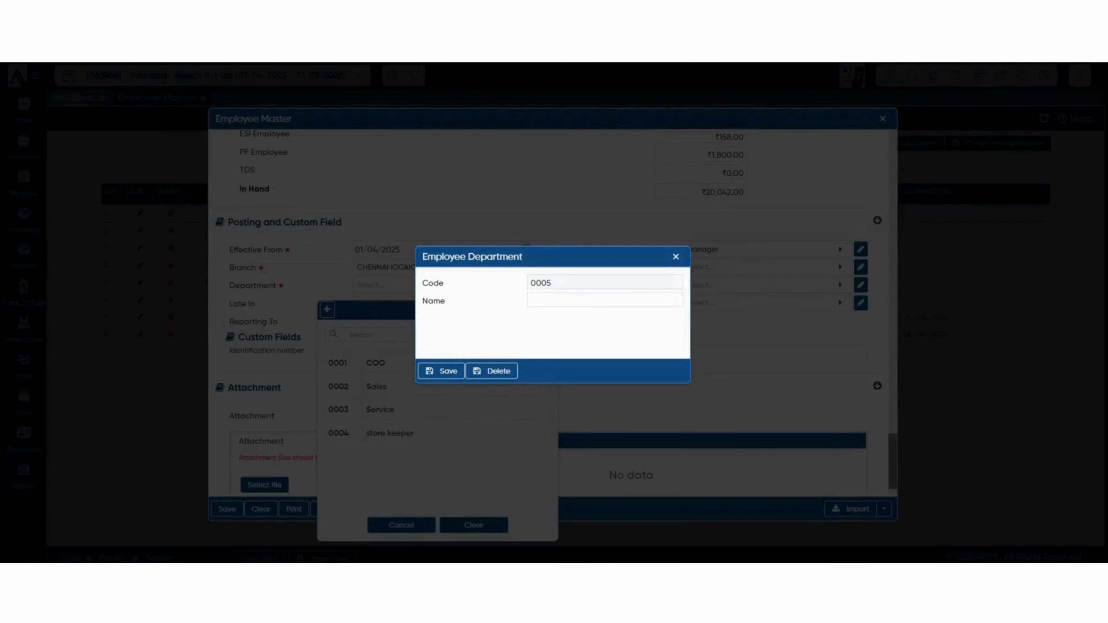
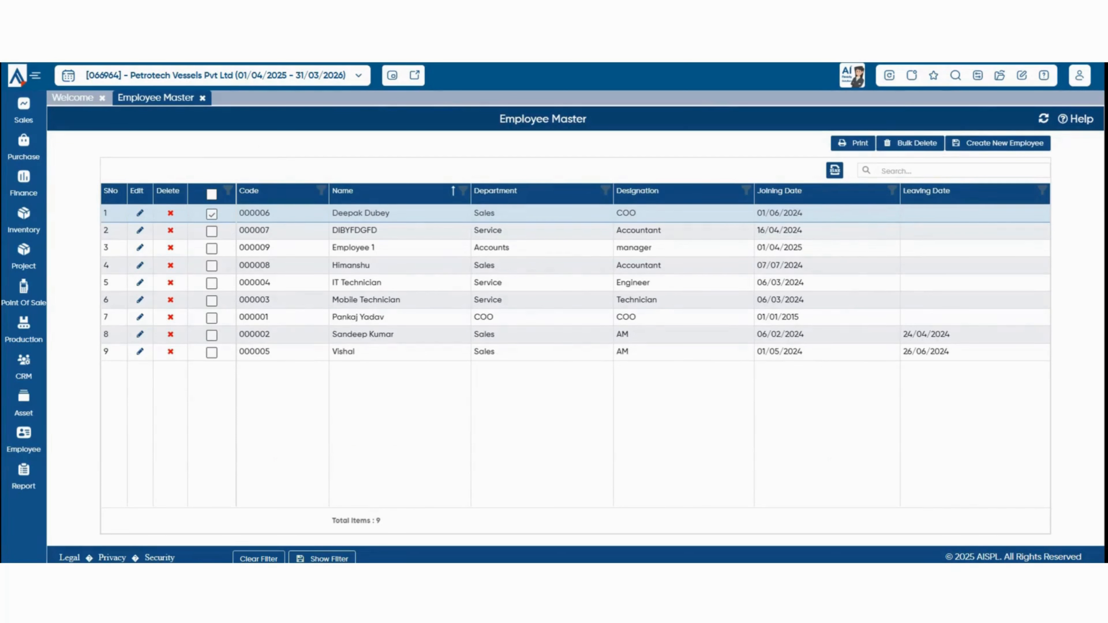
# Untick row 1 and tick Employee 1 (row 3) in the Employee Master list.
pyautogui.click(212, 214)
pyautogui.click(212, 249)
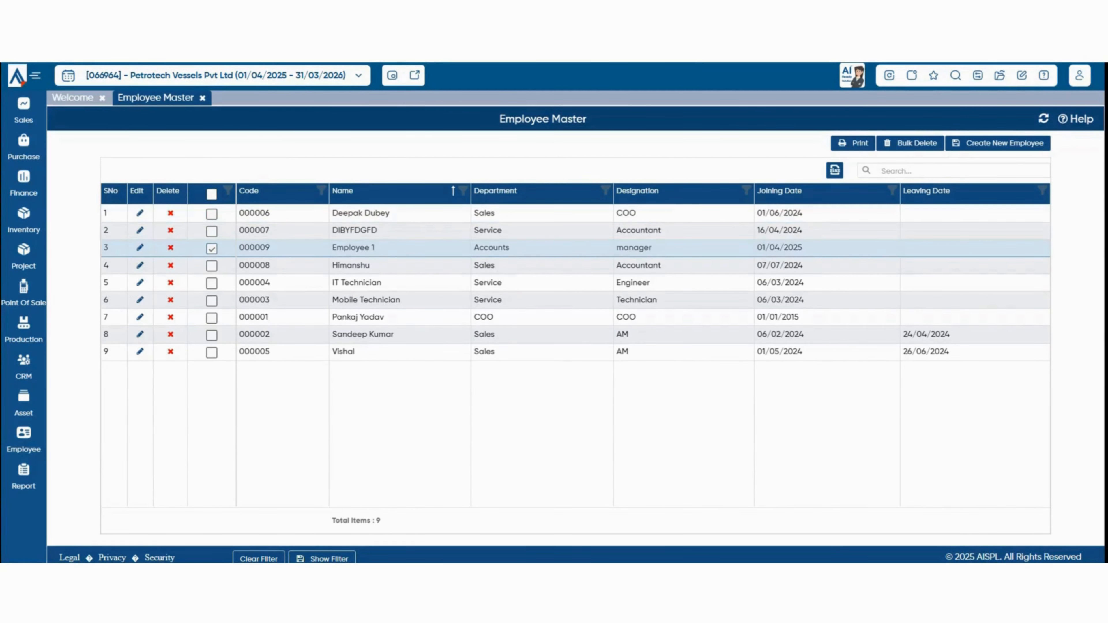
# Print Employee 1's letter in the AB_Job Offer Letter format, review the PDF, then close it.
pyautogui.click(853, 143)
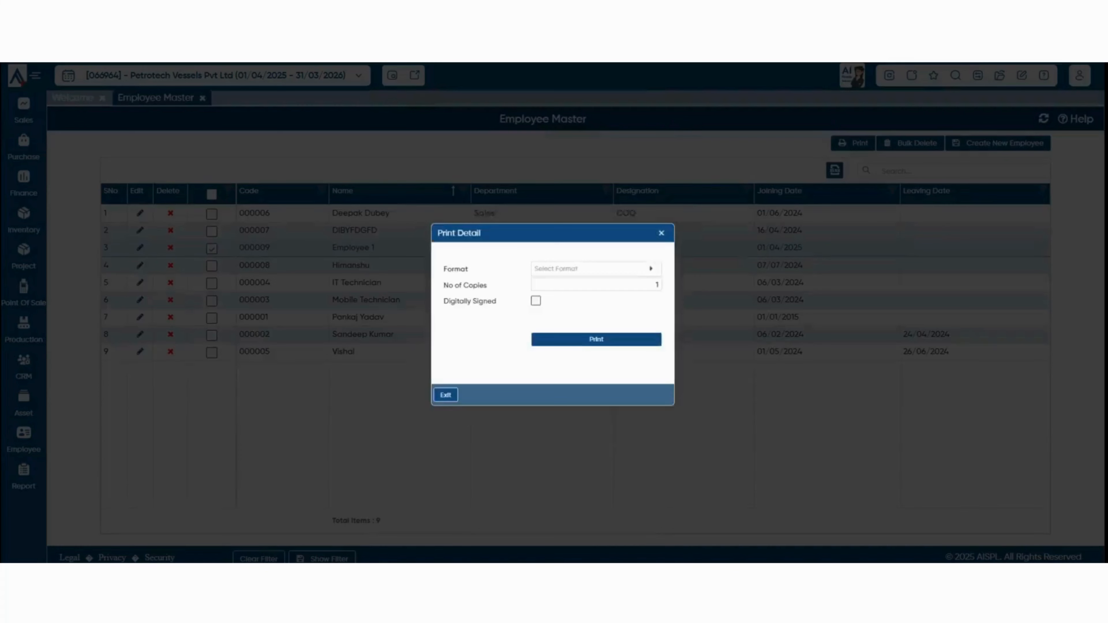
pyautogui.click(602, 263)
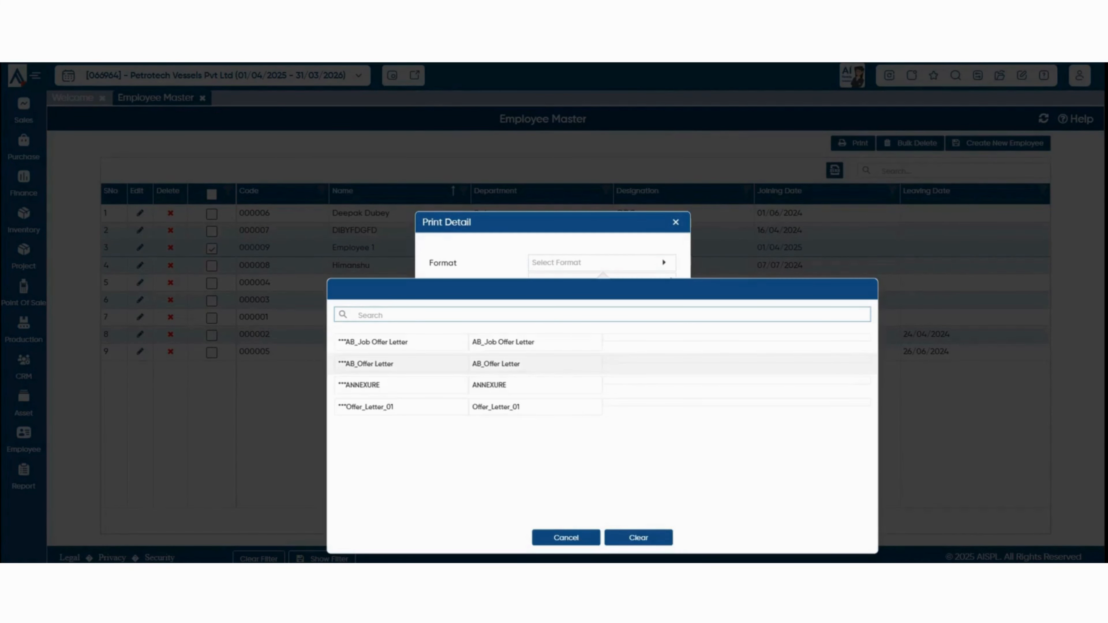
pyautogui.click(373, 342)
pyautogui.click(601, 341)
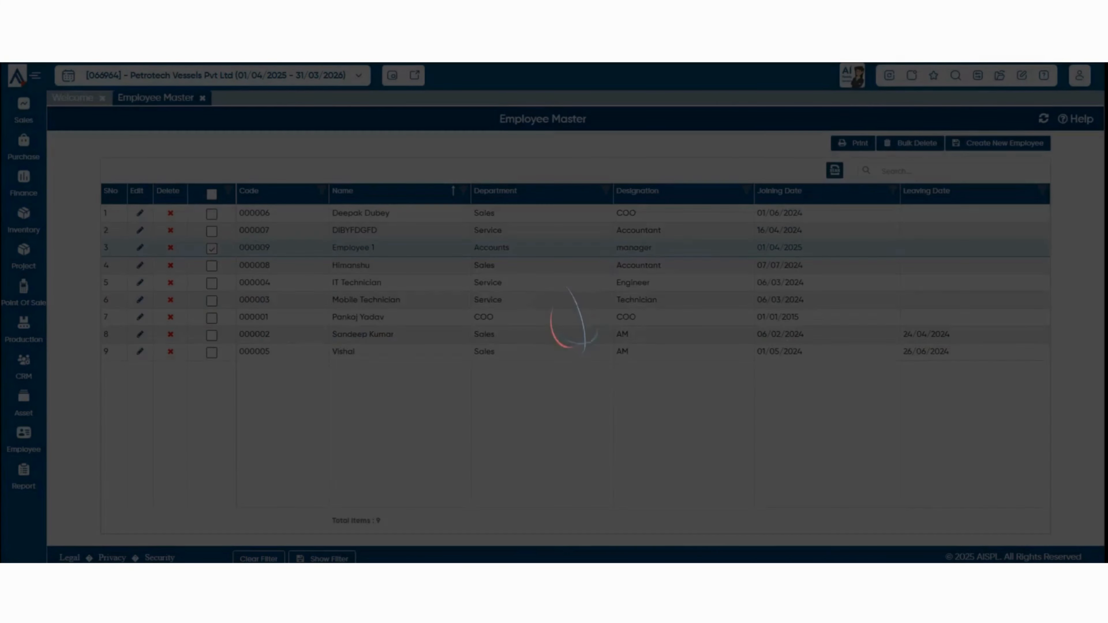
pyautogui.scroll(-9, 676, 336)
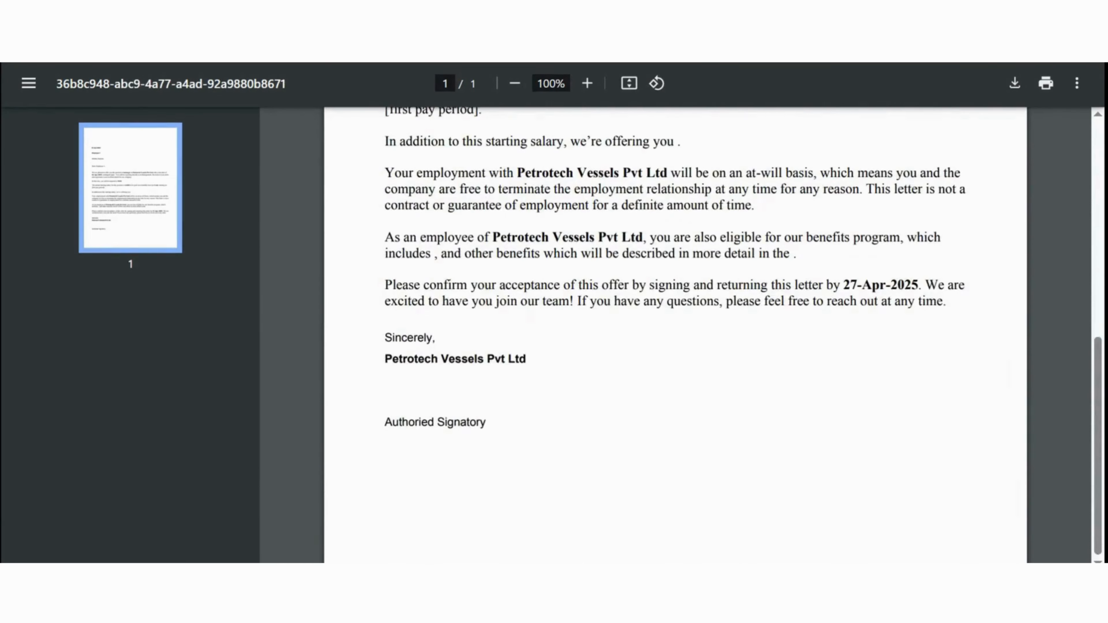
pyautogui.scroll(7, 676, 336)
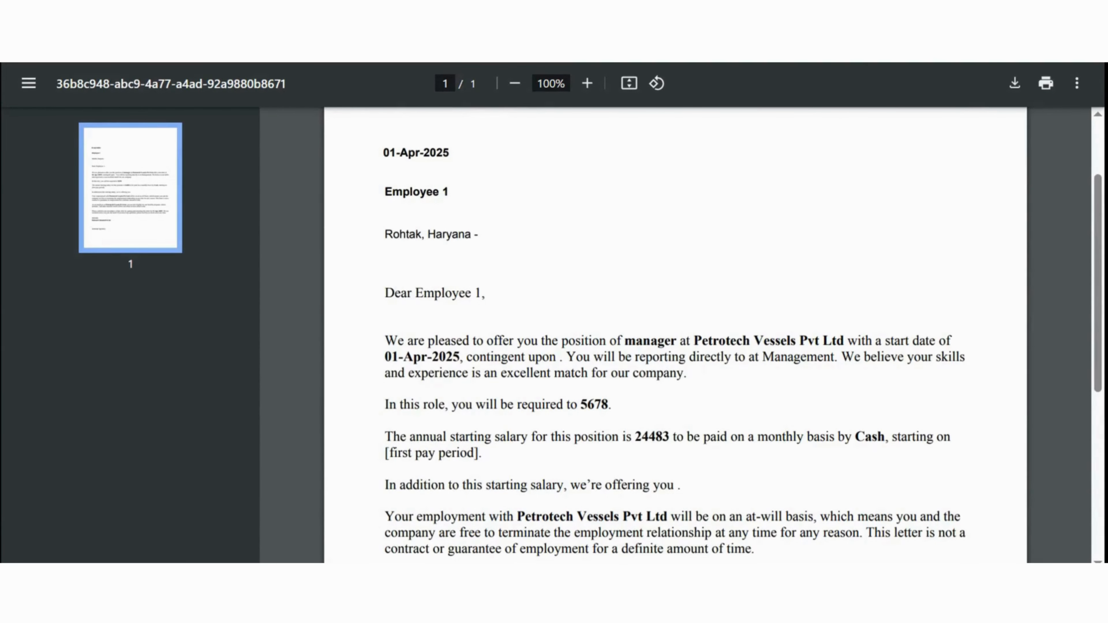
pyautogui.hotkey('ctrl', 'w')
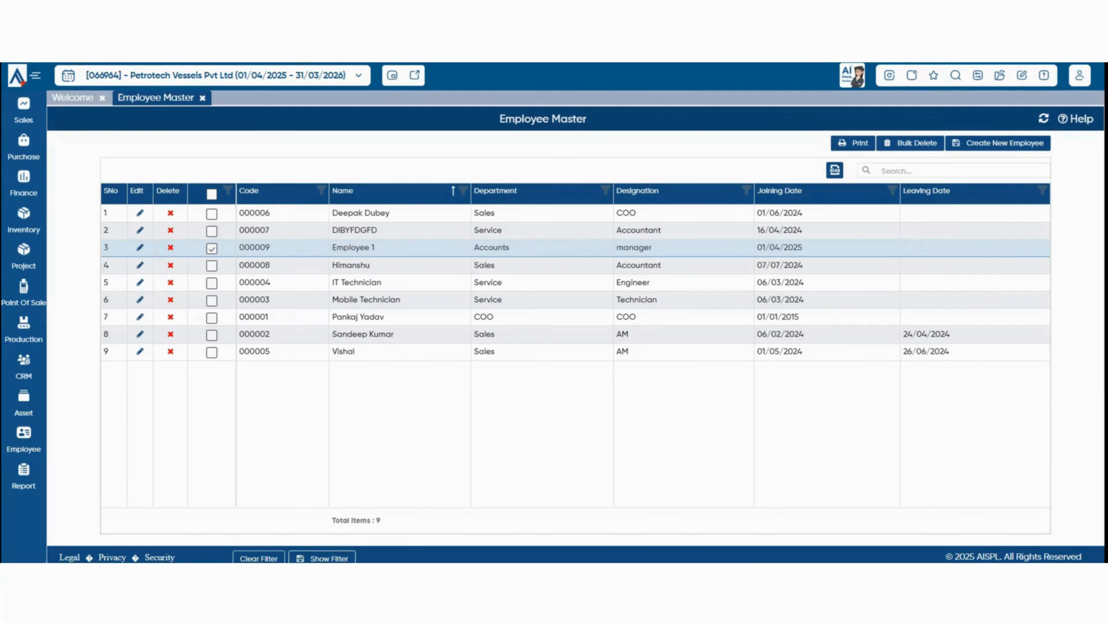
# Load 22/04/2025 attendance and mark Employee 1 and two other employees Present.
pyautogui.moveTo(24, 441)
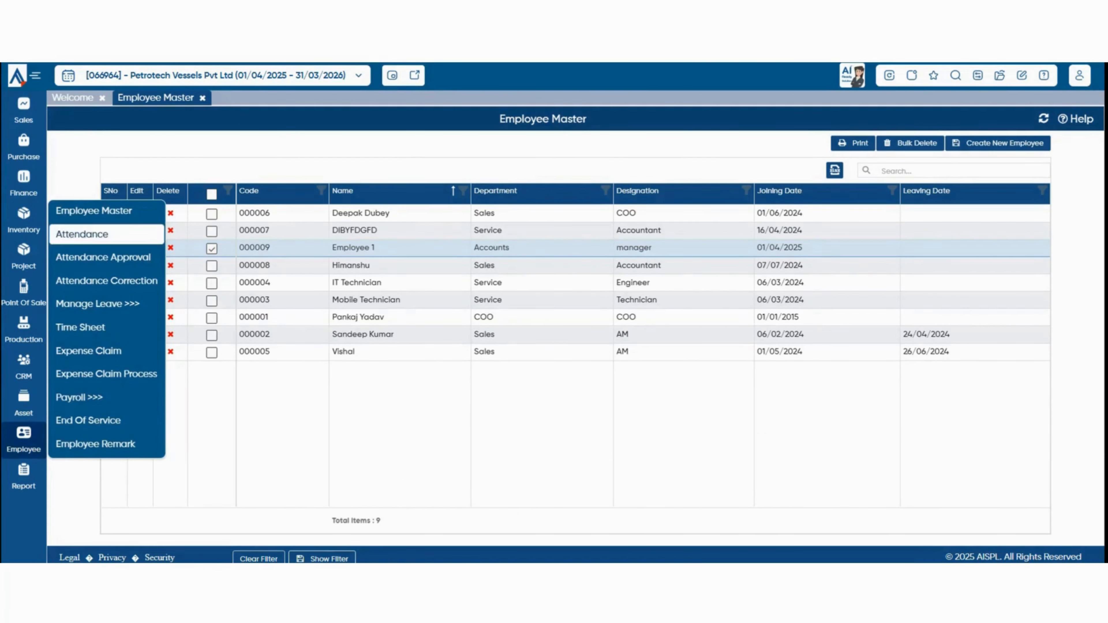
pyautogui.click(82, 234)
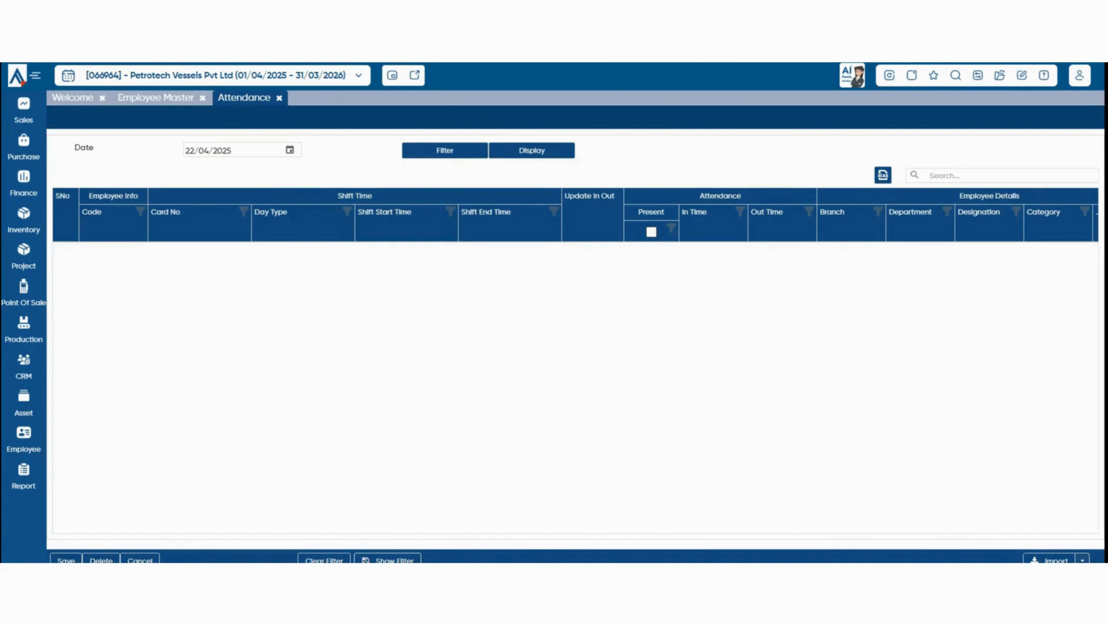
pyautogui.click(532, 151)
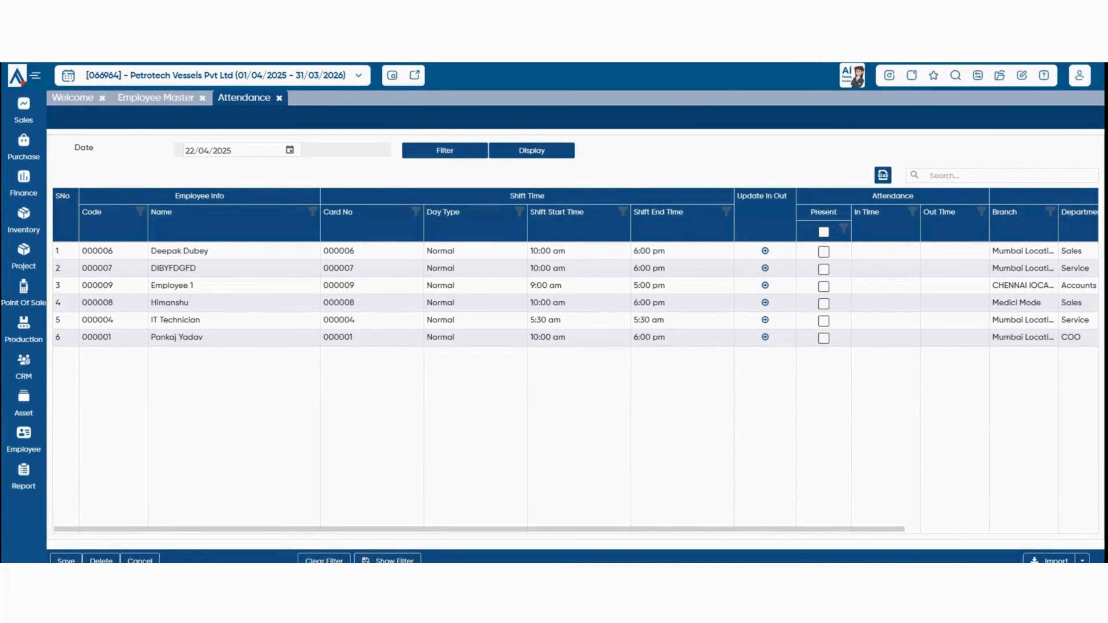
pyautogui.click(823, 339)
pyautogui.click(824, 304)
pyautogui.click(824, 287)
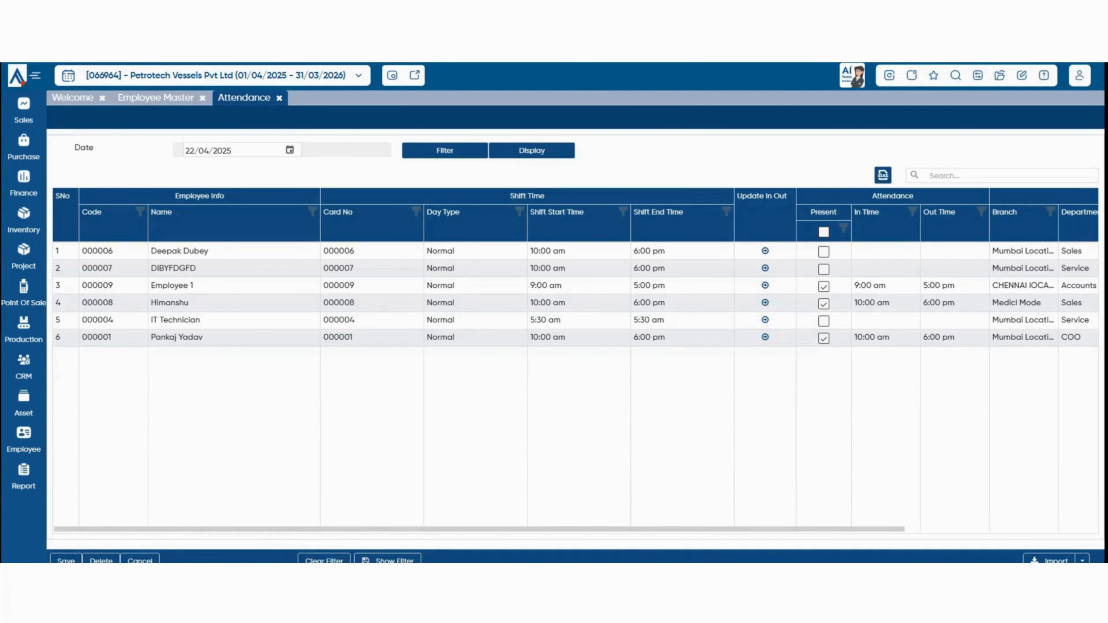
# Save the day's attendance, redisplay it, and open Report > All Report.
pyautogui.click(65, 560)
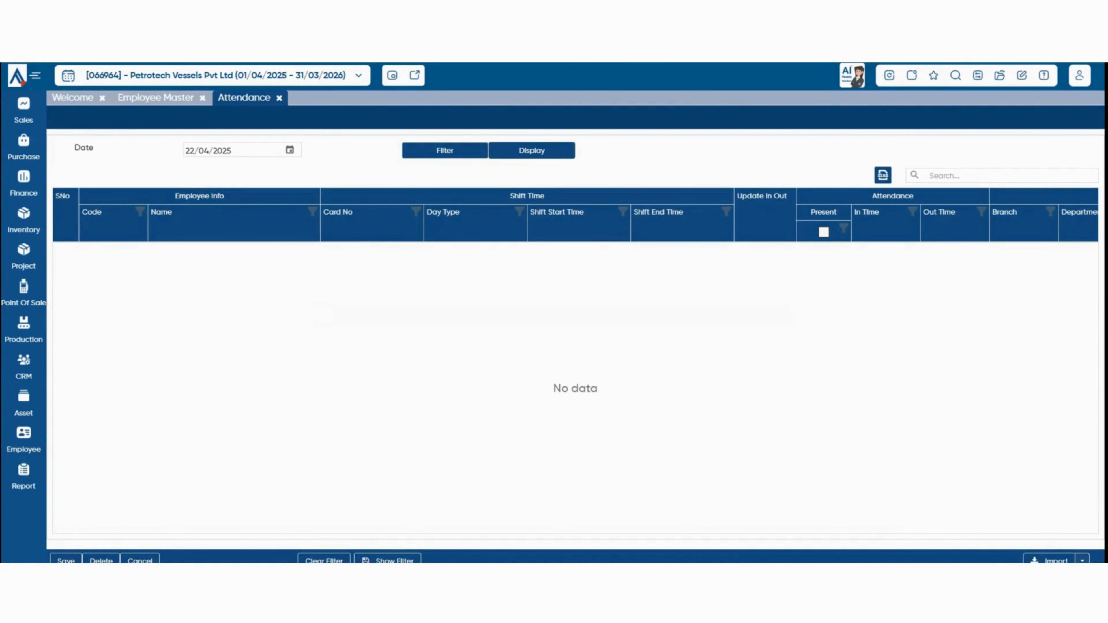
pyautogui.click(532, 151)
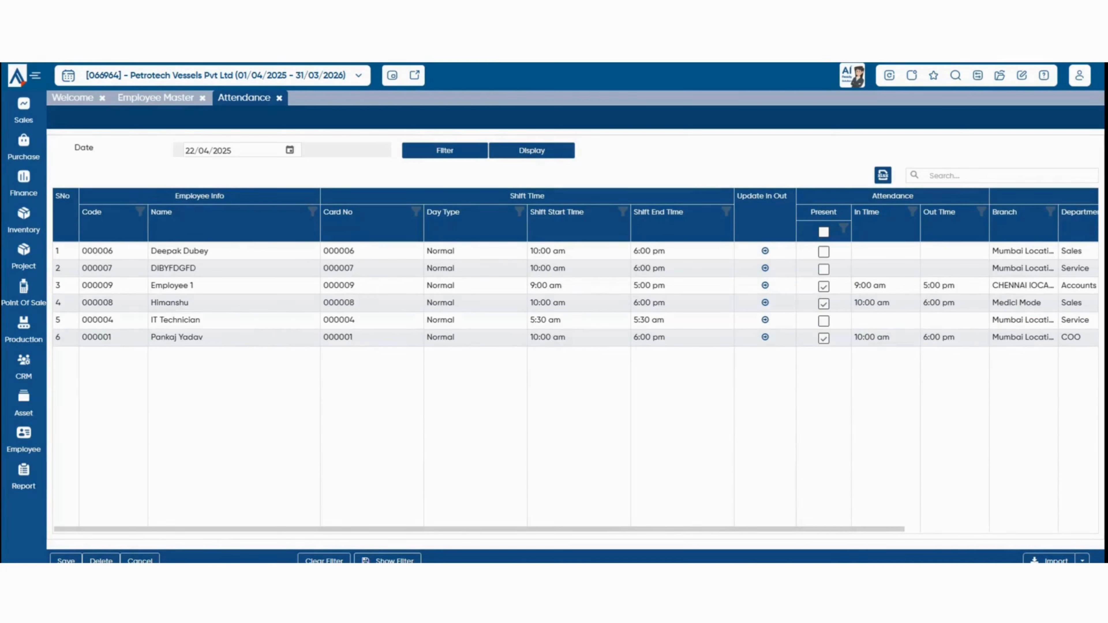
pyautogui.click(24, 476)
pyautogui.click(77, 387)
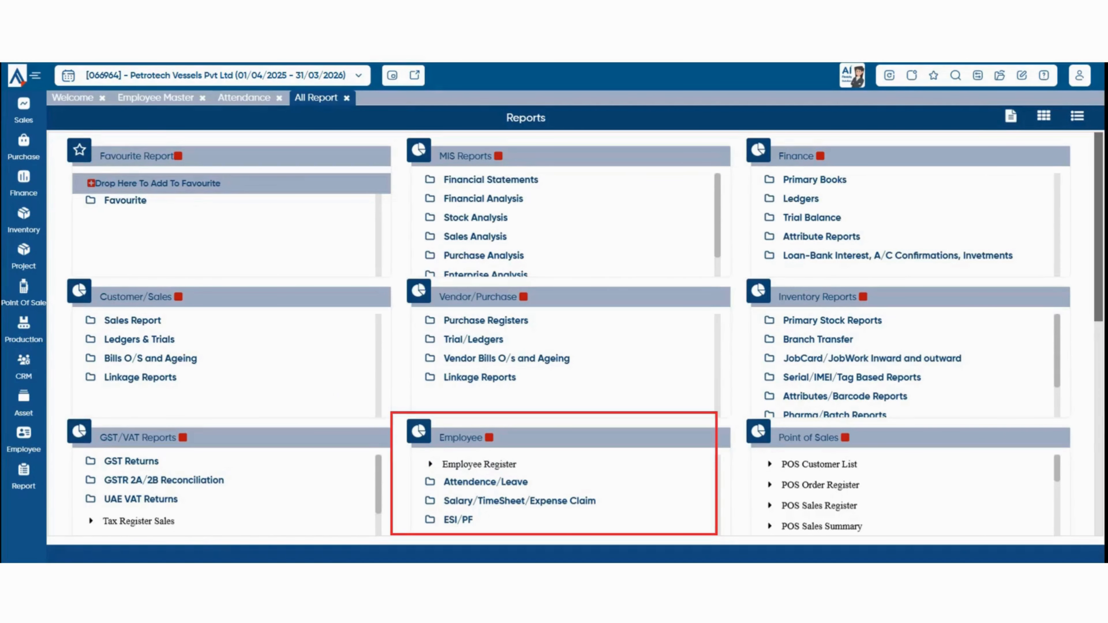
# Expand Employee > Attendence/Leave and open the Attendance For The Day report.
pyautogui.click(486, 482)
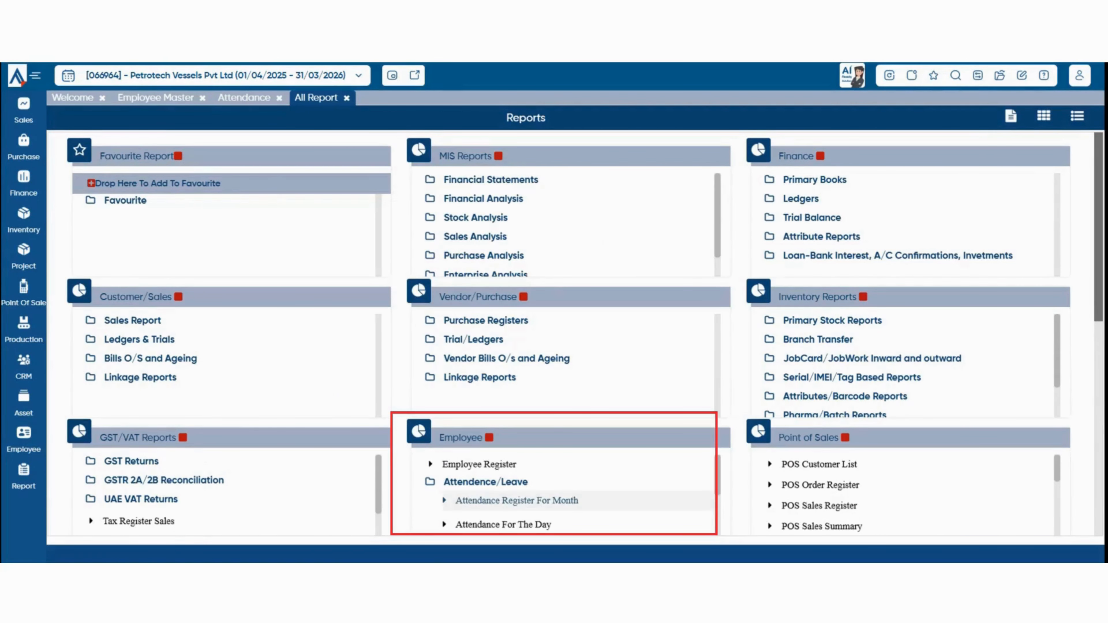
pyautogui.click(503, 525)
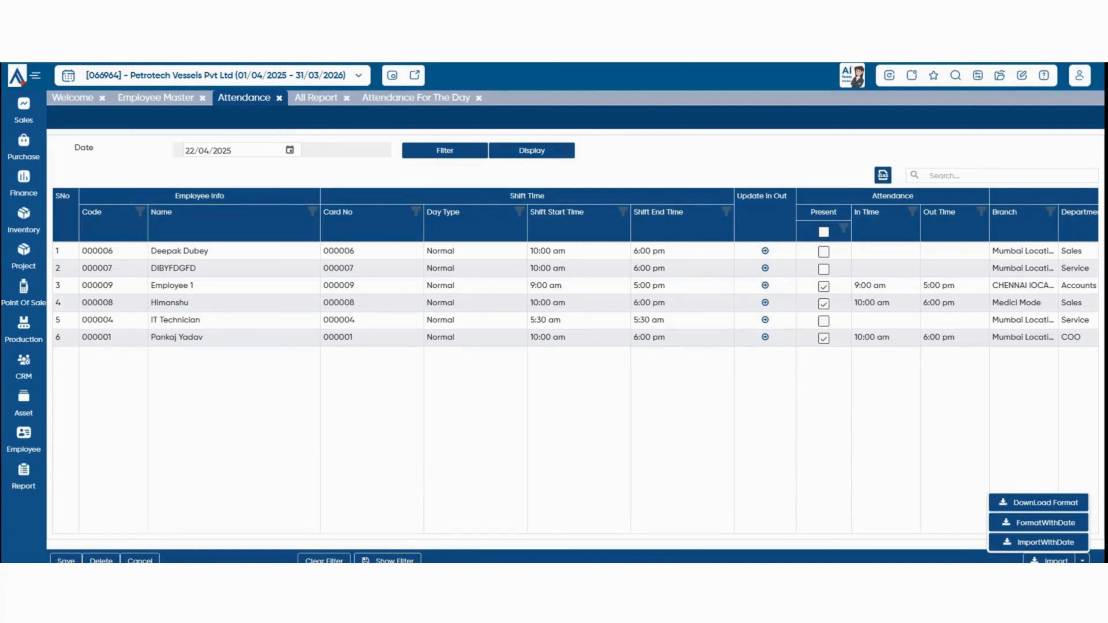
# Download the Attendance.xlsx templates (DownLoad Format, FormatWithDate), then view and close the Import Excel window.
pyautogui.click(960, 446)
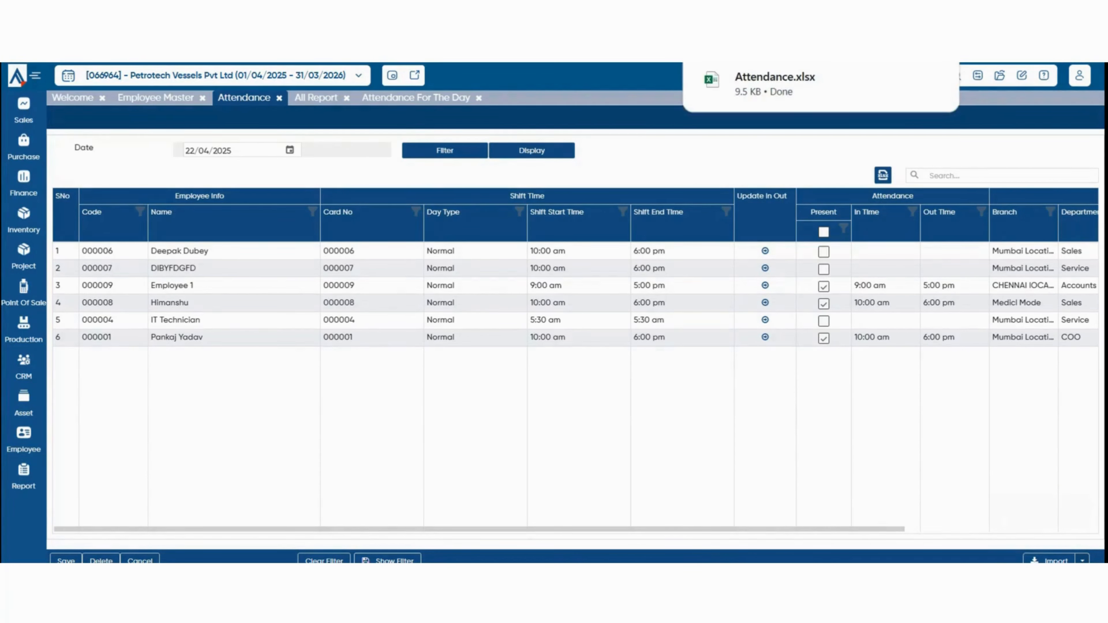
pyautogui.click(1083, 562)
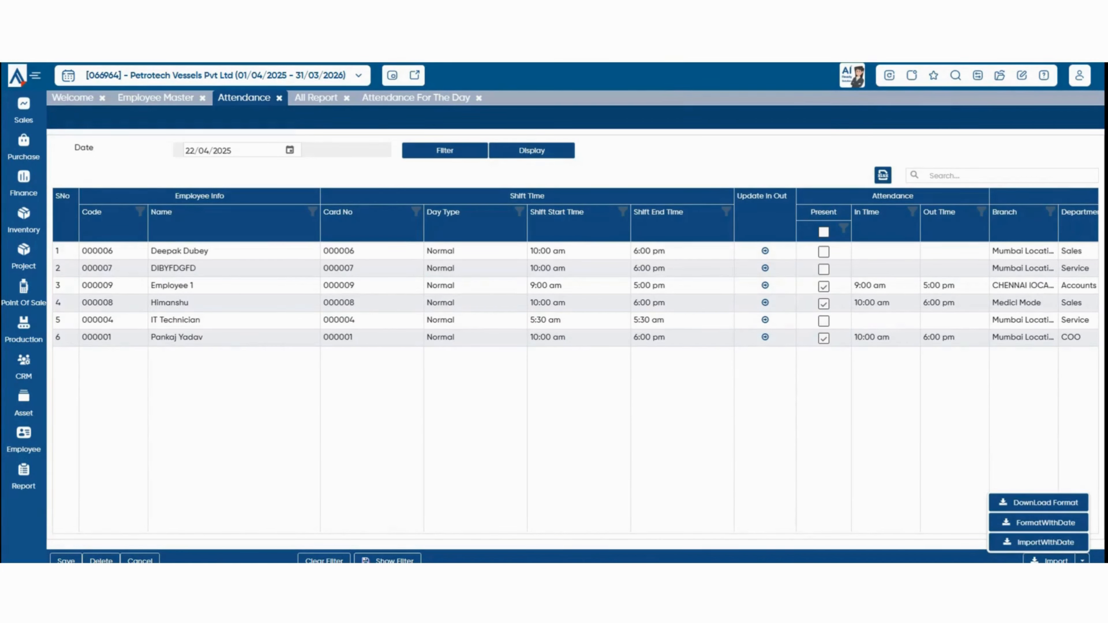
pyautogui.click(1039, 523)
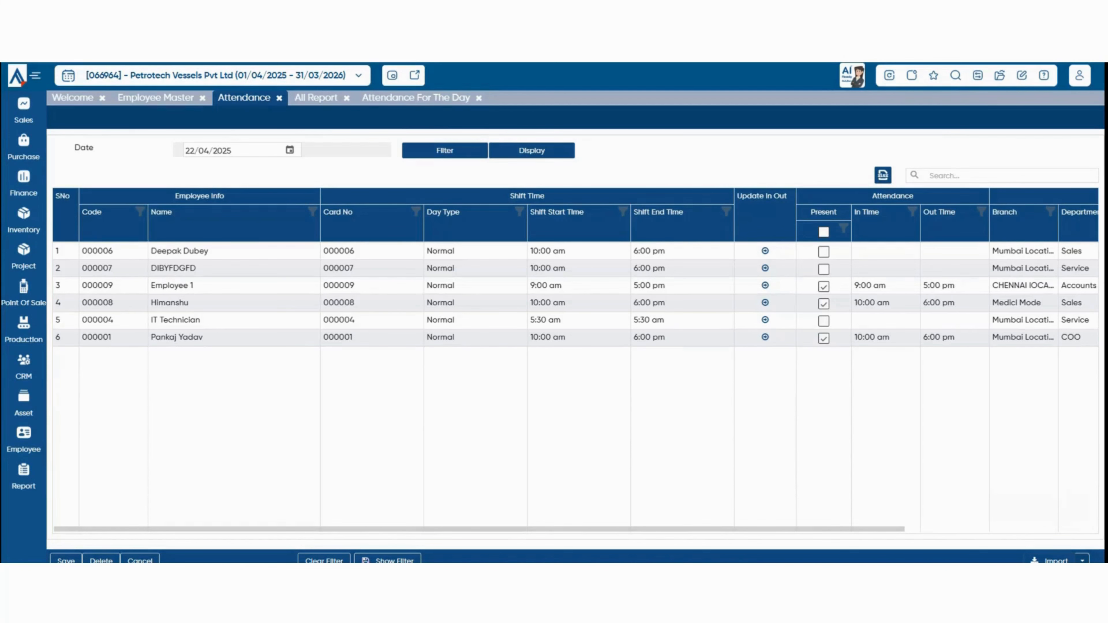
pyautogui.click(1050, 560)
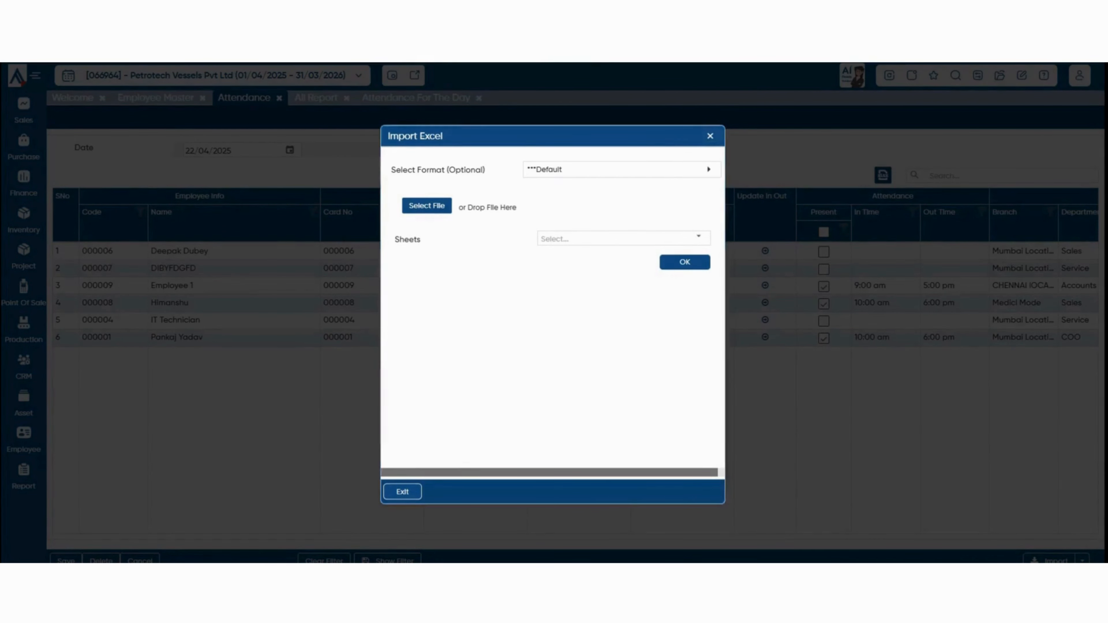
pyautogui.press('Escape')
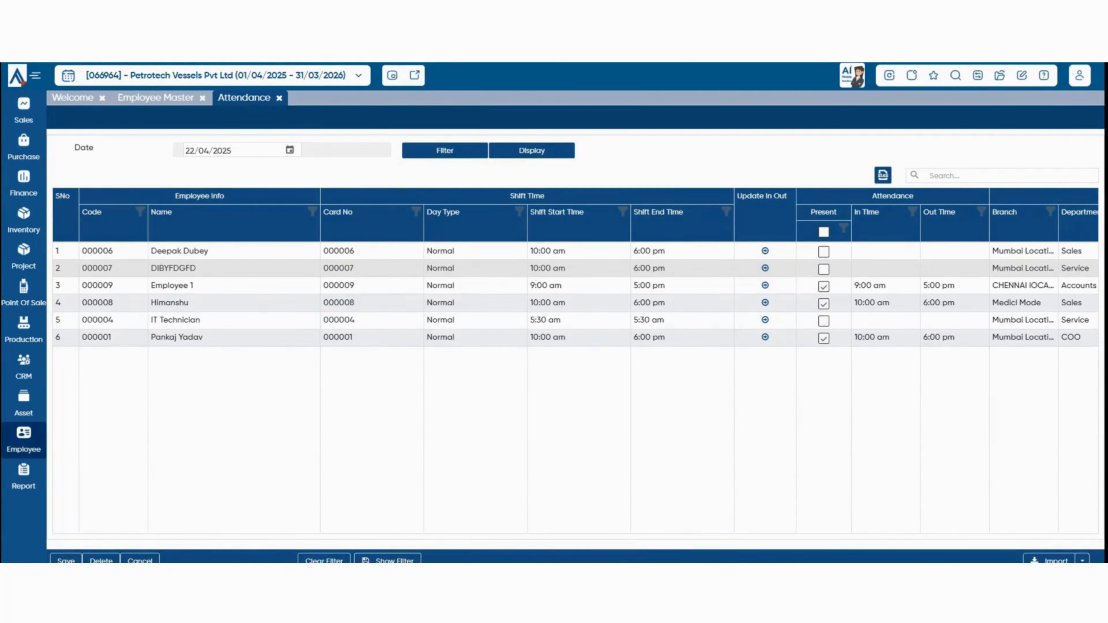
pyautogui.click(24, 440)
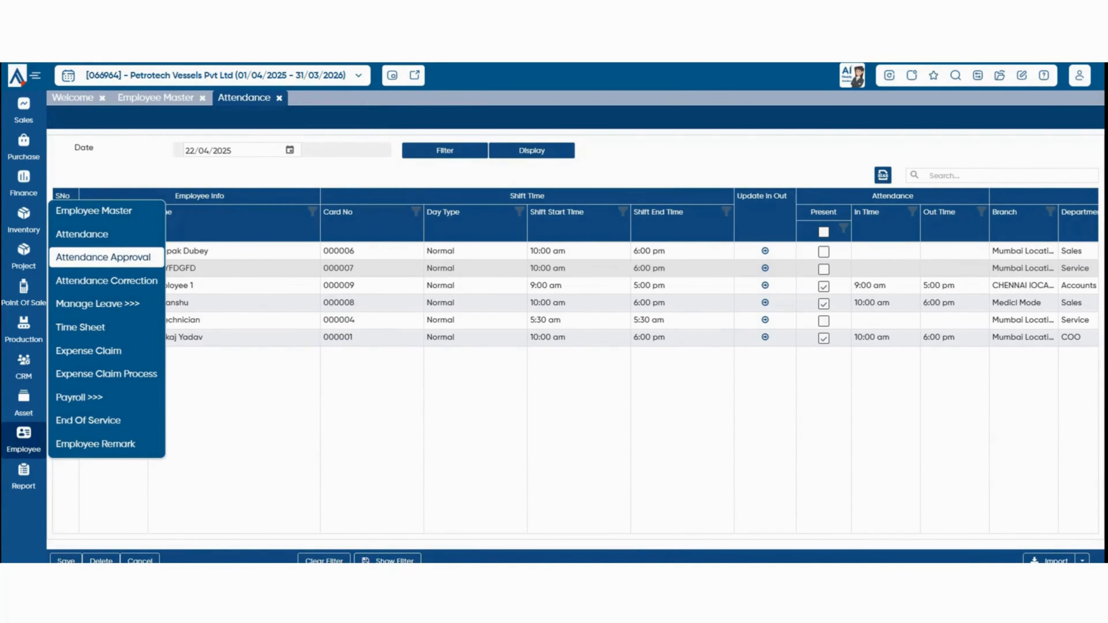
# Approve the 22/04/2025 attendance for Employee 1 and one other employee, and save.
pyautogui.click(103, 257)
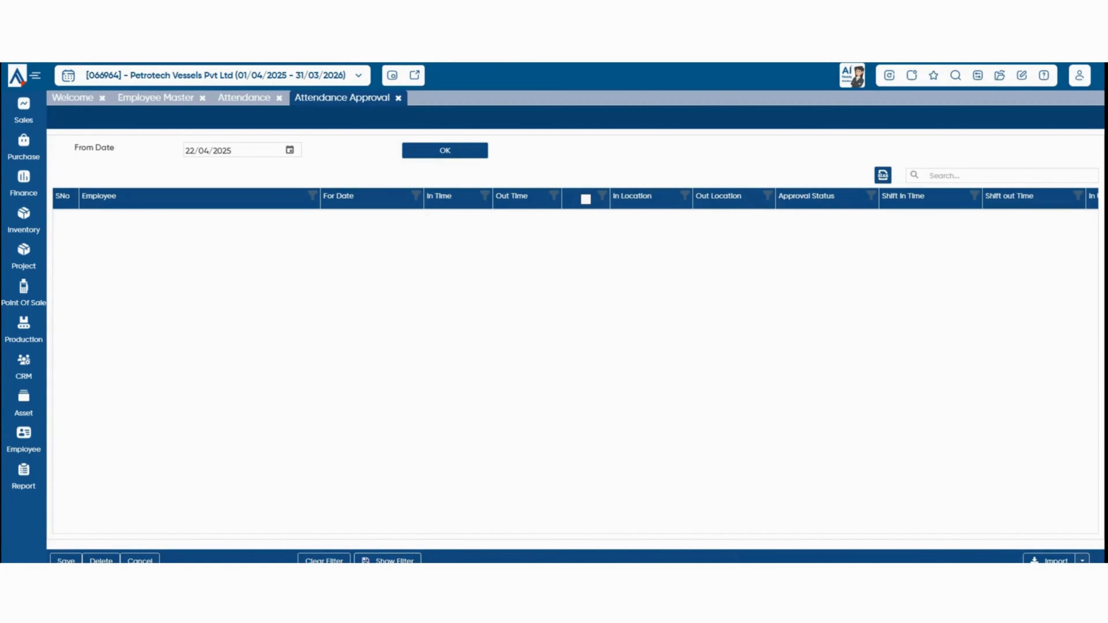
pyautogui.click(445, 151)
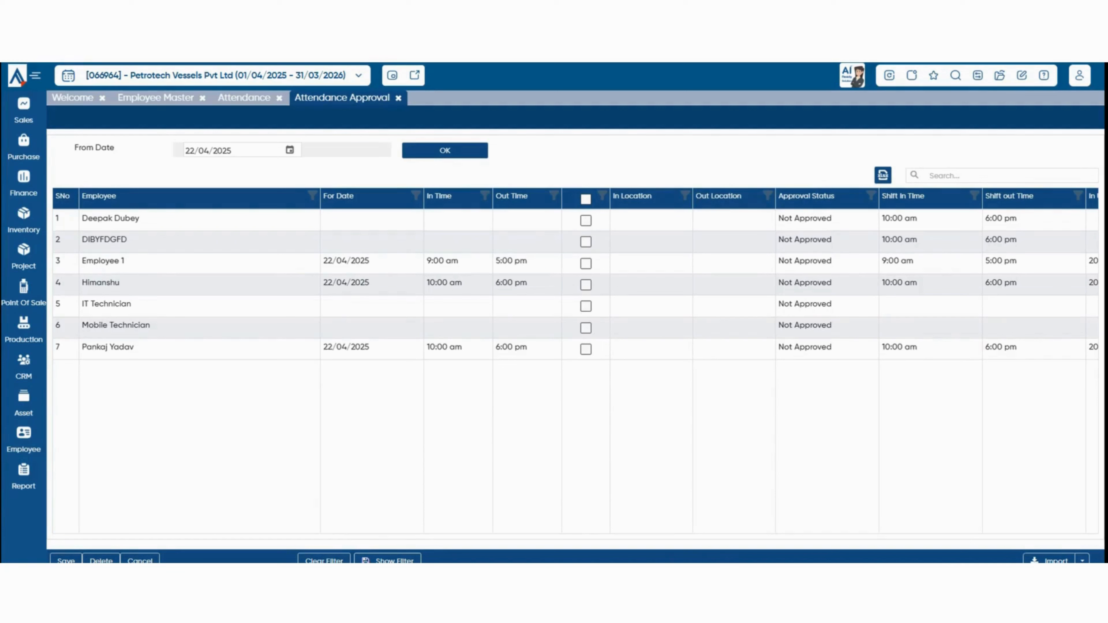
pyautogui.click(586, 264)
pyautogui.click(586, 285)
pyautogui.click(66, 560)
# Open the Attendance Correction form from the Employee menu.
pyautogui.moveTo(23, 440)
pyautogui.click(24, 440)
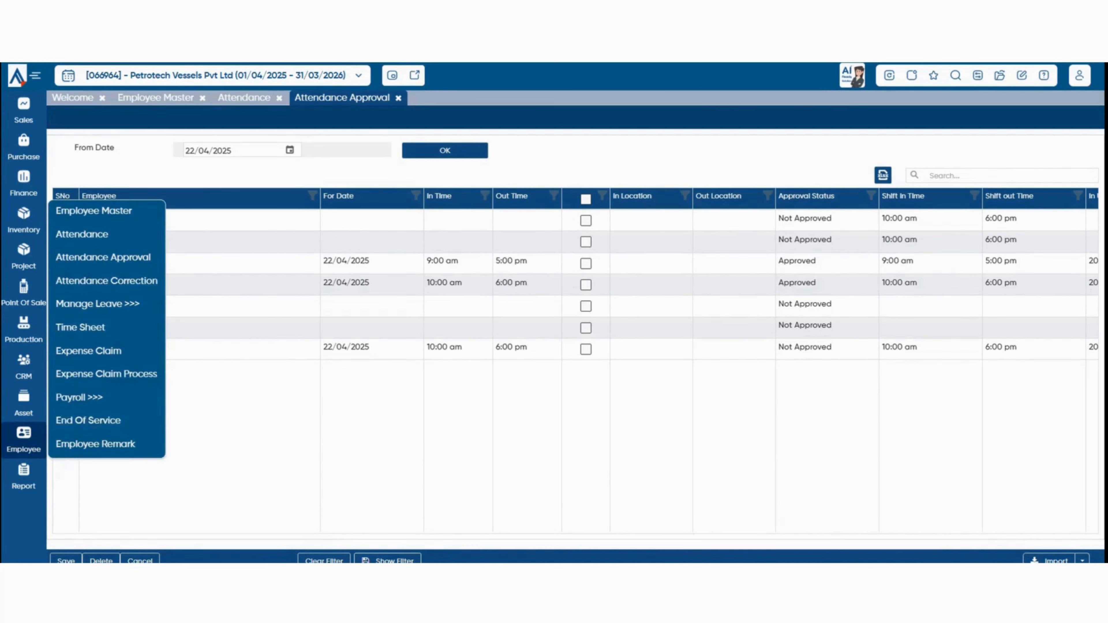
pyautogui.click(106, 281)
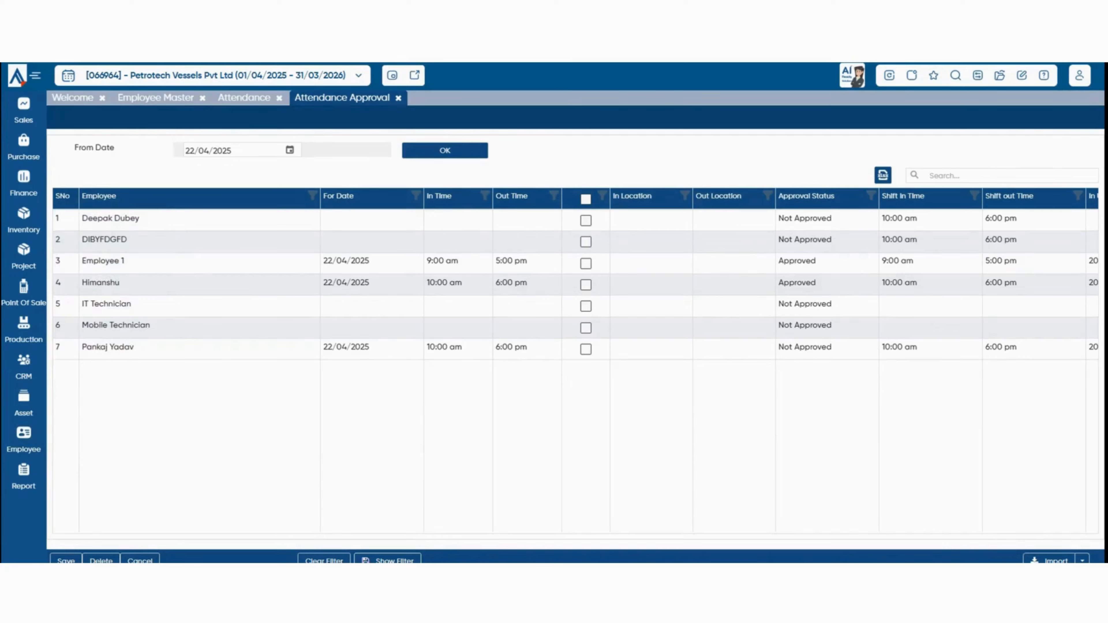
# Pick employee DIBYFDGFD and set the correction type to InTime.
pyautogui.click(690, 283)
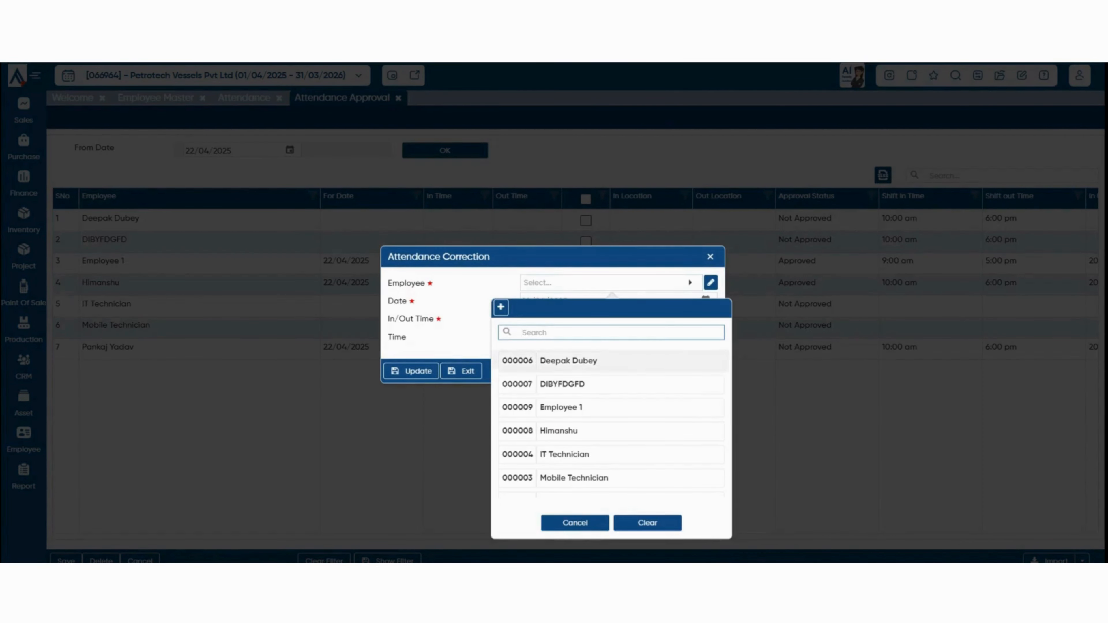
pyautogui.click(611, 384)
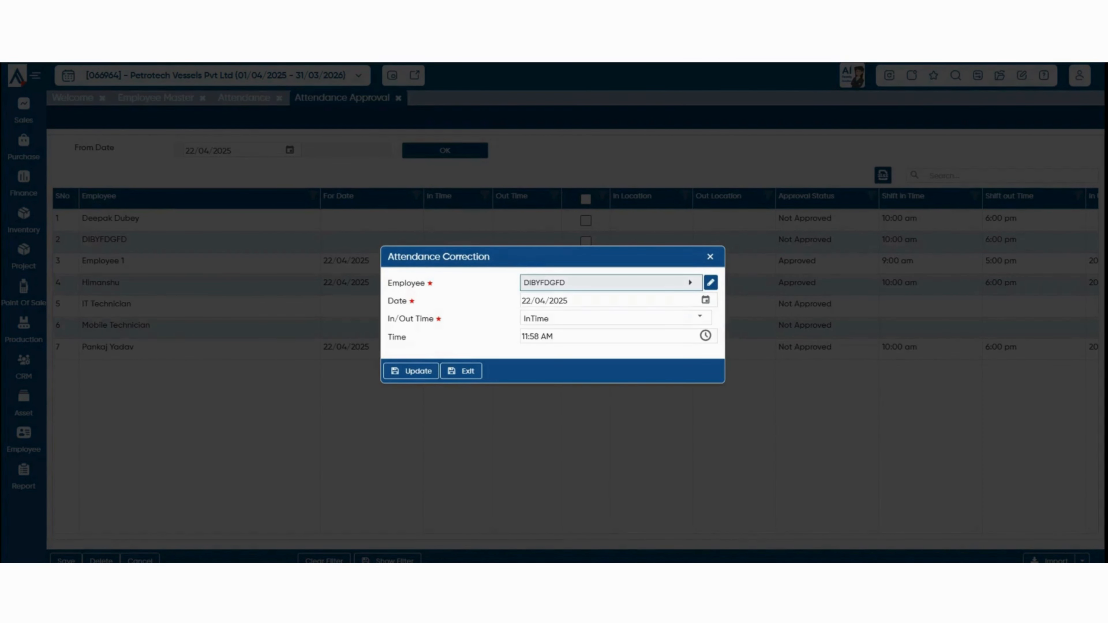
pyautogui.click(699, 317)
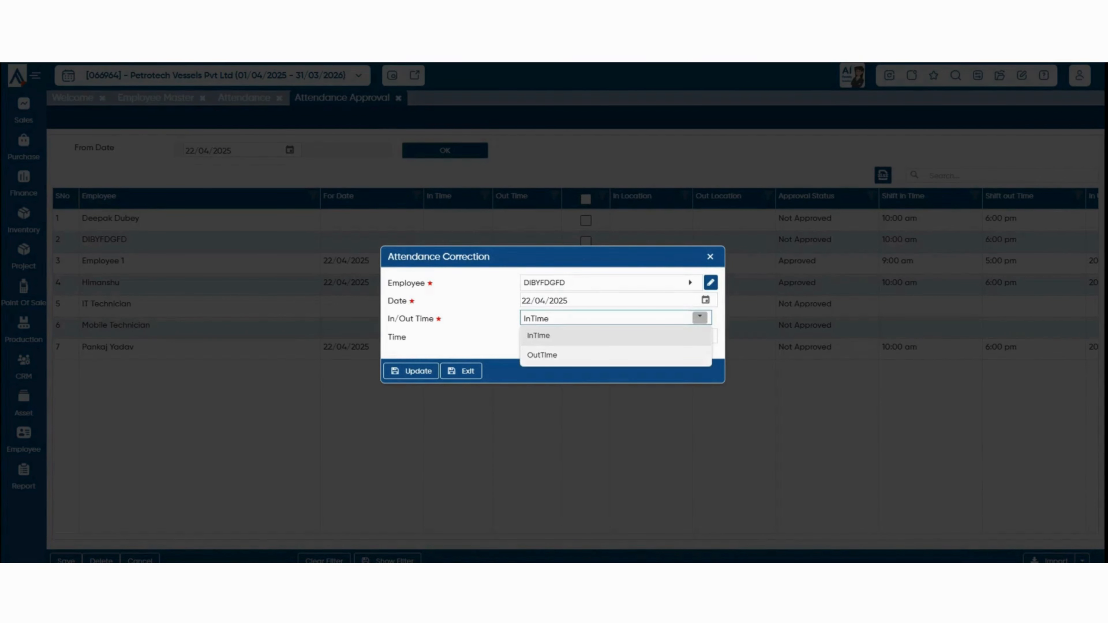
pyautogui.click(701, 337)
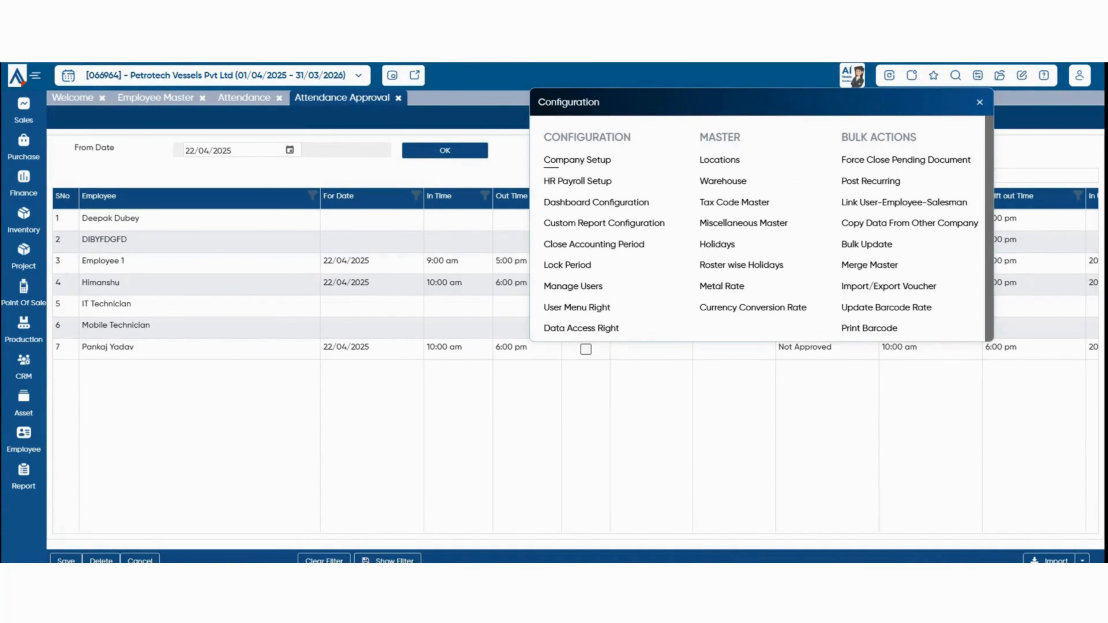
# In Company Setup > Finance, turn on Allow Blank for Field 4 and caption it 'Employee'.
pyautogui.click(553, 162)
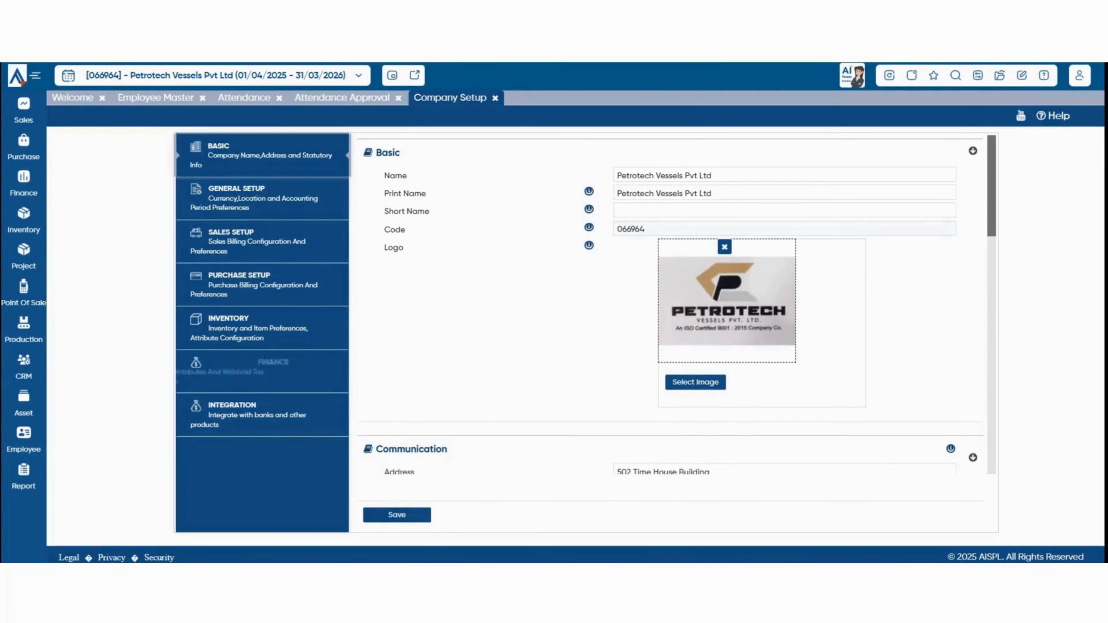
pyautogui.click(260, 372)
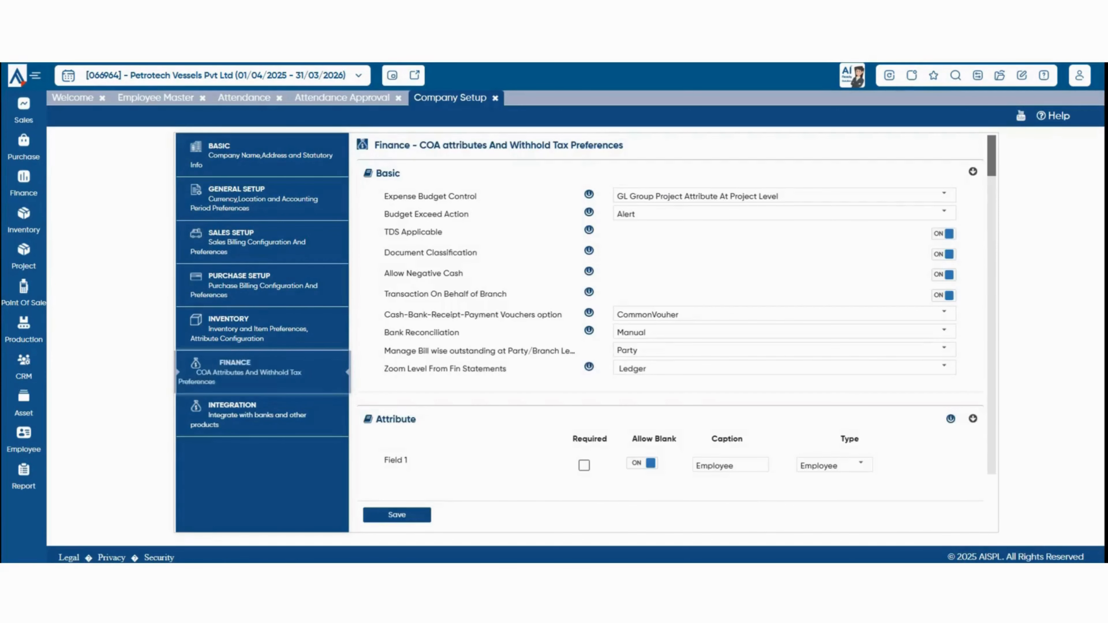
pyautogui.scroll(-2, 668, 332)
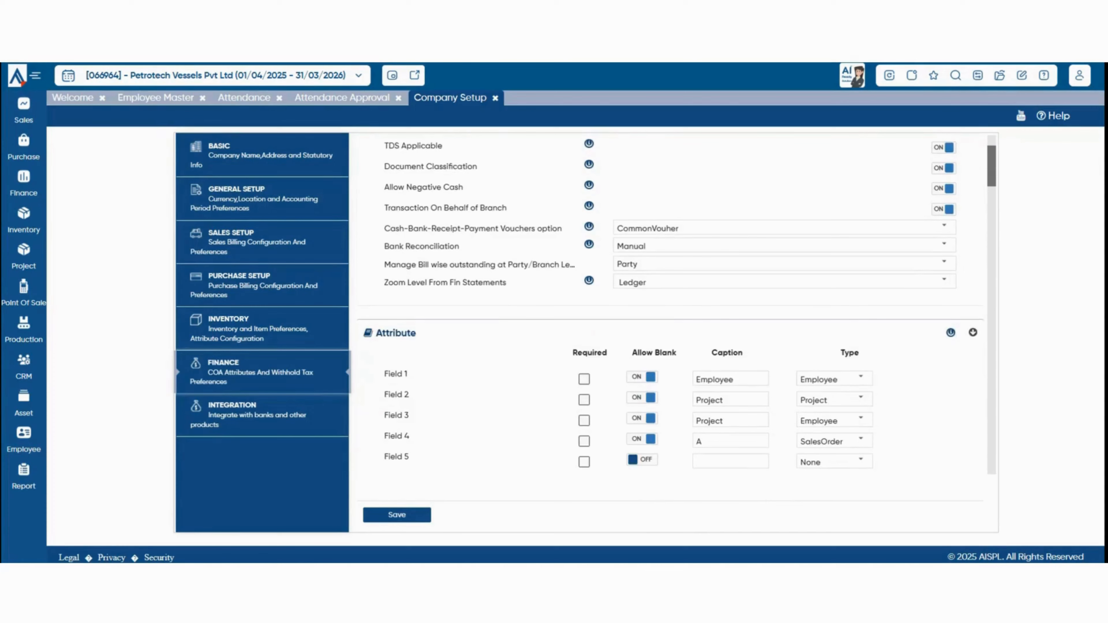
pyautogui.scroll(-2, 677, 305)
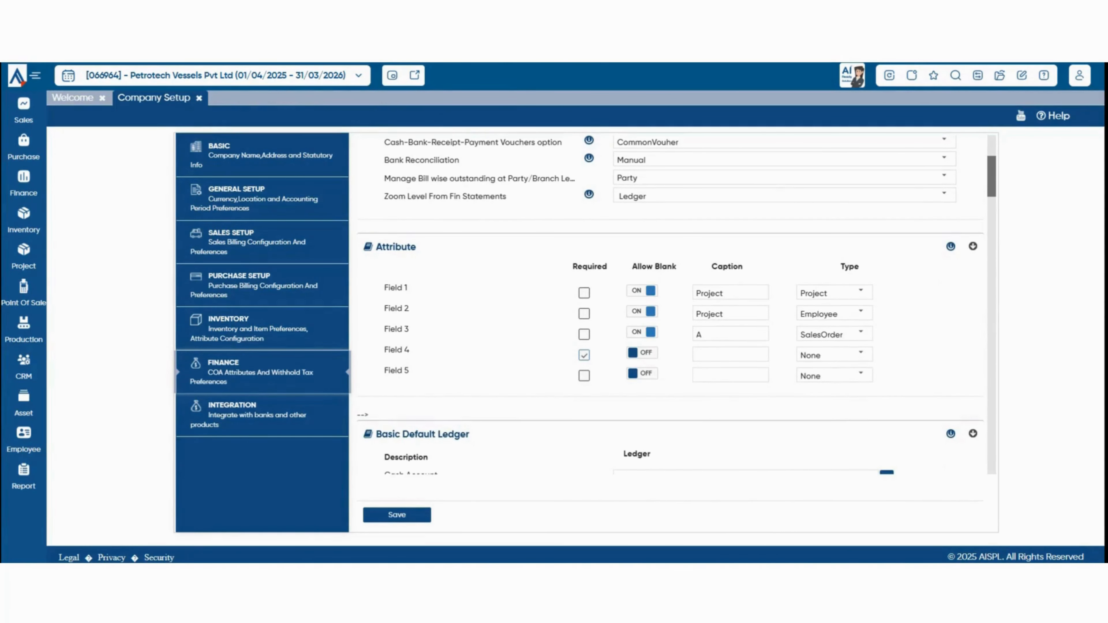
pyautogui.click(642, 353)
pyautogui.click(722, 355)
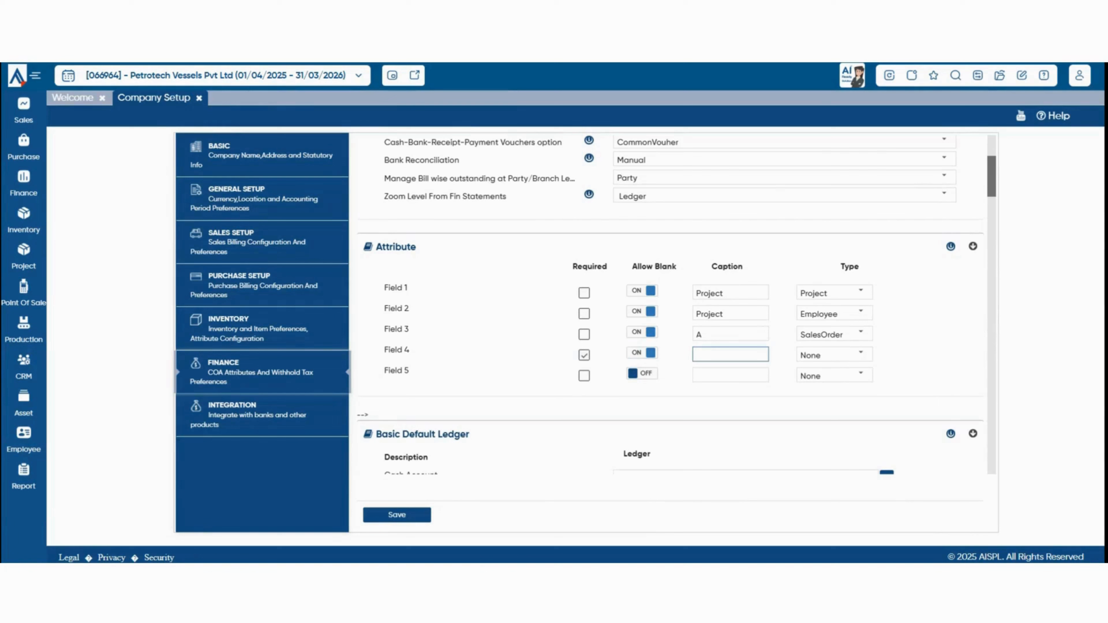
pyautogui.write('Employee')
# Set Field 4's type to Employee and close all open pages.
pyautogui.click(860, 354)
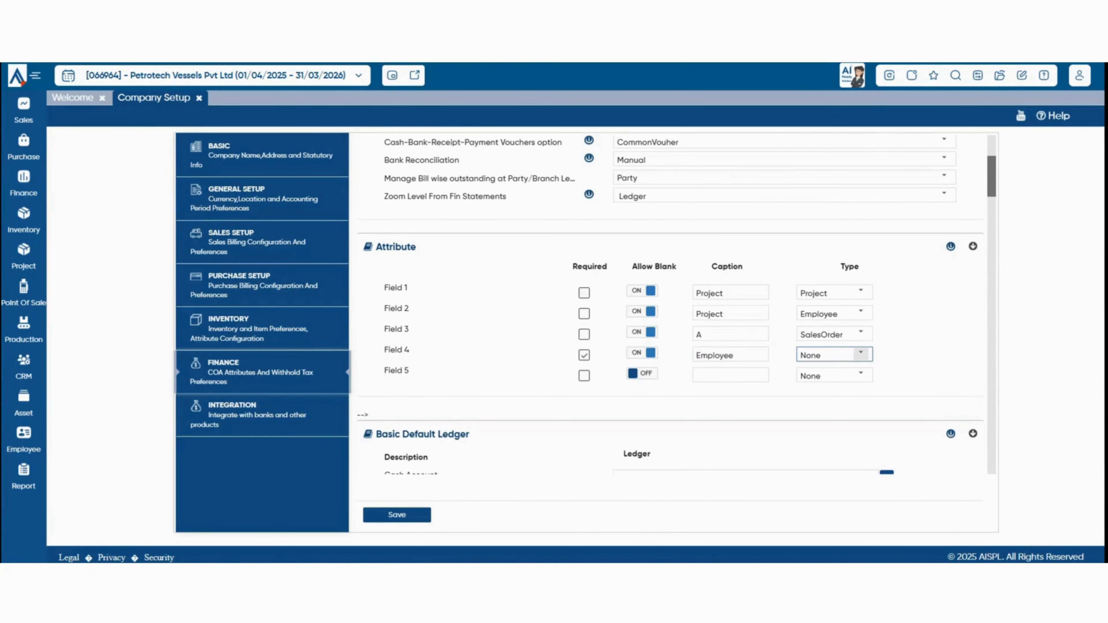
pyautogui.click(816, 181)
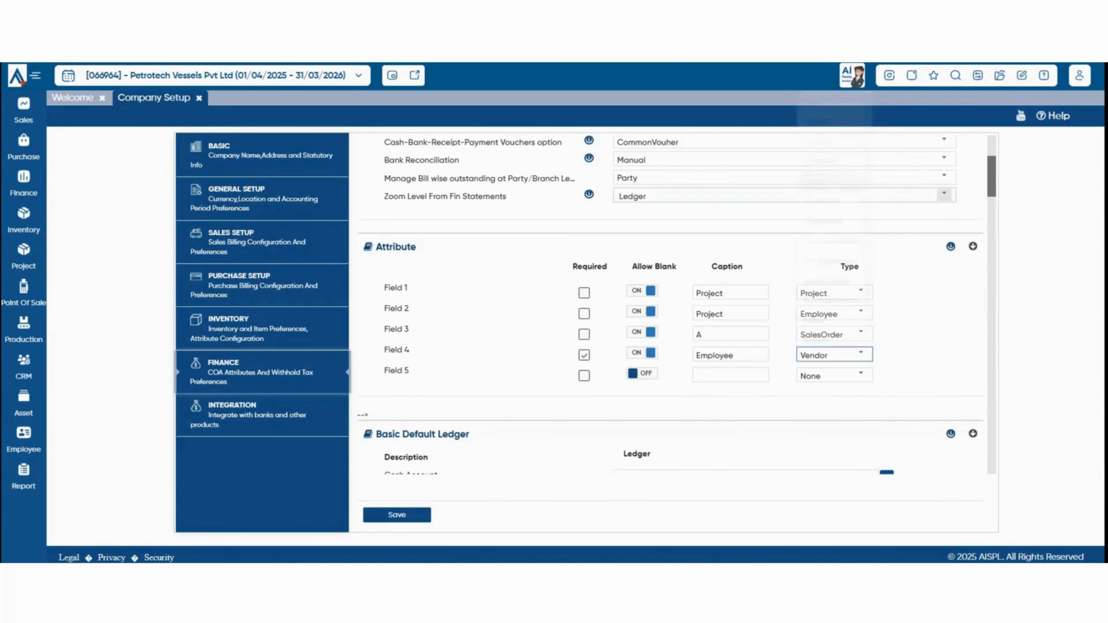
pyautogui.click(860, 354)
pyautogui.click(820, 201)
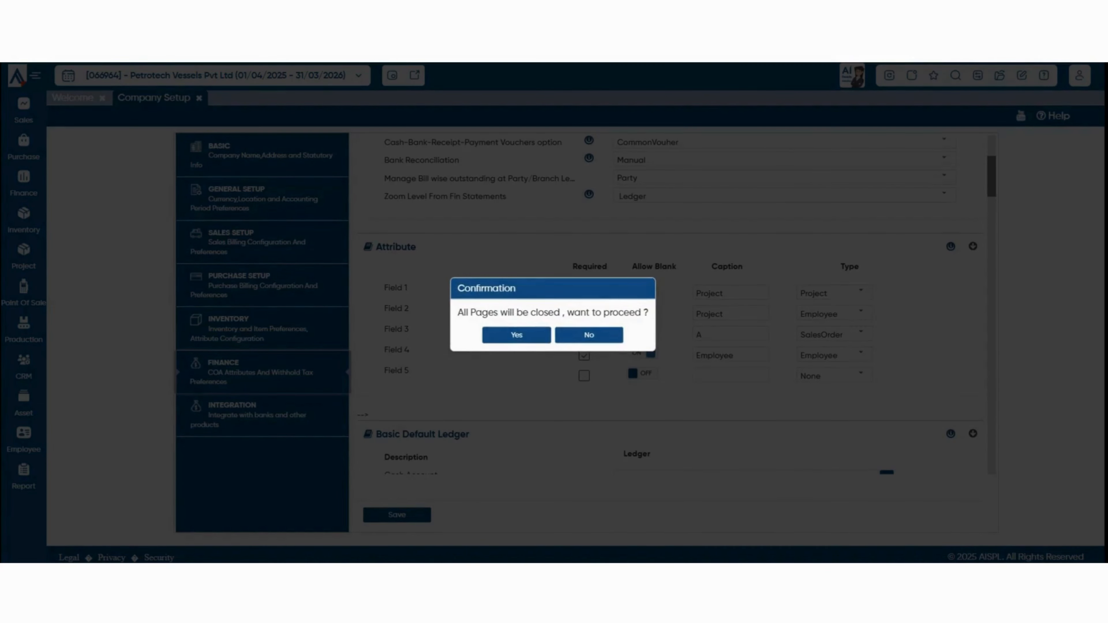
pyautogui.click(517, 334)
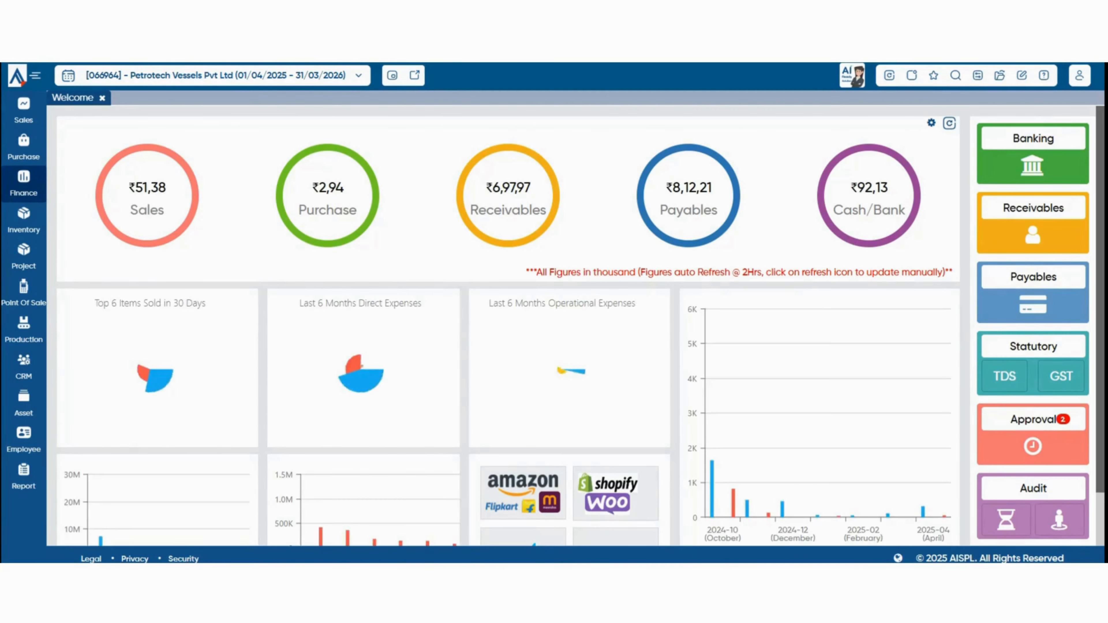
# In Chart of Accounts, find 'advan' and save Advance to Employee with Employee switched on.
pyautogui.click(24, 183)
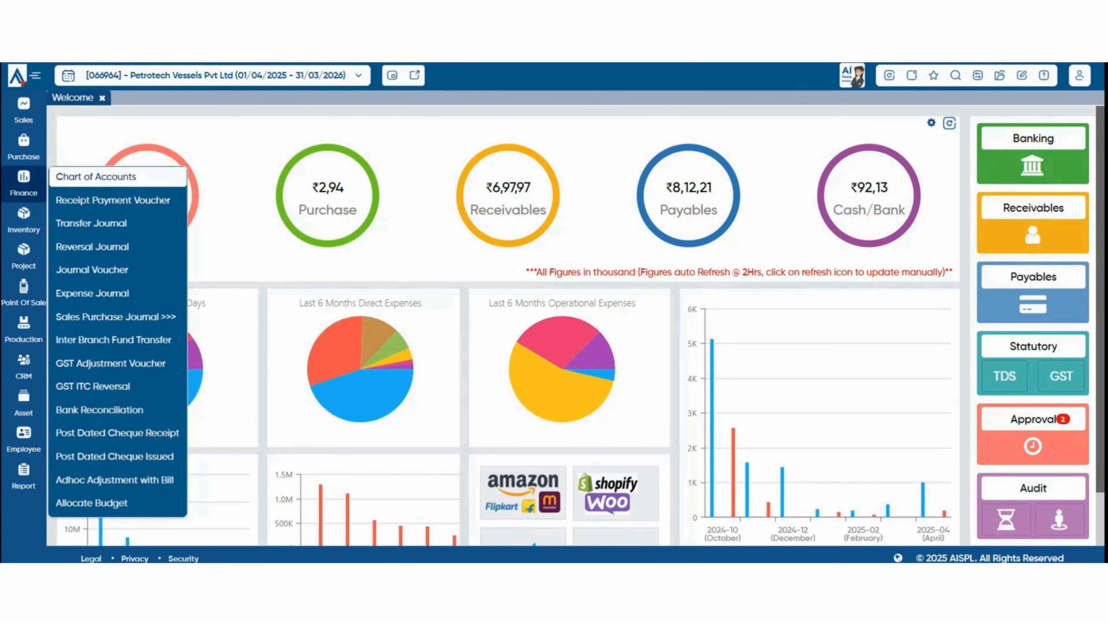
pyautogui.click(87, 177)
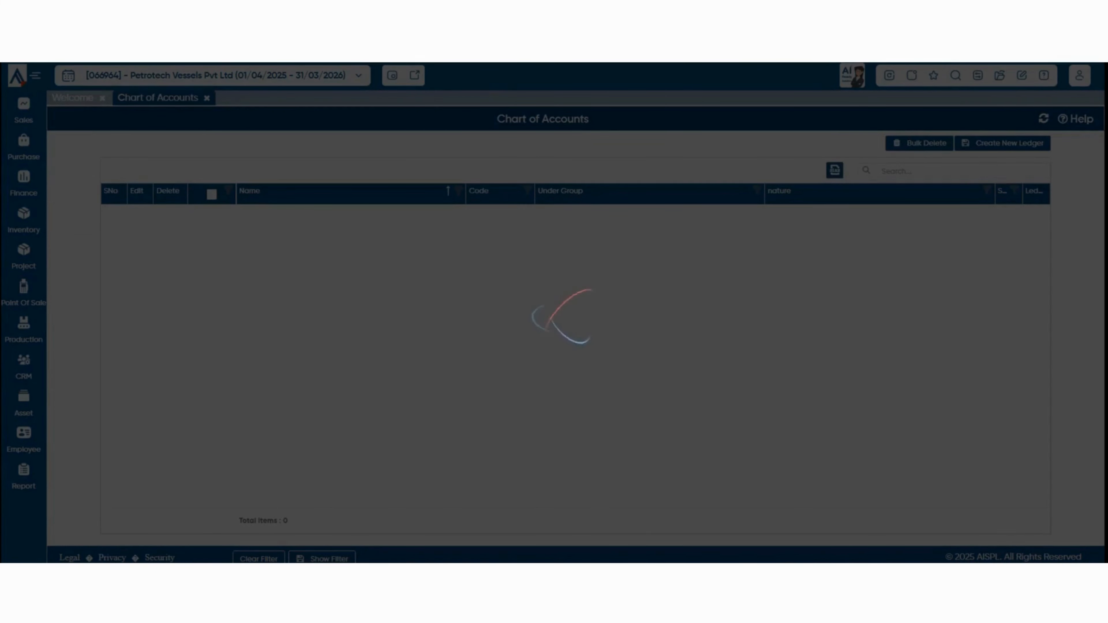
pyautogui.click(951, 170)
pyautogui.write('advan')
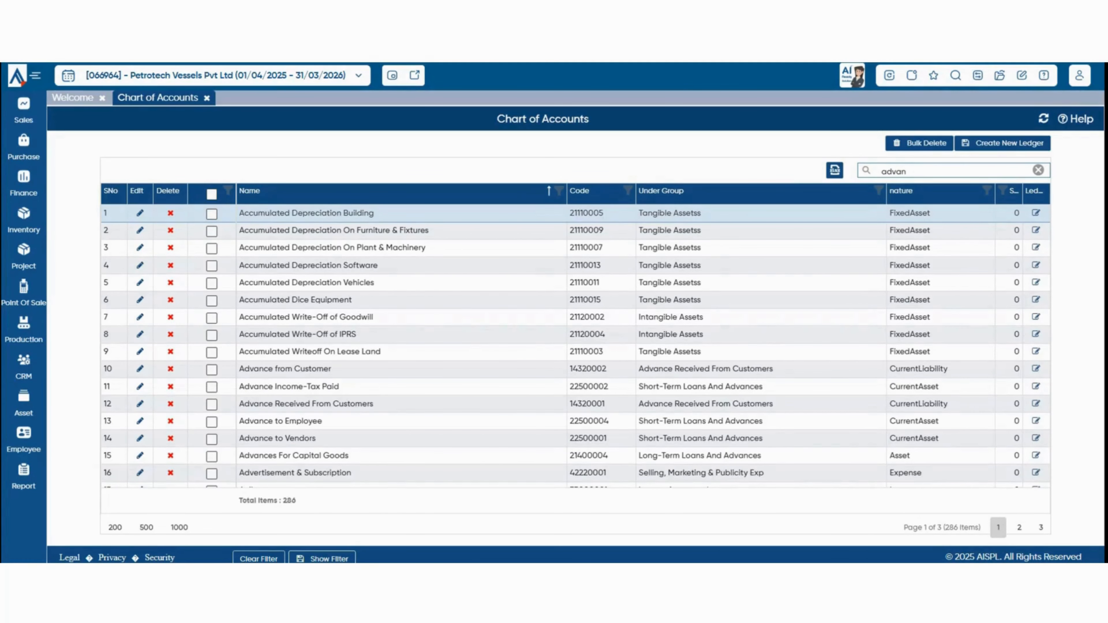
pyautogui.click(140, 265)
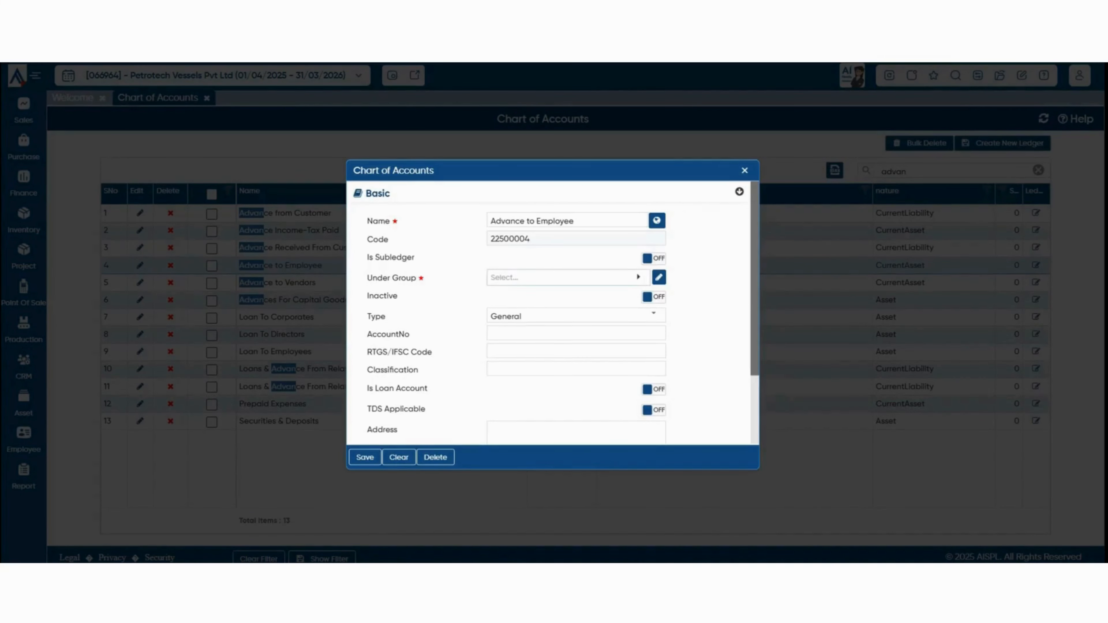
pyautogui.scroll(-2, 550, 313)
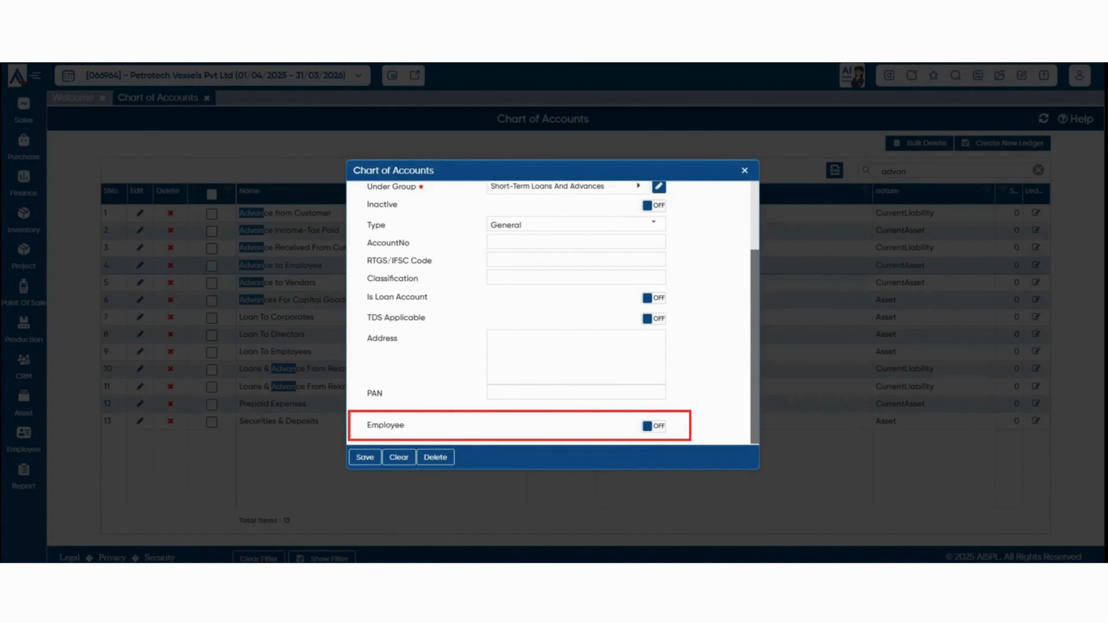
pyautogui.click(654, 426)
pyautogui.click(365, 457)
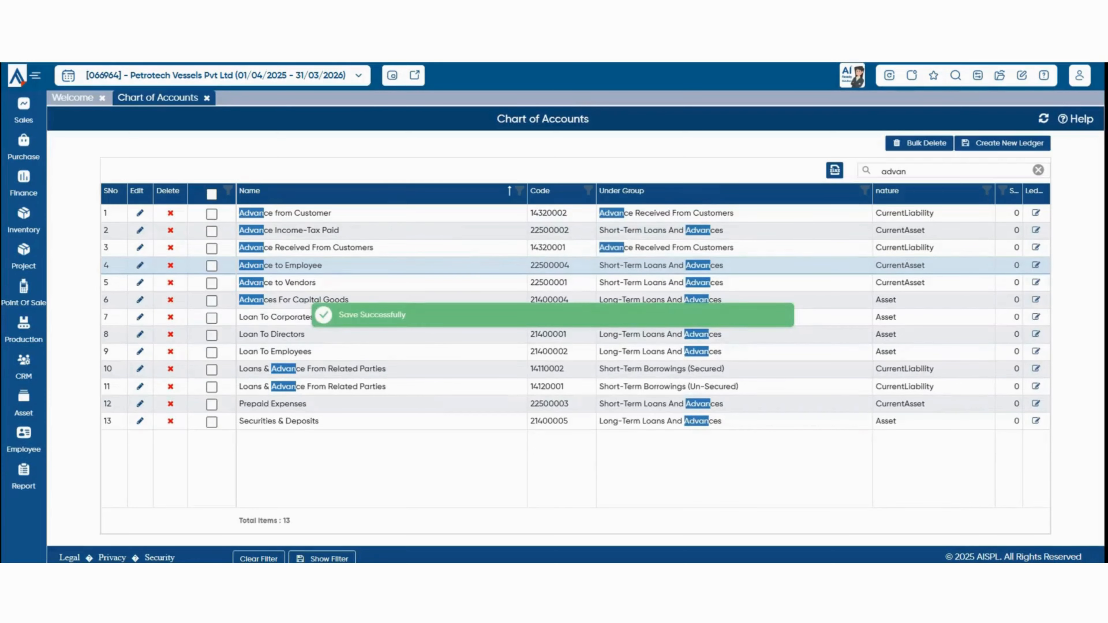
# Search 'salaries' then 'loan', resave Loan To Employees, and close all pages.
pyautogui.doubleClick(893, 172)
pyautogui.write('sala')
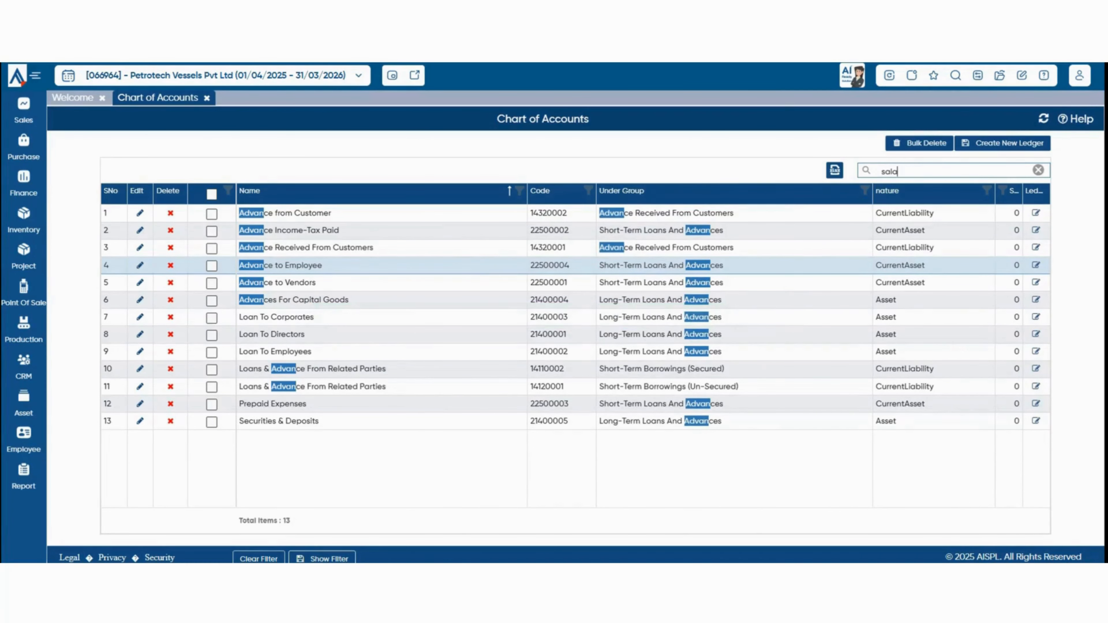
pyautogui.write('ries')
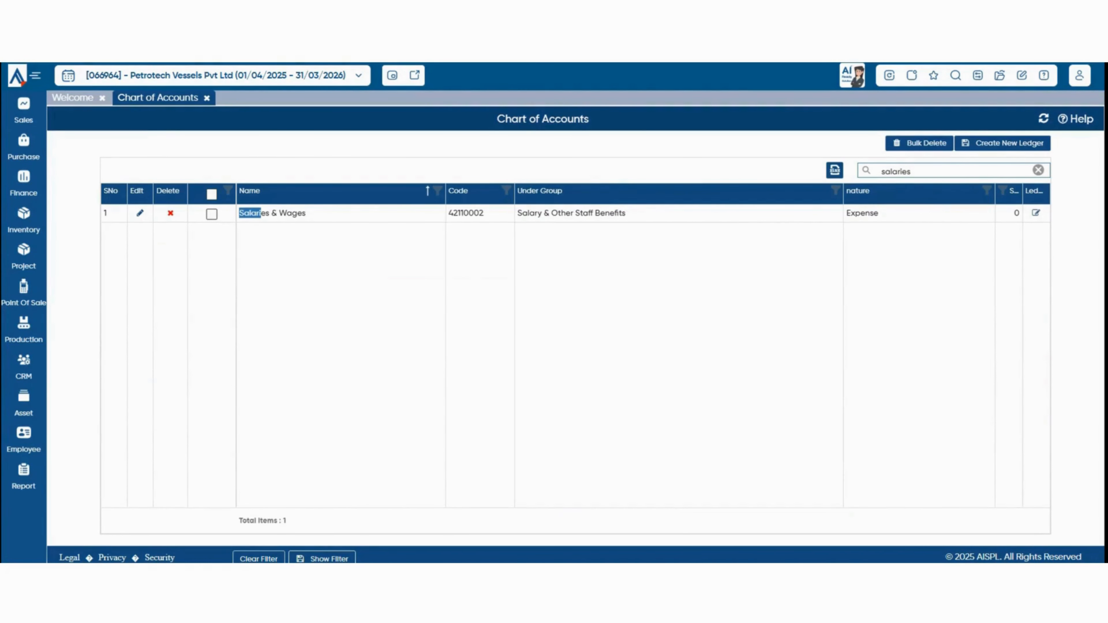
pyautogui.tripleClick(897, 172)
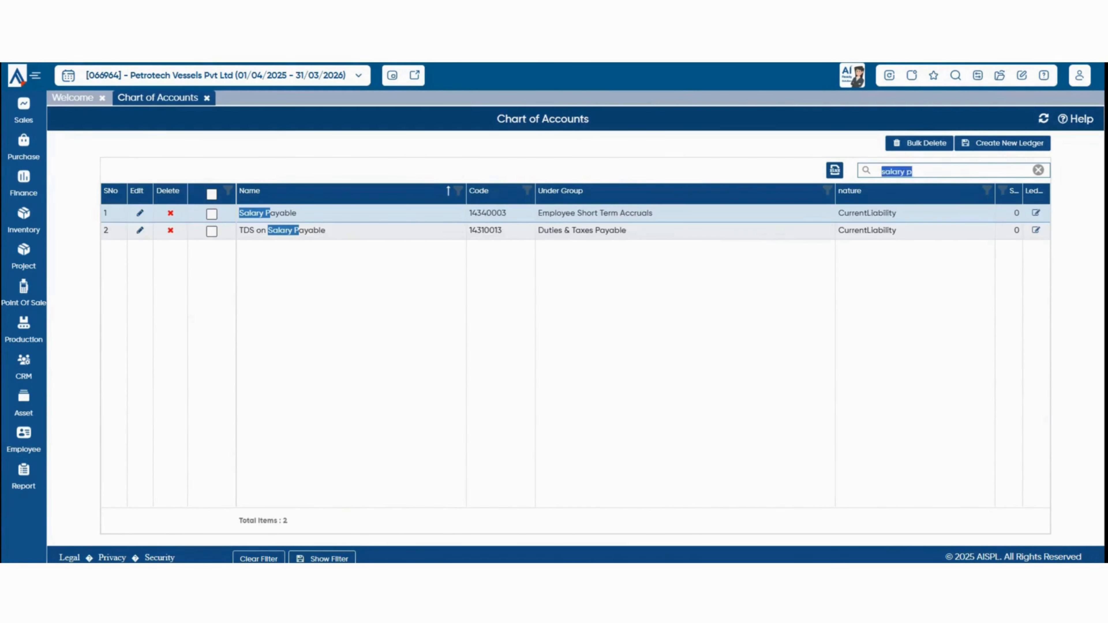
pyautogui.write('loan')
pyautogui.click(139, 413)
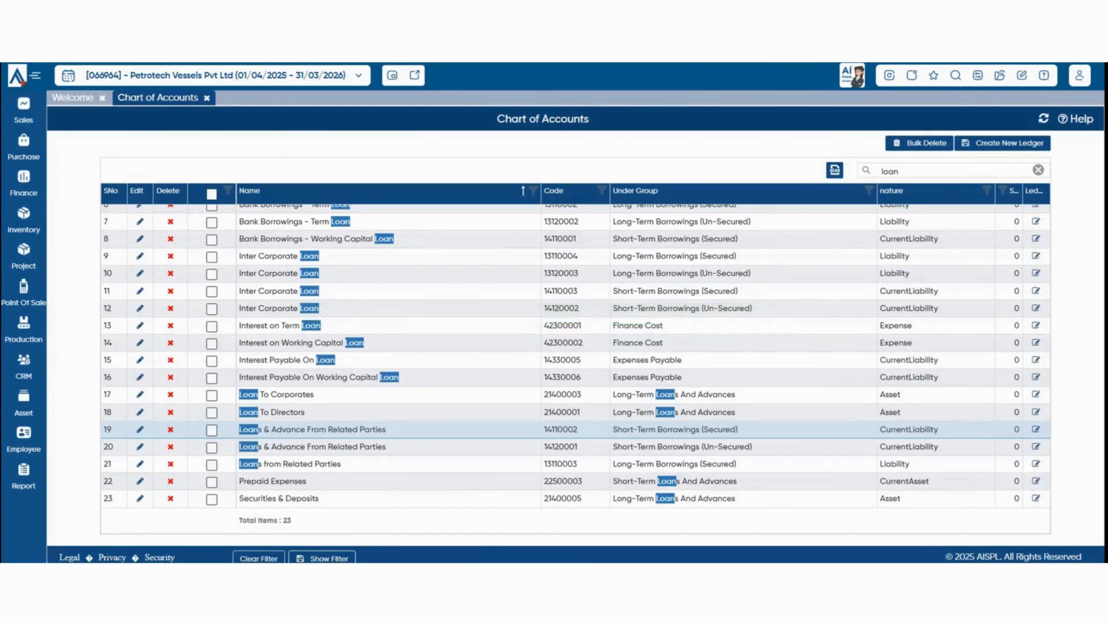
pyautogui.click(17, 76)
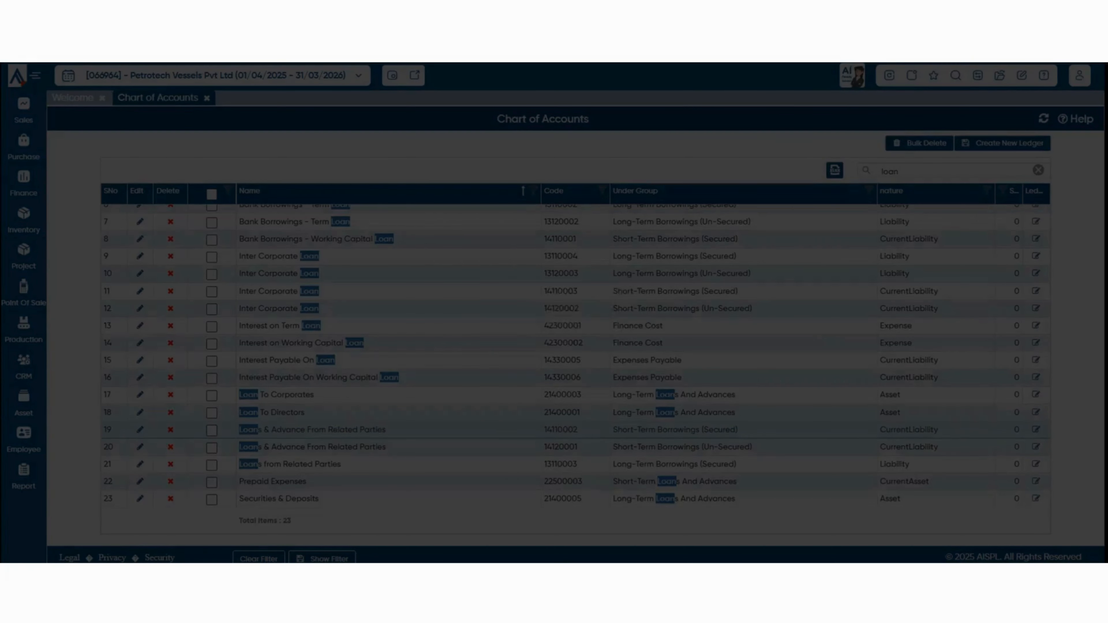
pyautogui.click(517, 335)
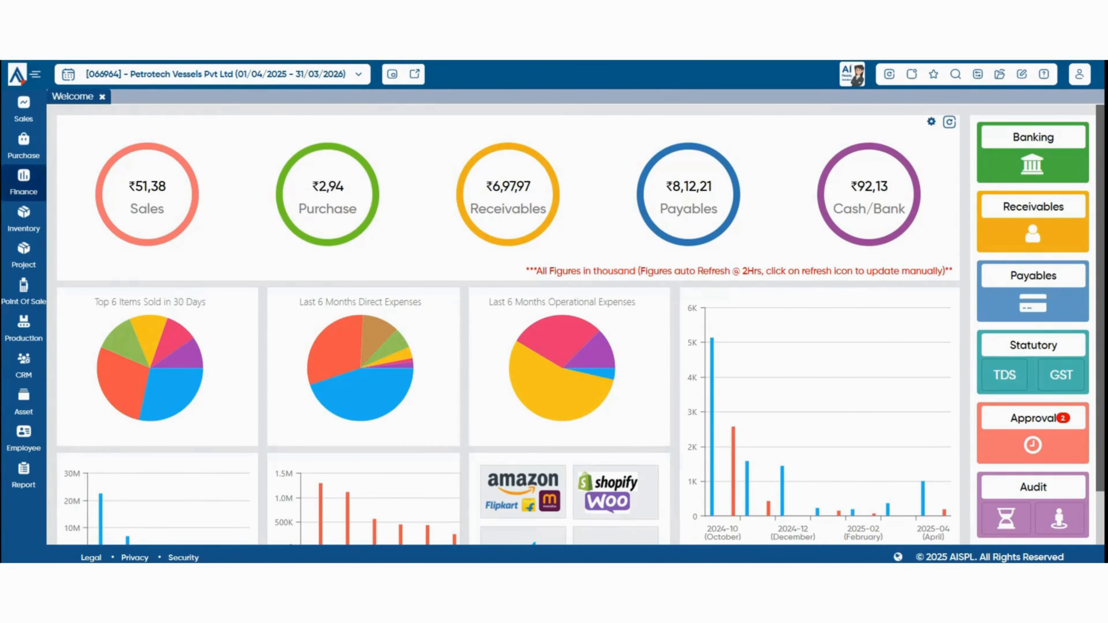
# Start a Receipt Payment Voucher with Default category and HDFC Bank as cash/bank account.
pyautogui.click(24, 183)
pyautogui.click(113, 199)
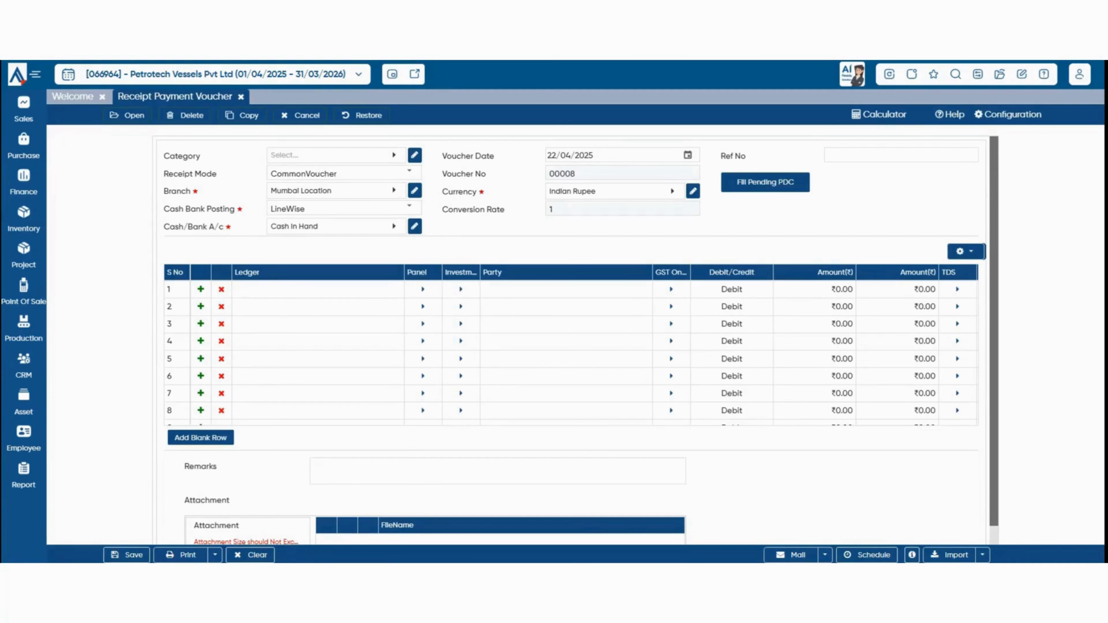
pyautogui.click(394, 155)
pyautogui.click(297, 234)
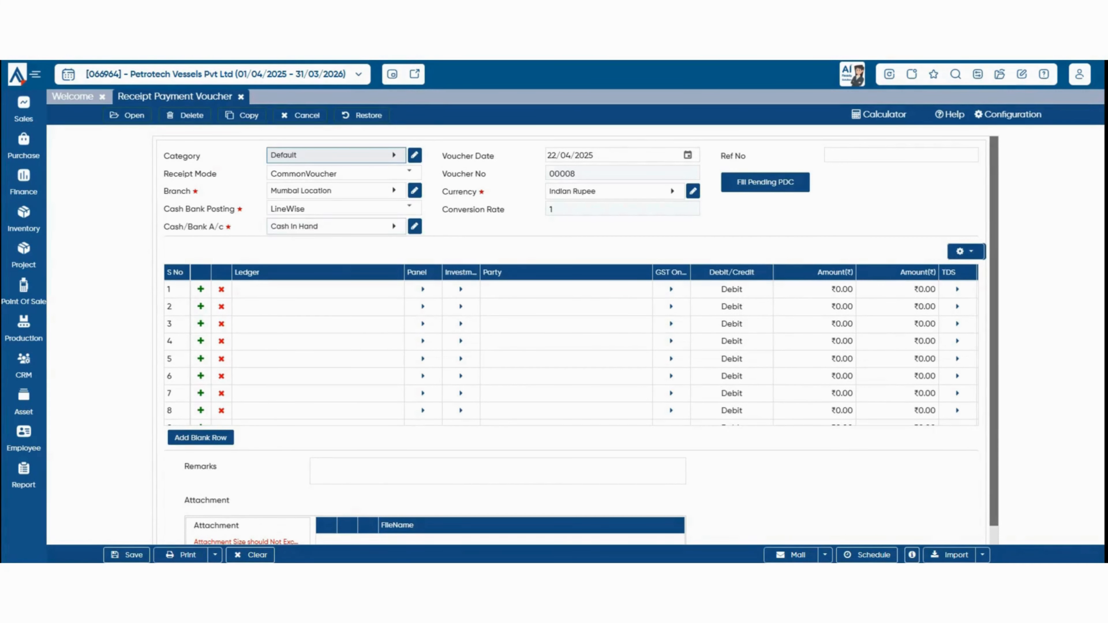
pyautogui.click(337, 226)
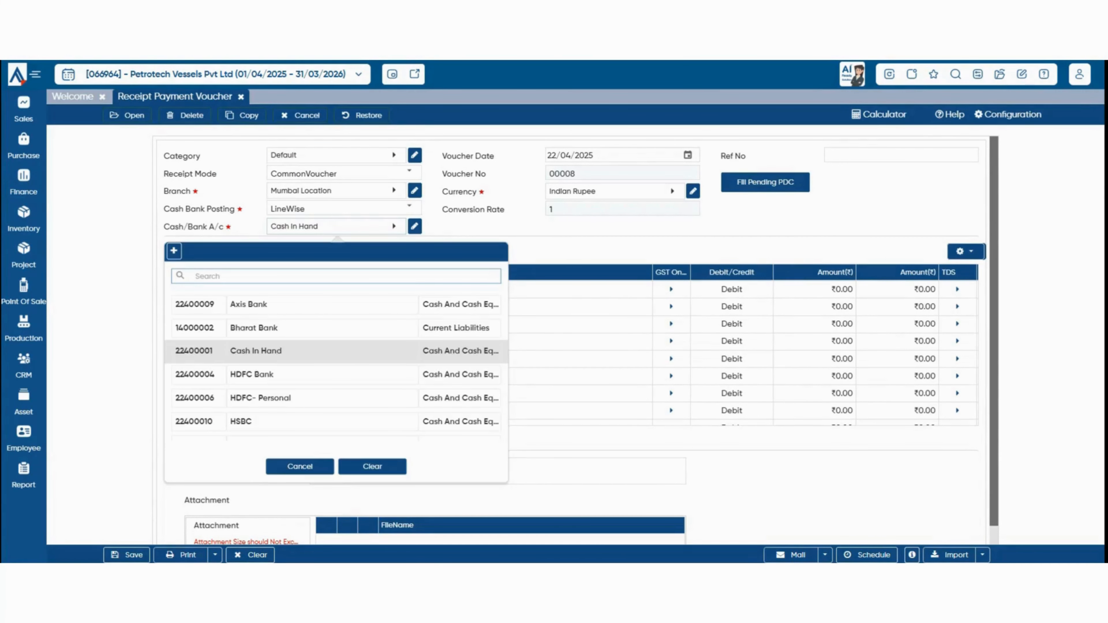
pyautogui.click(255, 374)
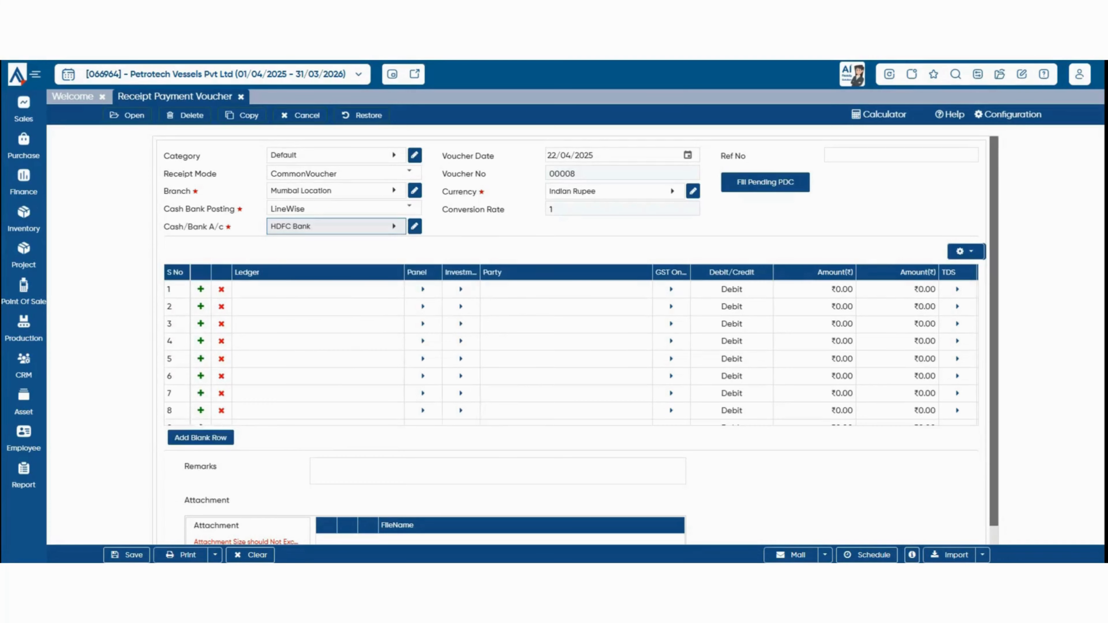
# Add an Advance to Employee line of 1000 assigned to Employee 1 and accept it.
pyautogui.click(318, 290)
pyautogui.click(318, 291)
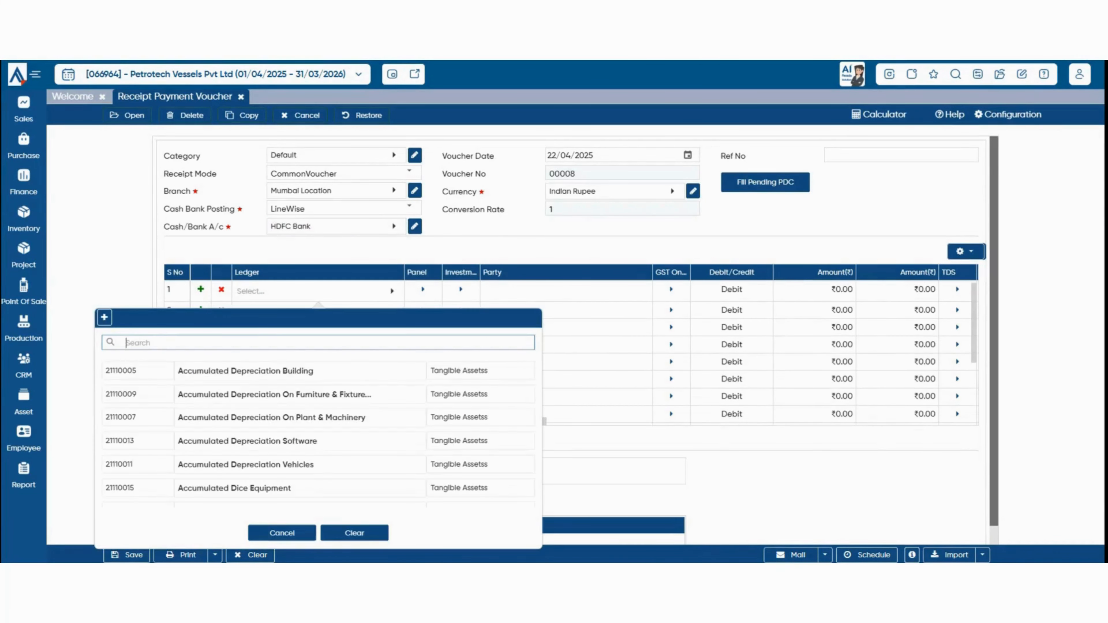
pyautogui.write('adva')
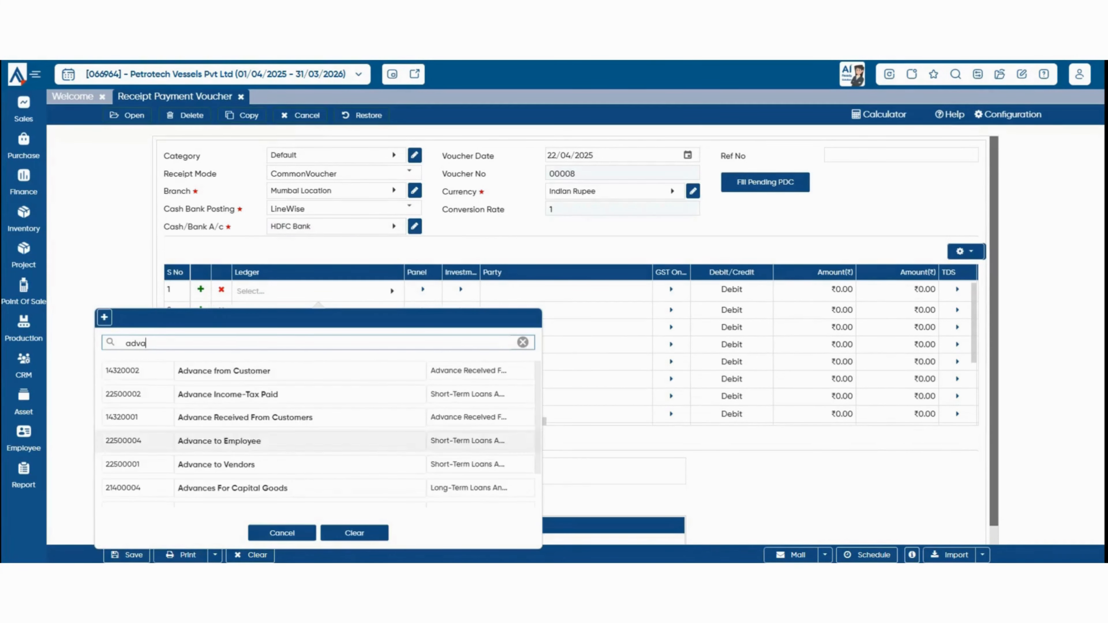
pyautogui.click(270, 440)
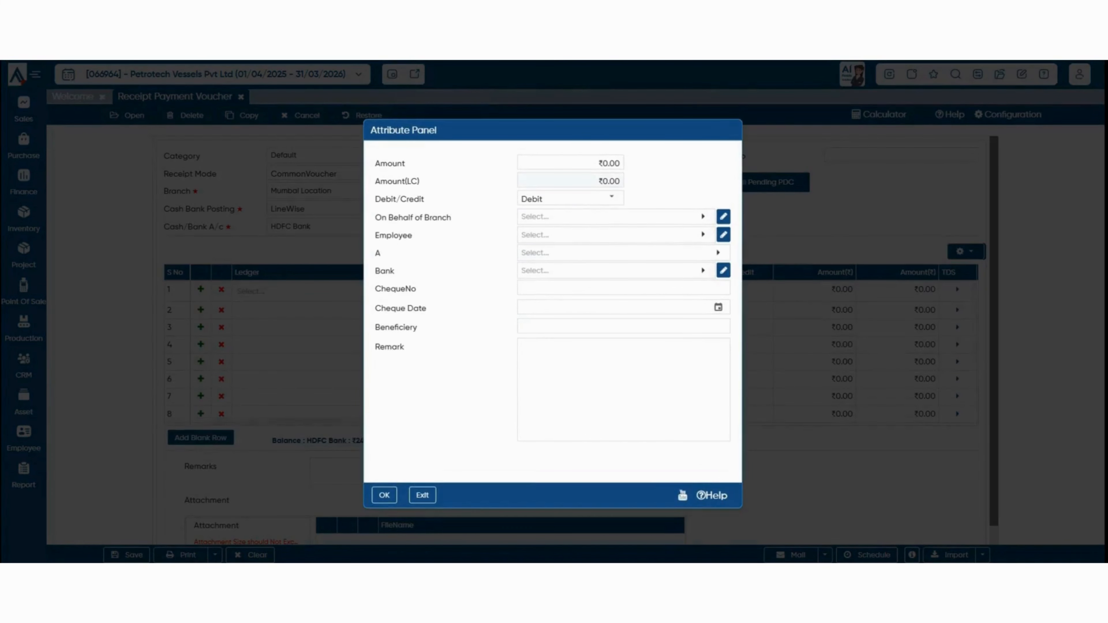
pyautogui.write('1000')
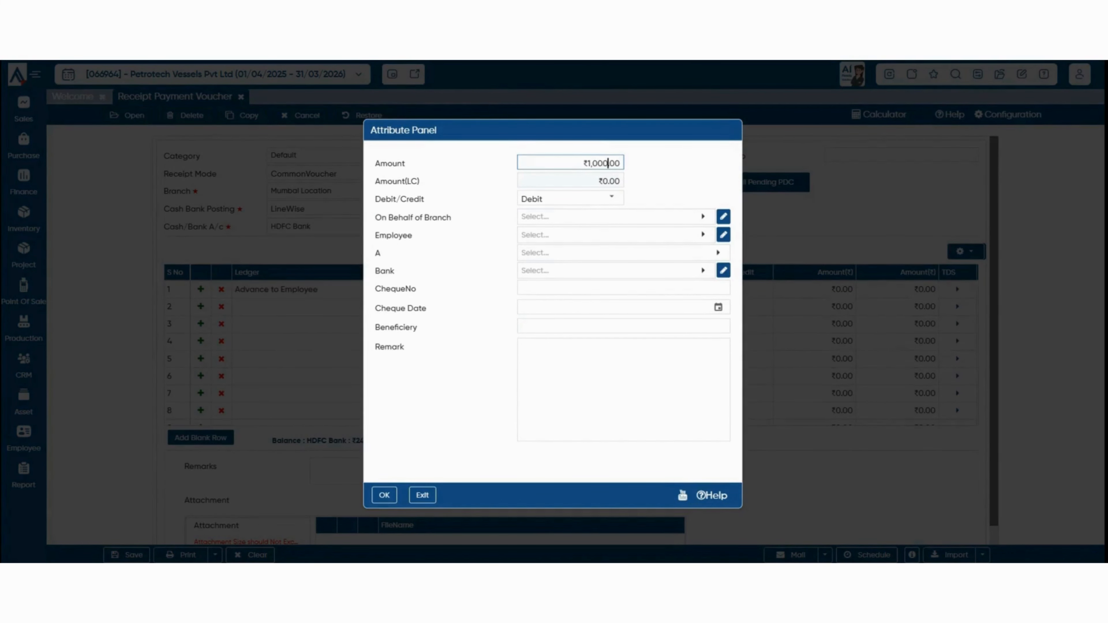
pyautogui.click(616, 235)
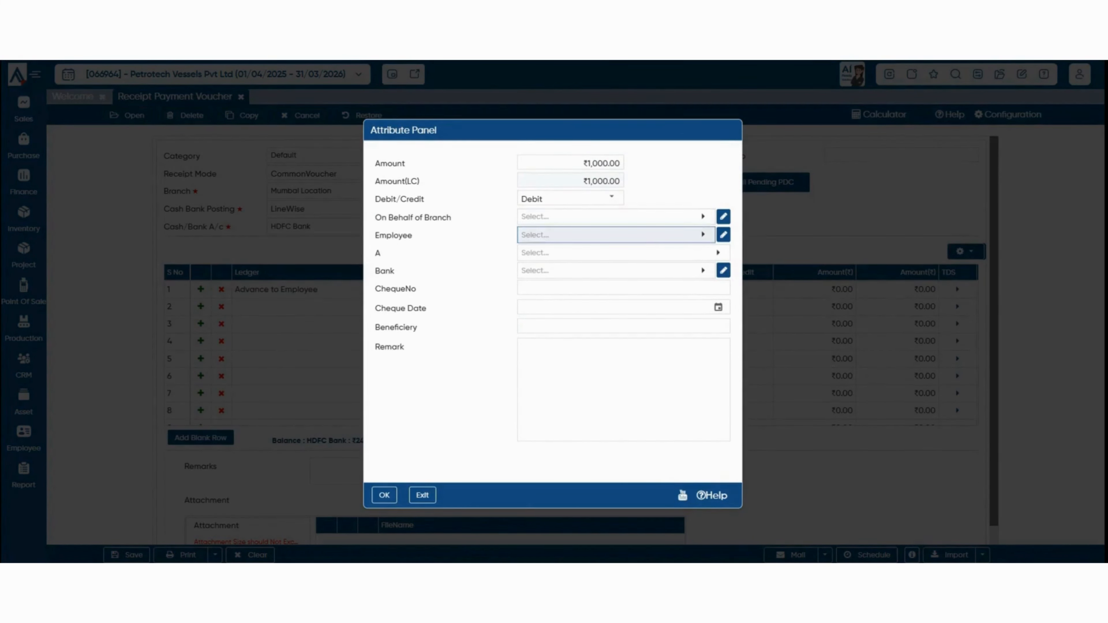
pyautogui.click(616, 360)
pyautogui.click(384, 495)
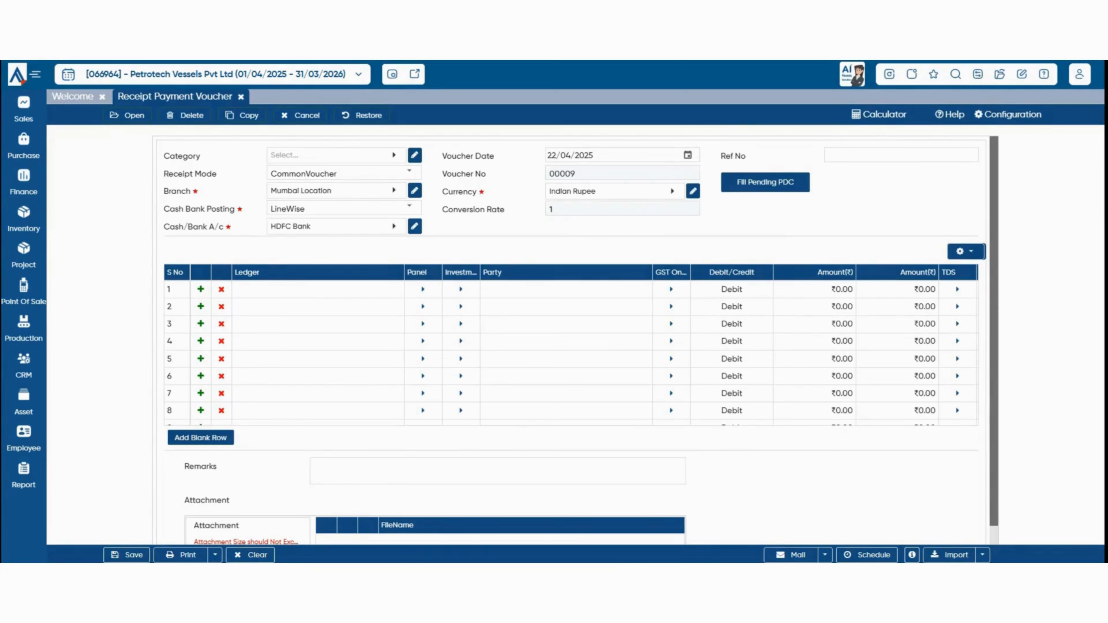
# Open the Employee Leave Master listing Casual Leave, Compoff, Earned Leave and Unpaid Leave.
pyautogui.click(24, 438)
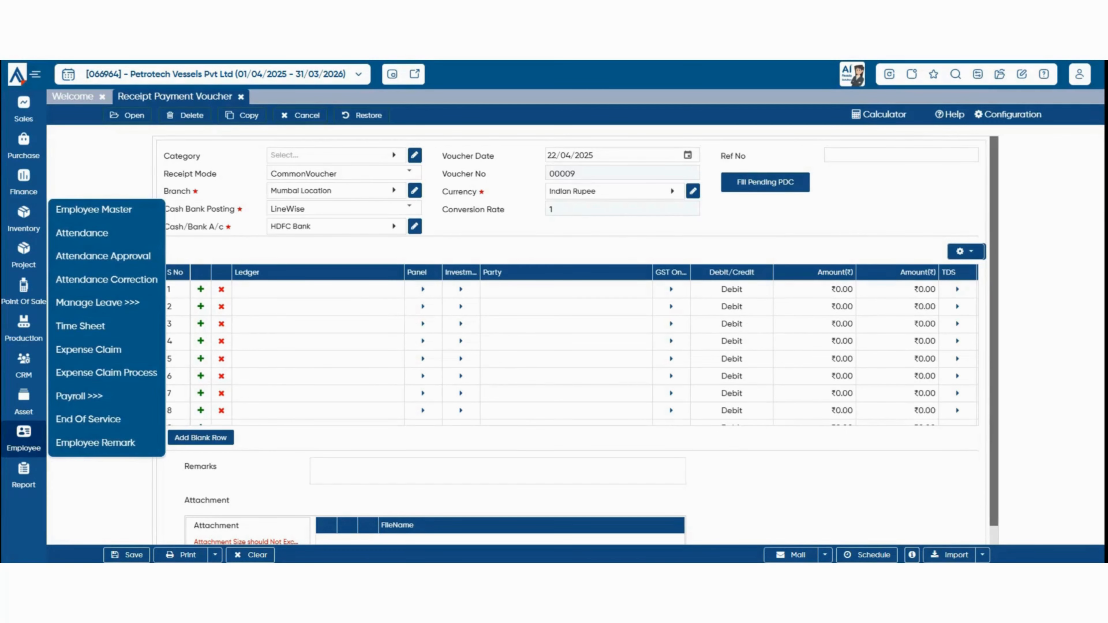
pyautogui.moveTo(98, 303)
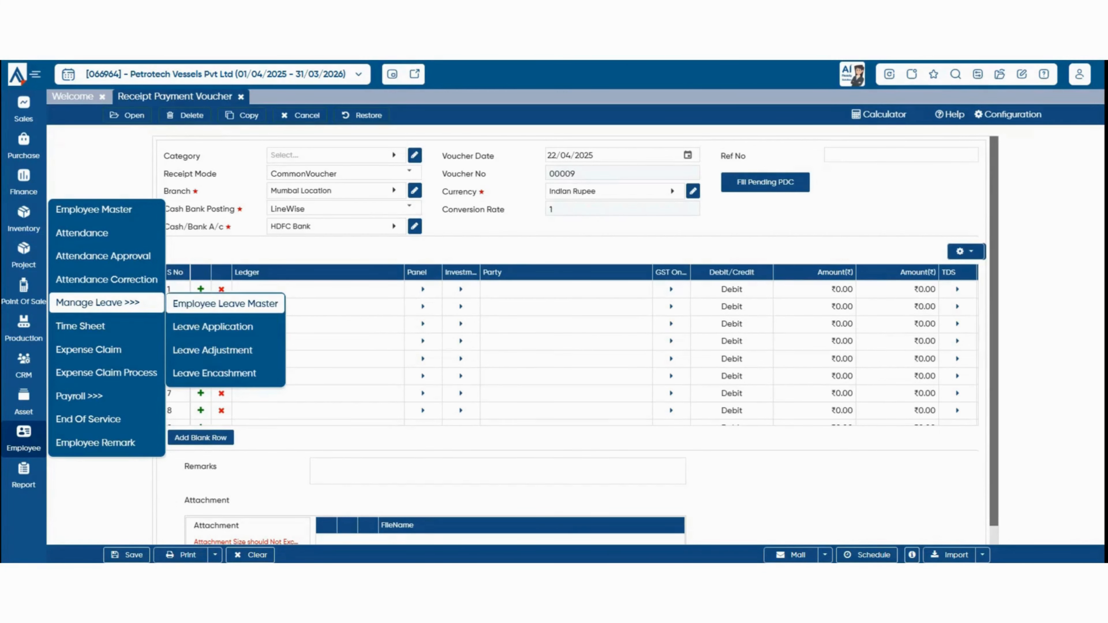
pyautogui.click(225, 303)
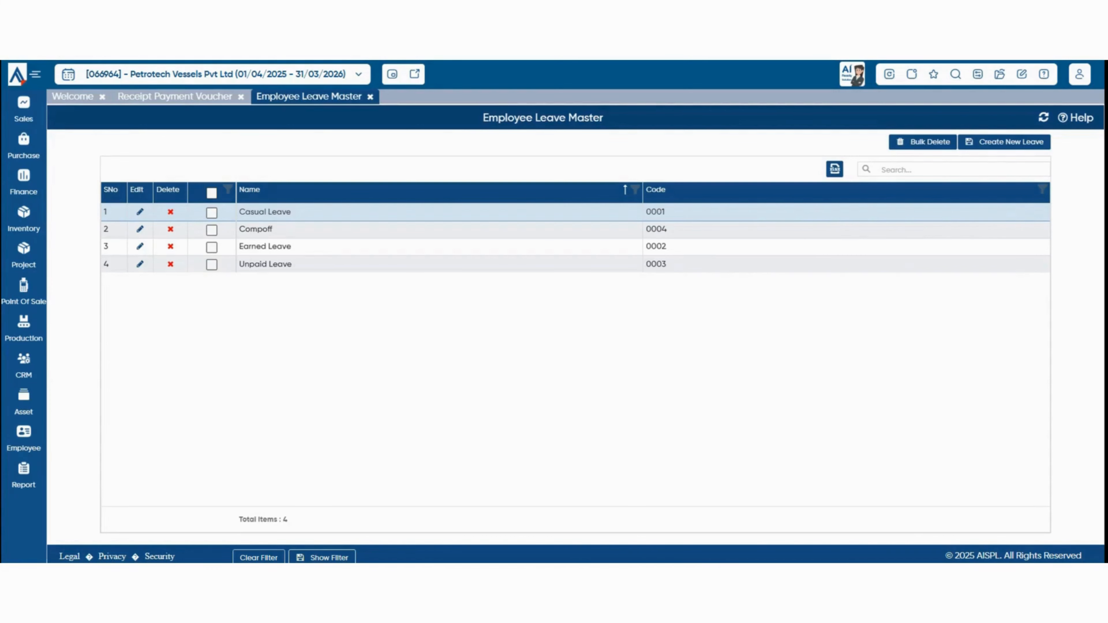
# Start a new leave type described as 'Sick Leave' with leave type SickLeave.
pyautogui.click(1004, 142)
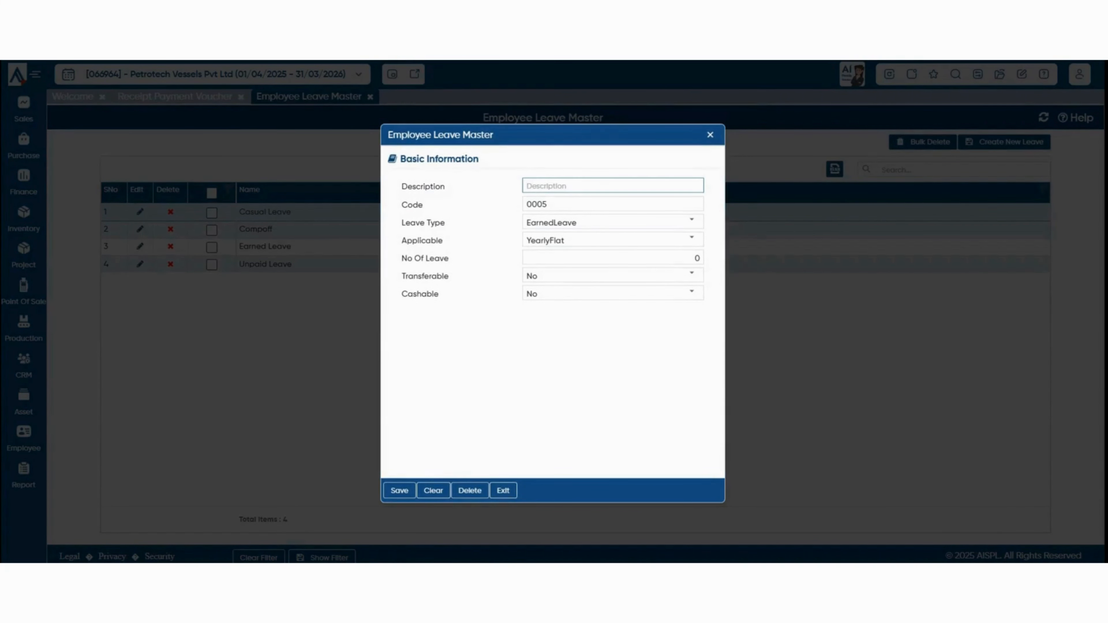
pyautogui.write('sick ed')
pyautogui.hotkey('ctrl', 'a')
pyautogui.write('Sick Leave')
pyautogui.click(691, 220)
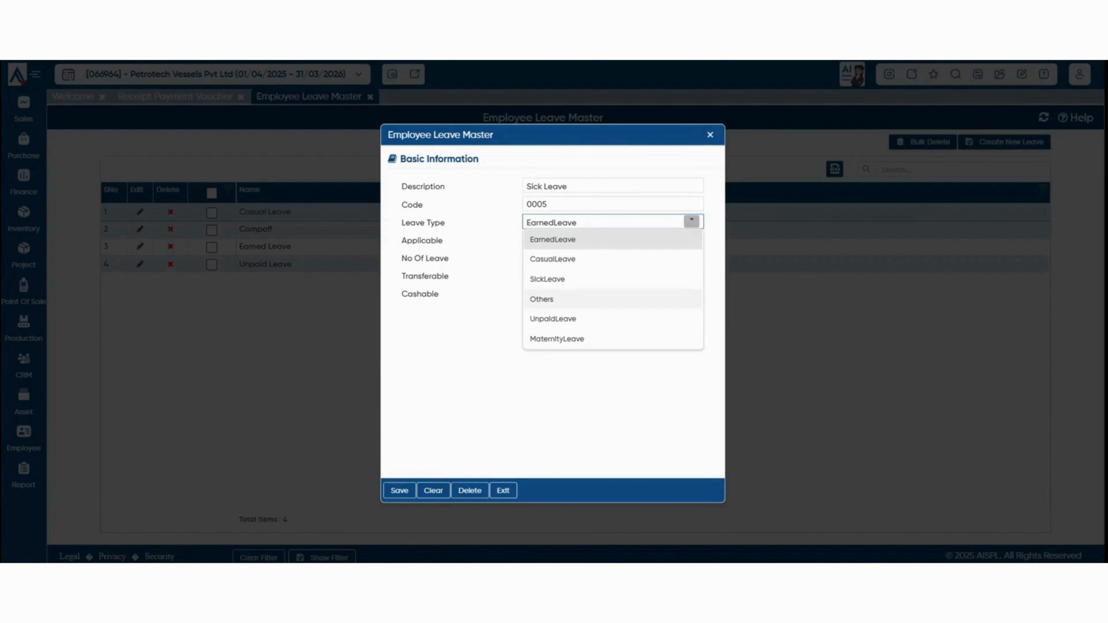
pyautogui.click(547, 279)
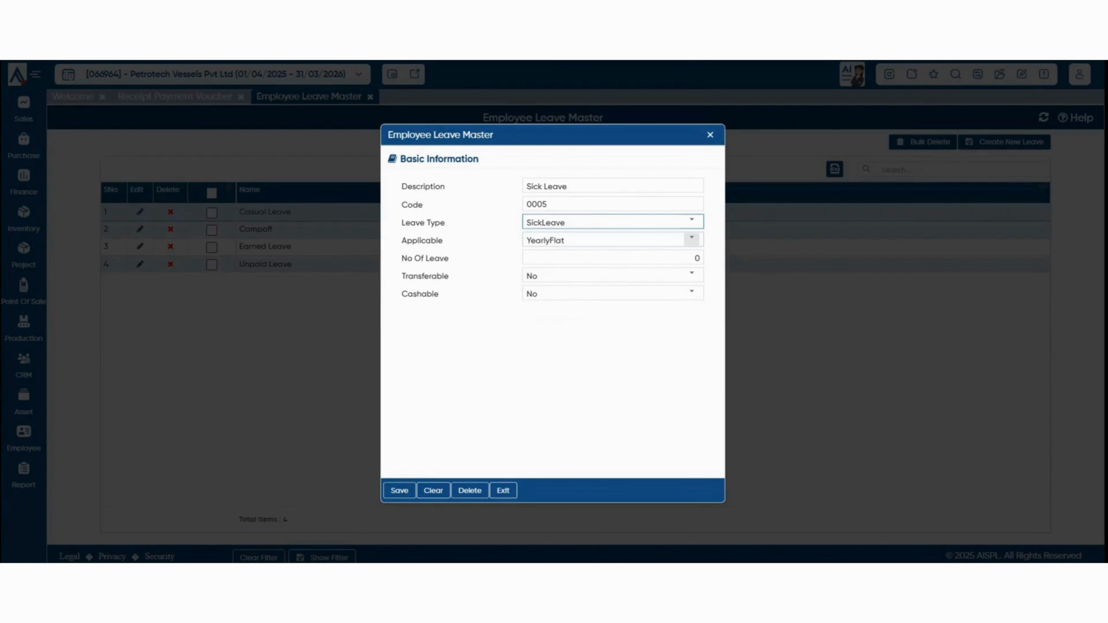
# Make it MonthlyFlat with 1 leave, transferable but not cashable, and save it.
pyautogui.click(692, 239)
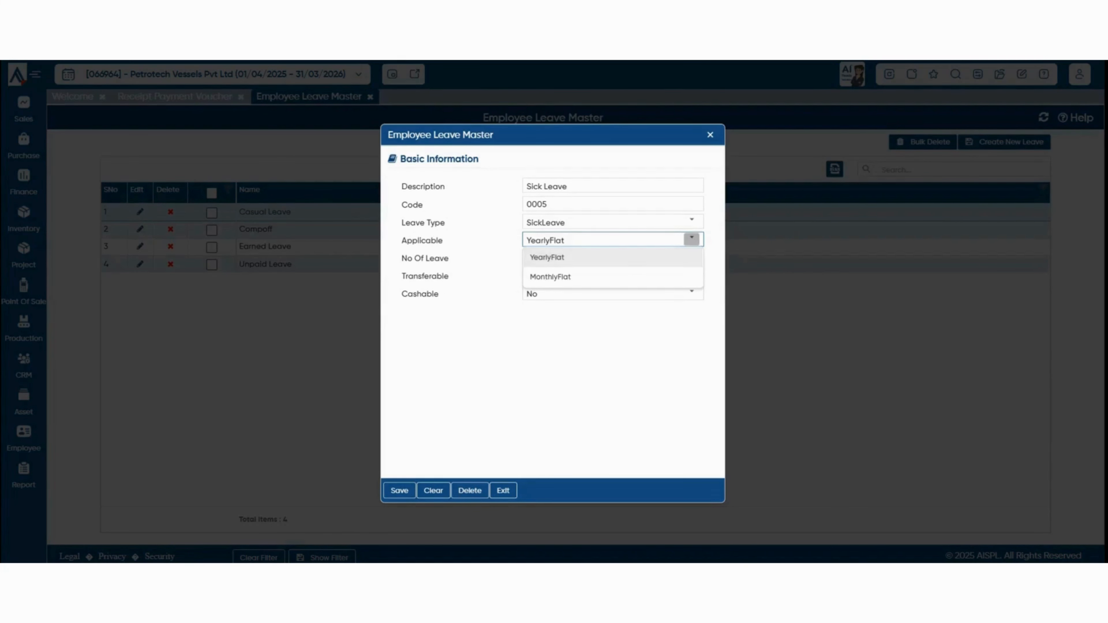
pyautogui.press('Down')
pyautogui.press('Return')
pyautogui.press('Tab')
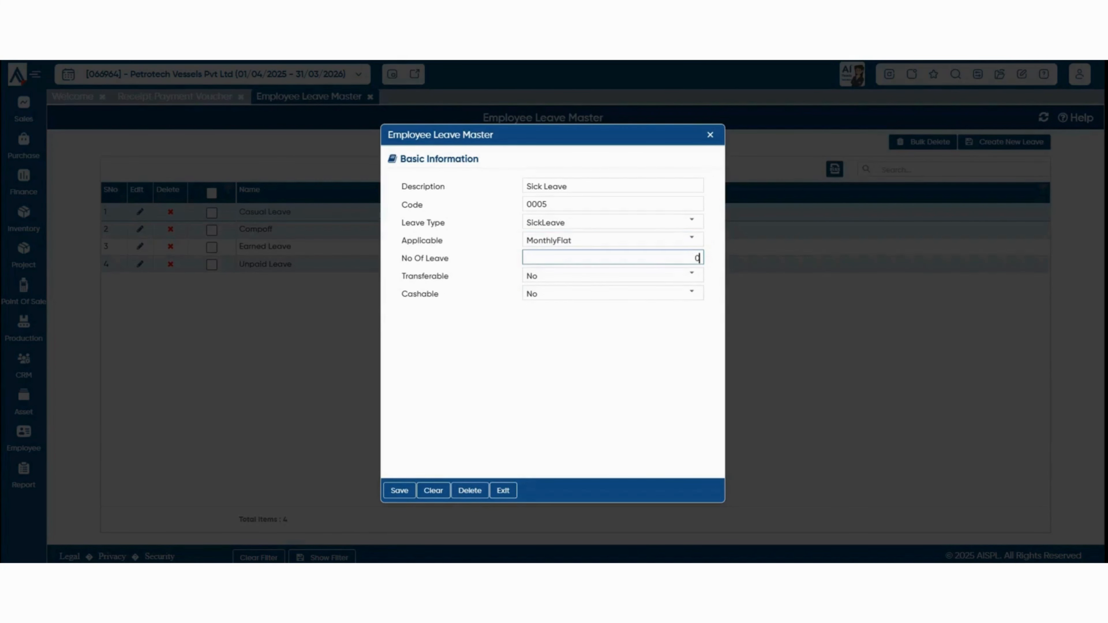
pyautogui.write('1')
pyautogui.press('Tab')
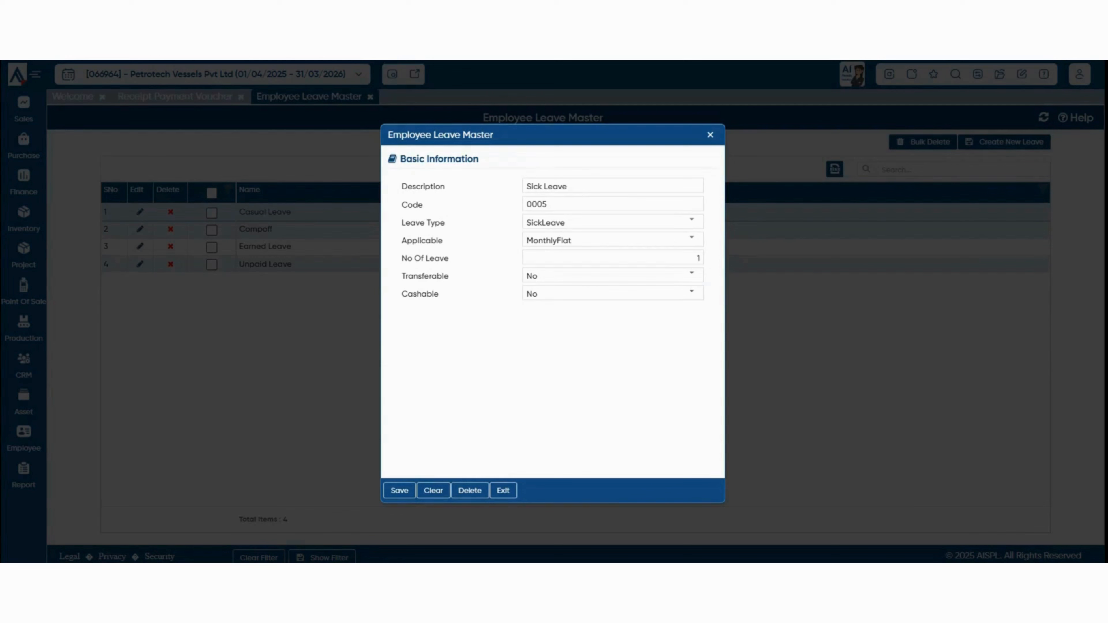
pyautogui.click(691, 274)
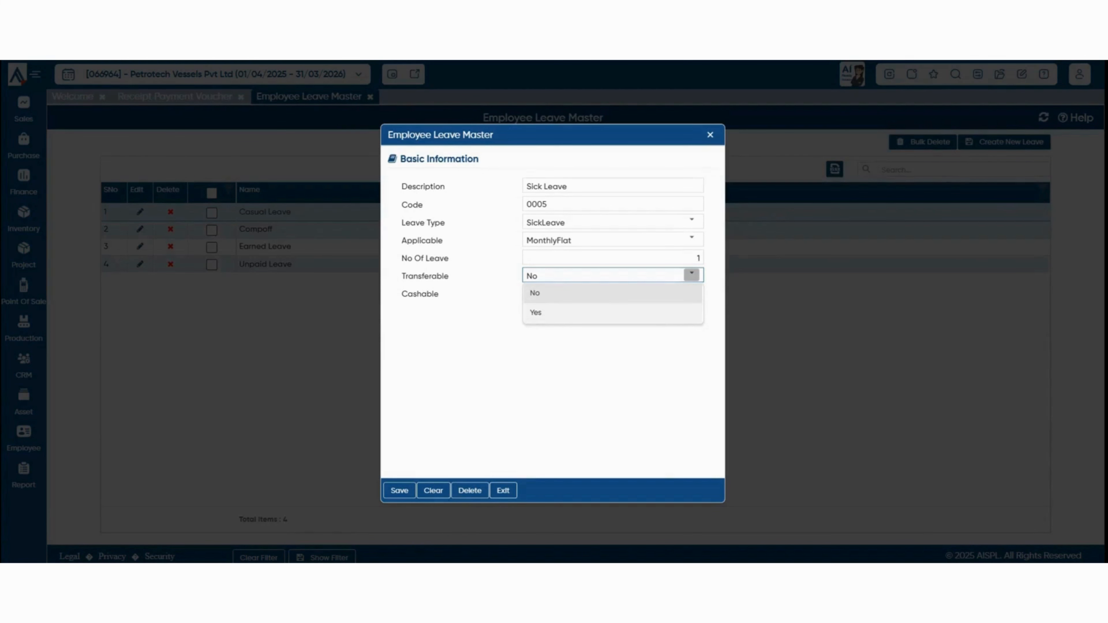
pyautogui.click(567, 313)
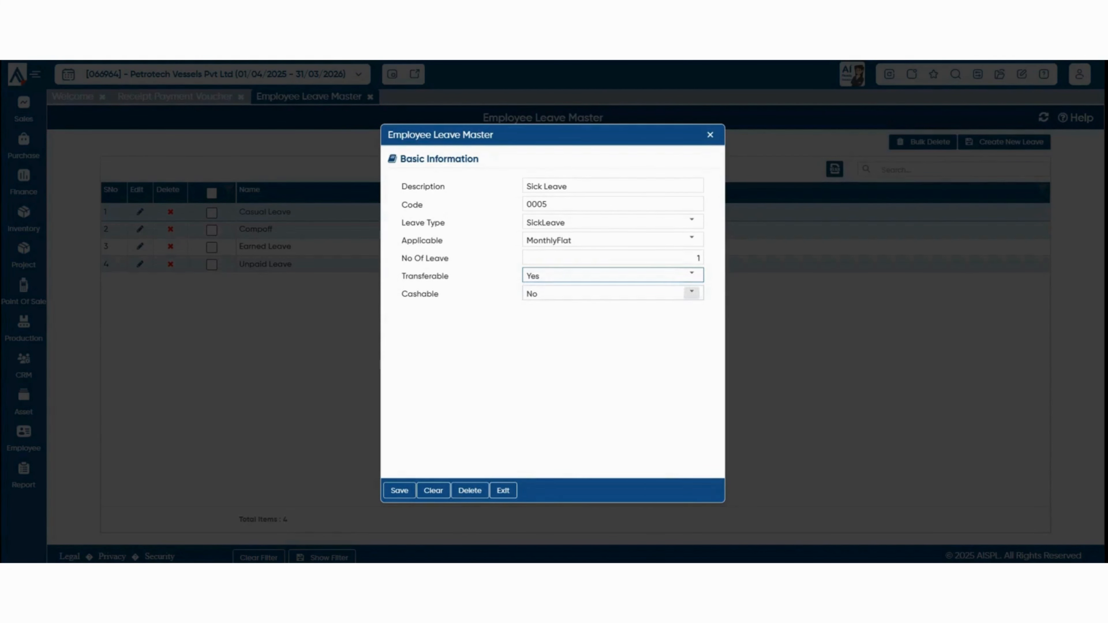
pyautogui.click(692, 293)
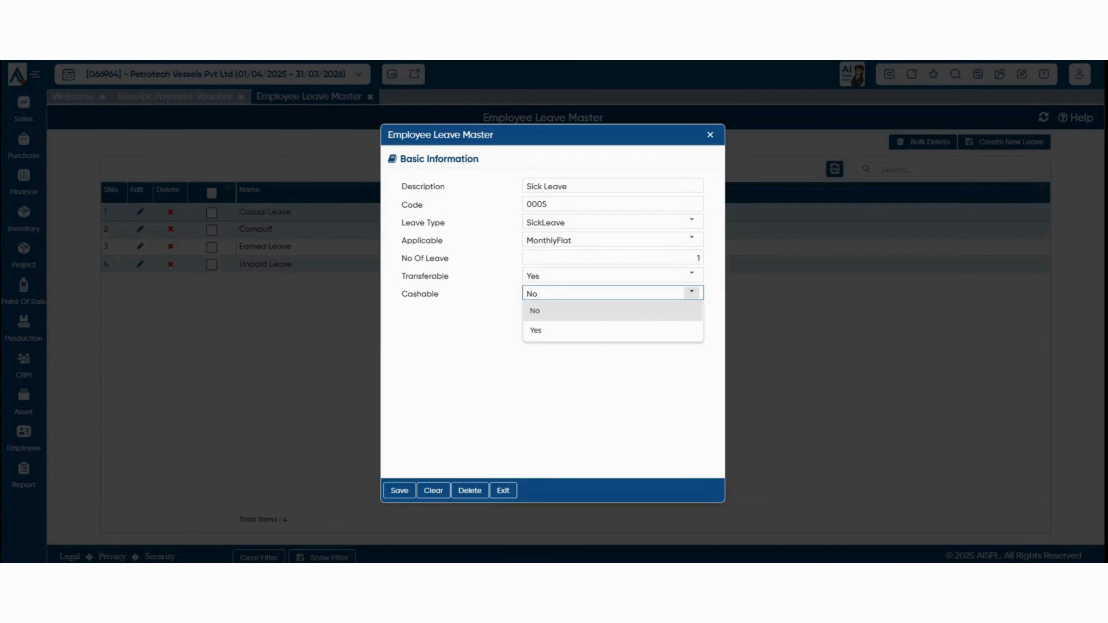
pyautogui.click(613, 376)
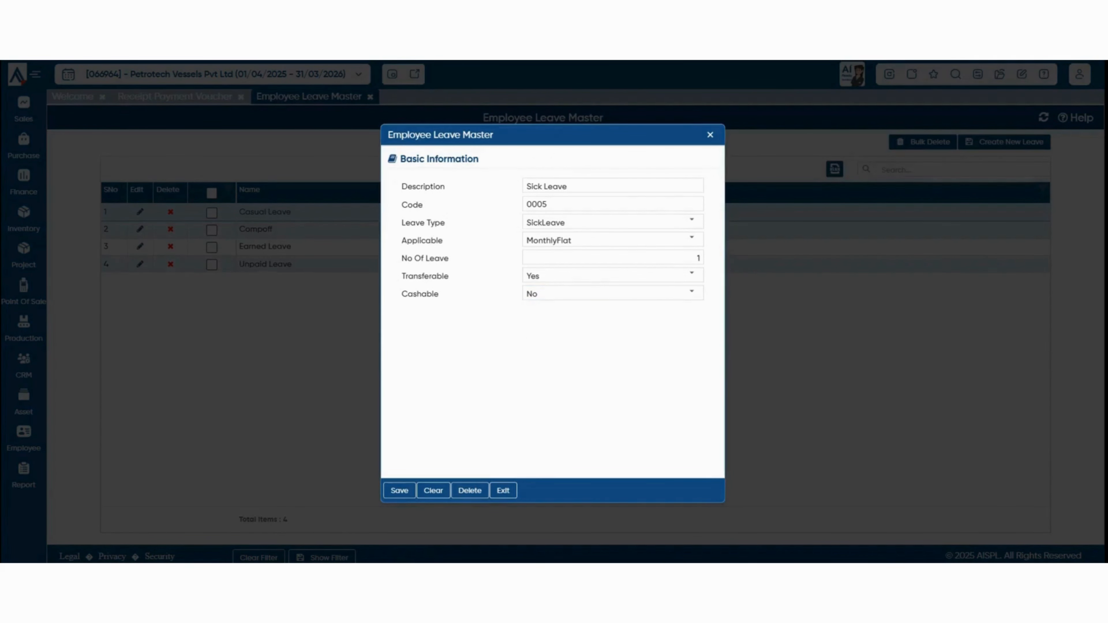
pyautogui.click(399, 490)
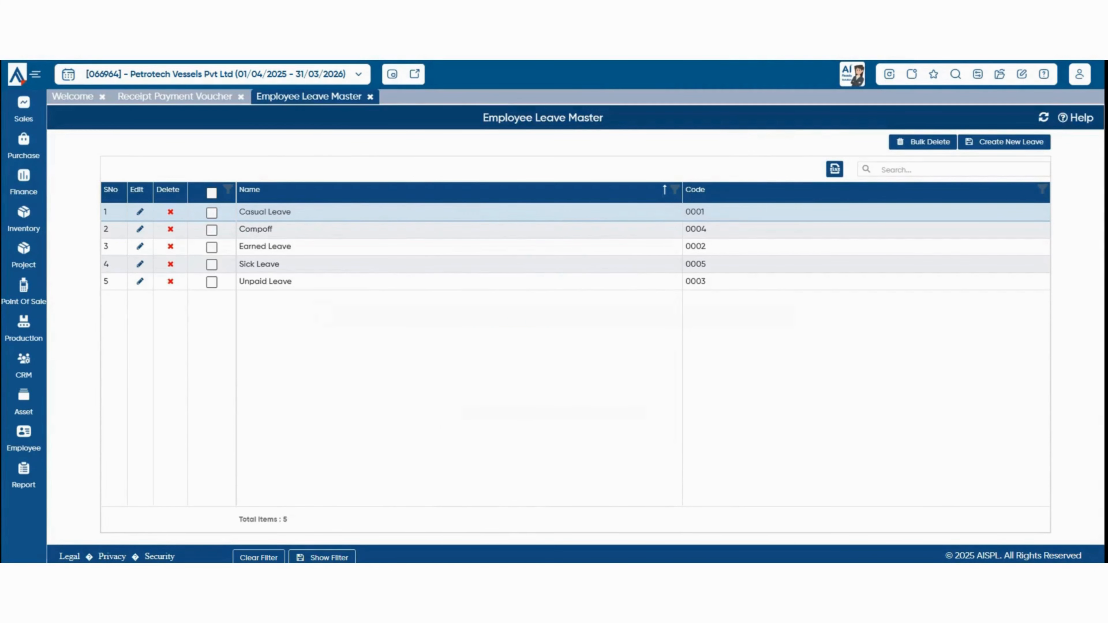
# In Employee 1's Employee Master record, tick Sick Leave as applicable and save.
pyautogui.click(24, 439)
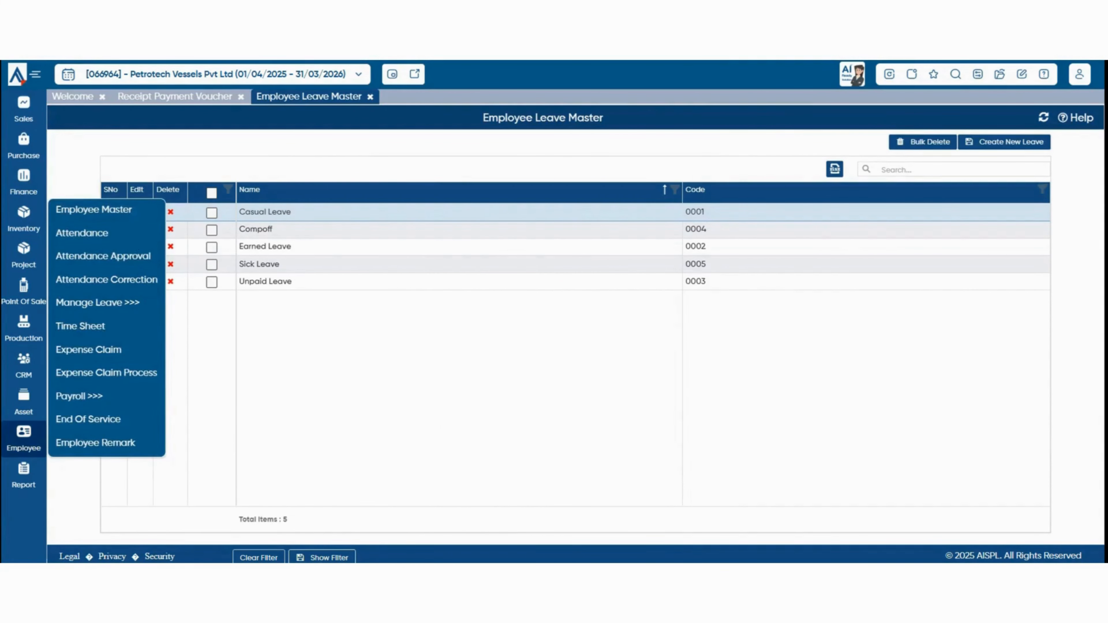
pyautogui.click(94, 210)
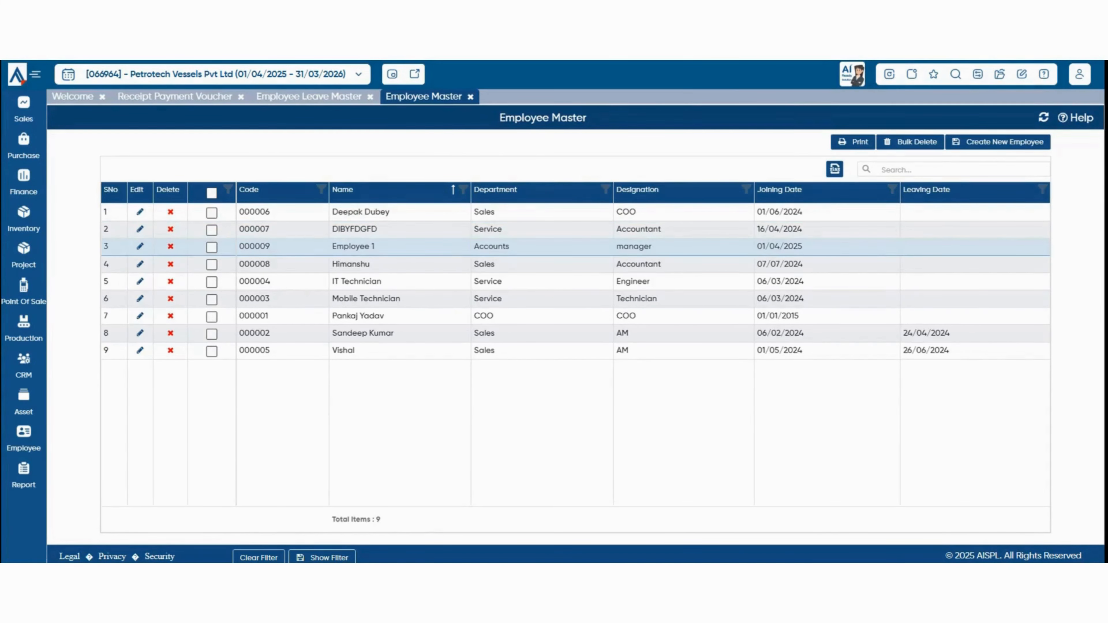
pyautogui.click(140, 246)
pyautogui.scroll(-7, 632, 275)
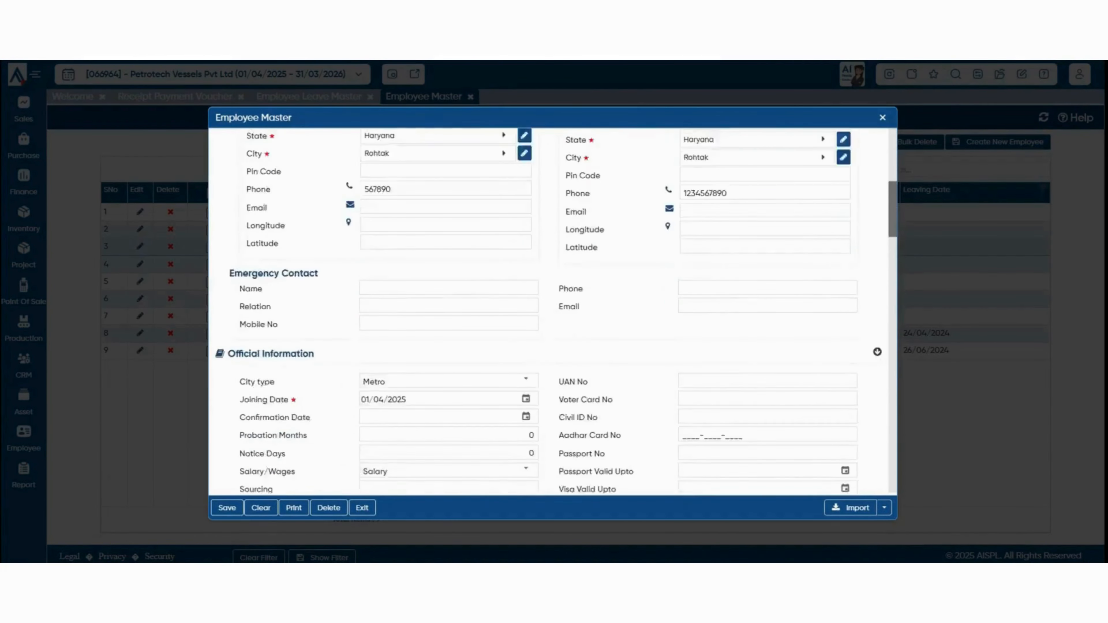
pyautogui.scroll(-12, 552, 312)
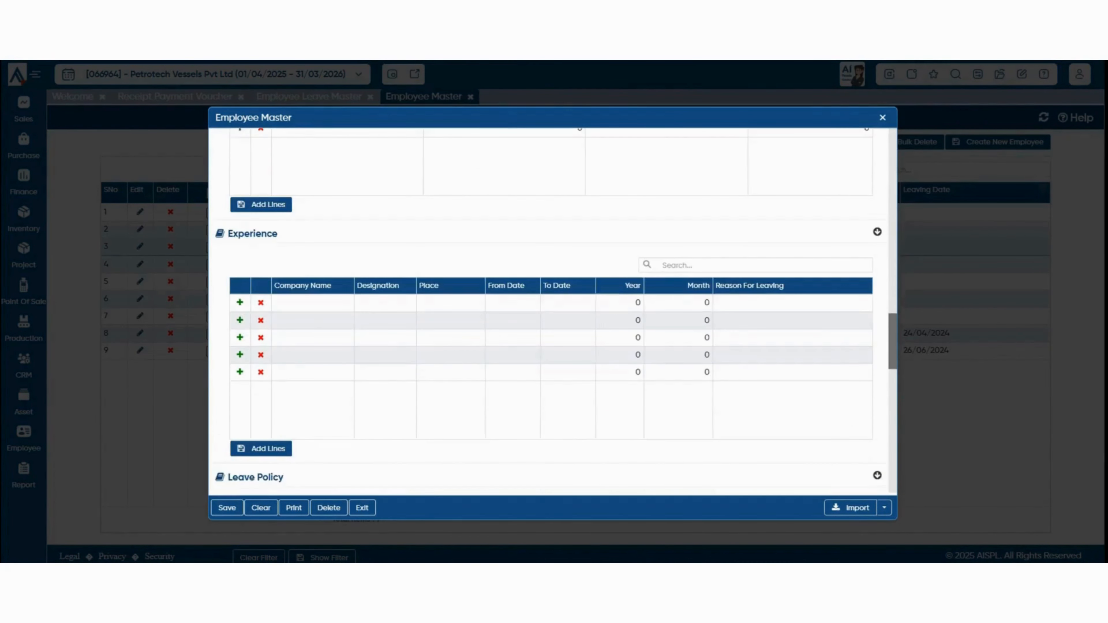
pyautogui.scroll(-5, 553, 312)
pyautogui.moveTo(233, 288); pyautogui.dragTo(274, 354)
pyautogui.click(844, 355)
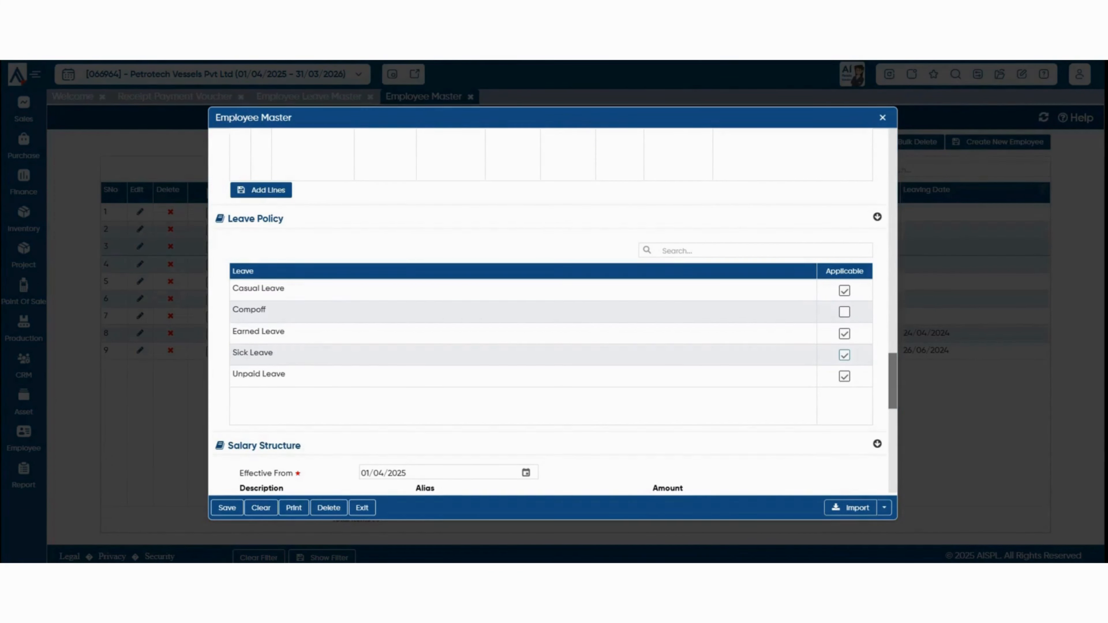
pyautogui.click(227, 509)
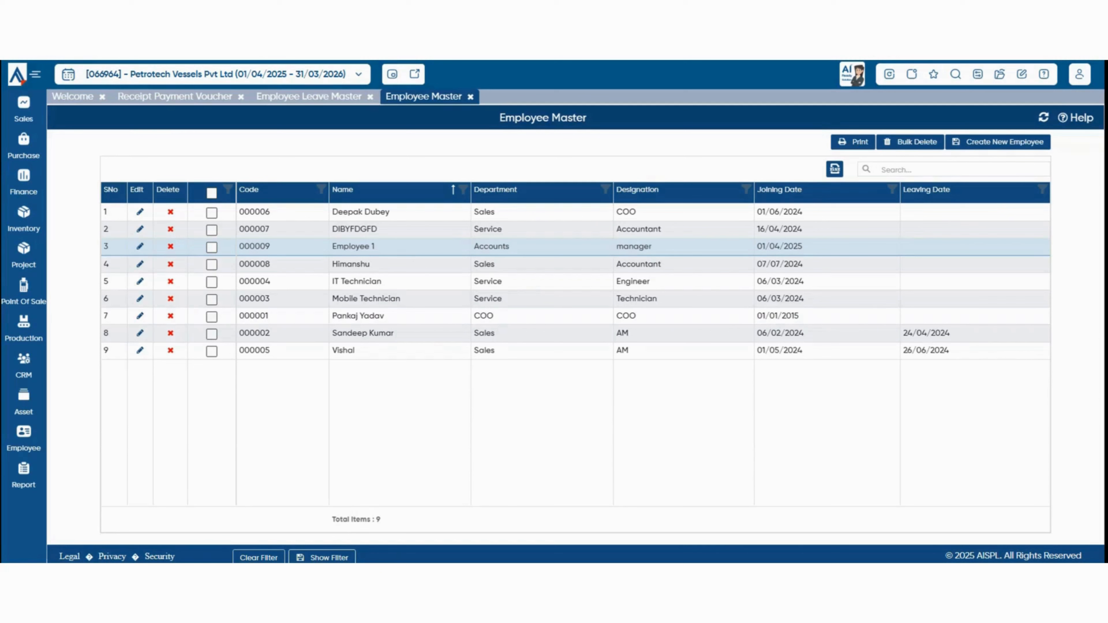
# Enter an opening Sick Leave balance of 3 for Employee 1, save, and refresh to the dashboard.
pyautogui.click(1000, 74)
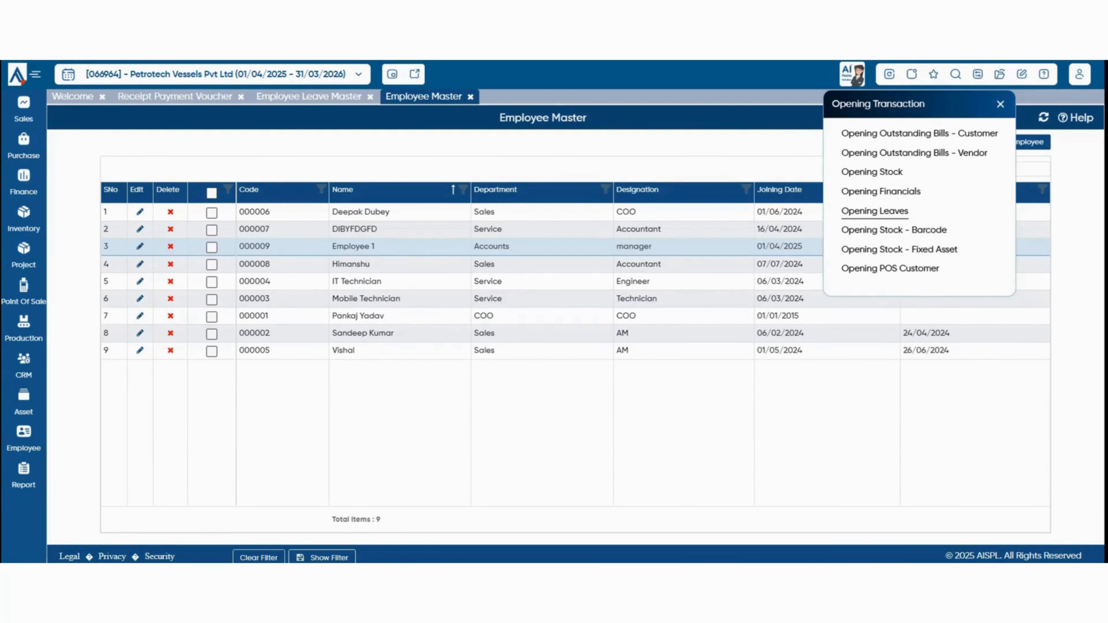
pyautogui.click(875, 211)
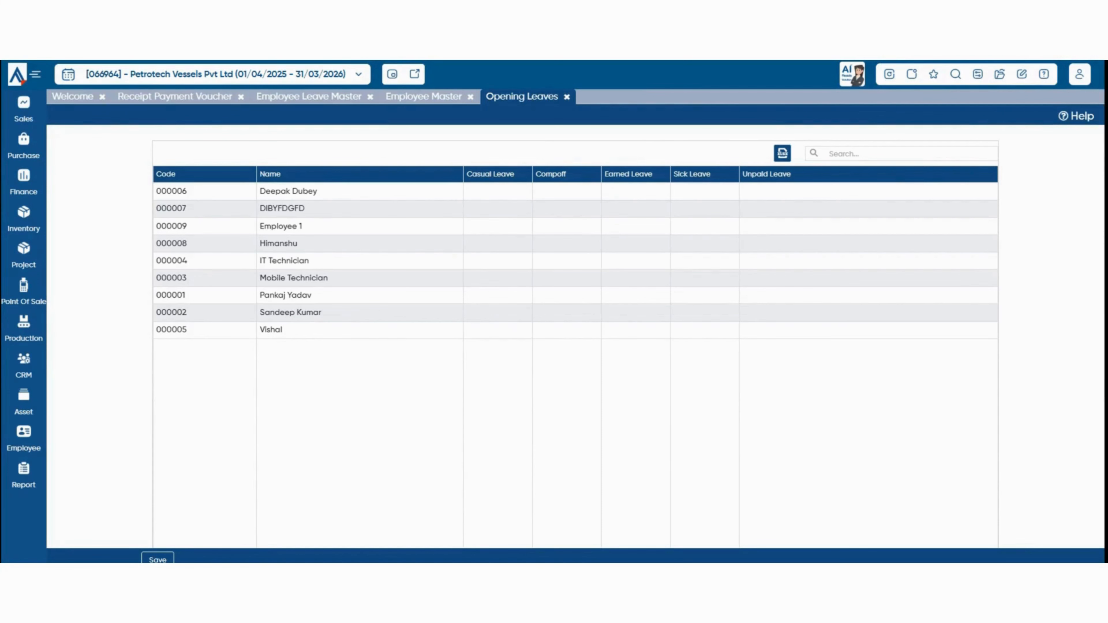
pyautogui.click(705, 226)
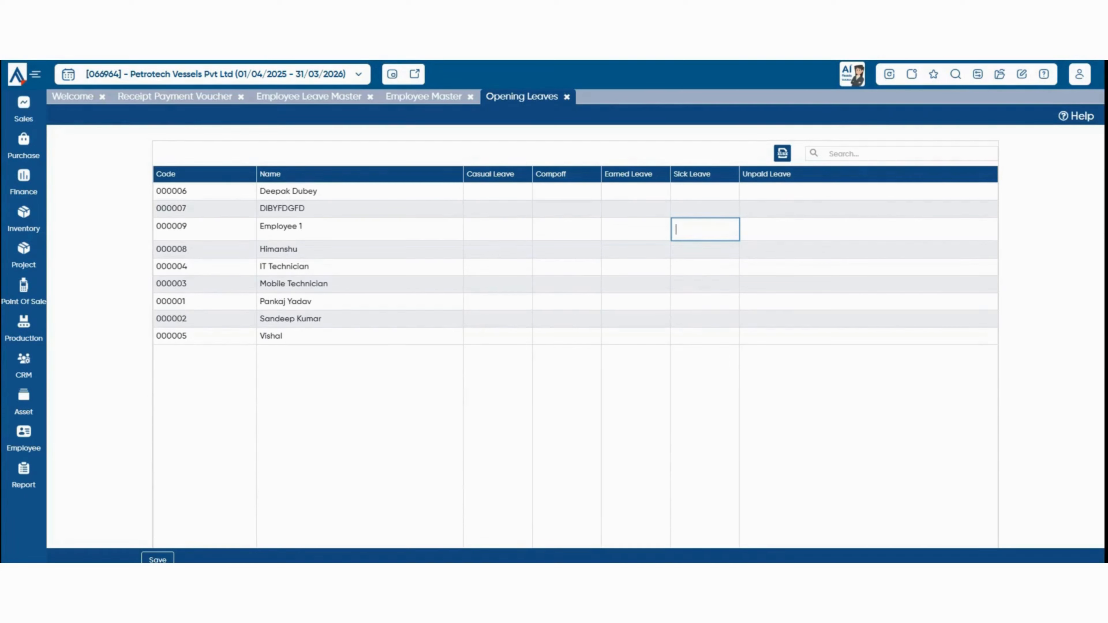
pyautogui.write('3')
pyautogui.click(158, 559)
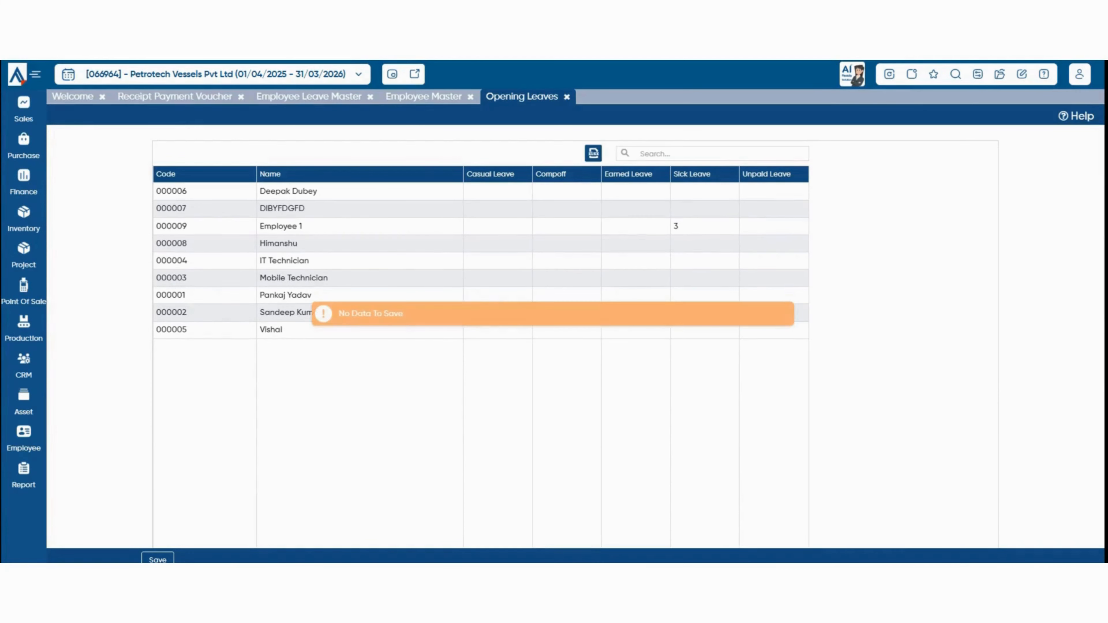
pyautogui.click(158, 559)
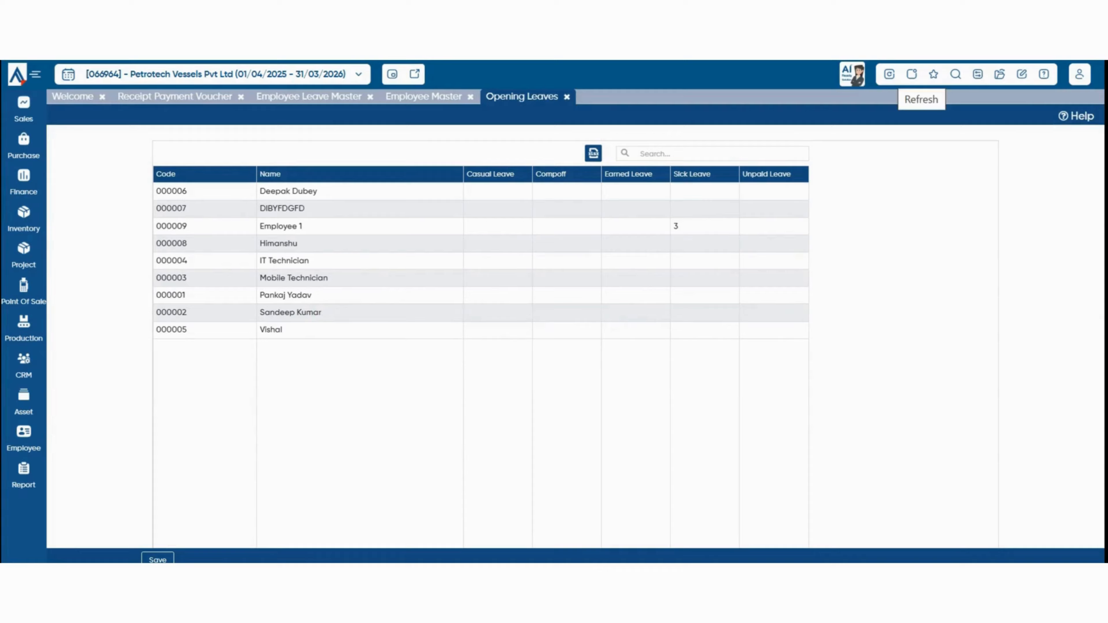
pyautogui.click(911, 74)
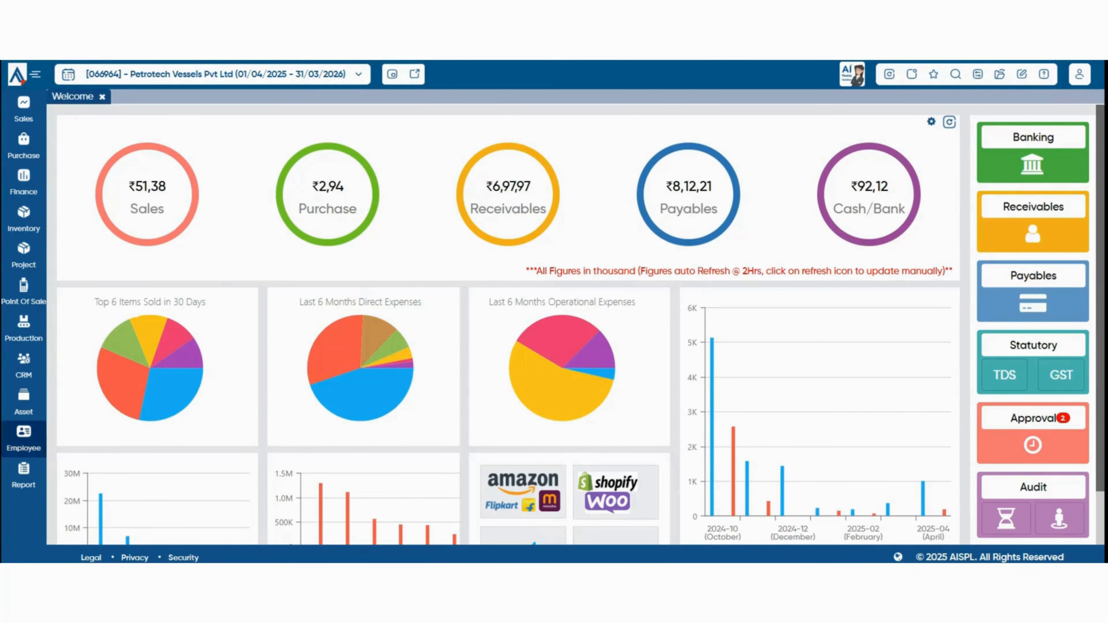
# Start a new leave application for Employee 1 with leave code Sick Leave.
pyautogui.click(24, 437)
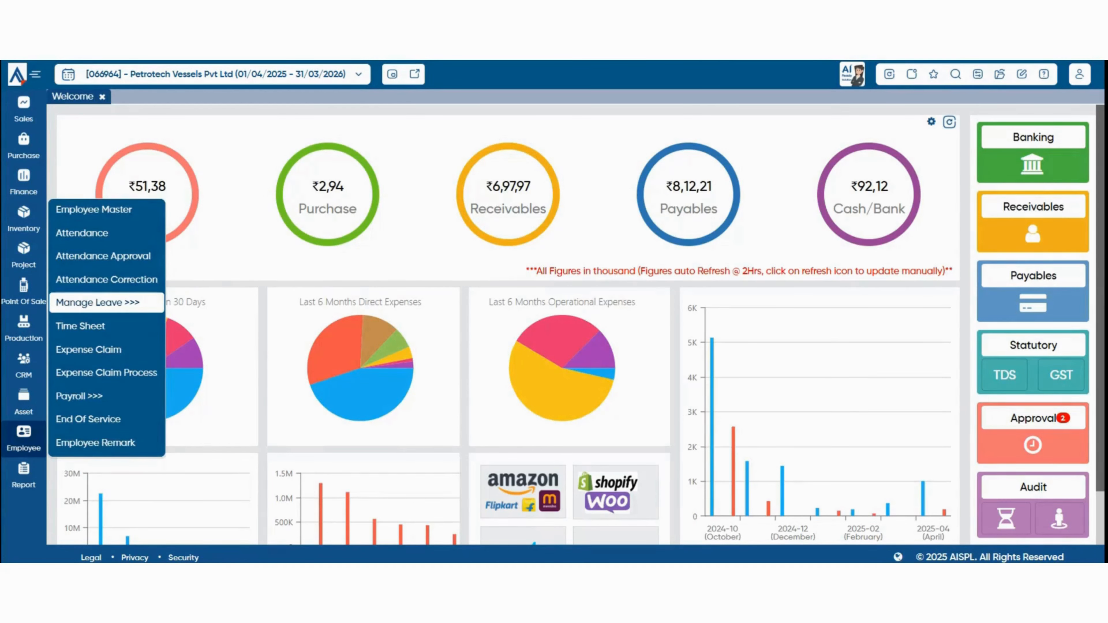
pyautogui.moveTo(107, 303)
pyautogui.click(212, 326)
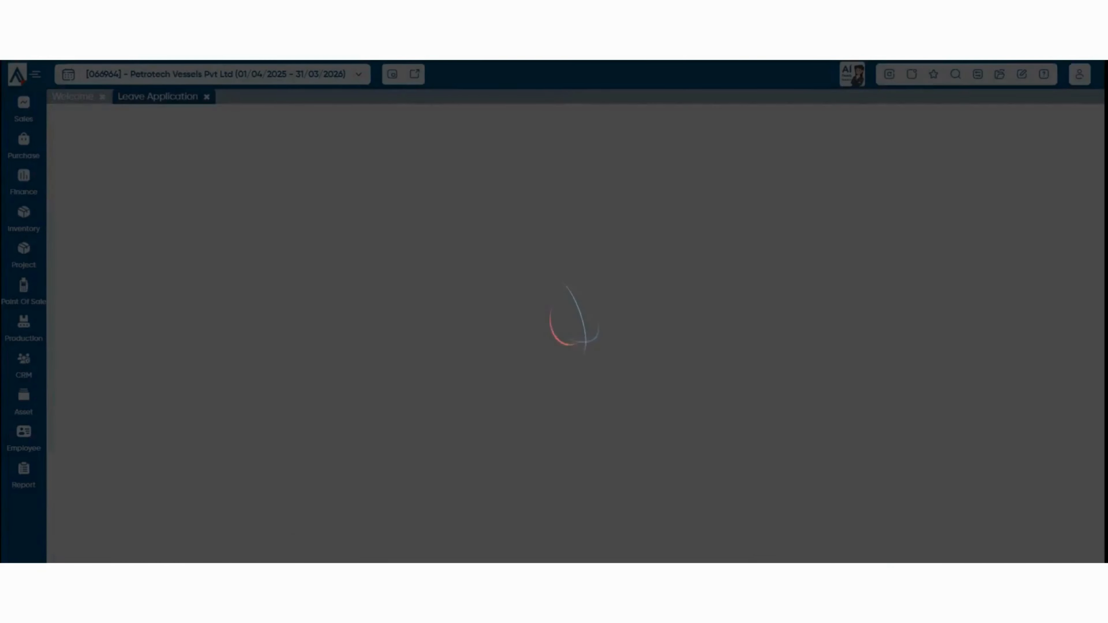
pyautogui.click(531, 178)
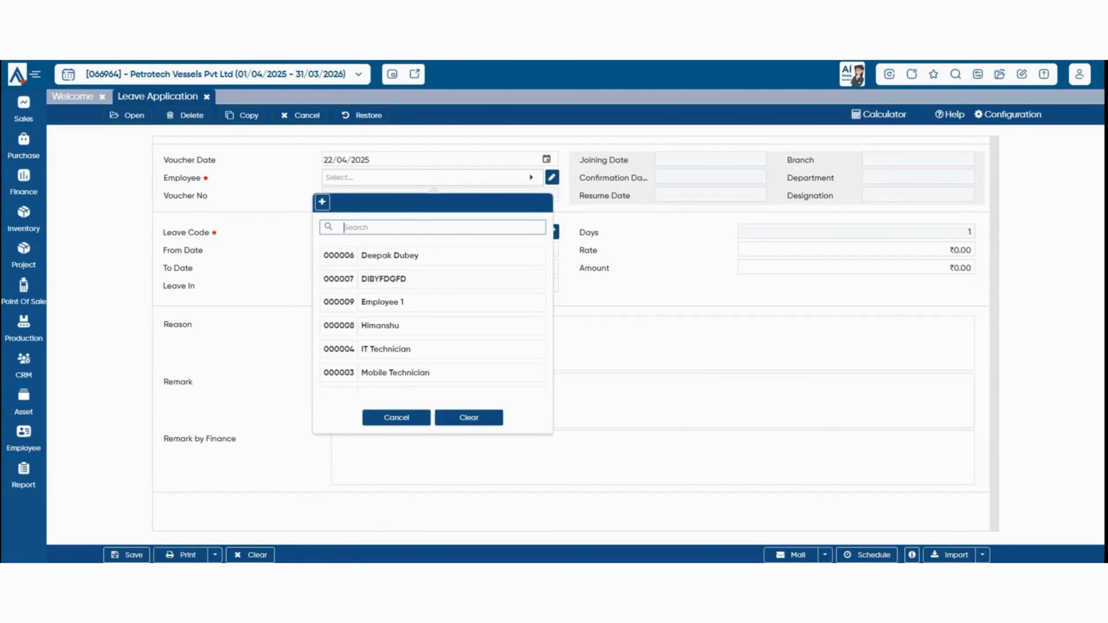
pyautogui.click(433, 302)
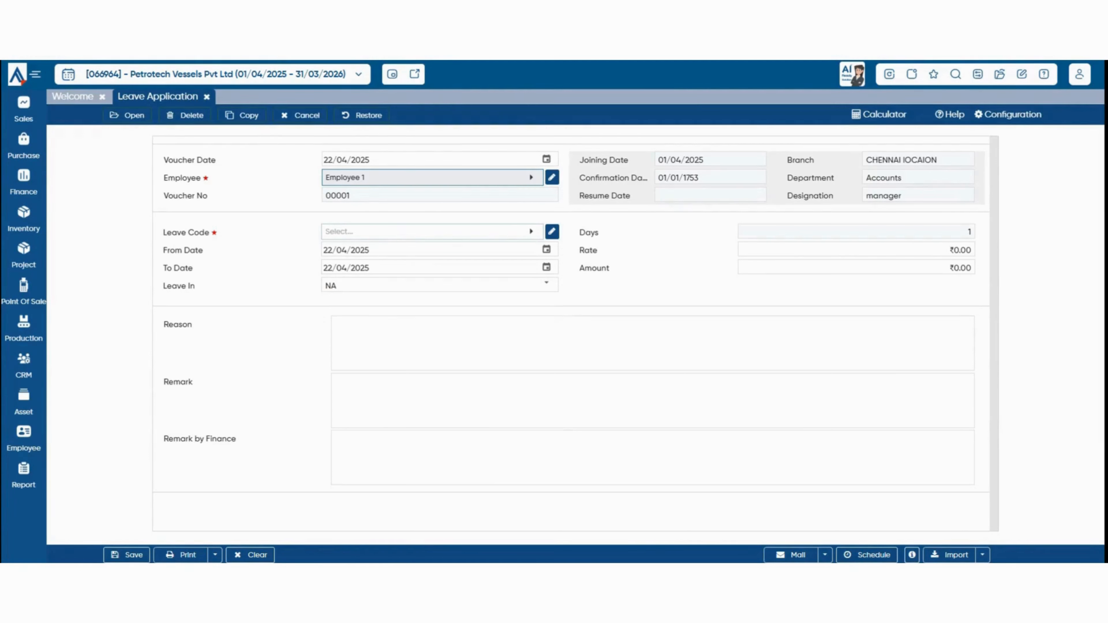
pyautogui.click(433, 232)
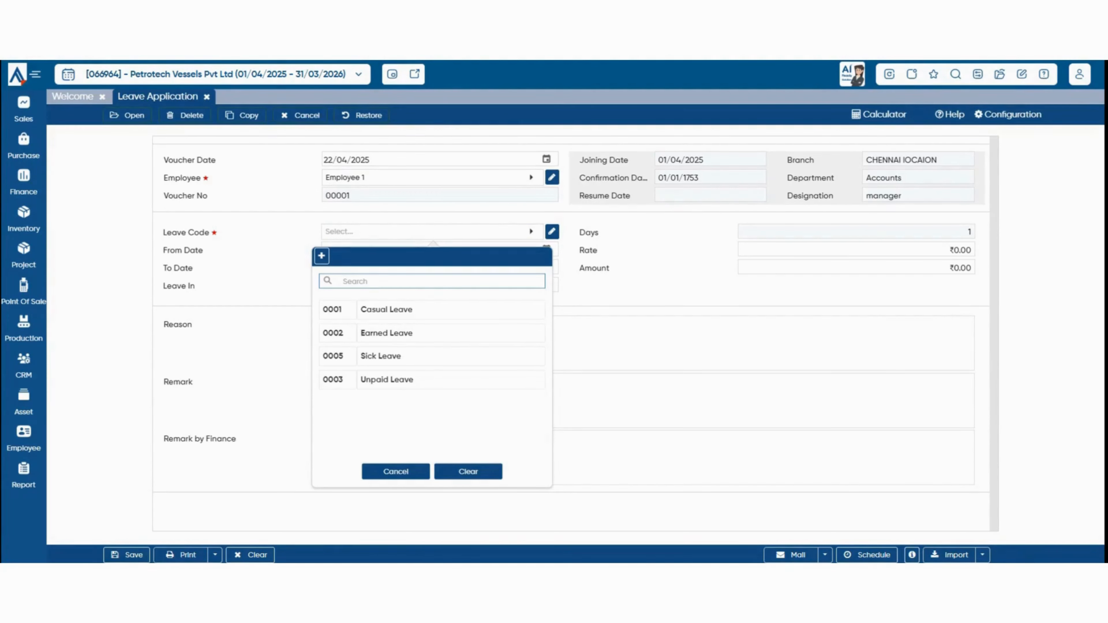
pyautogui.click(384, 356)
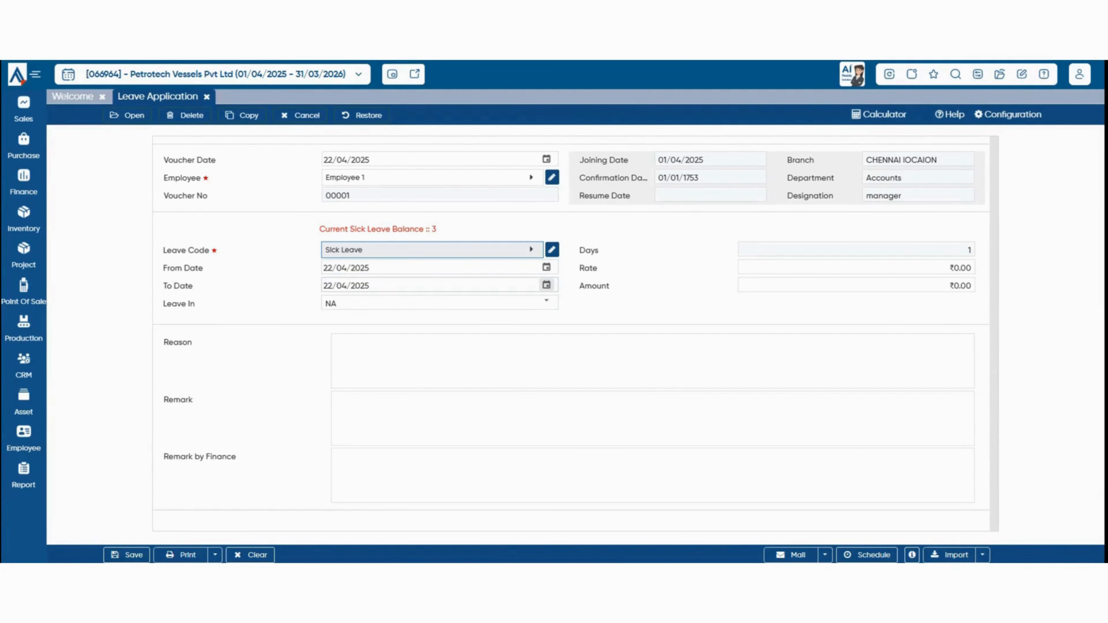
# Keep date 22/04/2025 and Leave In NA, give reason 'high fever', and save.
pyautogui.click(546, 267)
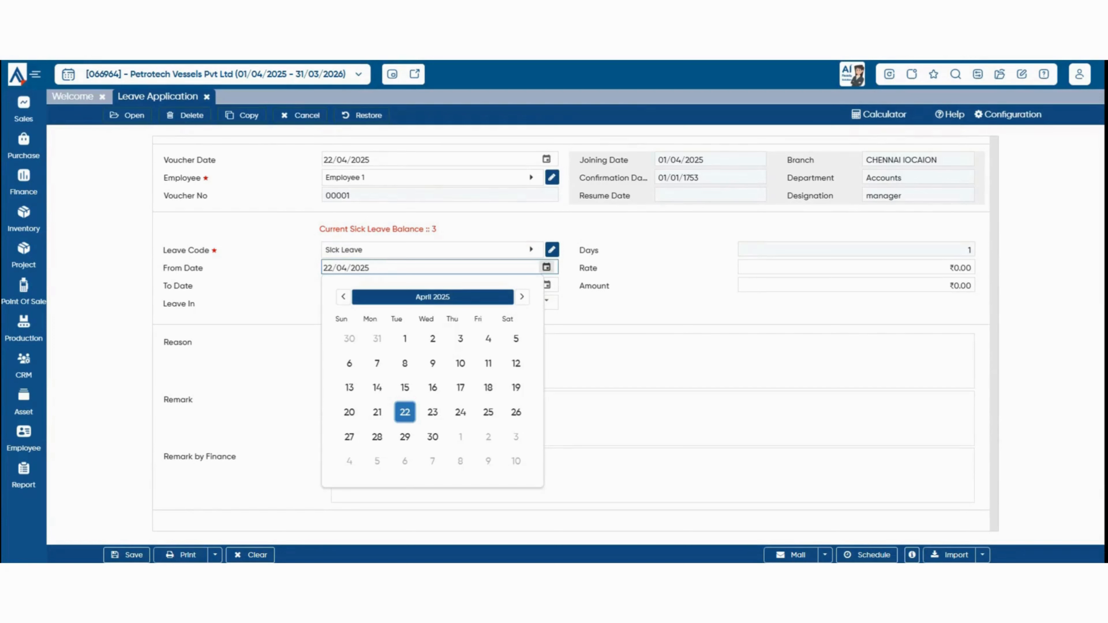
pyautogui.click(602, 312)
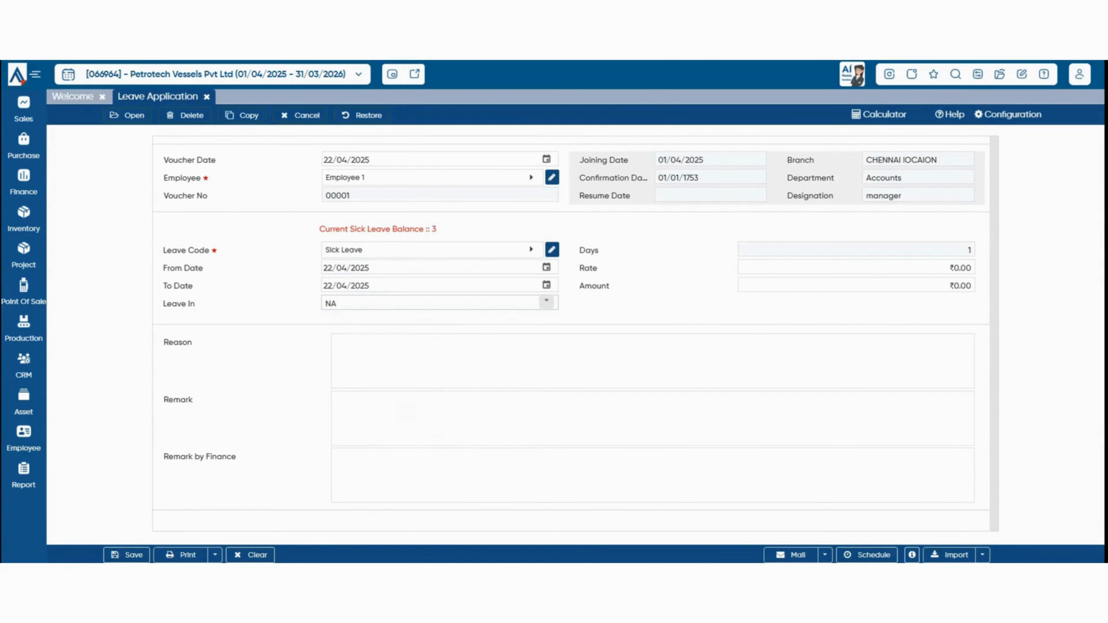
pyautogui.click(547, 302)
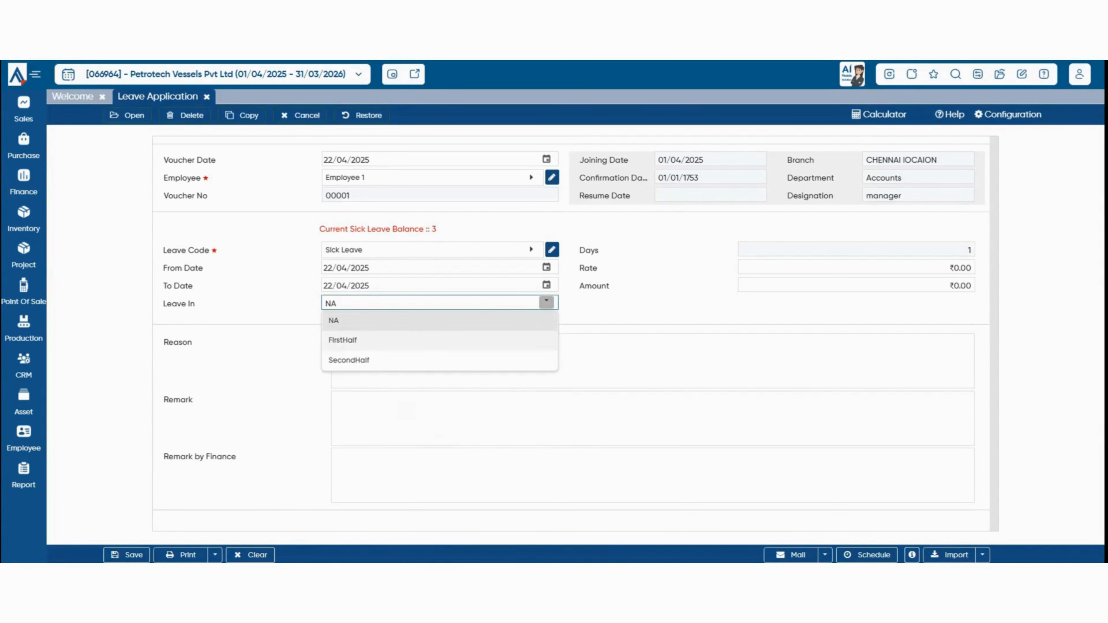
pyautogui.click(611, 312)
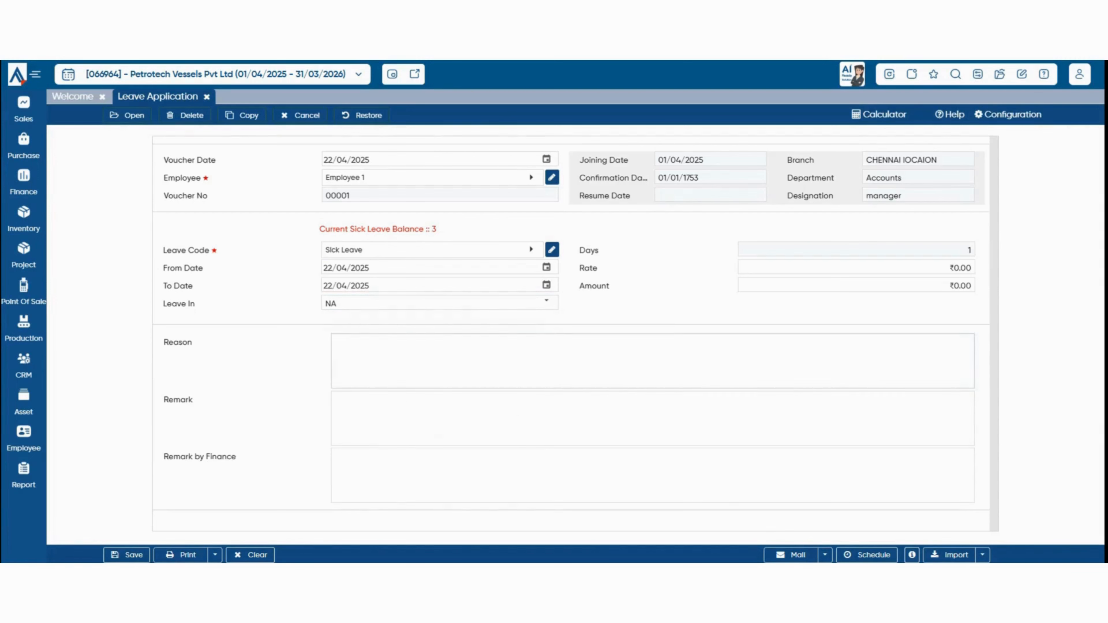
pyautogui.click(611, 361)
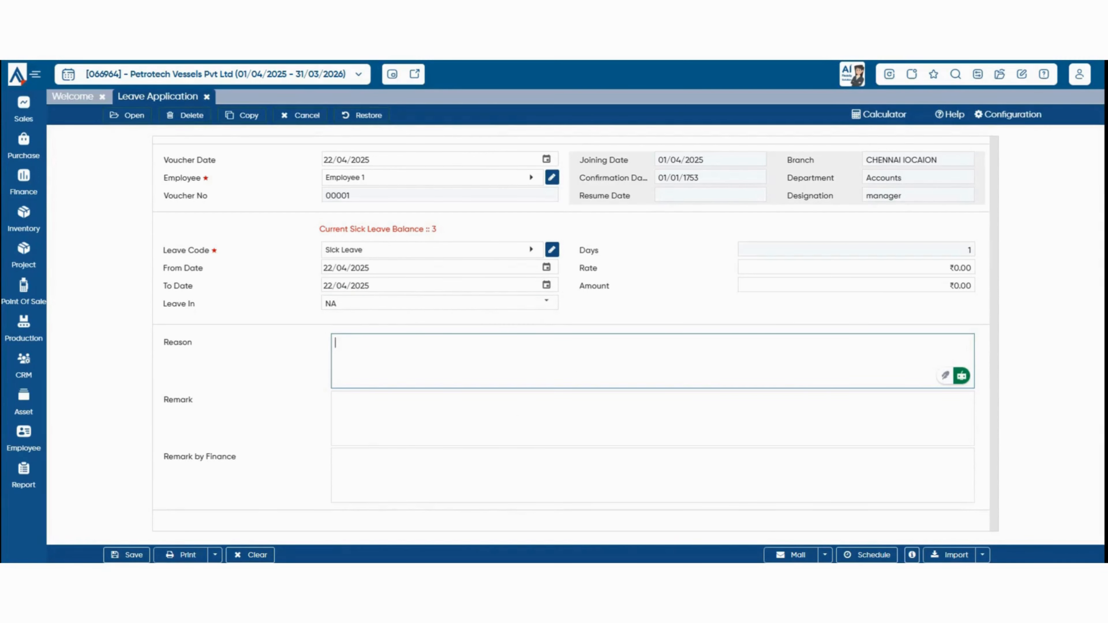
pyautogui.write('high fever')
pyautogui.hotkey('ctrl', 's')
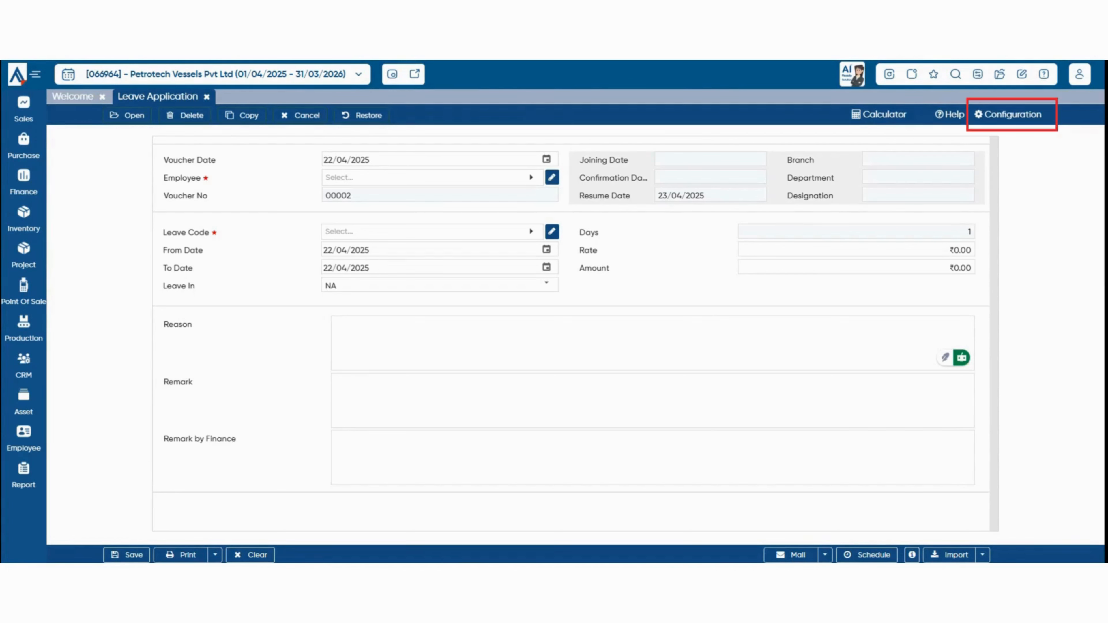
# Set the form's approval requirement to OneLevel in the Approval configuration.
pyautogui.click(1009, 115)
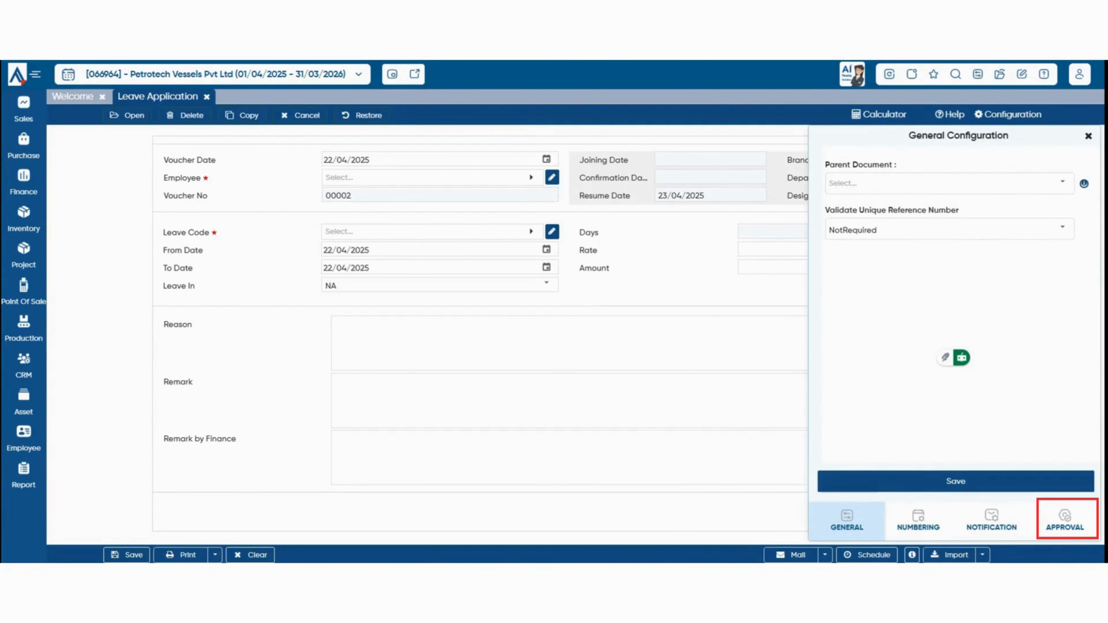
pyautogui.click(1065, 520)
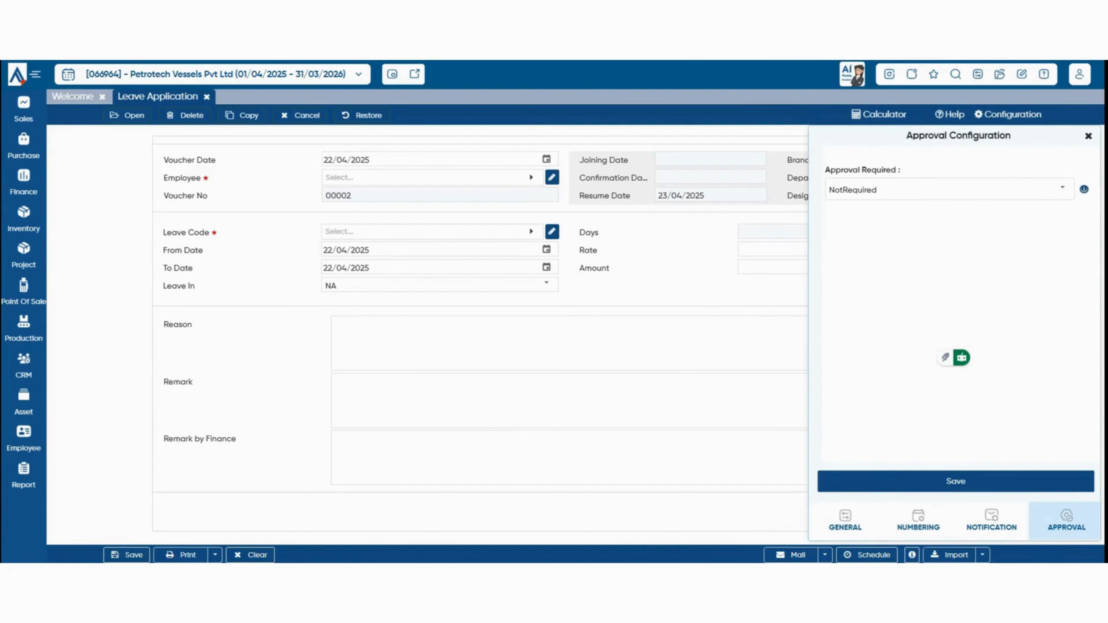
pyautogui.click(1062, 189)
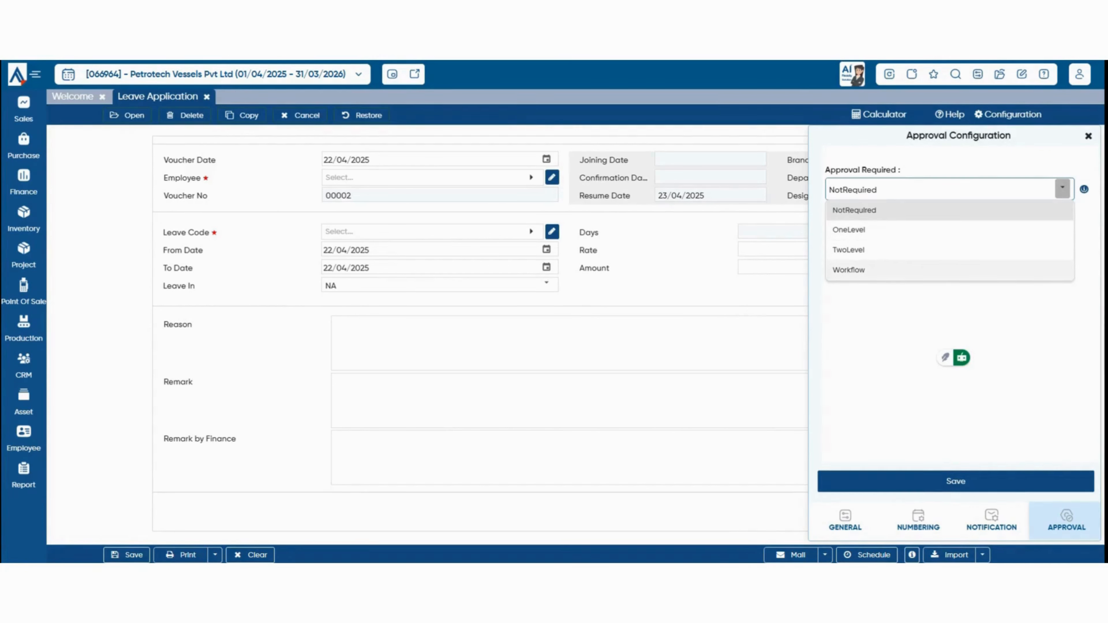
pyautogui.click(916, 231)
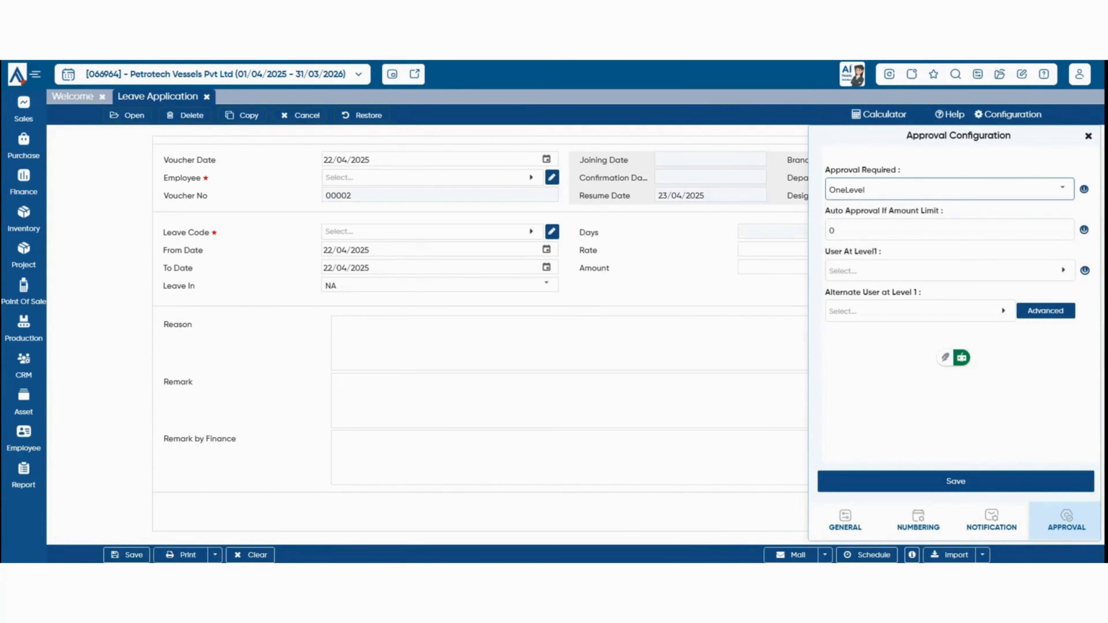
# Try assigning a level 1 approver, clear it again, and bring up Advanced approver mapping.
pyautogui.click(951, 270)
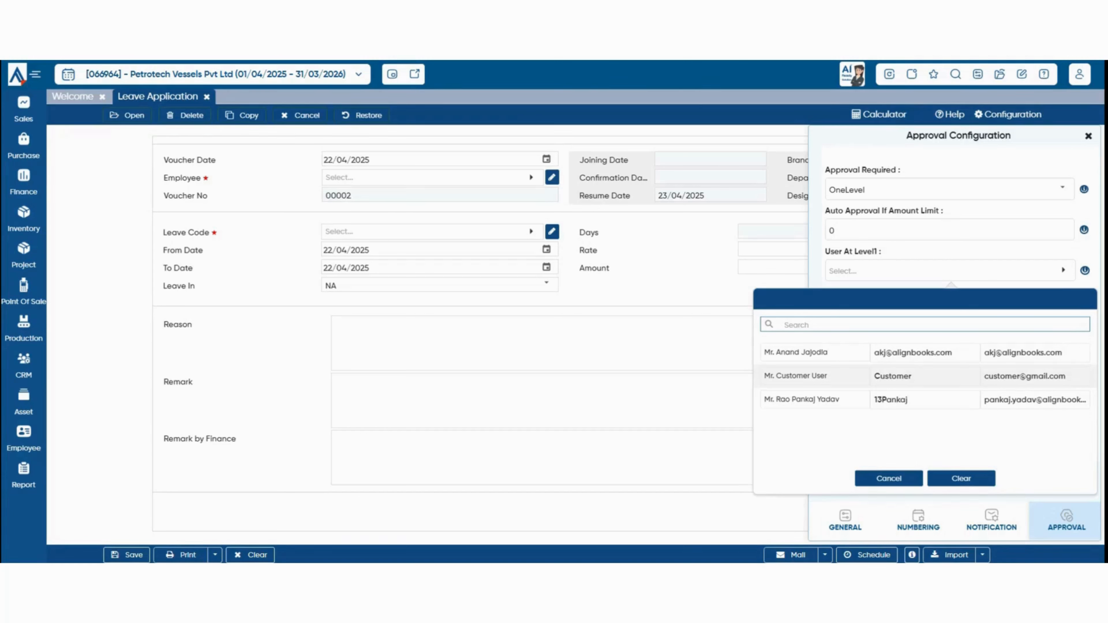
pyautogui.click(921, 400)
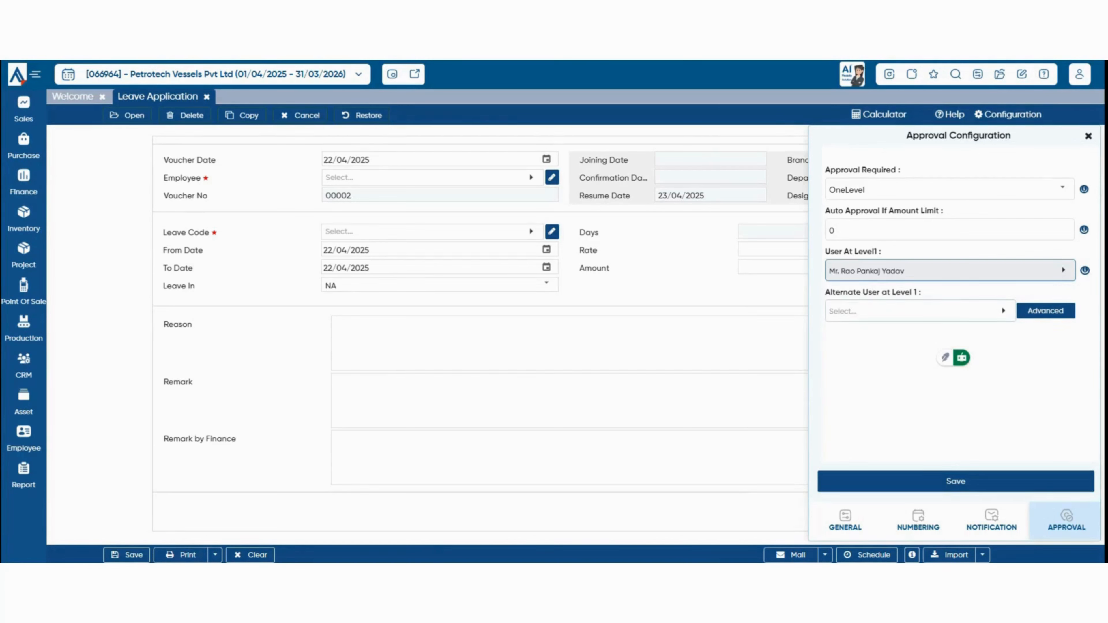
pyautogui.click(921, 311)
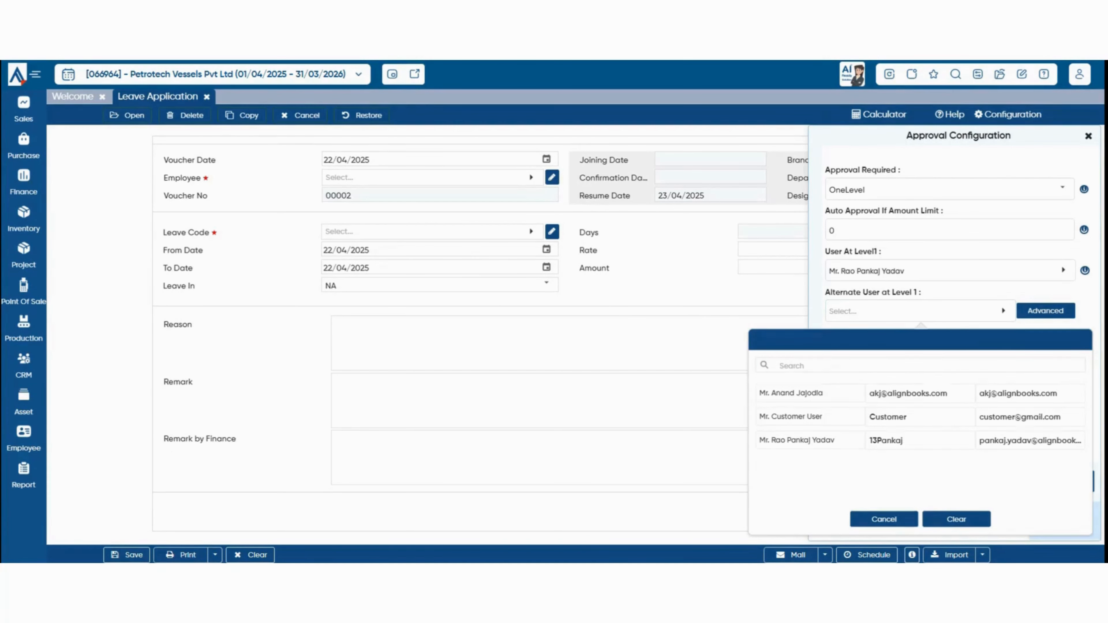
pyautogui.click(898, 520)
pyautogui.click(950, 271)
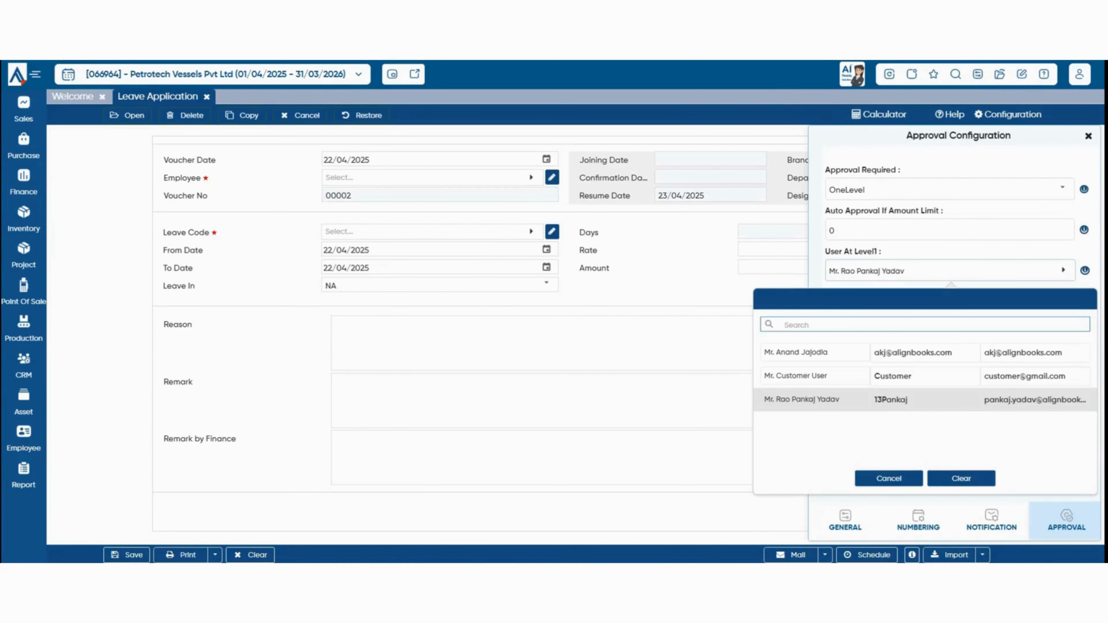
pyautogui.click(961, 479)
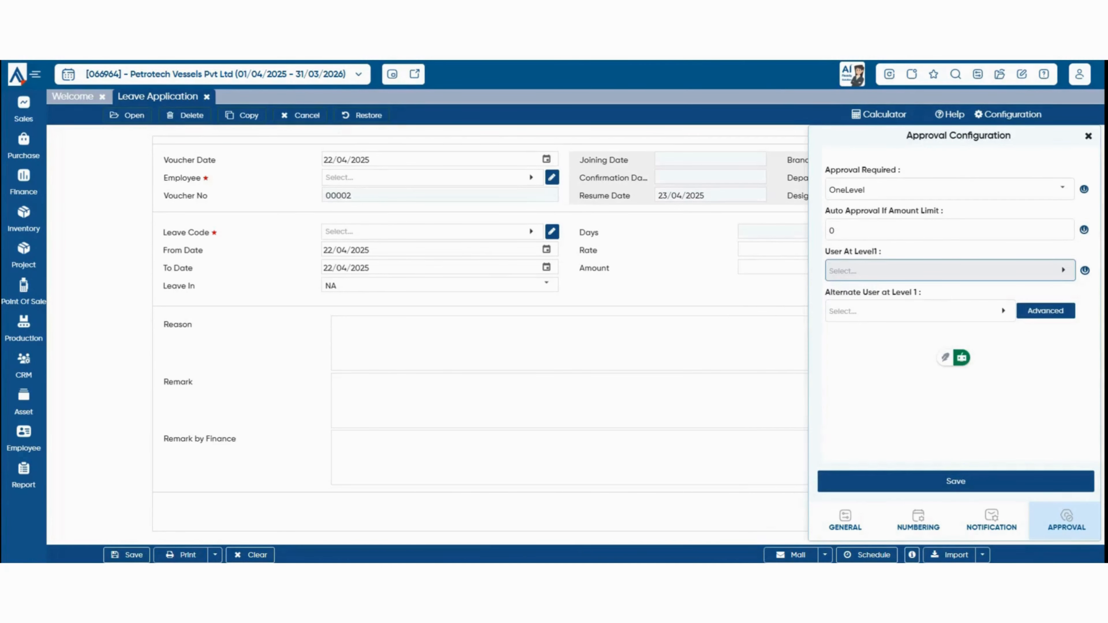
pyautogui.click(1045, 310)
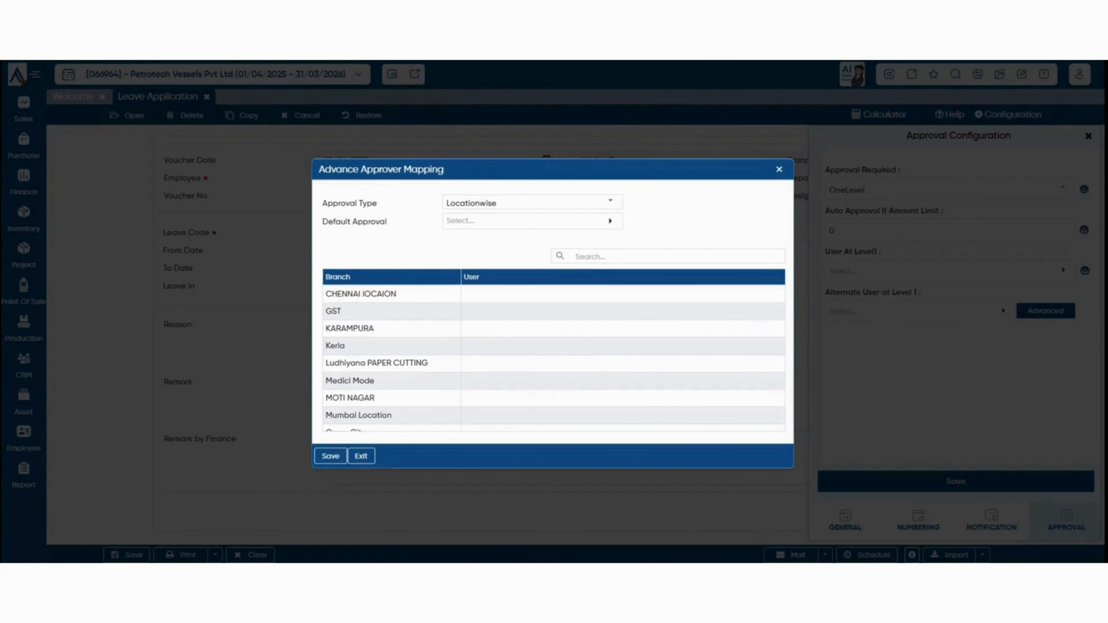
# Set approval type to EmployeeReportingTo, cancel the Default Approval lookup, and close the mapping dialog.
pyautogui.click(610, 201)
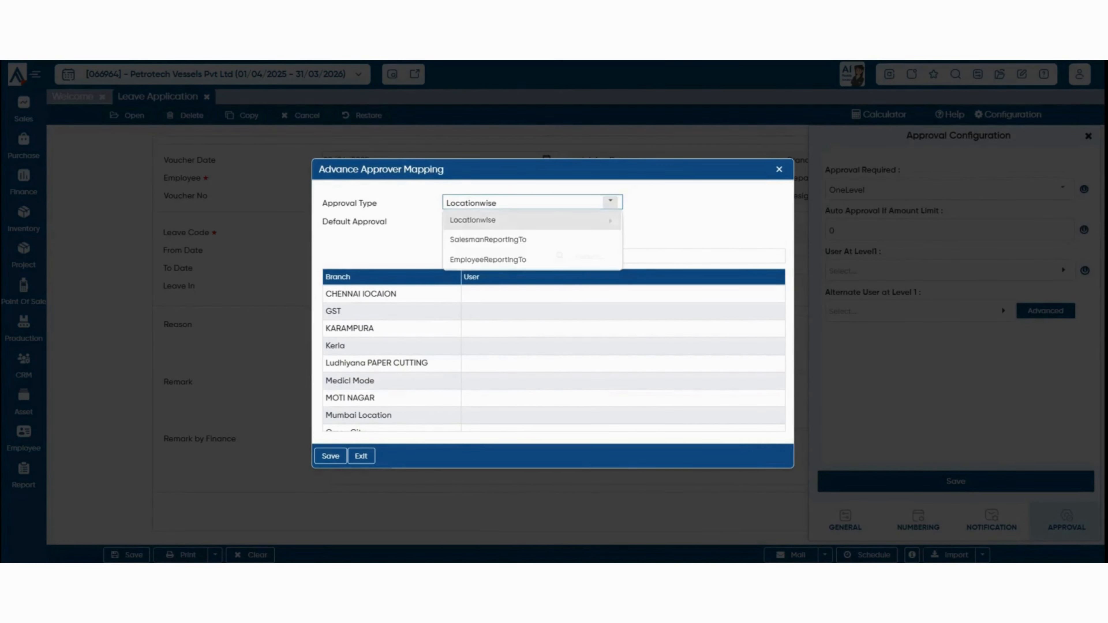
pyautogui.click(610, 202)
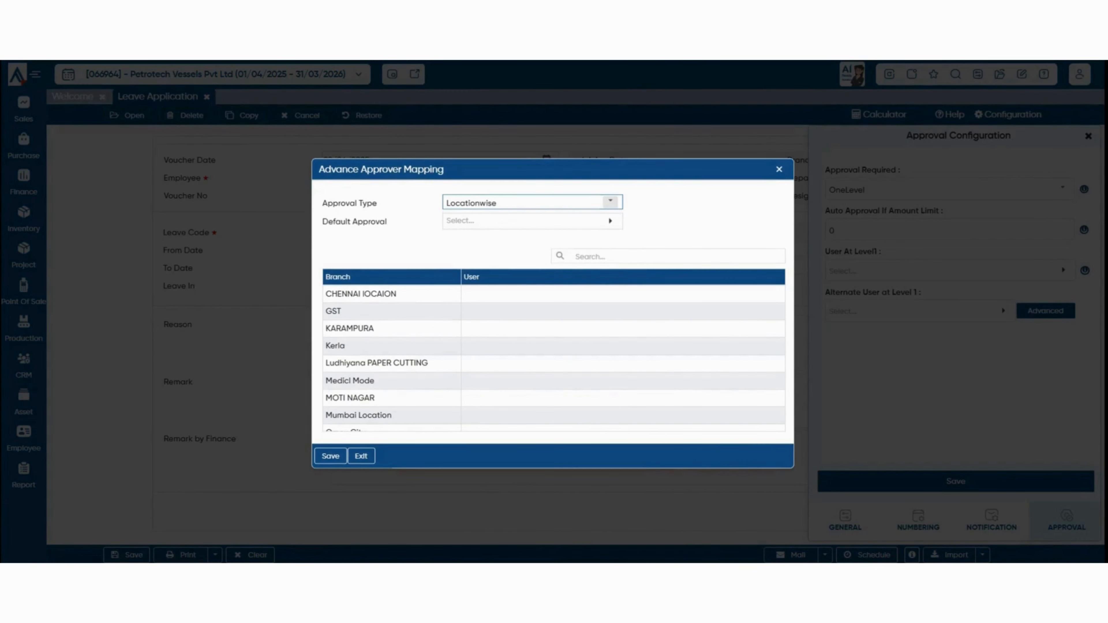
pyautogui.click(610, 202)
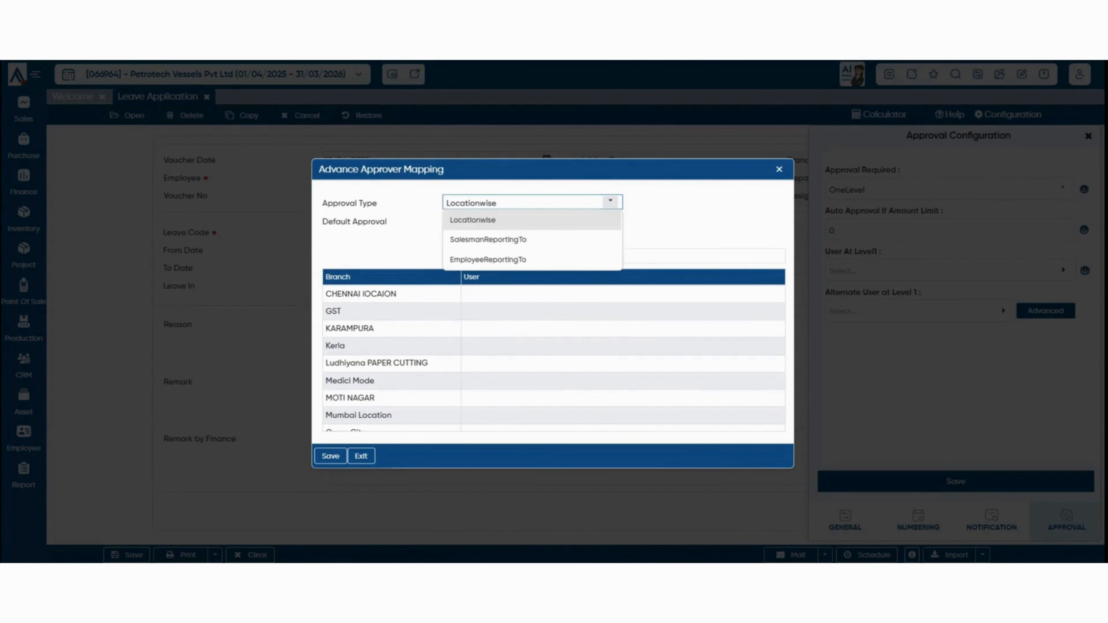
pyautogui.click(487, 259)
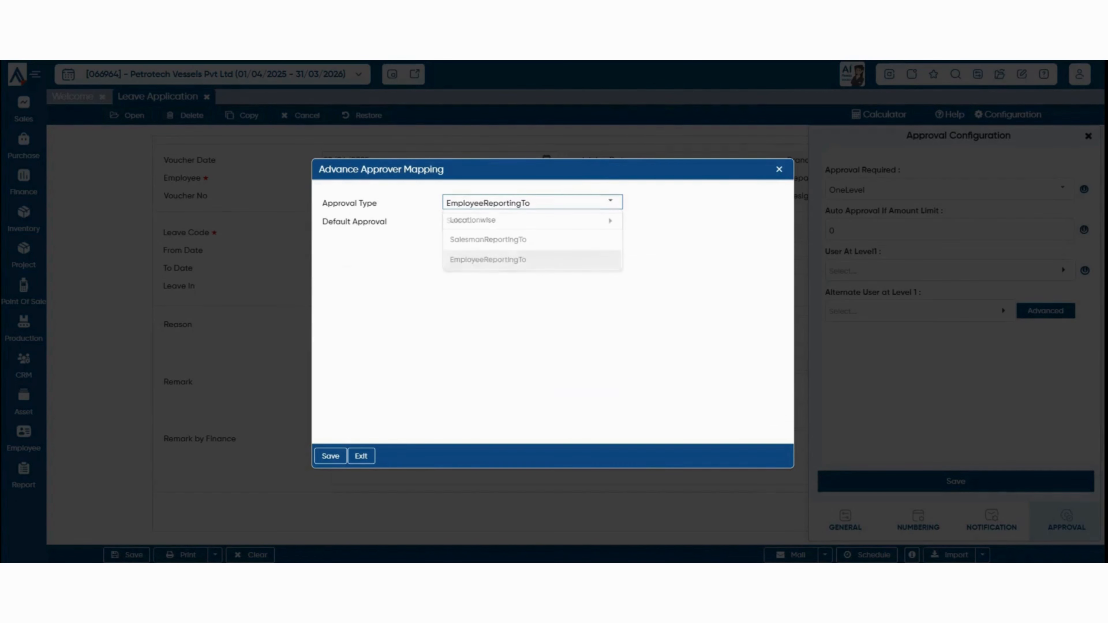
pyautogui.click(532, 220)
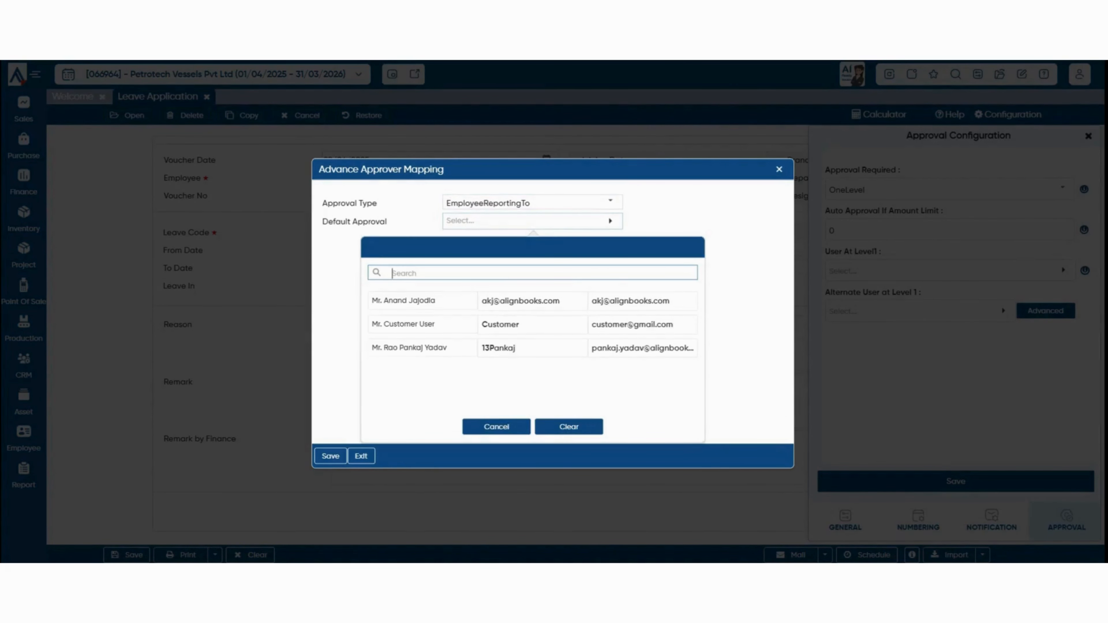
pyautogui.click(496, 427)
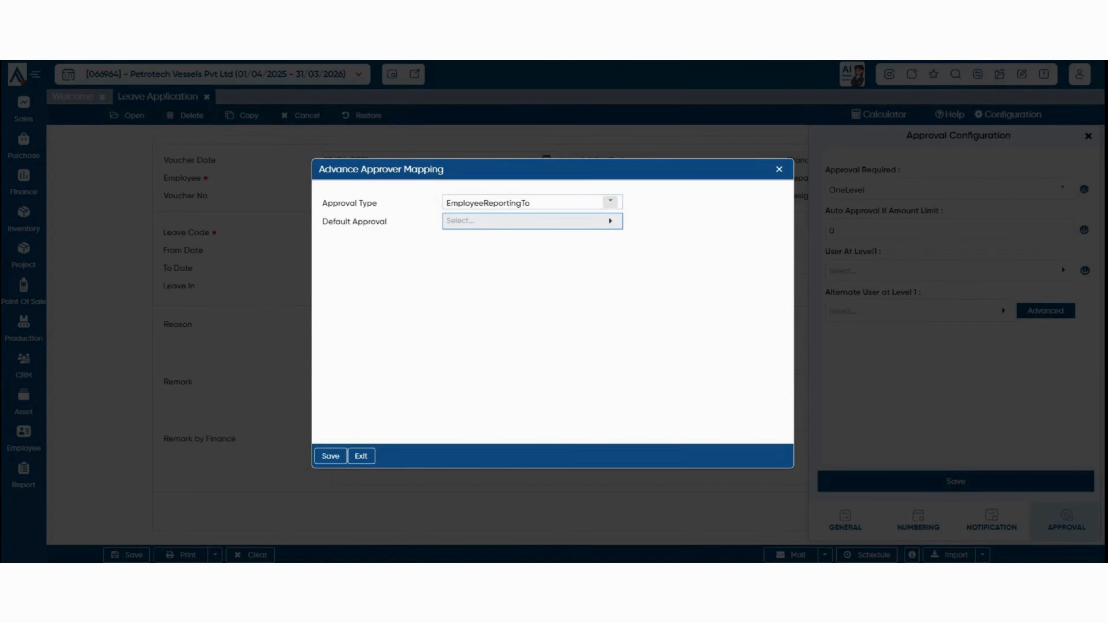
pyautogui.press('Escape')
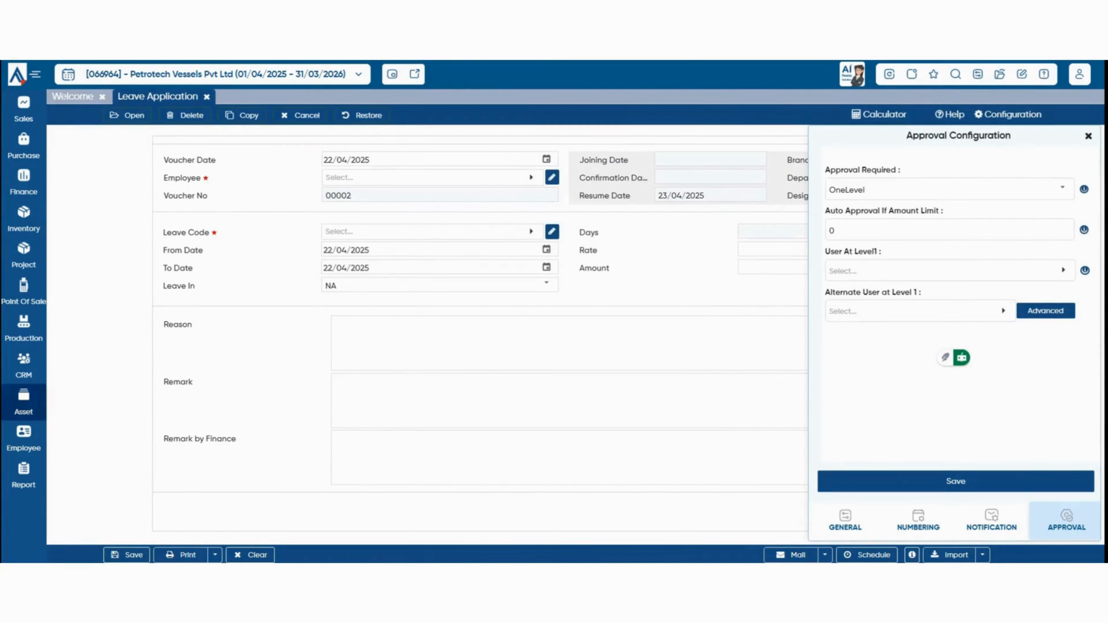
# Start a new Leave Adjustment for Employee 1 with leave code Casual Leave.
pyautogui.click(23, 438)
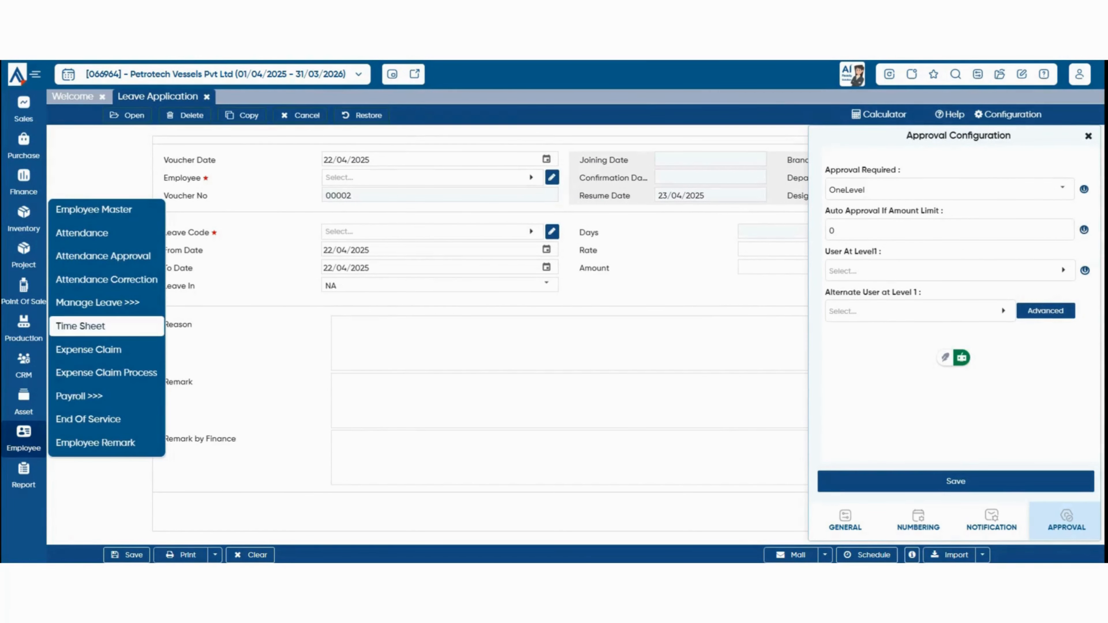
pyautogui.moveTo(97, 302)
pyautogui.click(213, 350)
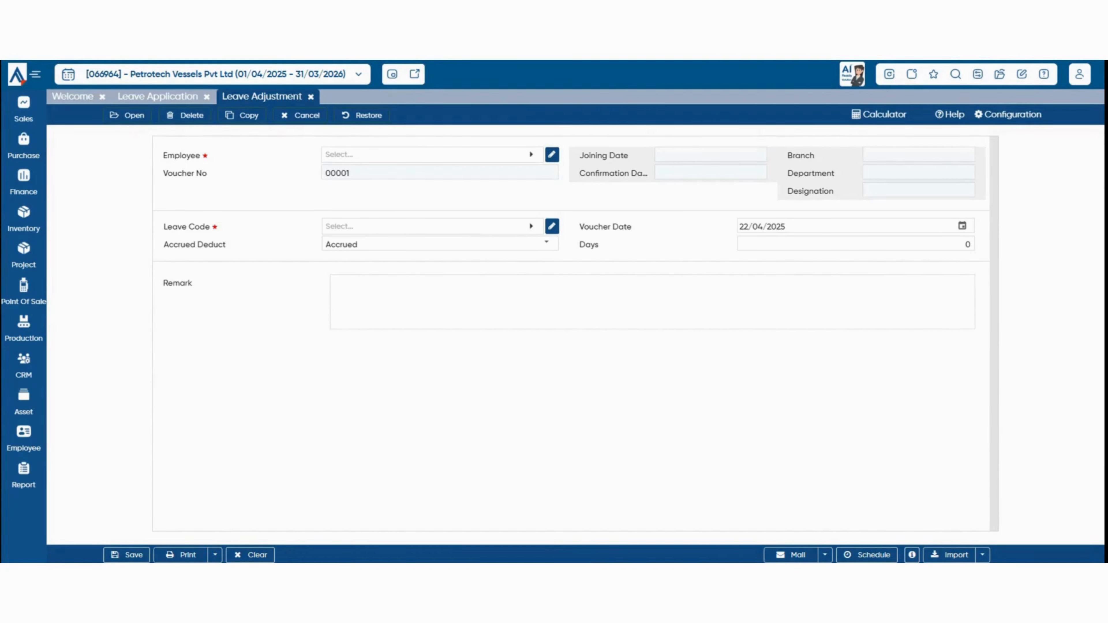
pyautogui.click(432, 155)
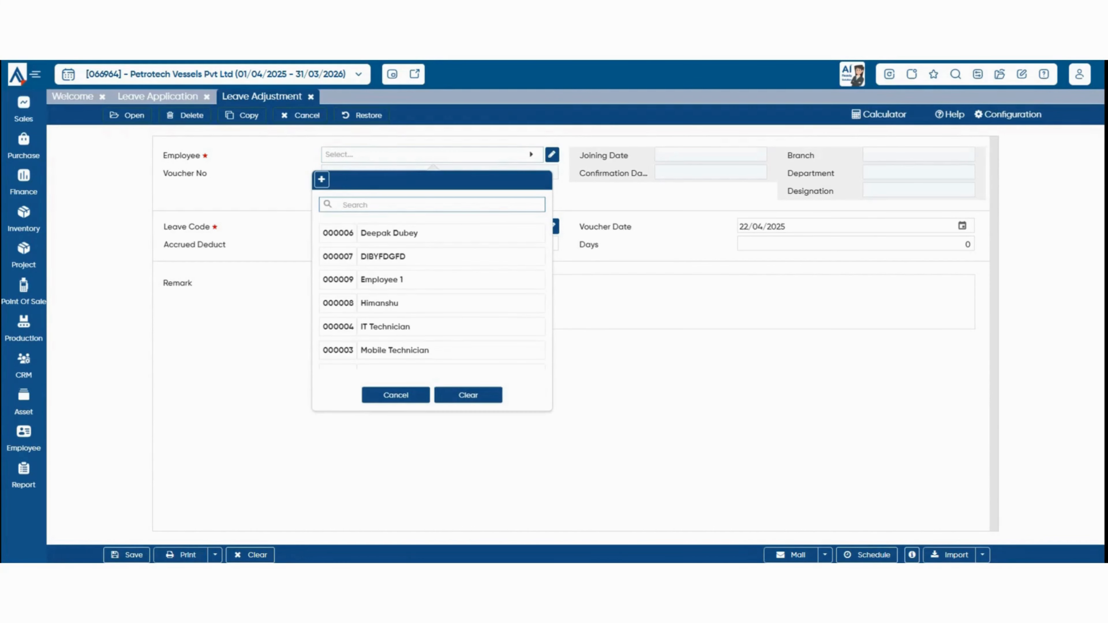
pyautogui.click(382, 279)
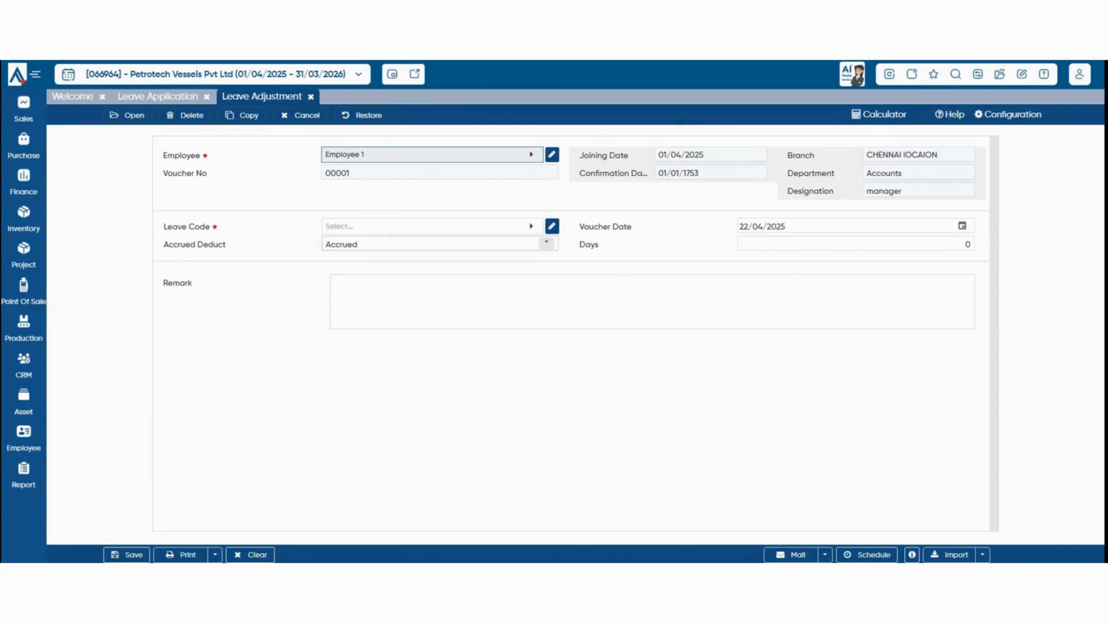
pyautogui.click(432, 226)
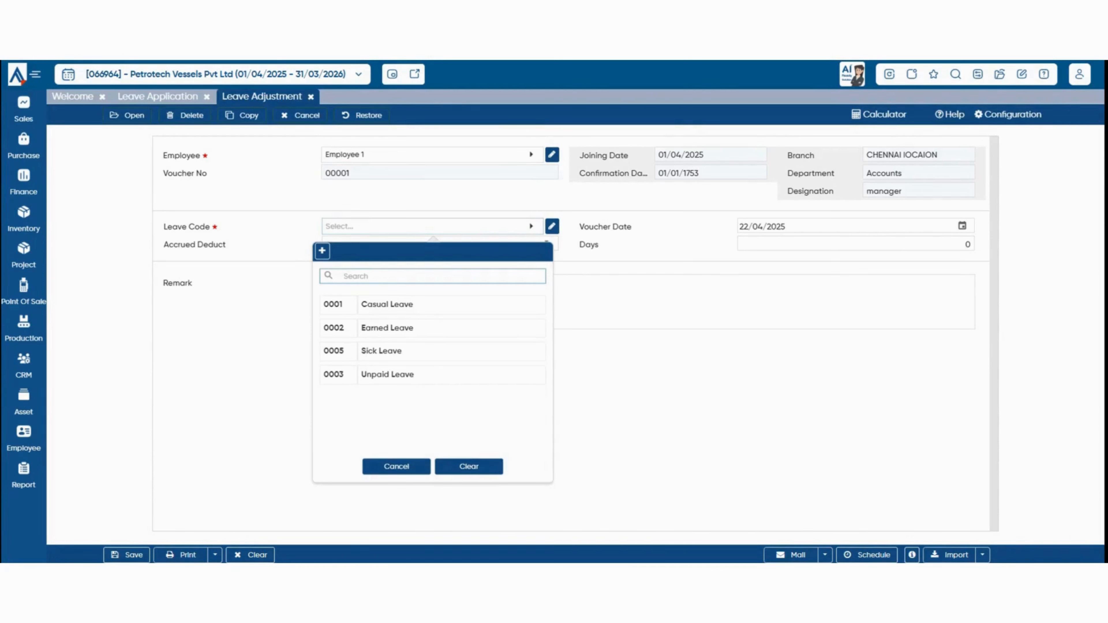
pyautogui.click(432, 305)
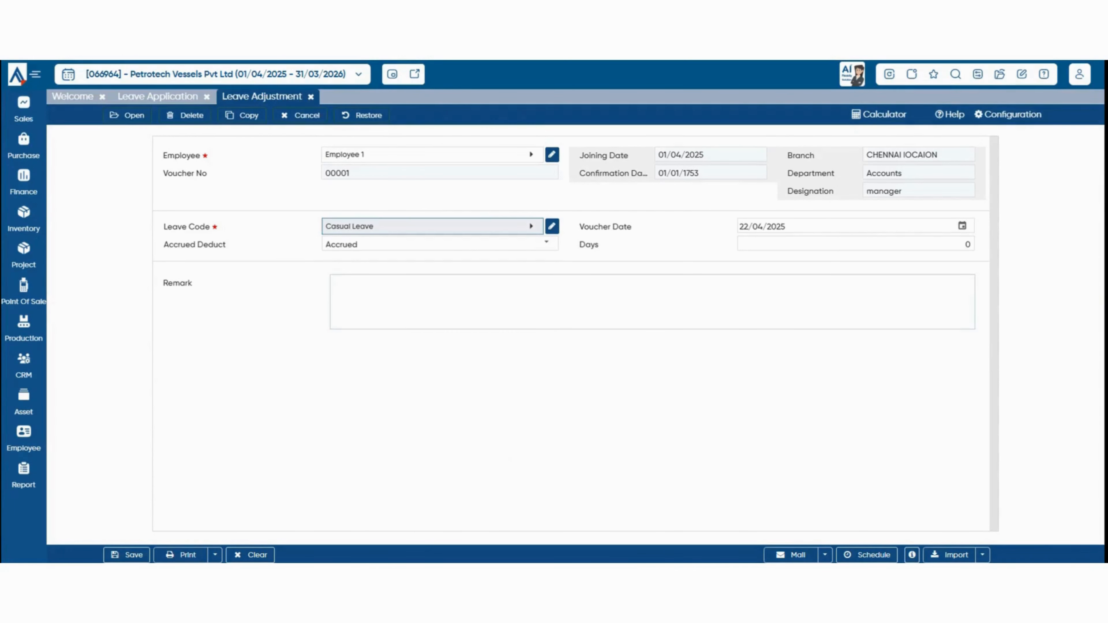
# Keep the adjustment as Accrued, enter 3 days, and save it.
pyautogui.click(546, 243)
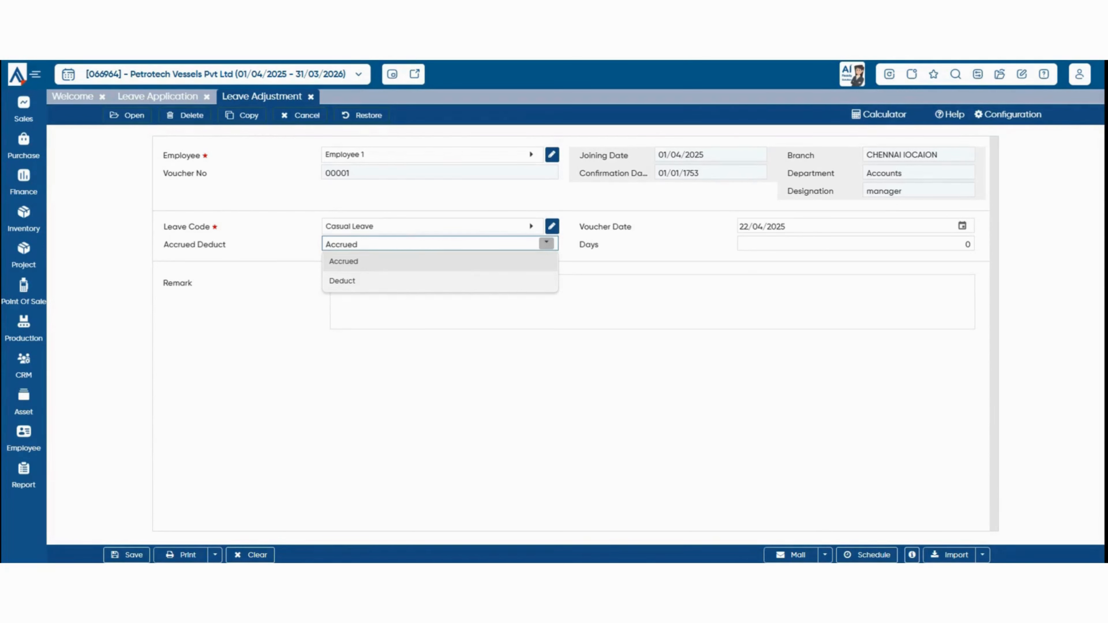
pyautogui.click(652, 302)
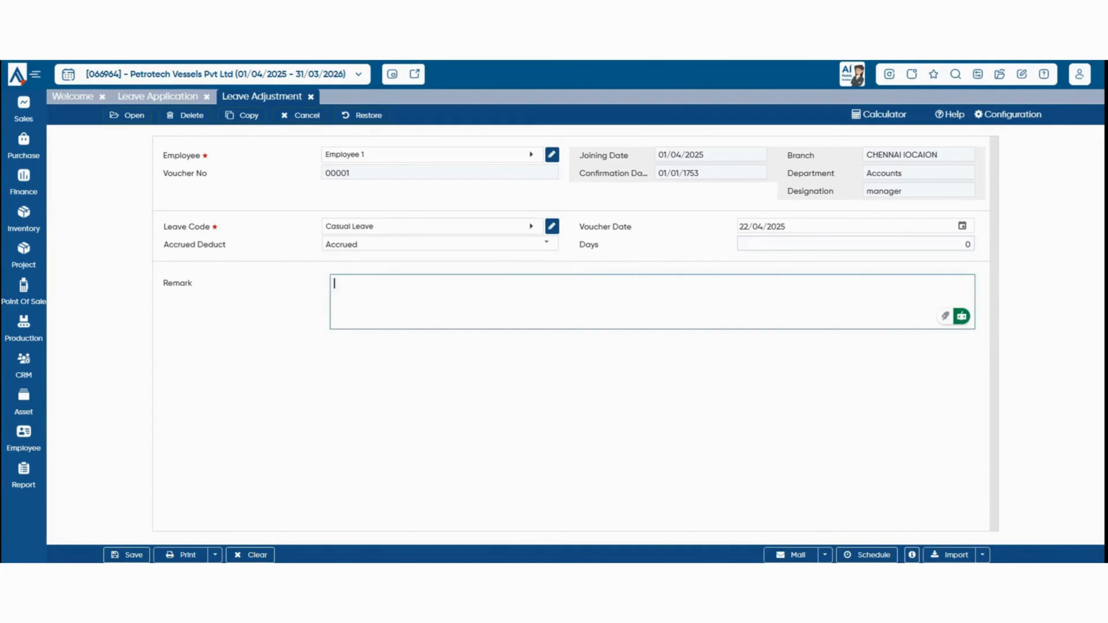
pyautogui.click(967, 244)
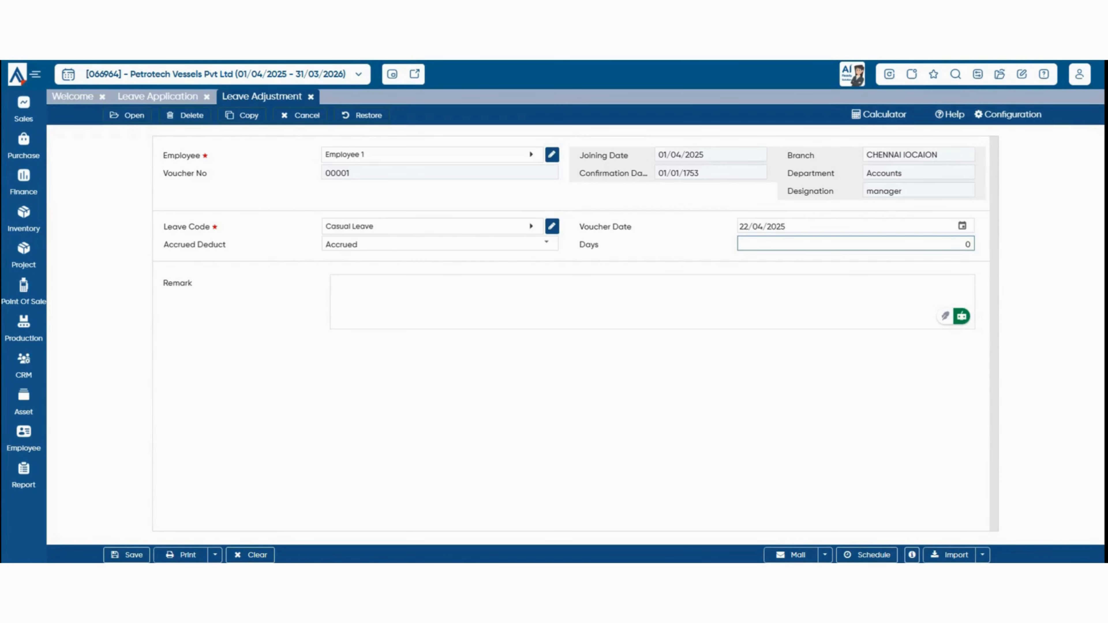
pyautogui.write('3')
pyautogui.hotkey('ctrl', 's')
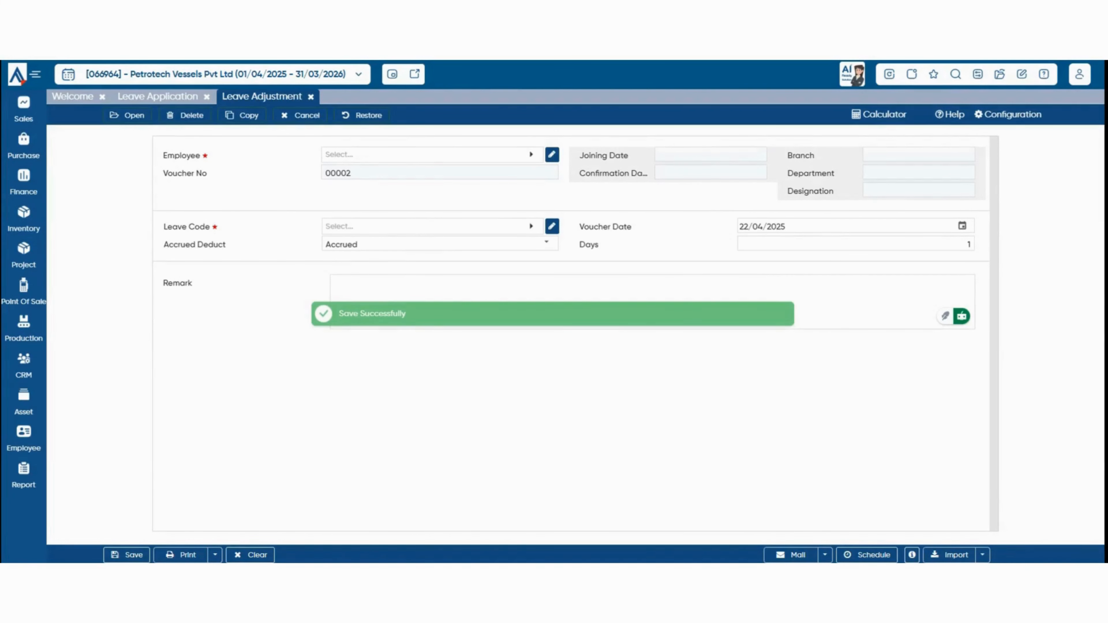
pyautogui.click(24, 439)
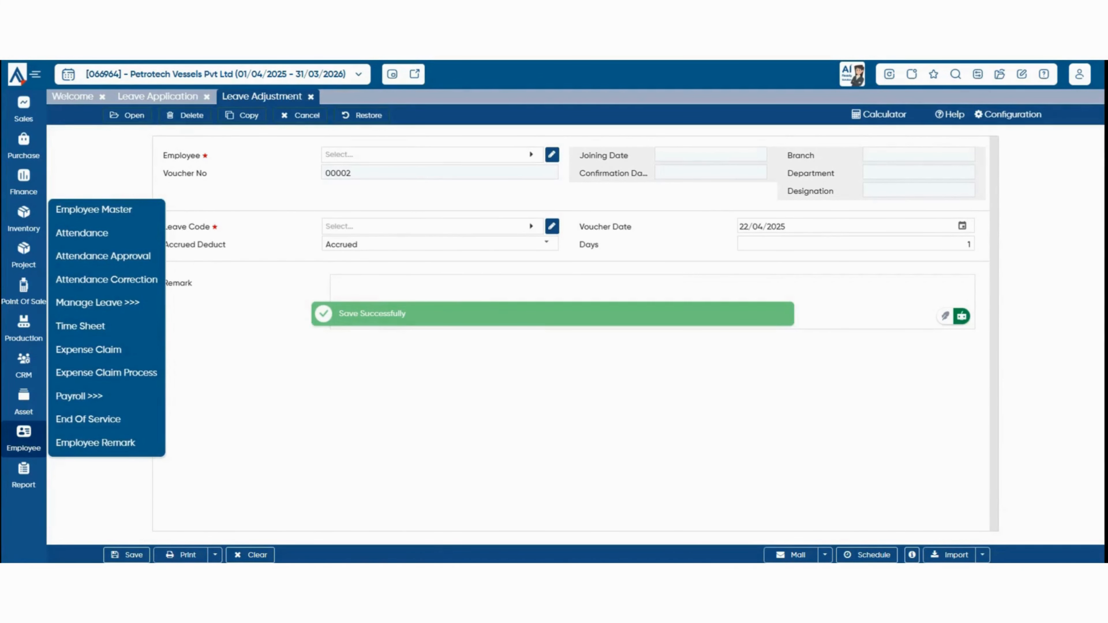
# Start a leave encashment for the Sales department COO with leave code Compoff.
pyautogui.moveTo(97, 302)
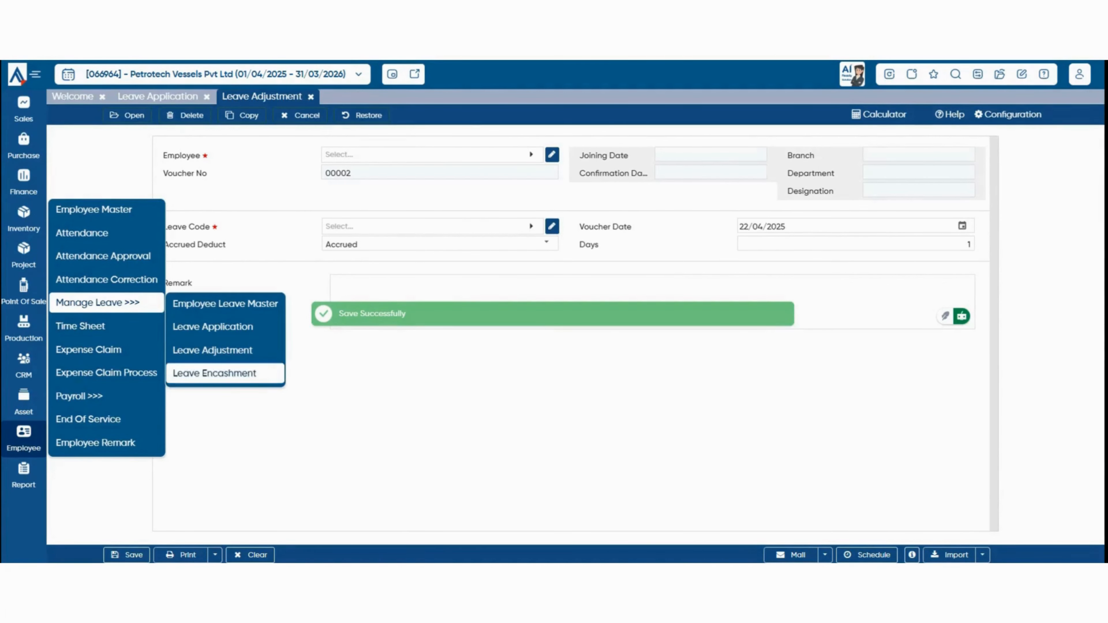
pyautogui.click(214, 373)
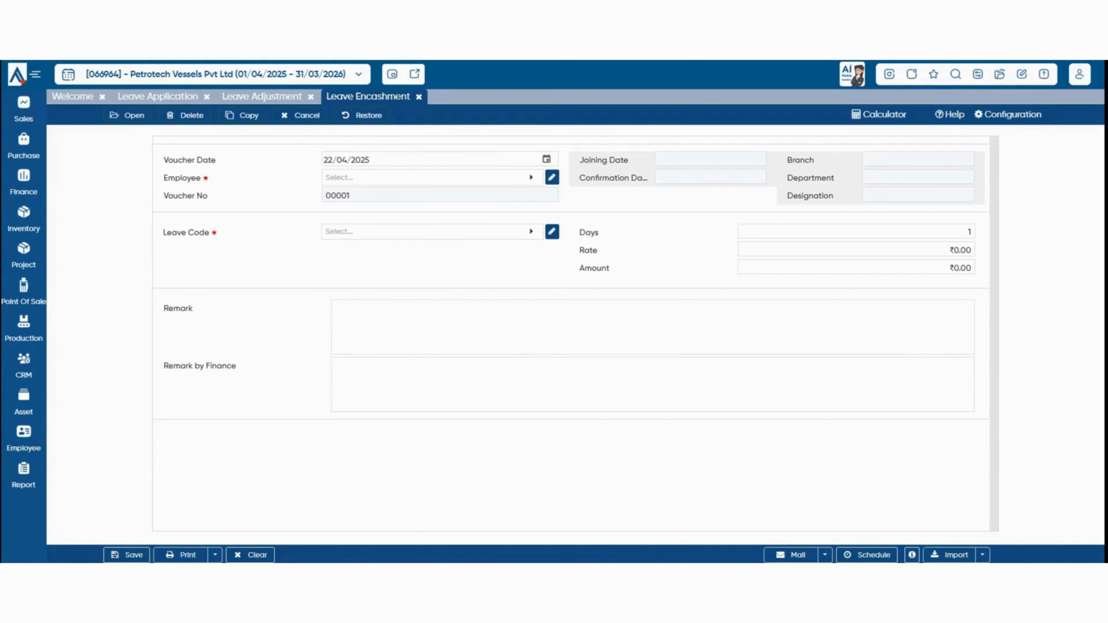
pyautogui.click(530, 177)
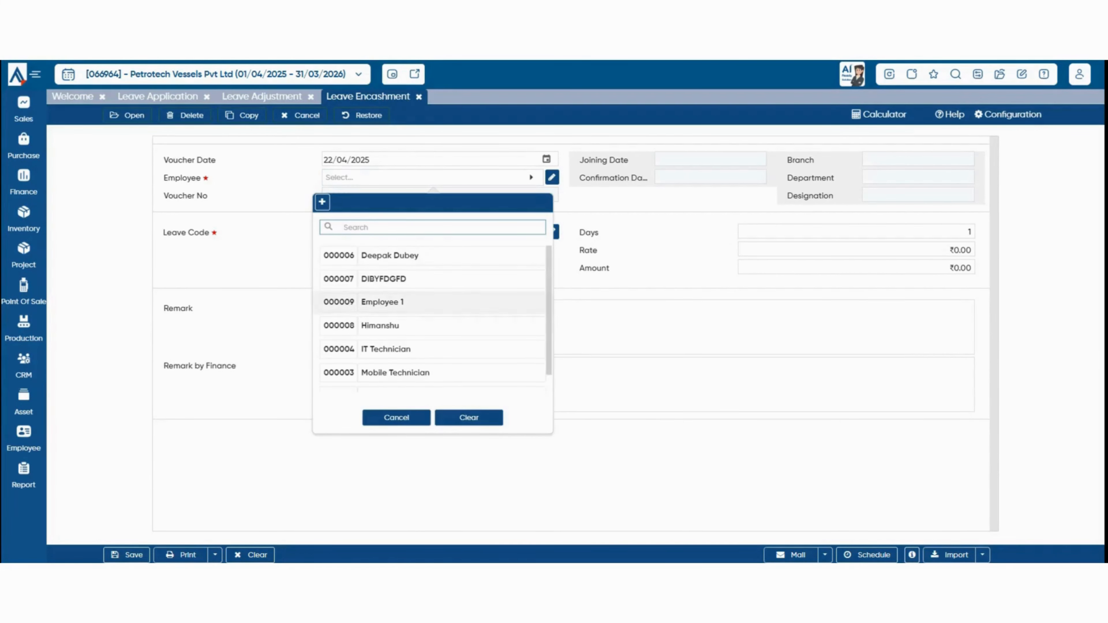
pyautogui.click(371, 301)
pyautogui.click(432, 232)
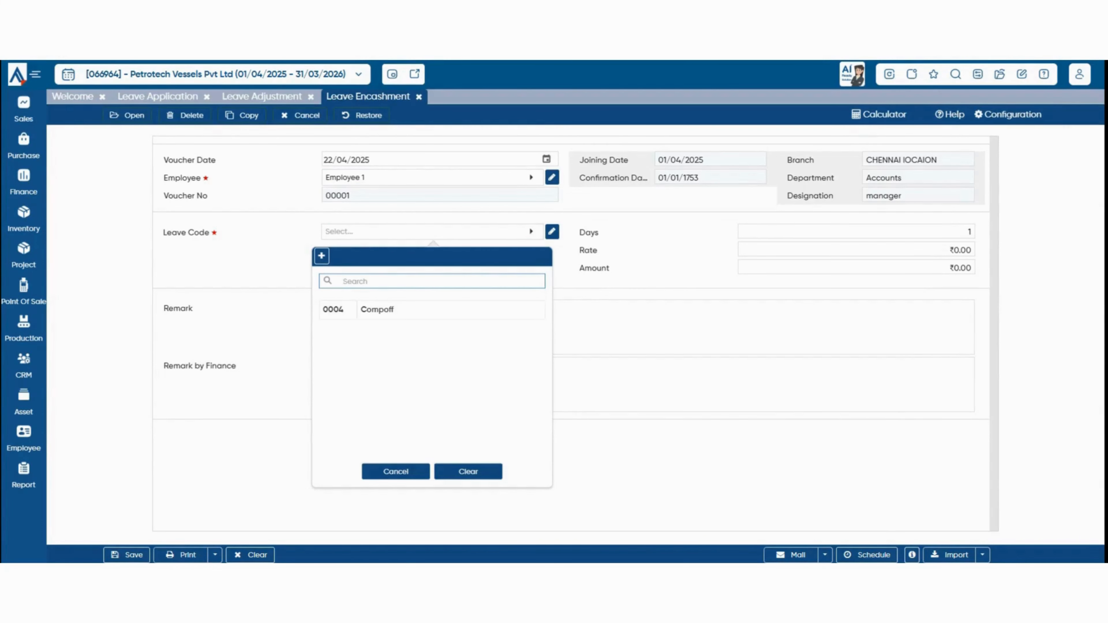
pyautogui.click(432, 178)
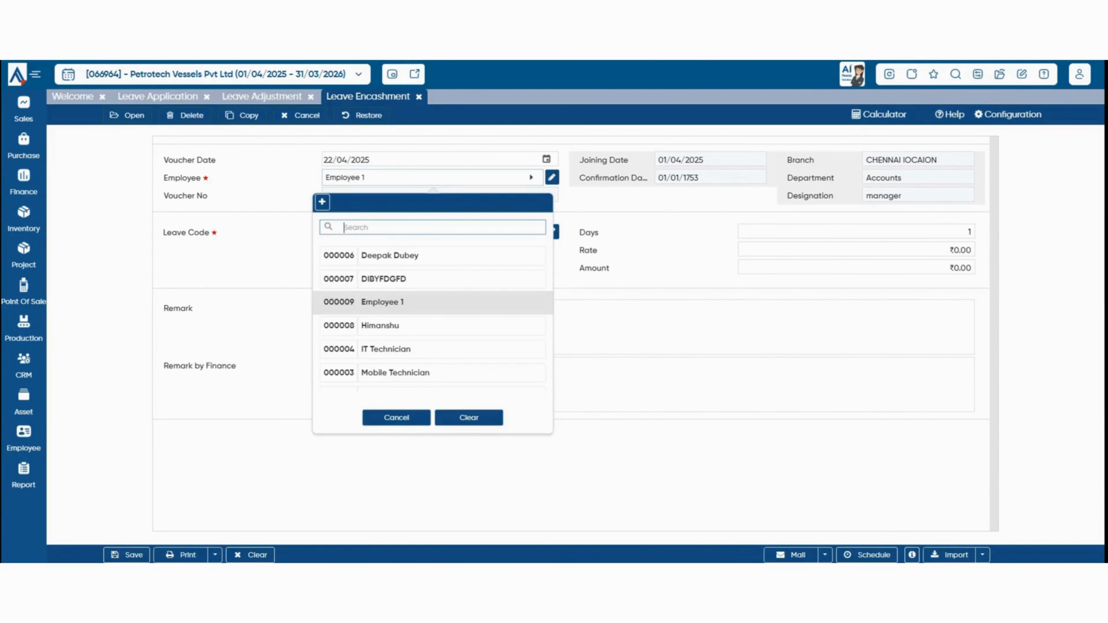
pyautogui.click(469, 418)
pyautogui.click(432, 178)
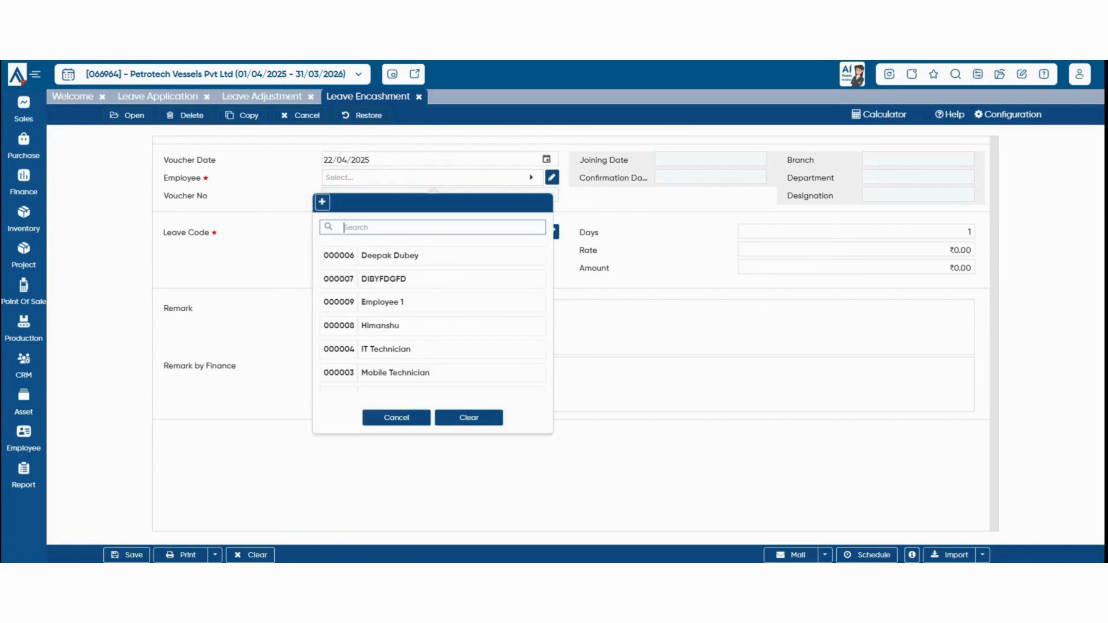
pyautogui.click(393, 255)
pyautogui.click(432, 232)
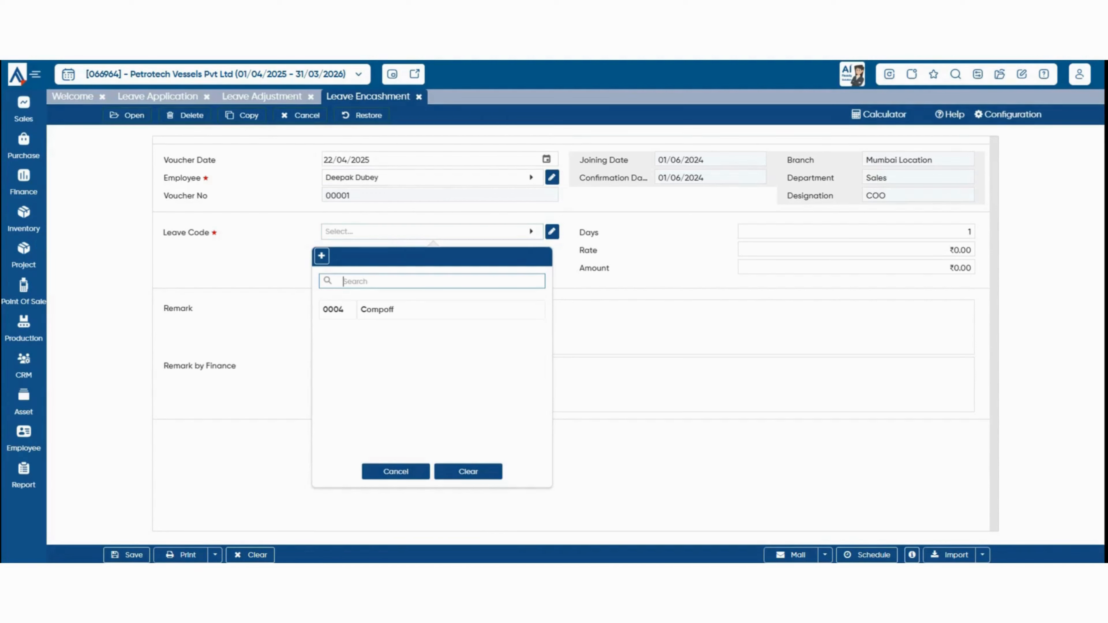
pyautogui.click(432, 309)
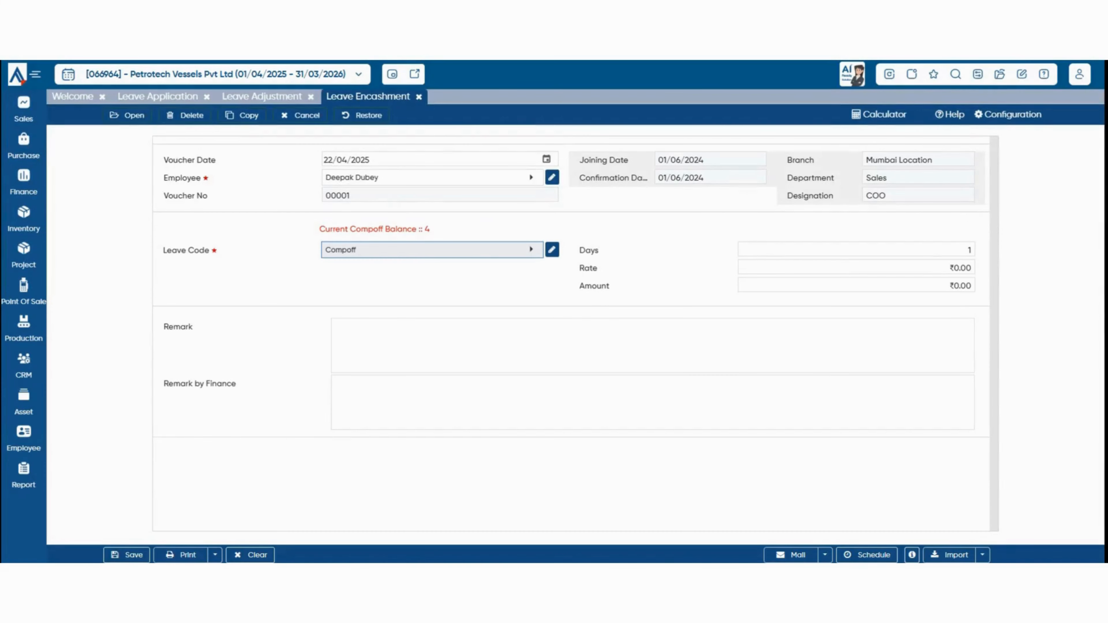
# Enter 4 days at rate 1,000 (₹4,000), save, and close all open pages.
pyautogui.moveTo(402, 229); pyautogui.dragTo(429, 229)
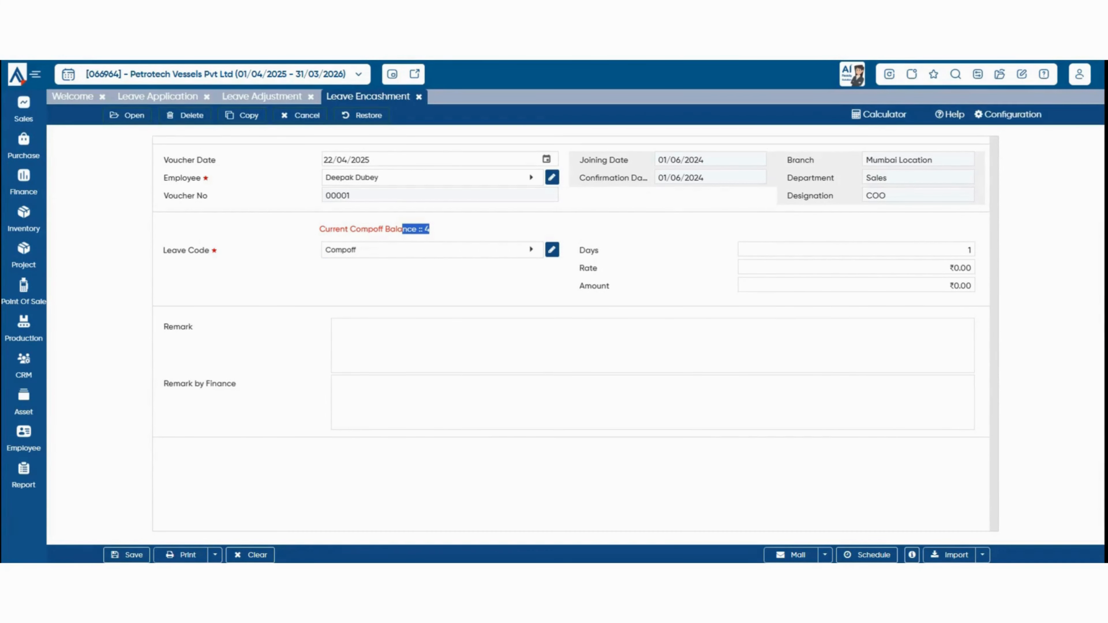
pyautogui.click(969, 250)
pyautogui.write('4')
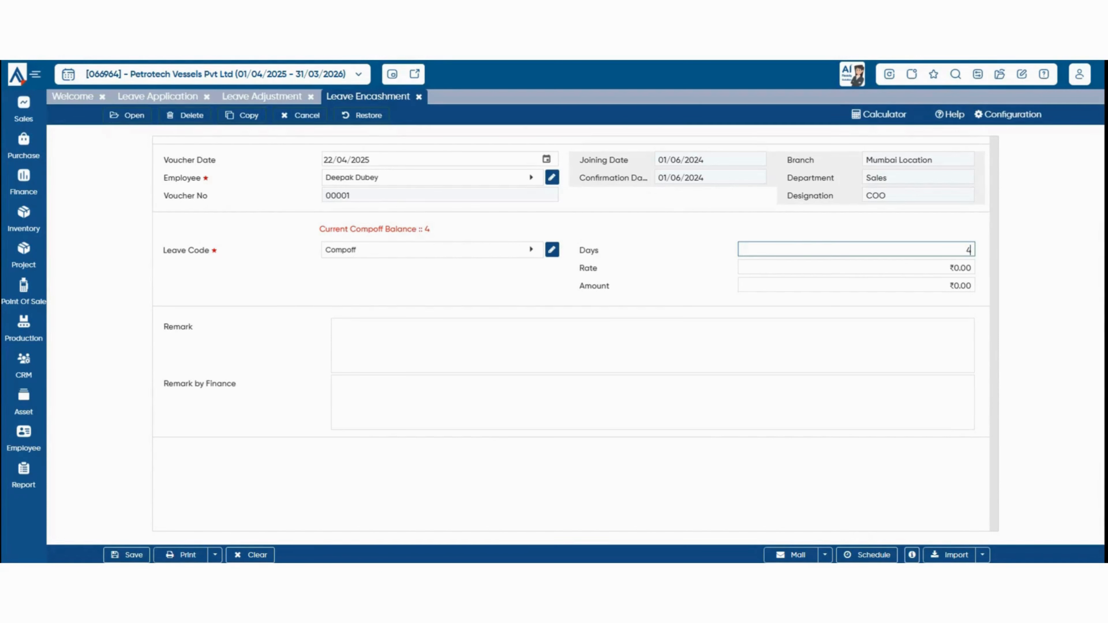
pyautogui.press('Tab')
pyautogui.write('1,00')
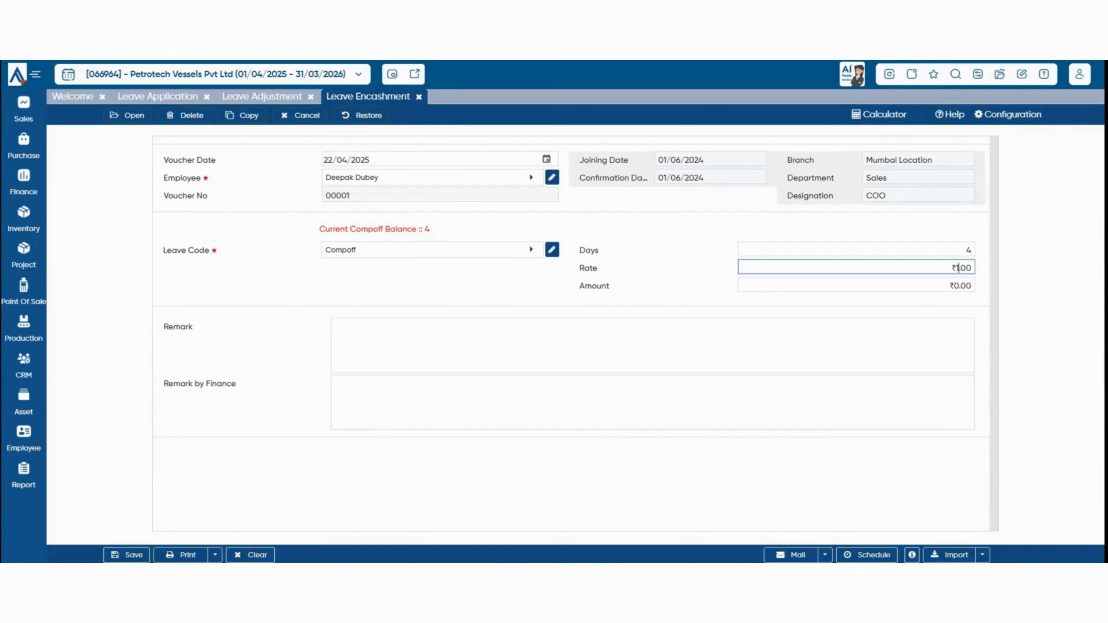
pyautogui.write('0')
pyautogui.press('Tab')
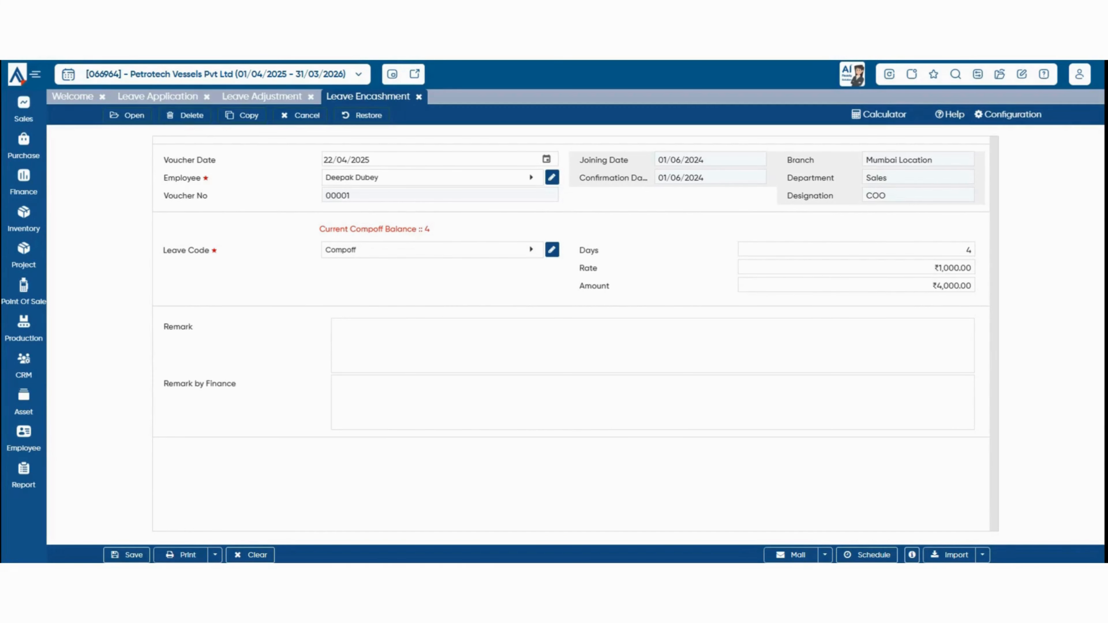
pyautogui.click(653, 345)
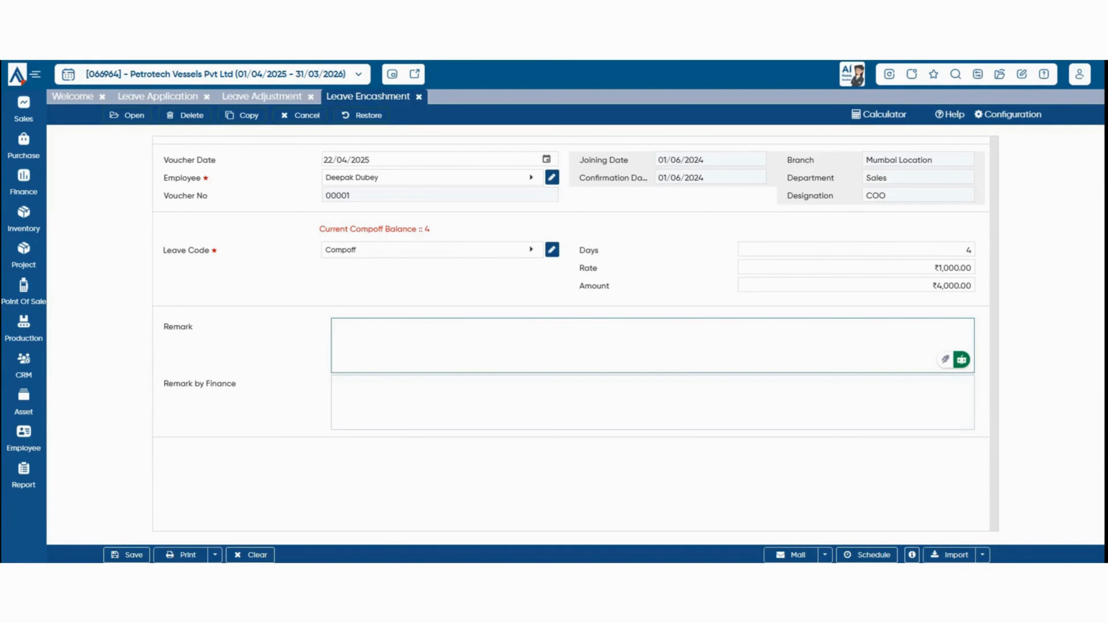
pyautogui.hotkey('ctrl', 's')
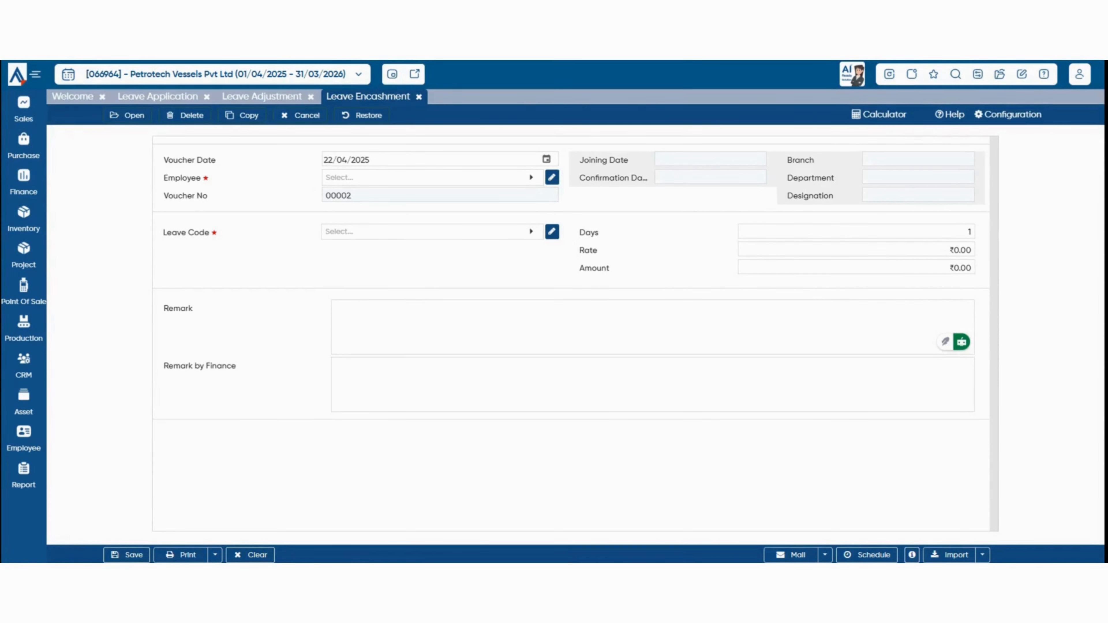
pyautogui.click(17, 75)
pyautogui.click(517, 334)
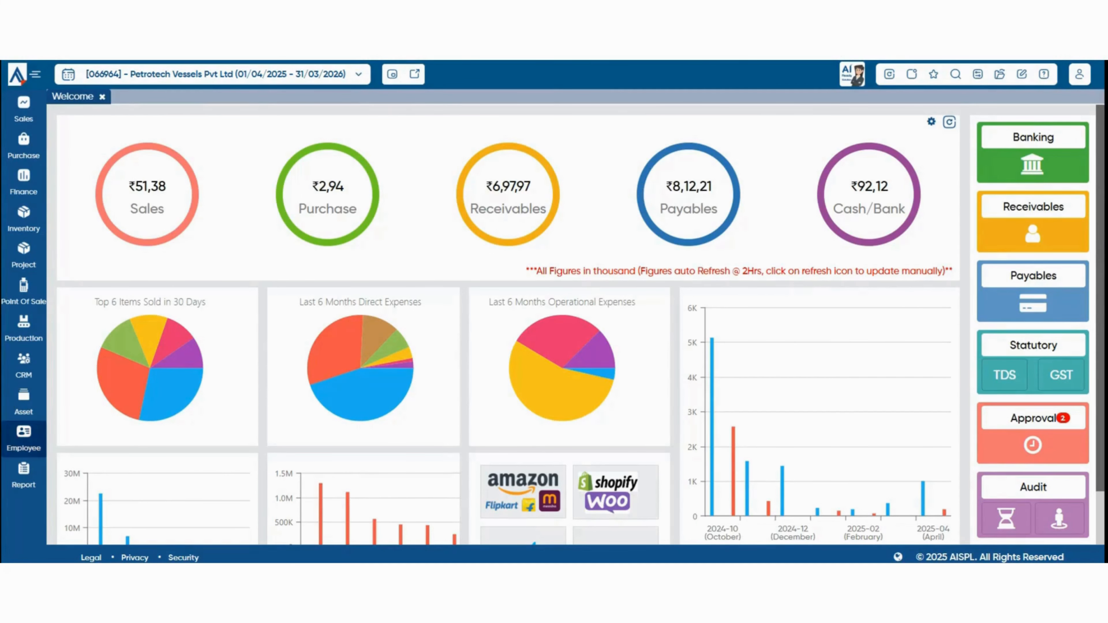
# Run the Monthly Attendance Process for April for all employees.
pyautogui.click(24, 438)
pyautogui.moveTo(79, 396)
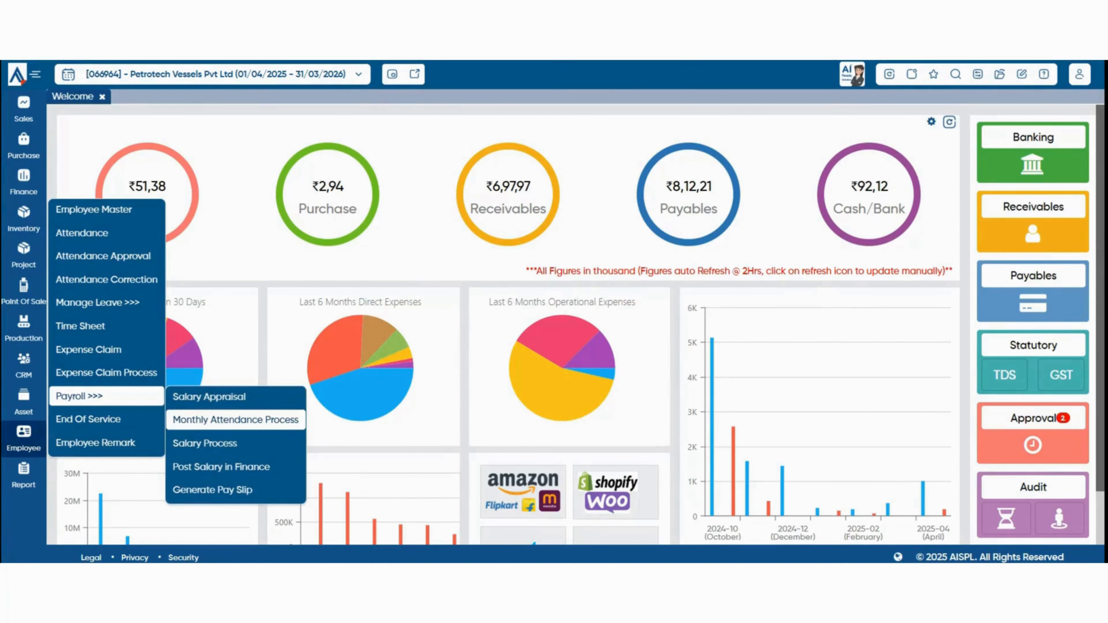
pyautogui.click(235, 420)
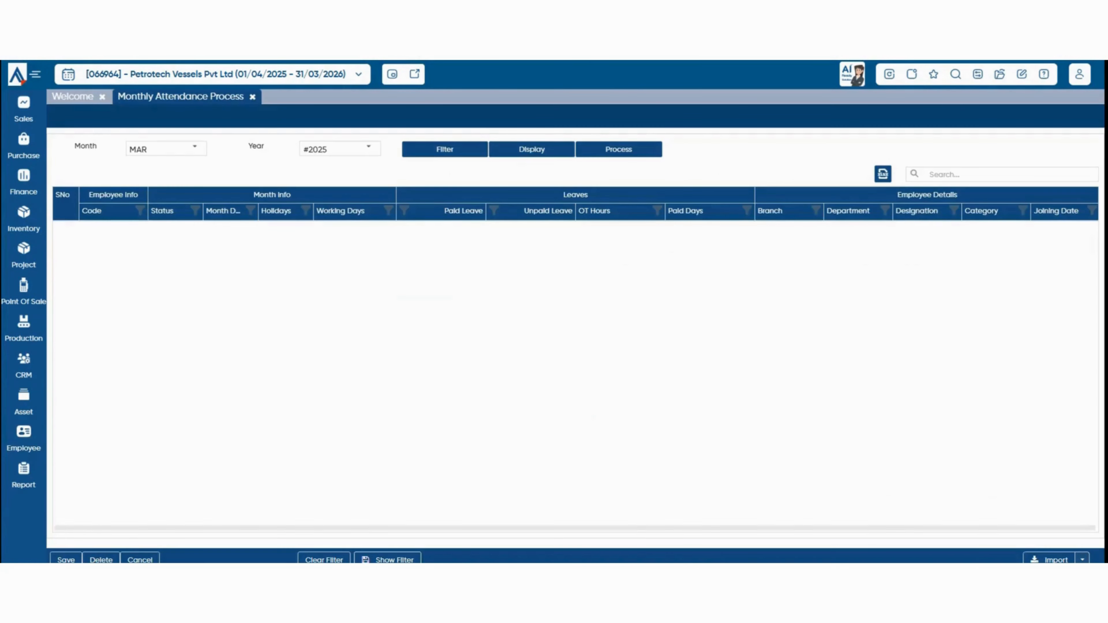
pyautogui.click(194, 148)
pyautogui.click(144, 226)
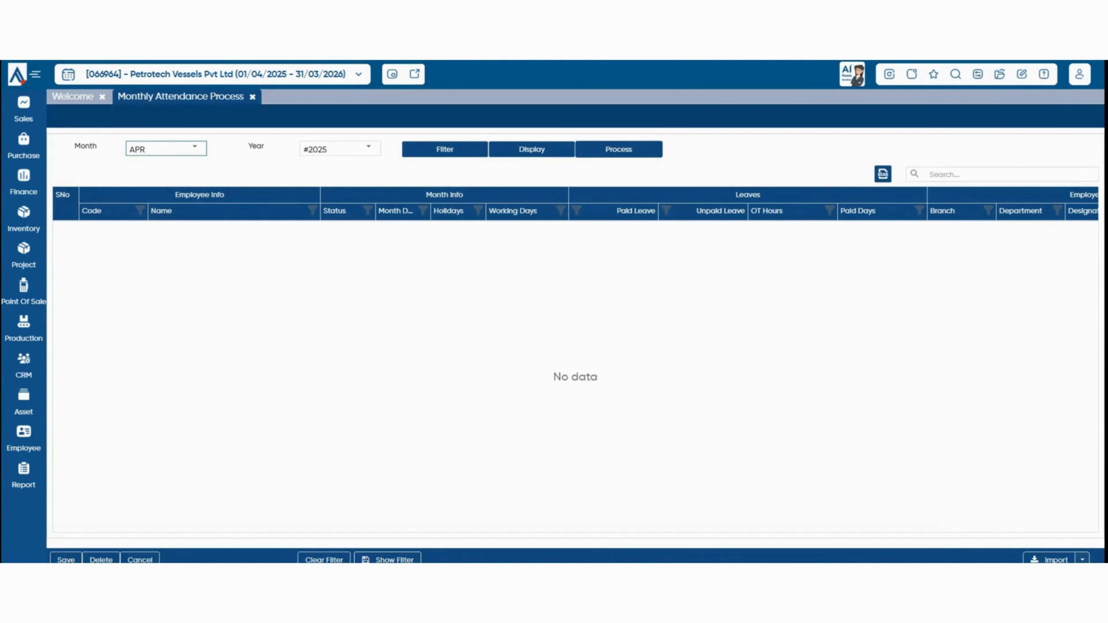
pyautogui.click(619, 150)
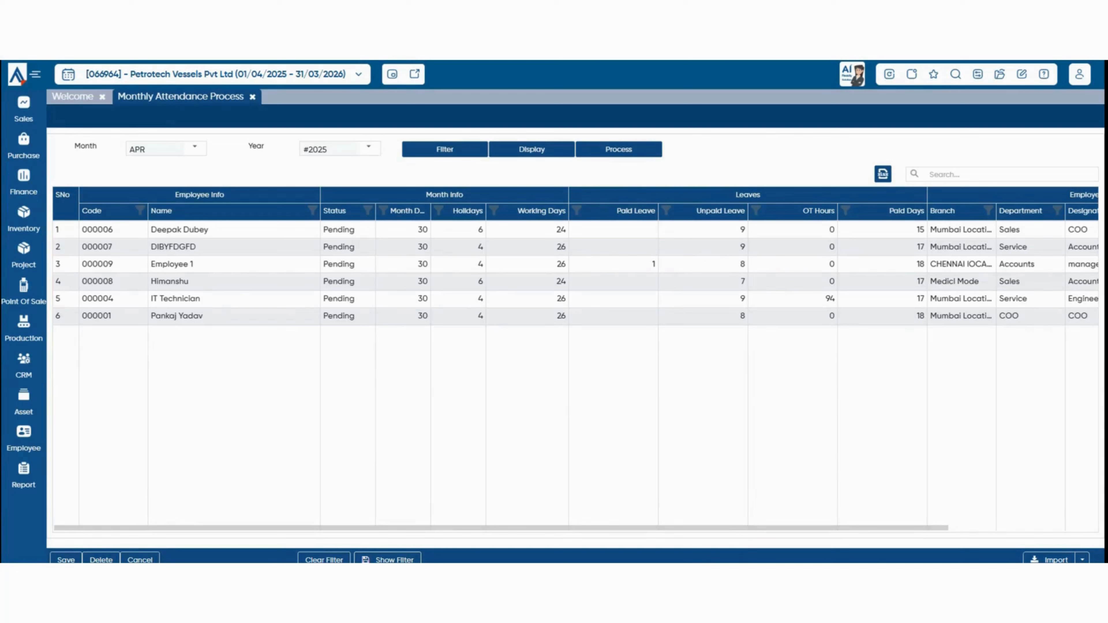
# Review the OT Hours and Paid Leave values, then save the April attendance.
pyautogui.doubleClick(830, 298)
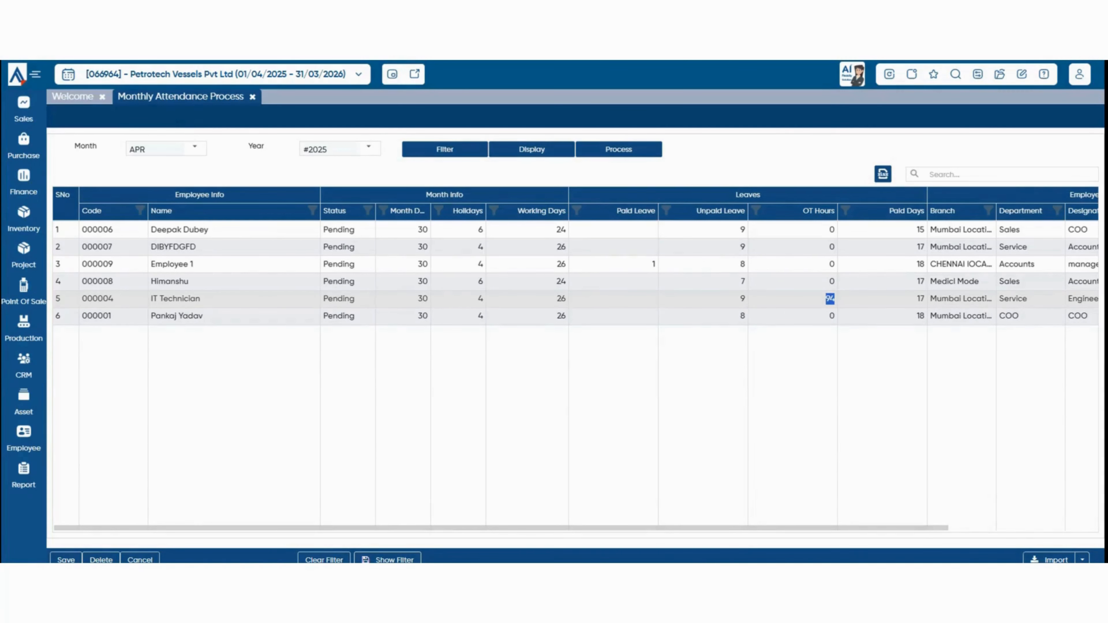
pyautogui.click(830, 299)
pyautogui.doubleClick(654, 265)
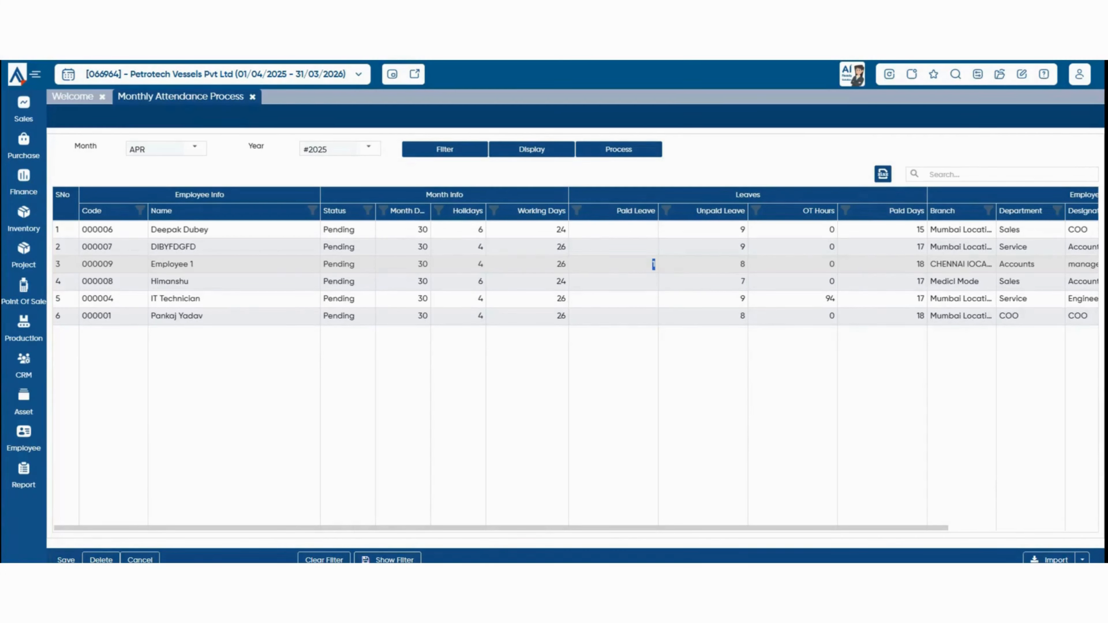
pyautogui.click(66, 559)
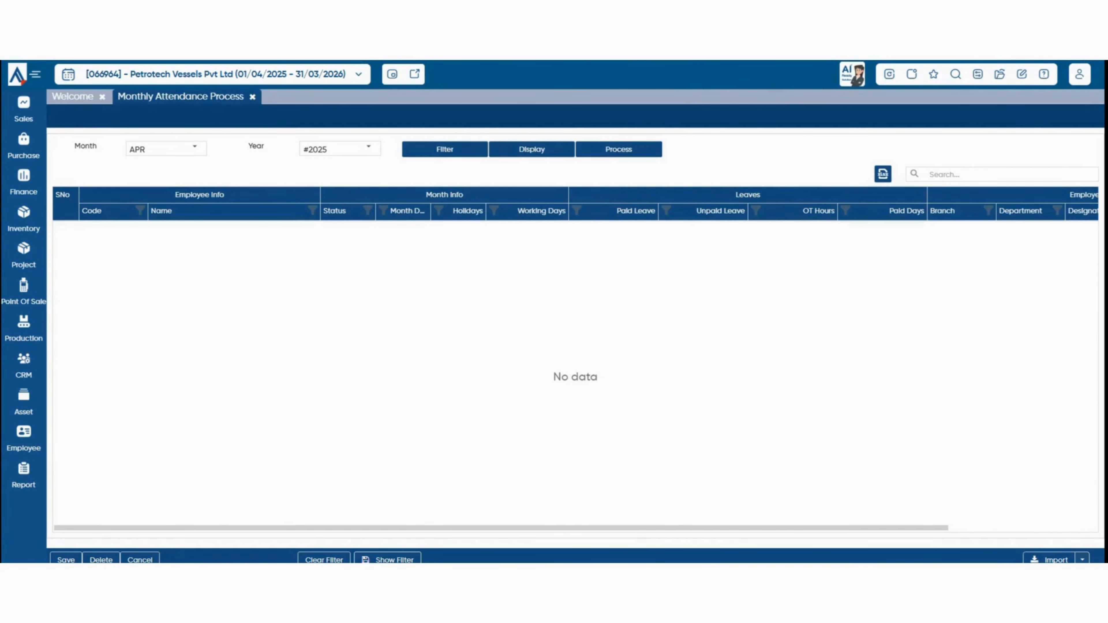
# Redisplay the processed April attendance records, widen the Status column and check the import formats.
pyautogui.click(531, 149)
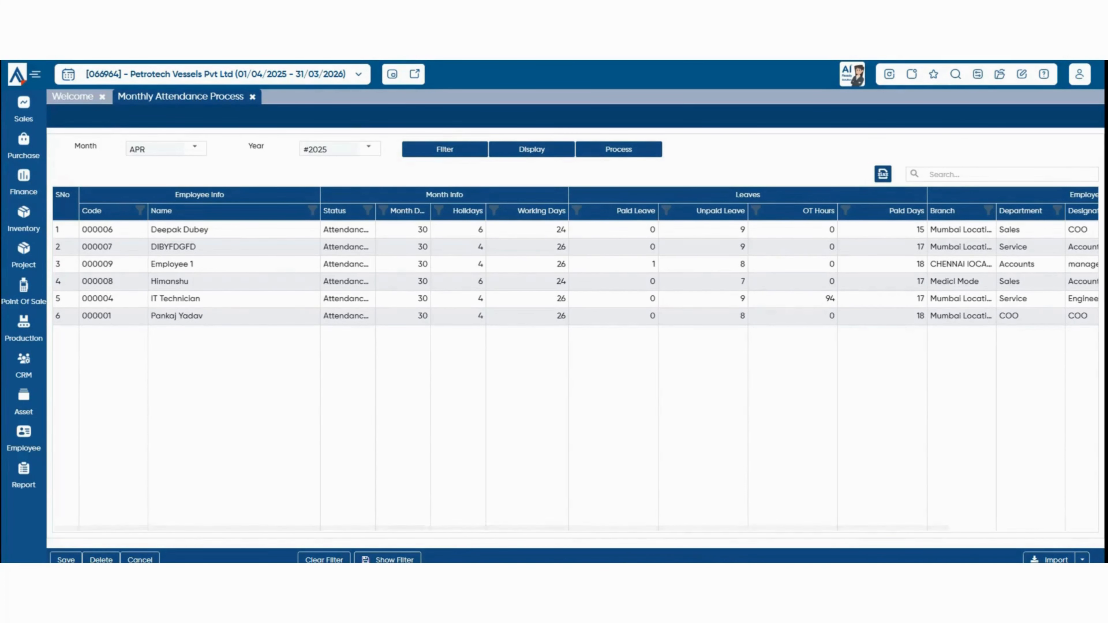
pyautogui.moveTo(376, 211); pyautogui.dragTo(446, 211)
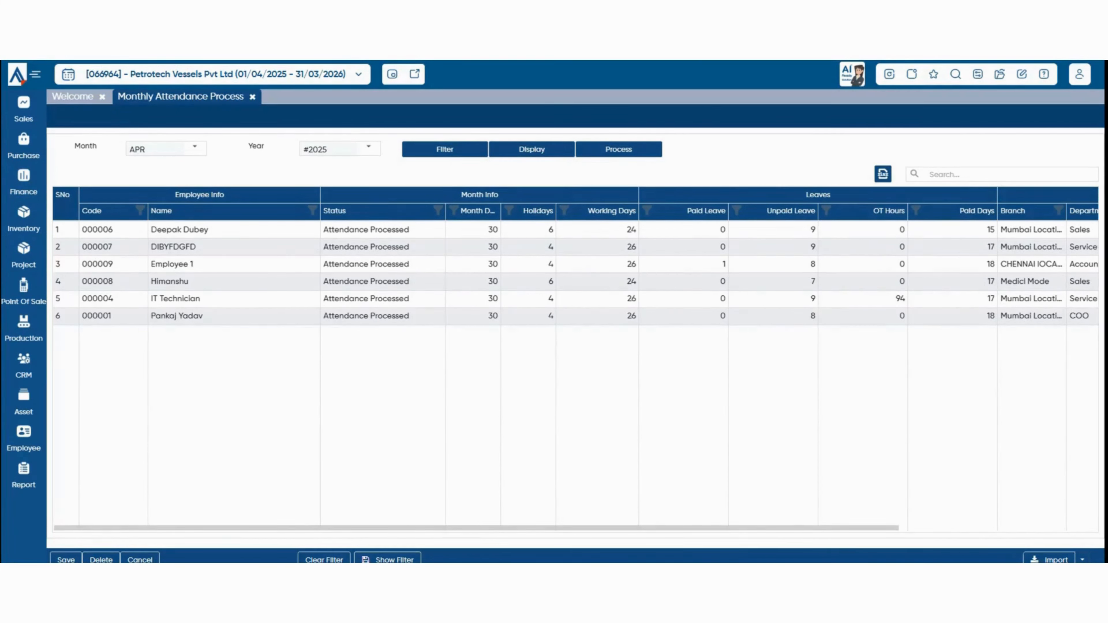
pyautogui.click(1083, 560)
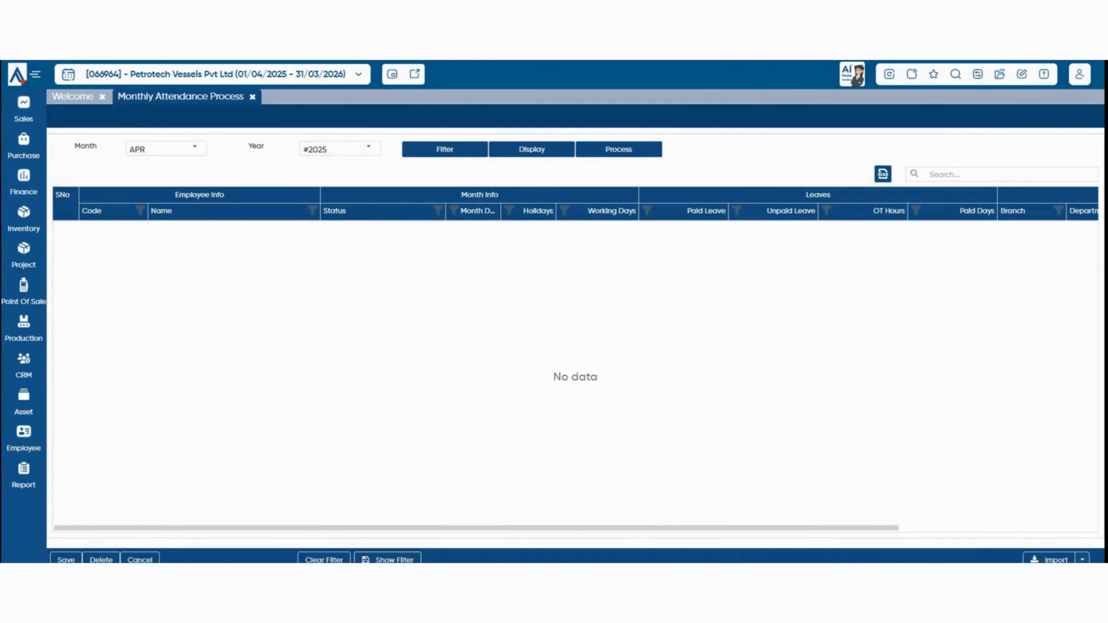
# Inspect the employee Filter popup, then bring up the Employee module's Payroll tasks.
pyautogui.click(445, 149)
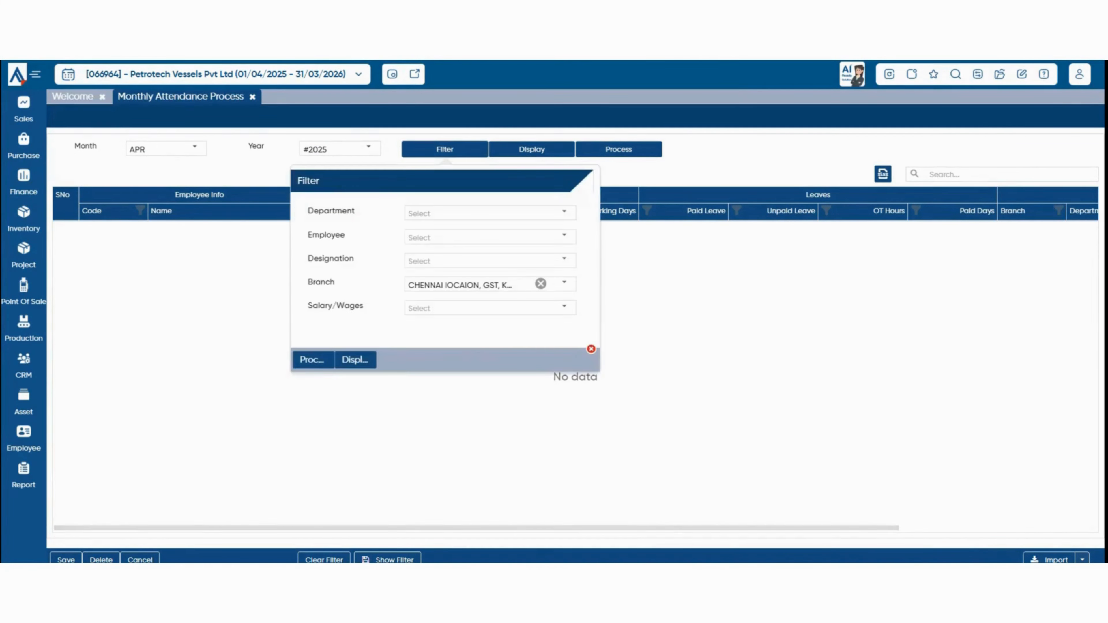
pyautogui.click(564, 236)
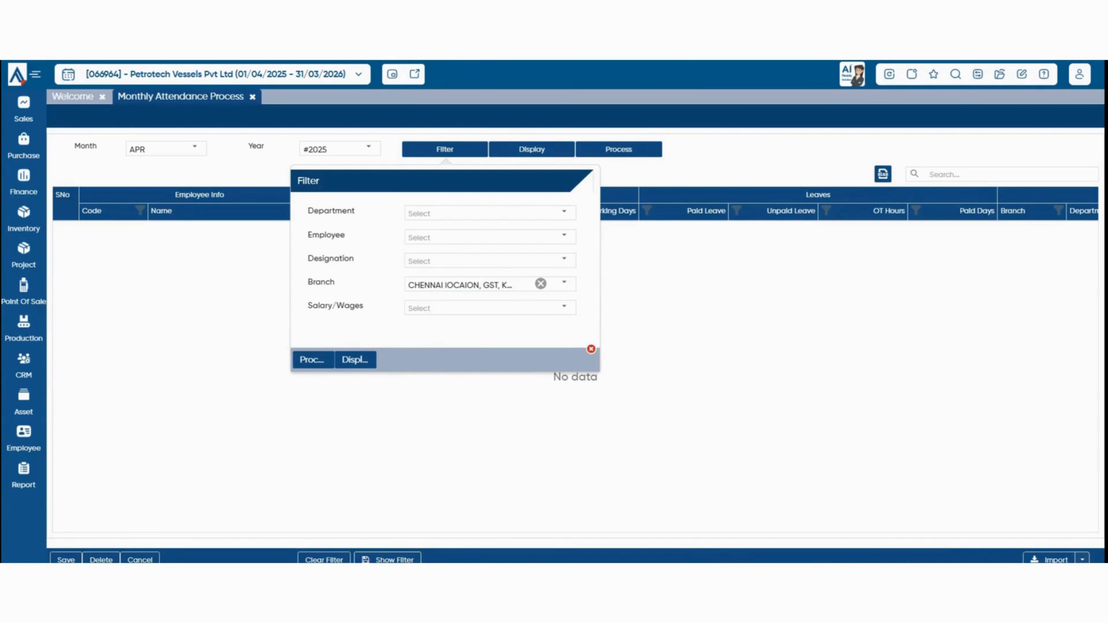
pyautogui.click(591, 349)
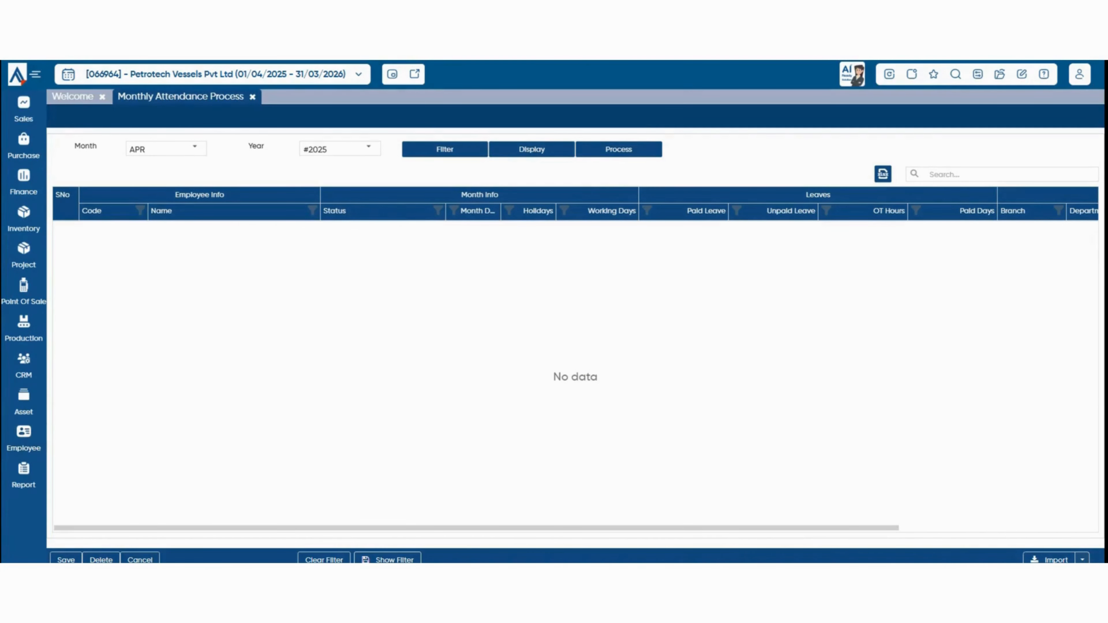
pyautogui.click(24, 439)
pyautogui.click(79, 396)
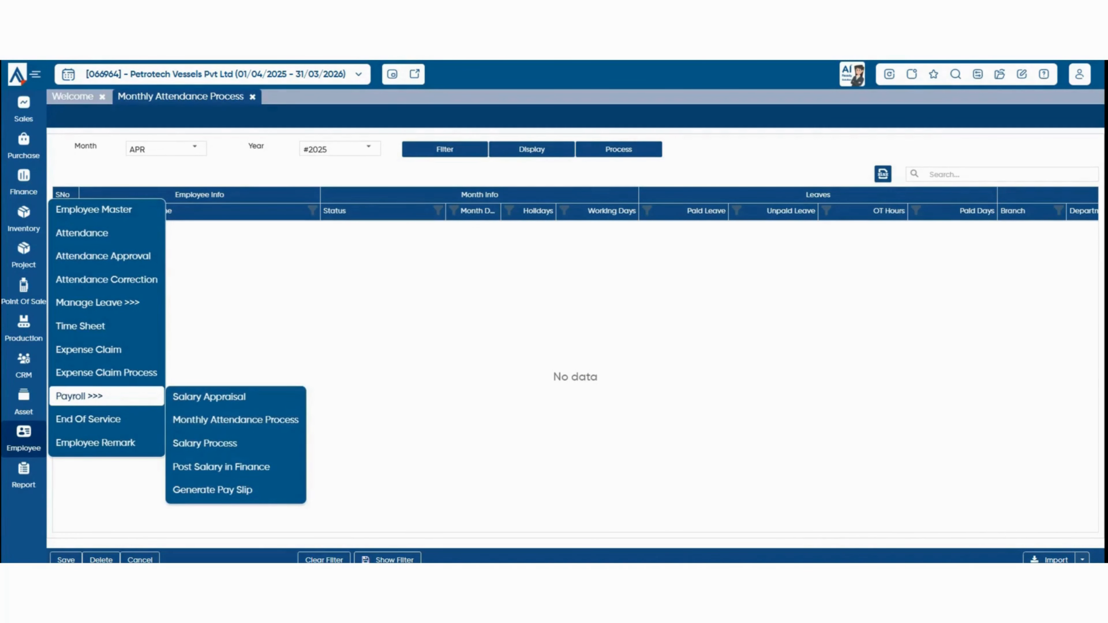
# In Salary Process, set the month to April and process salaries for all six employees.
pyautogui.click(205, 443)
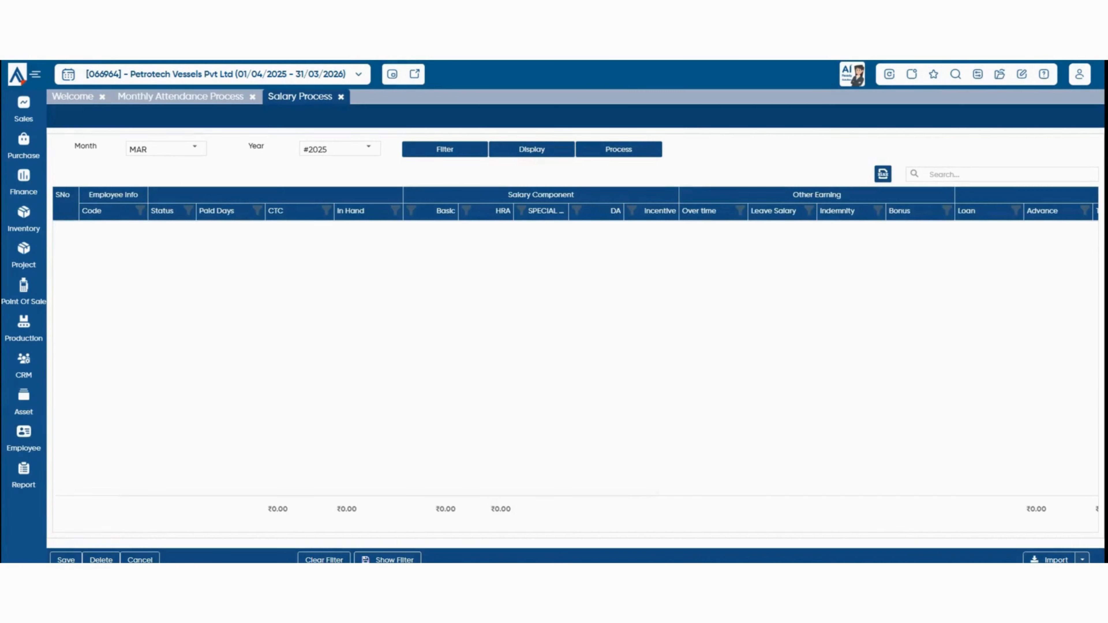
pyautogui.click(195, 148)
pyautogui.click(165, 226)
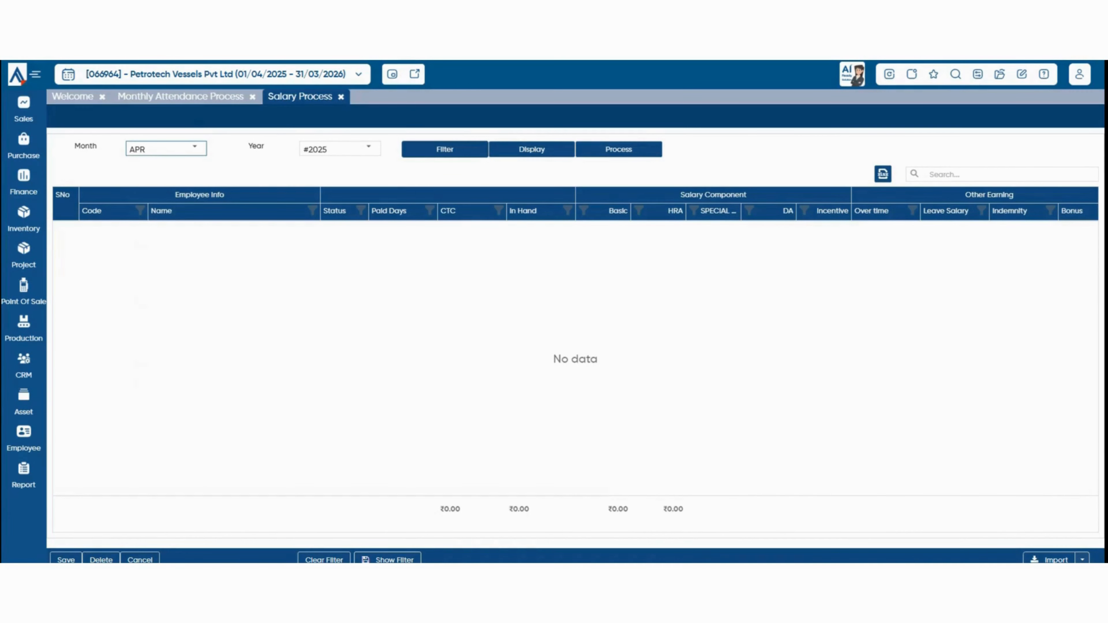
pyautogui.click(445, 149)
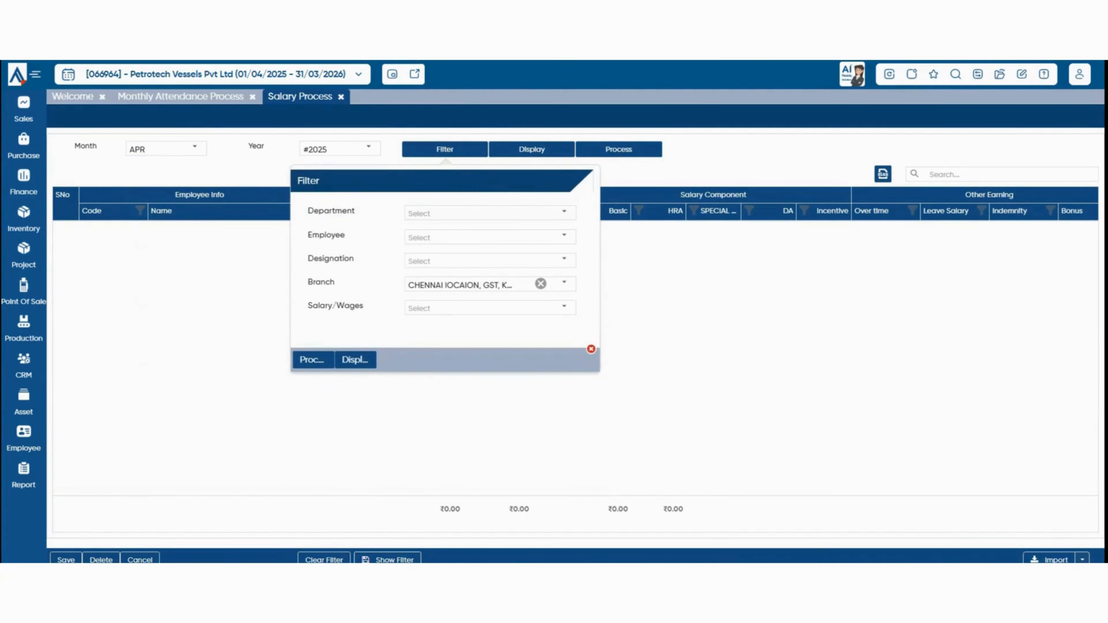
pyautogui.click(592, 349)
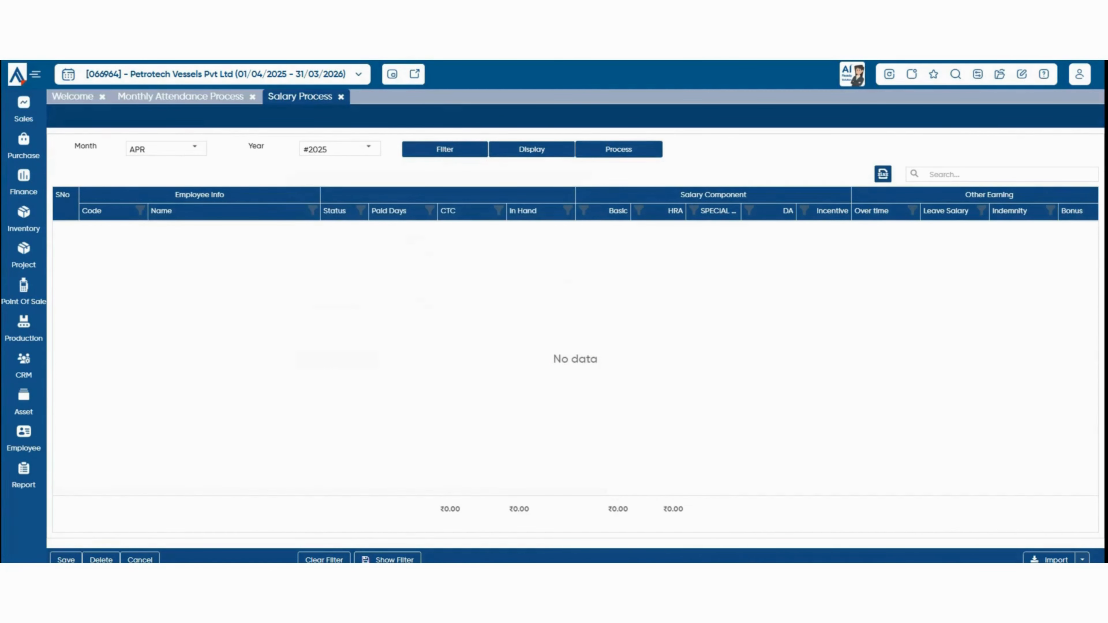
pyautogui.click(619, 149)
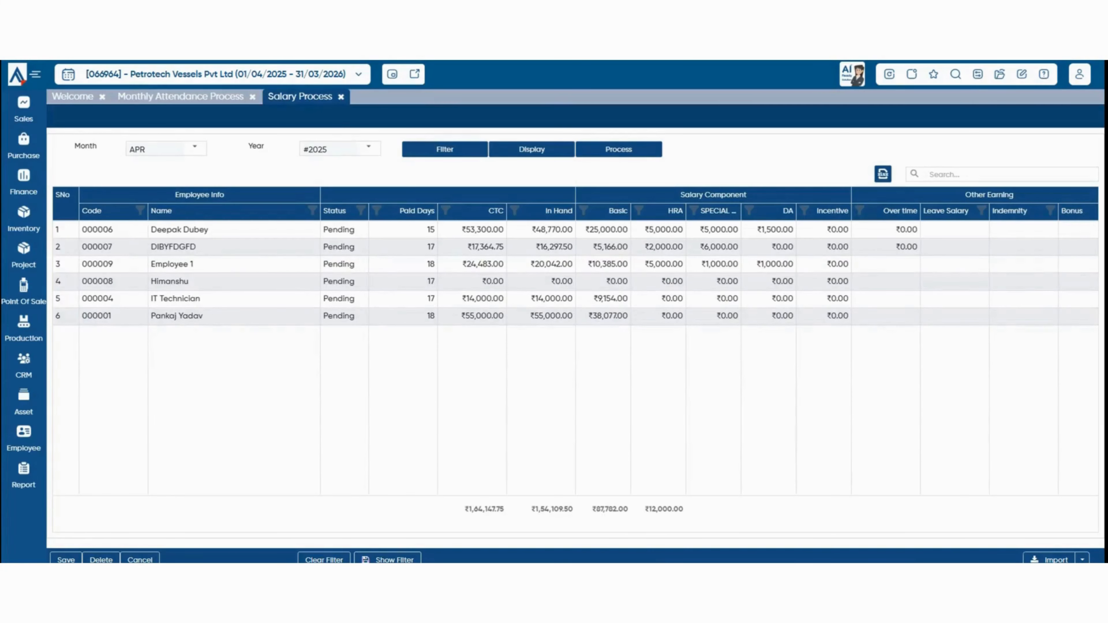
# Review each employee's Paid Days, Advance and Net Payable columns without changing values.
pyautogui.click(413, 230)
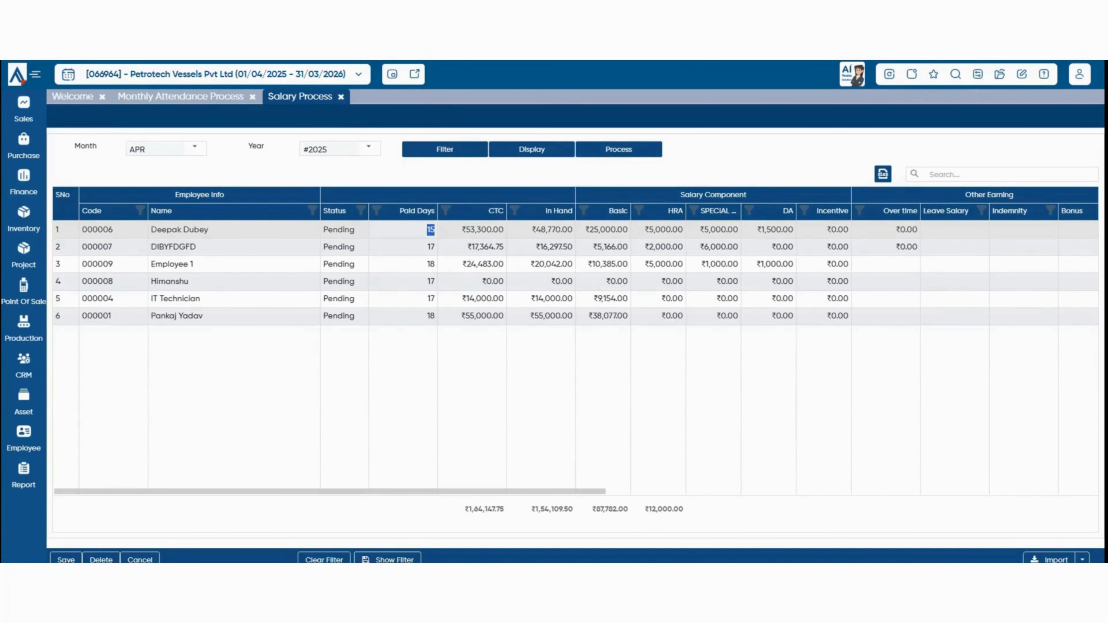
pyautogui.moveTo(427, 247); pyautogui.dragTo(431, 247)
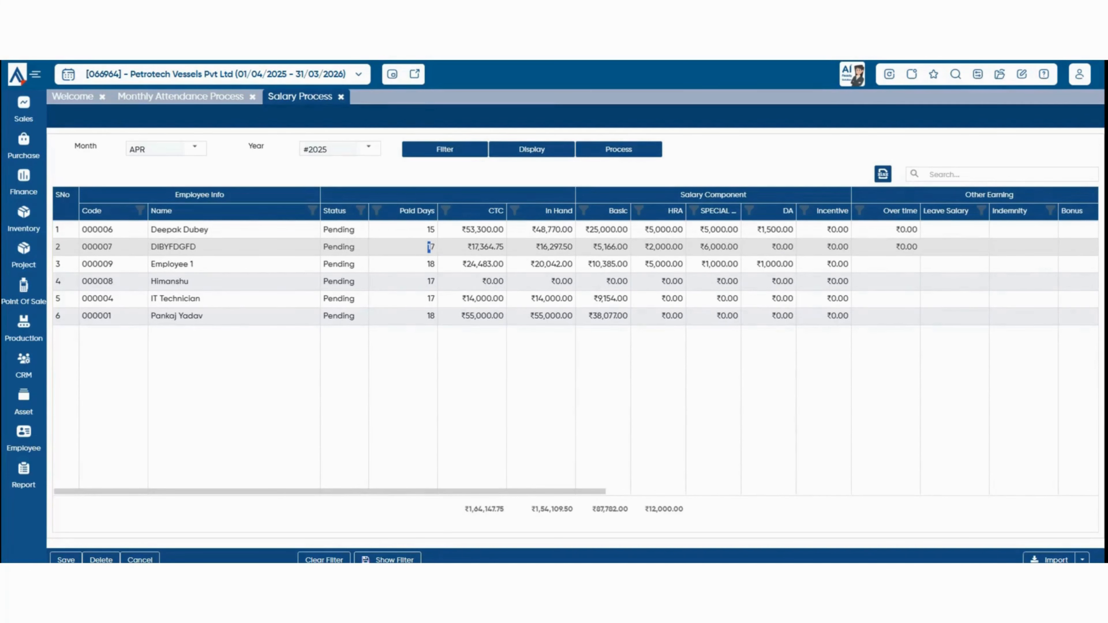
pyautogui.moveTo(414, 492); pyautogui.dragTo(693, 491)
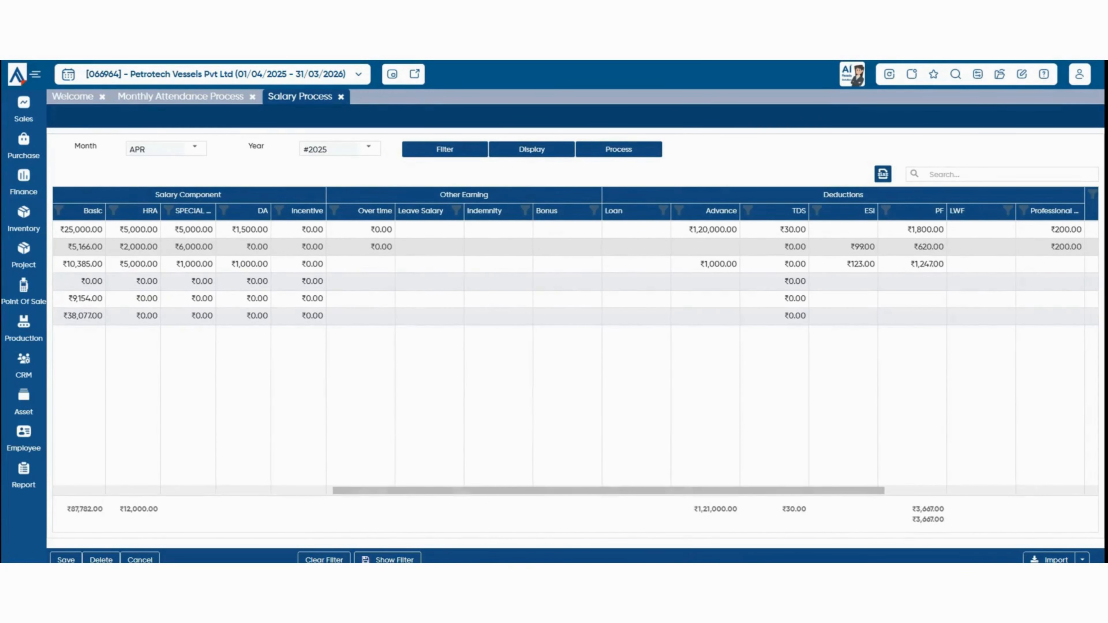
pyautogui.moveTo(700, 264); pyautogui.dragTo(738, 264)
pyautogui.press('Escape')
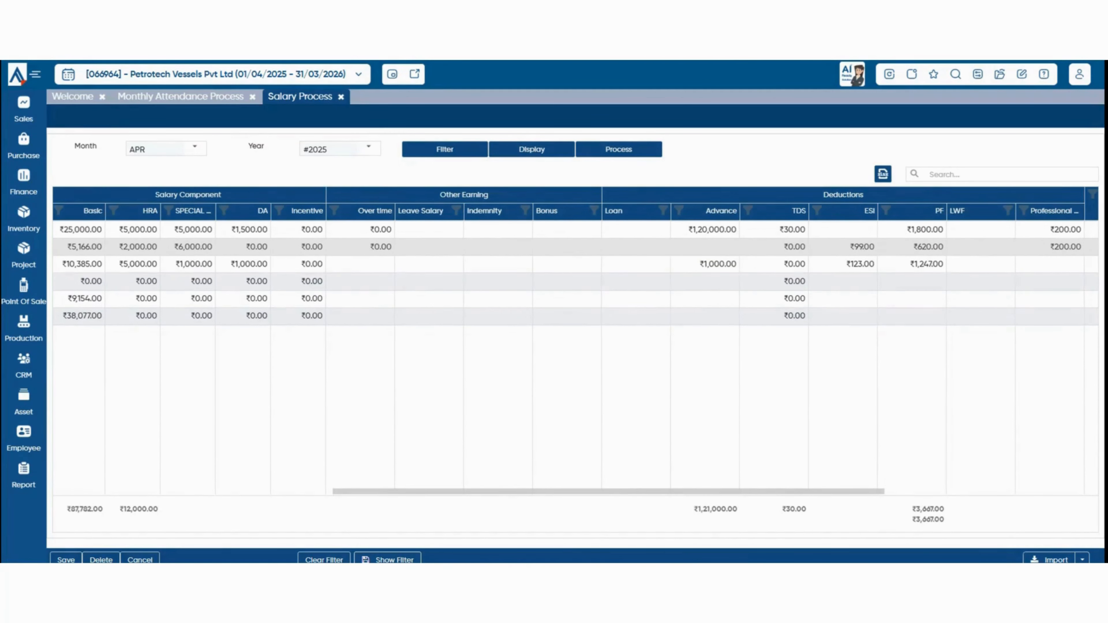
pyautogui.hscroll(4, 742, 247)
pyautogui.moveTo(911, 265); pyautogui.dragTo(871, 265)
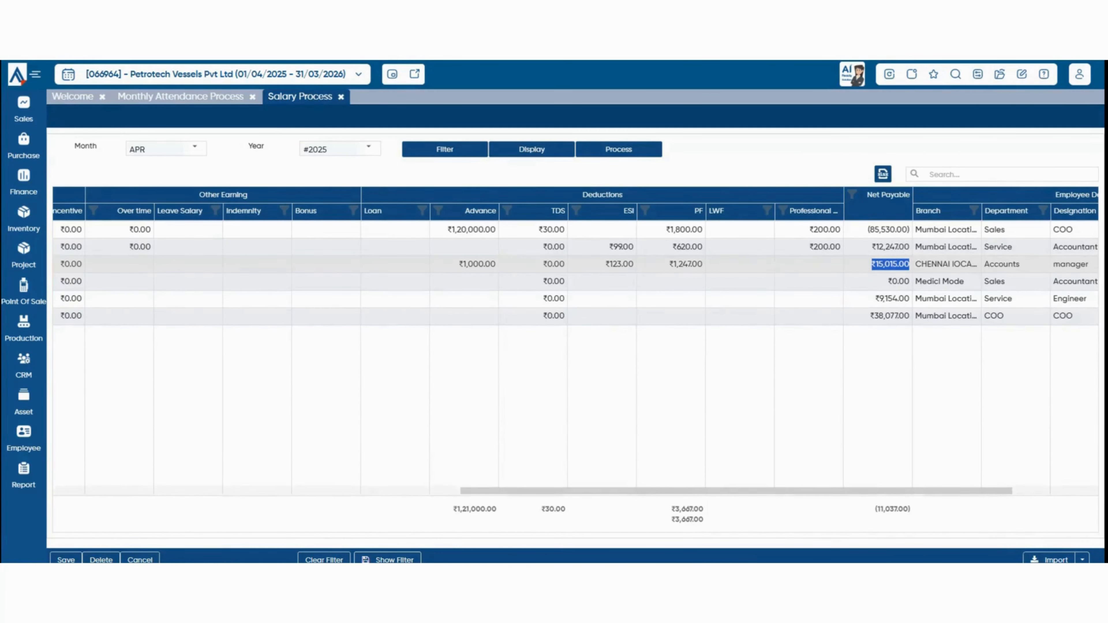
pyautogui.hscroll(-5, 567, 270)
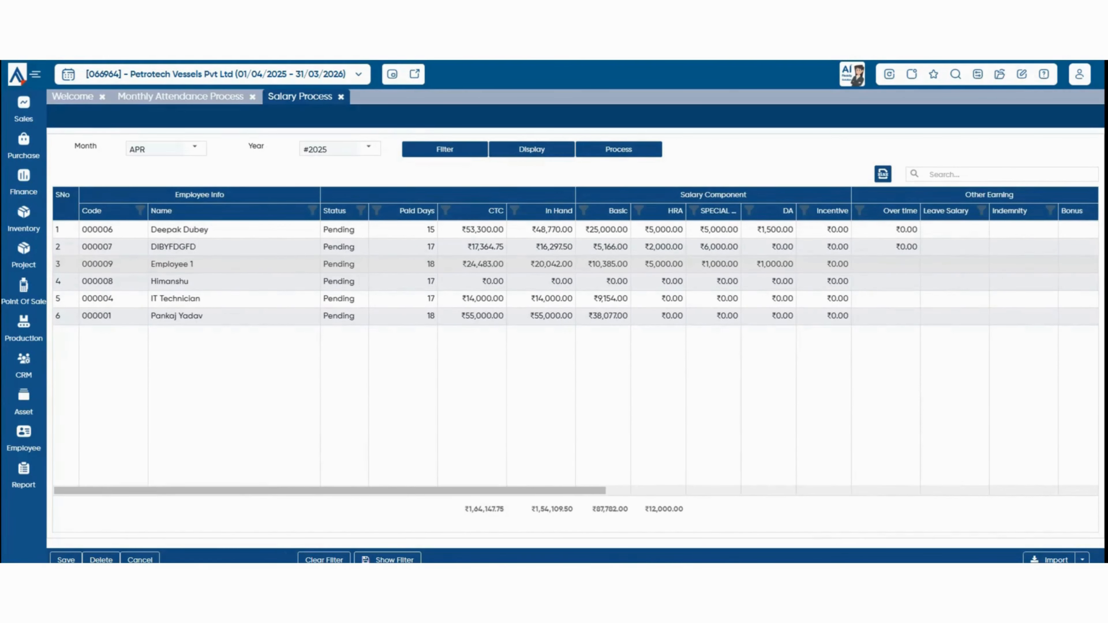
pyautogui.hscroll(5, 567, 270)
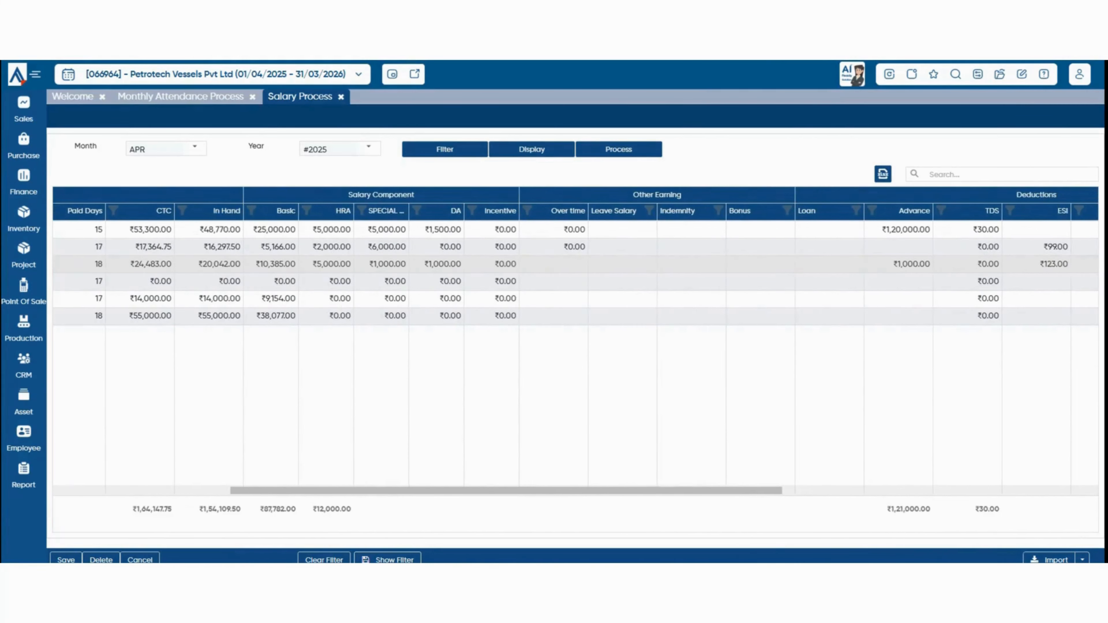
pyautogui.hscroll(-5, 567, 271)
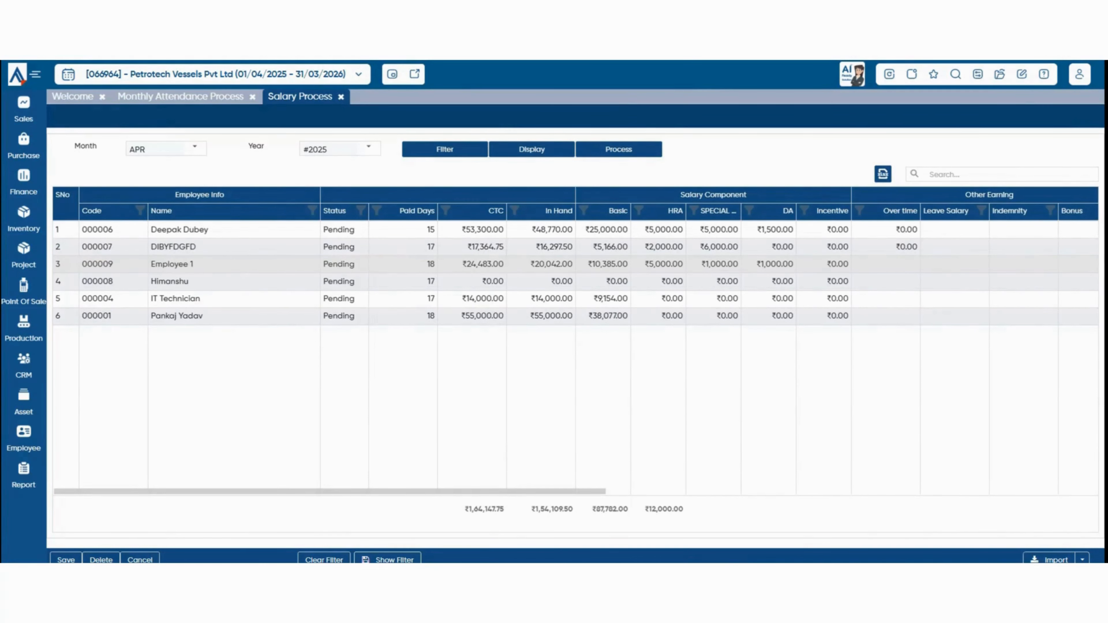
# Enter a 2000 incentive for Employee 1, save the April salaries and redisplay the Processed rows.
pyautogui.click(830, 265)
pyautogui.write('2')
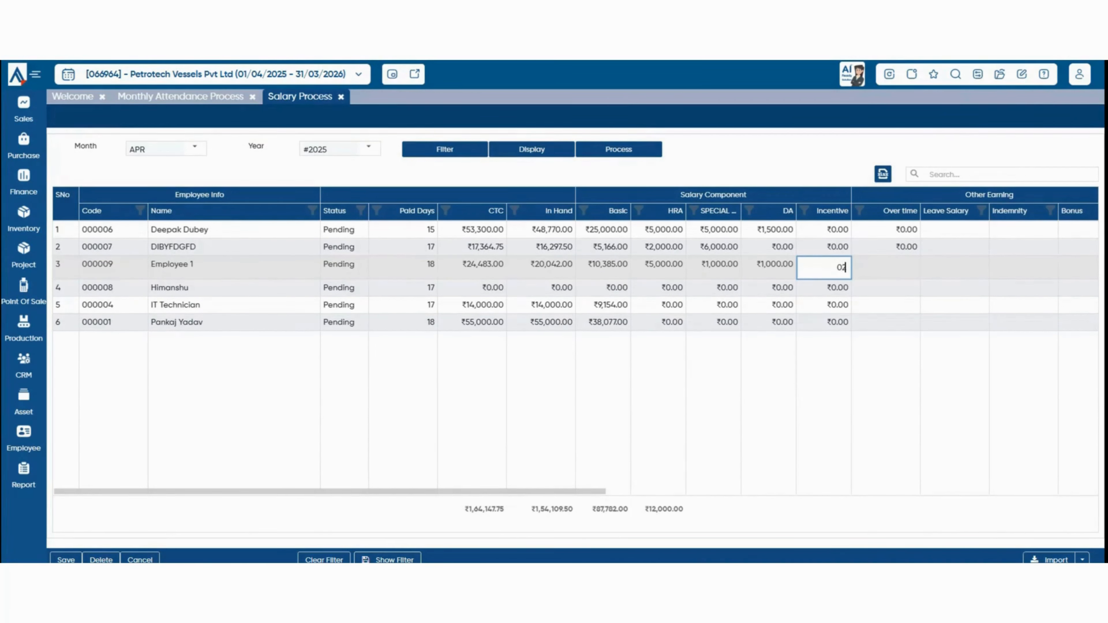
pyautogui.write('000')
pyautogui.press('Return')
pyautogui.moveTo(348, 492); pyautogui.dragTo(763, 491)
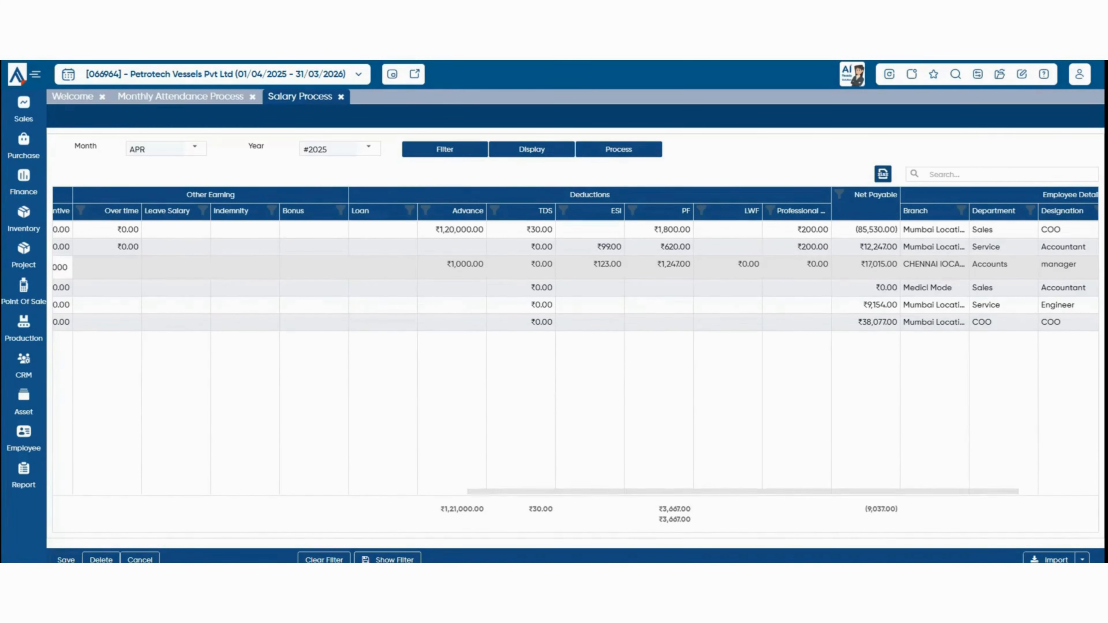
pyautogui.click(66, 560)
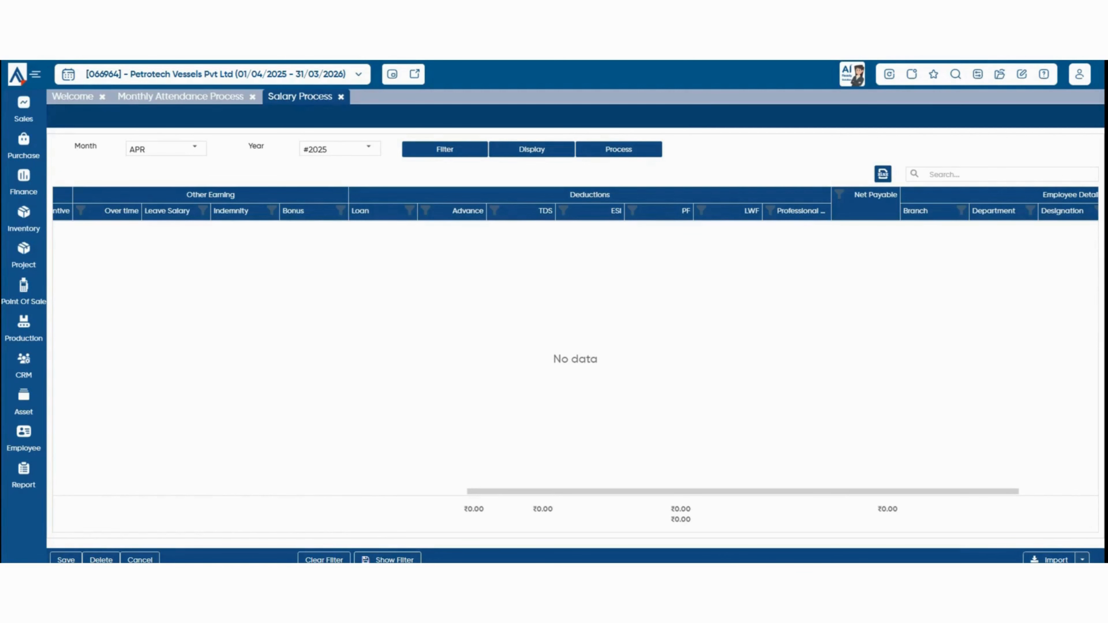
pyautogui.click(532, 149)
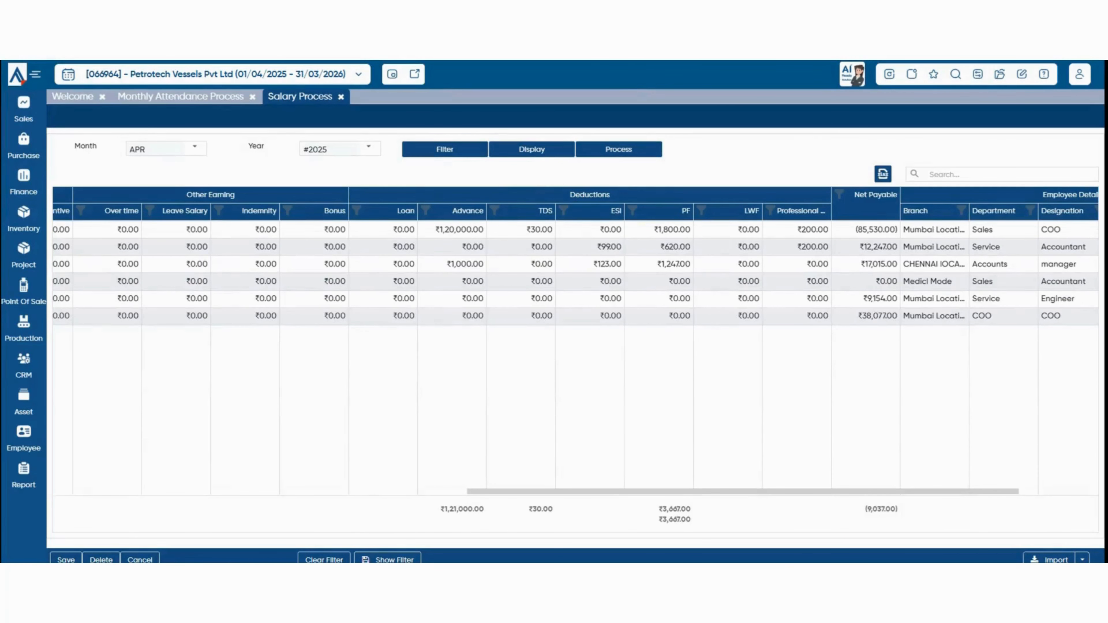
pyautogui.moveTo(698, 492); pyautogui.dragTo(413, 491)
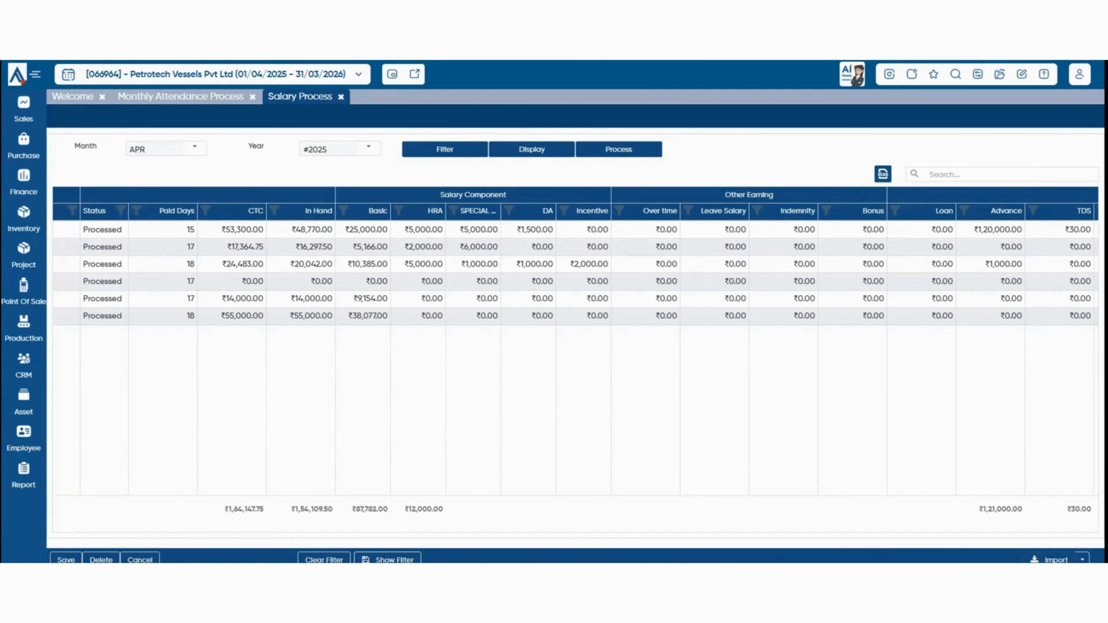
# Check the Import Excel dialog and import format options, closing without importing anything.
pyautogui.click(1050, 560)
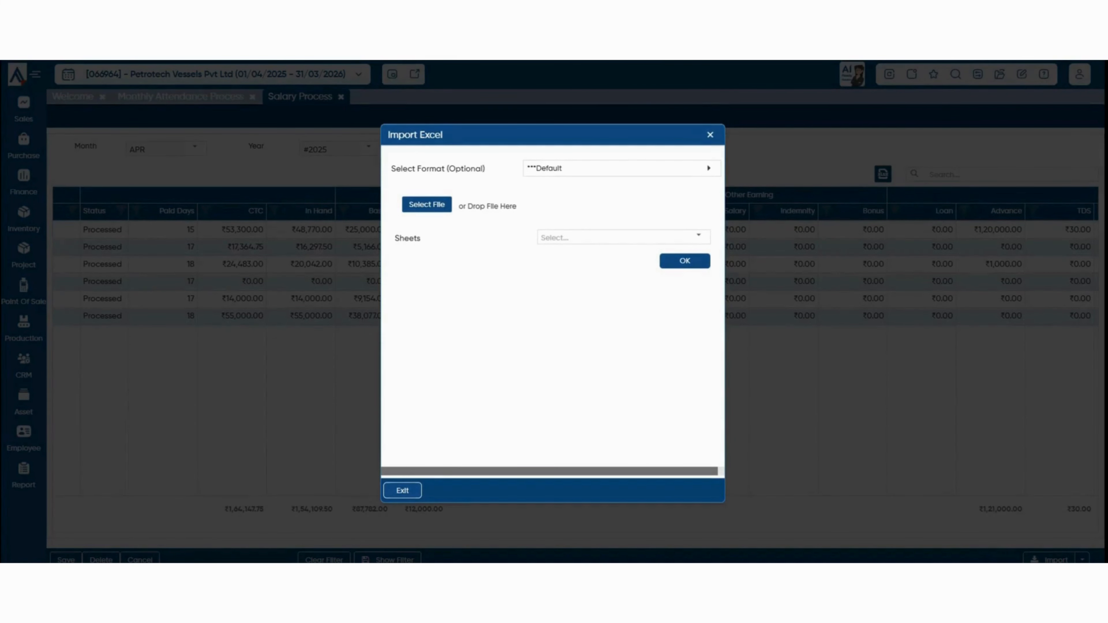
pyautogui.press('Escape')
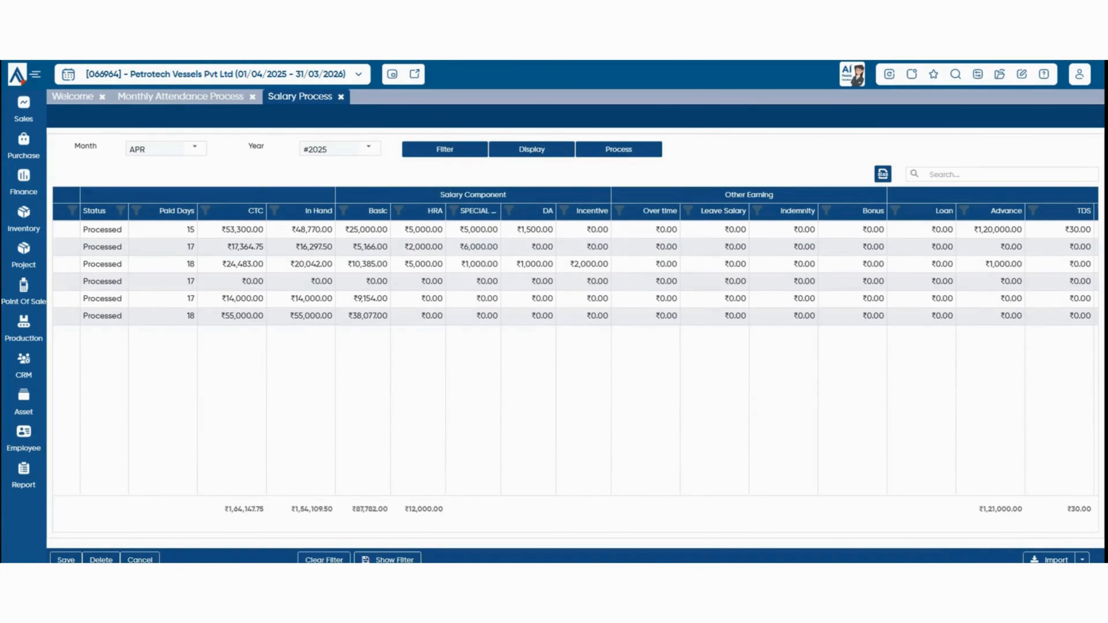
pyautogui.click(1083, 559)
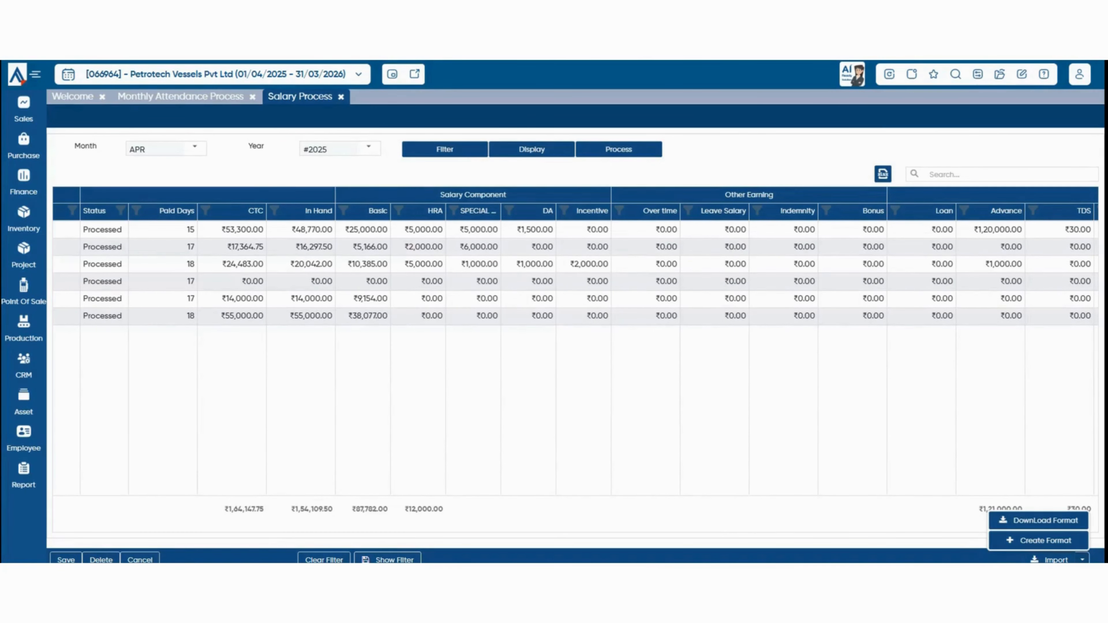
pyautogui.click(1050, 559)
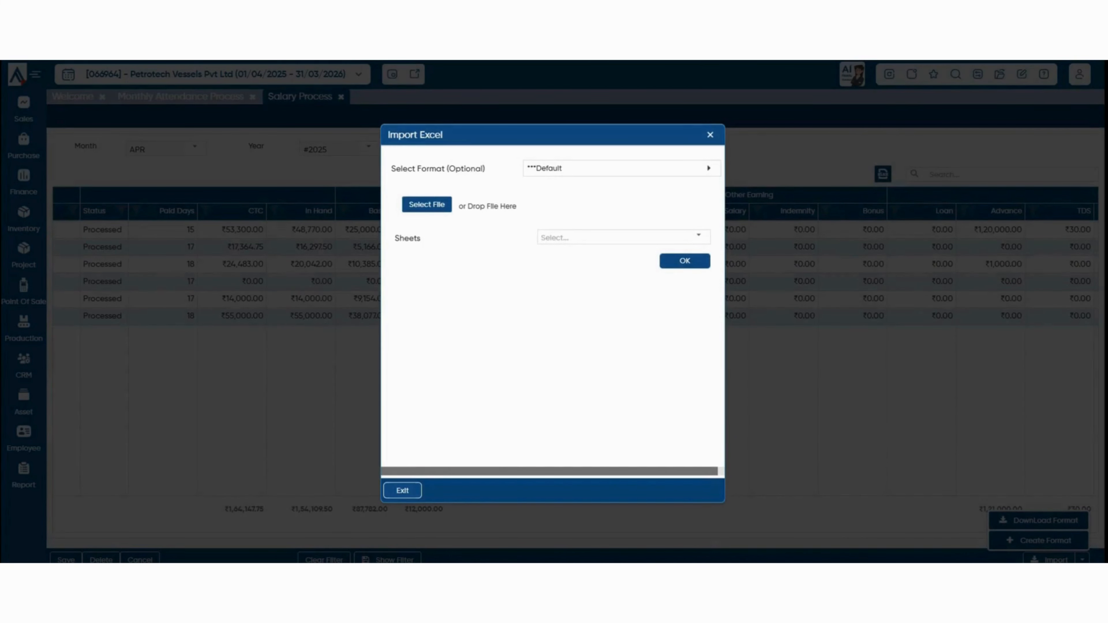
pyautogui.press('Escape')
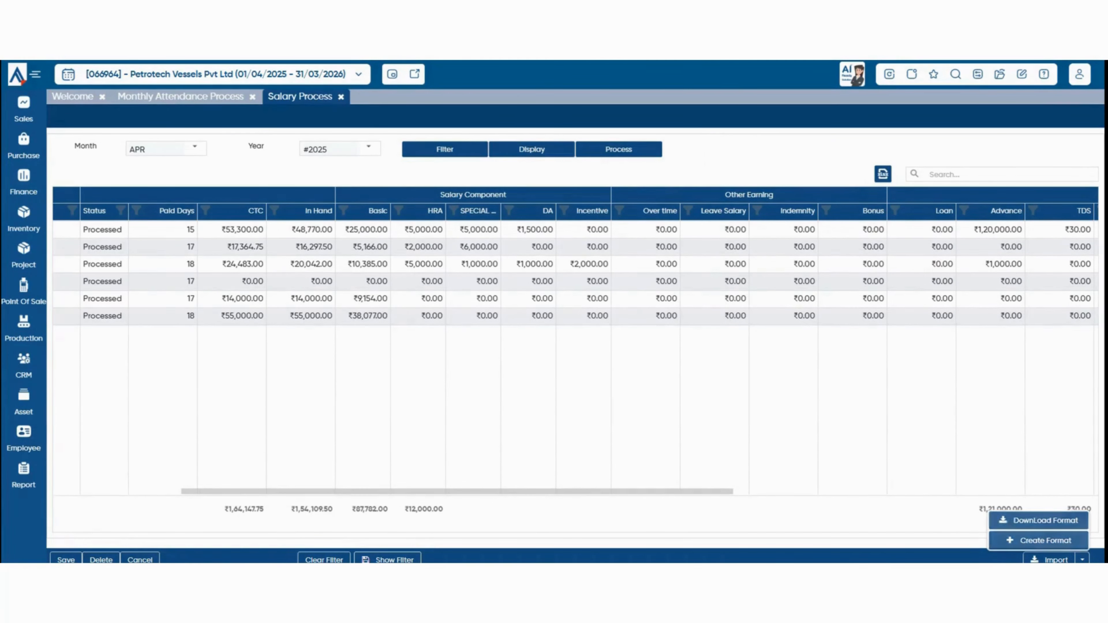
# Open Post Salary in Finance from the Employee module's Payroll menu.
pyautogui.click(24, 439)
pyautogui.moveTo(107, 396)
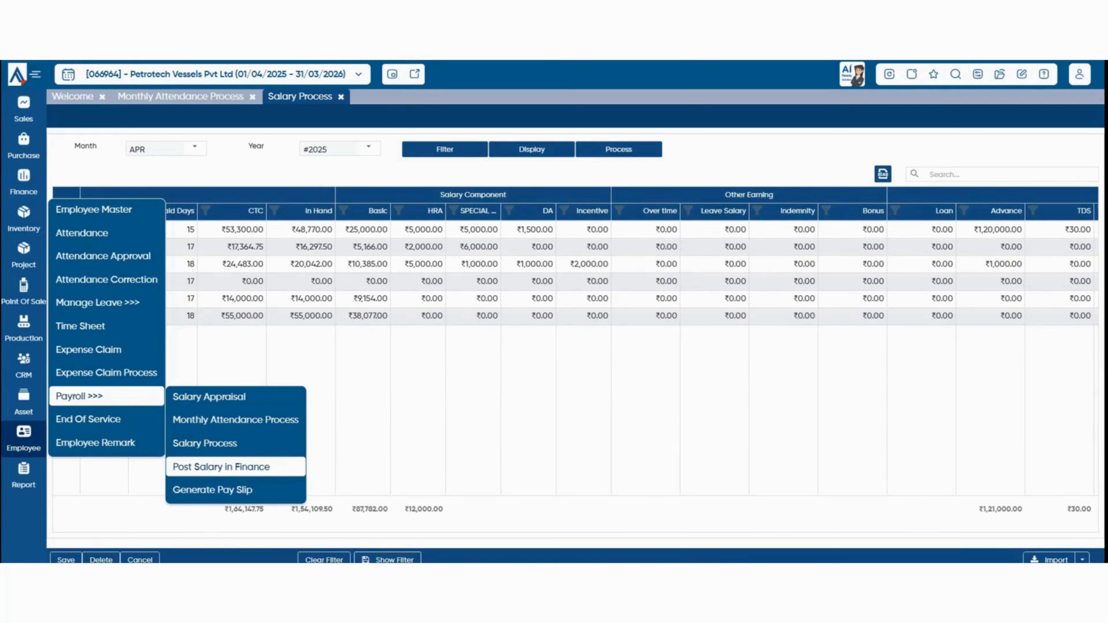
pyautogui.click(221, 467)
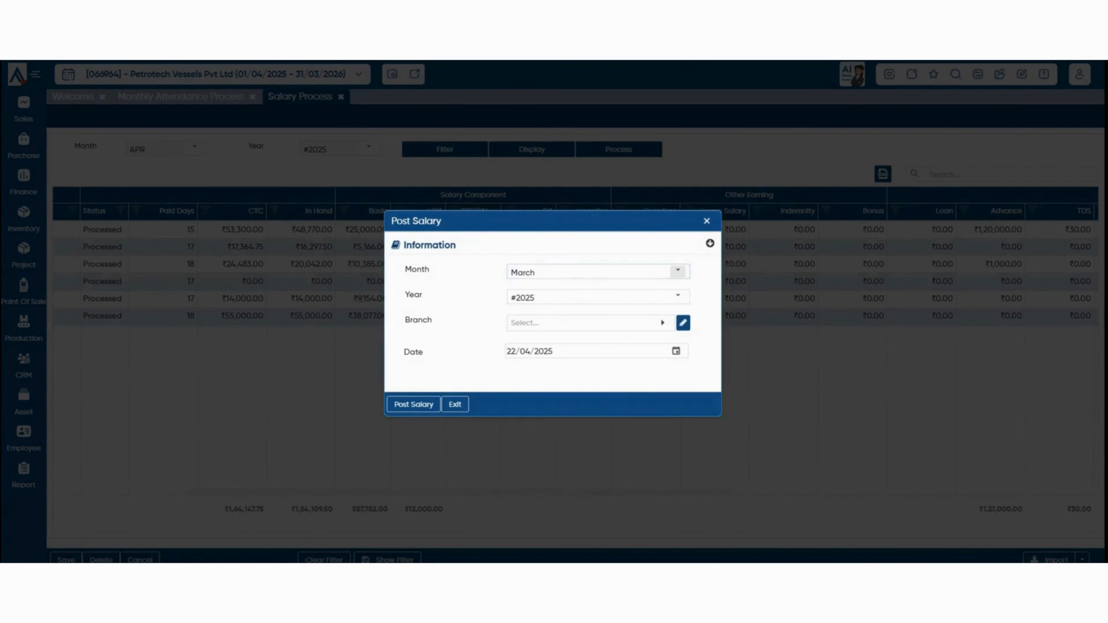
# Post April 2025 salaries to finance with posting date 22/04/2025.
pyautogui.click(678, 271)
pyautogui.click(545, 349)
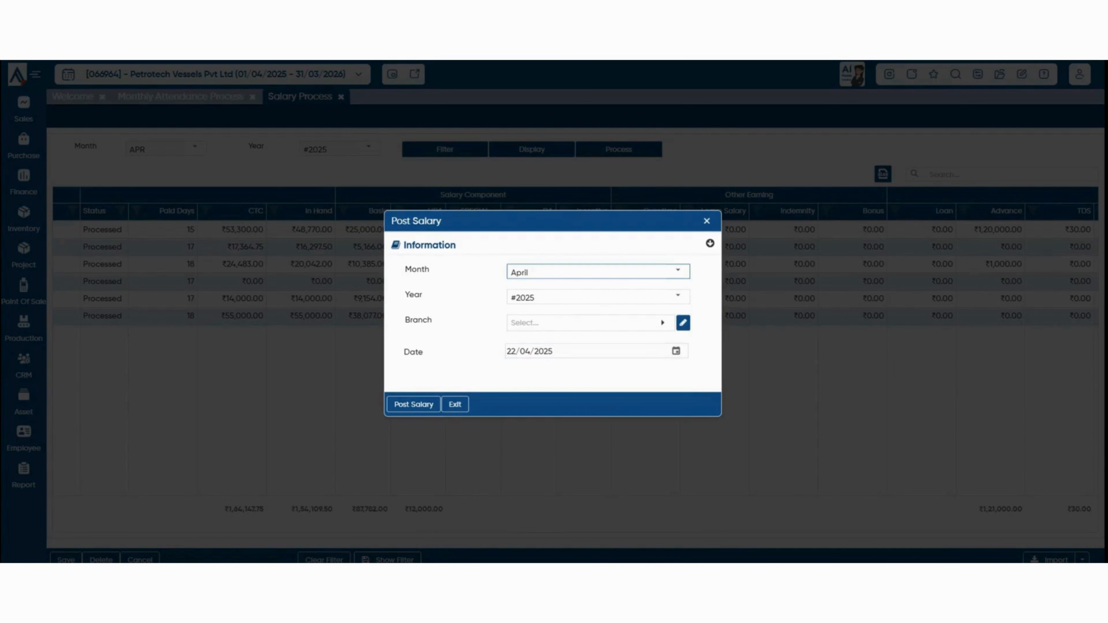
pyautogui.click(590, 323)
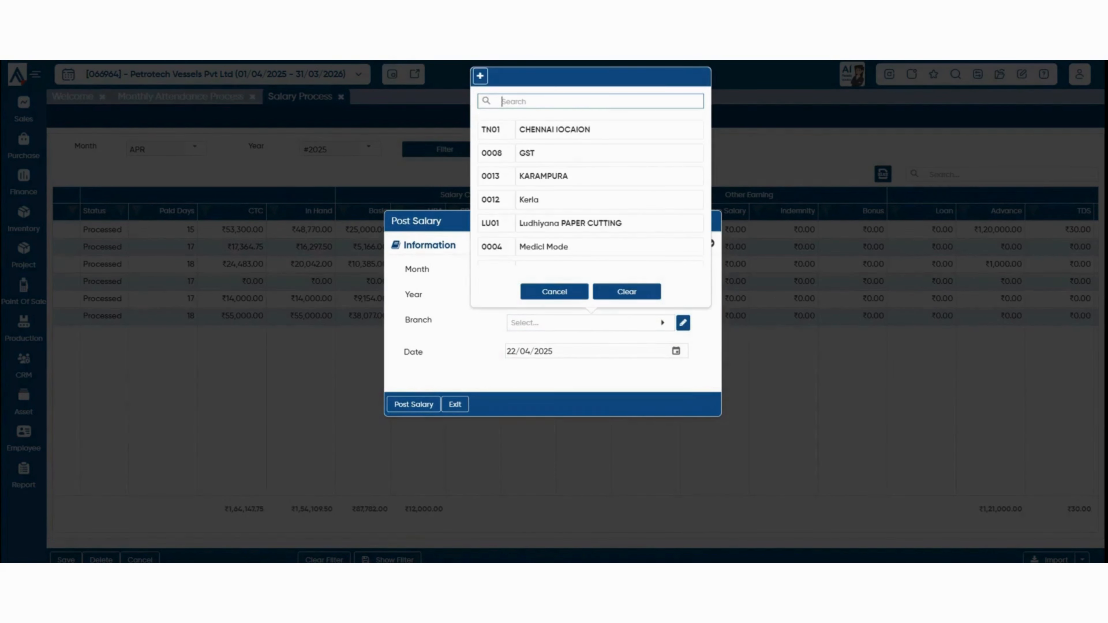
pyautogui.click(676, 350)
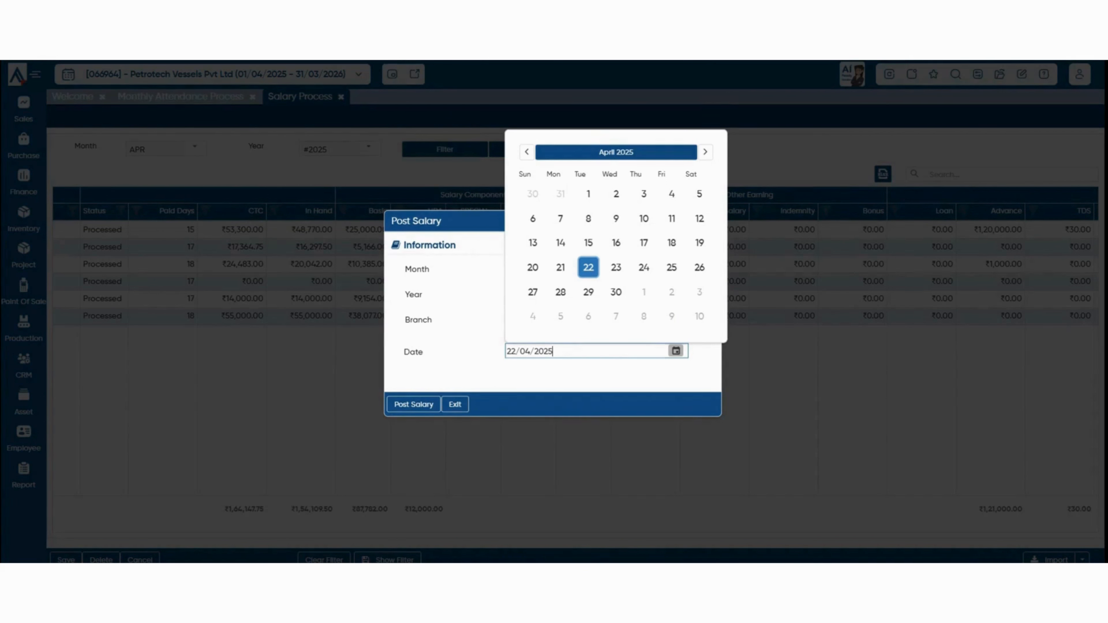
pyautogui.click(588, 268)
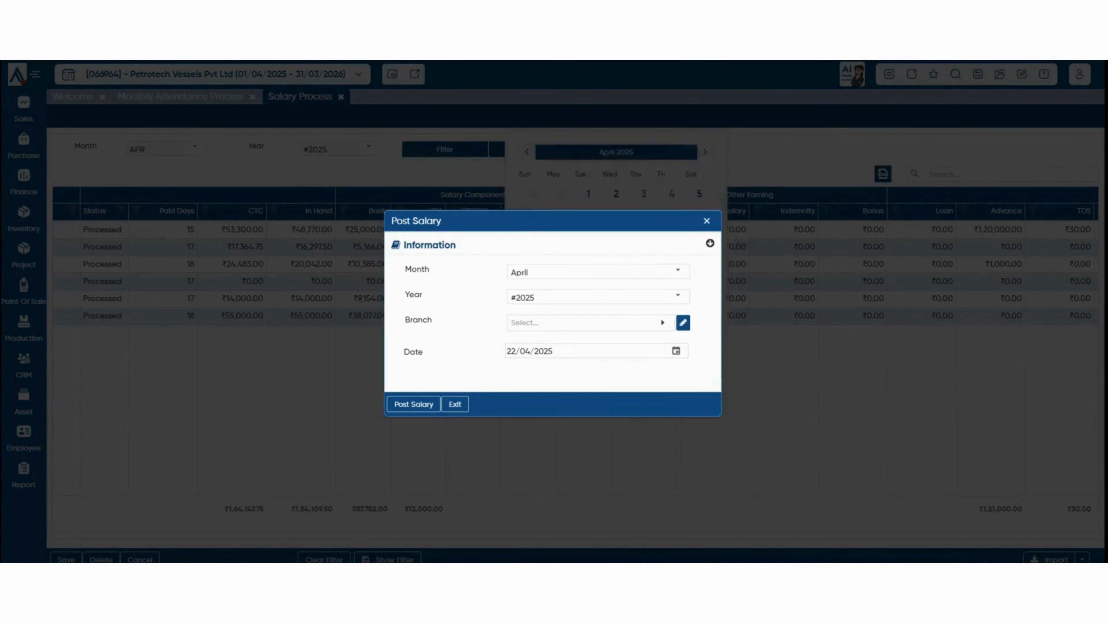
pyautogui.click(414, 405)
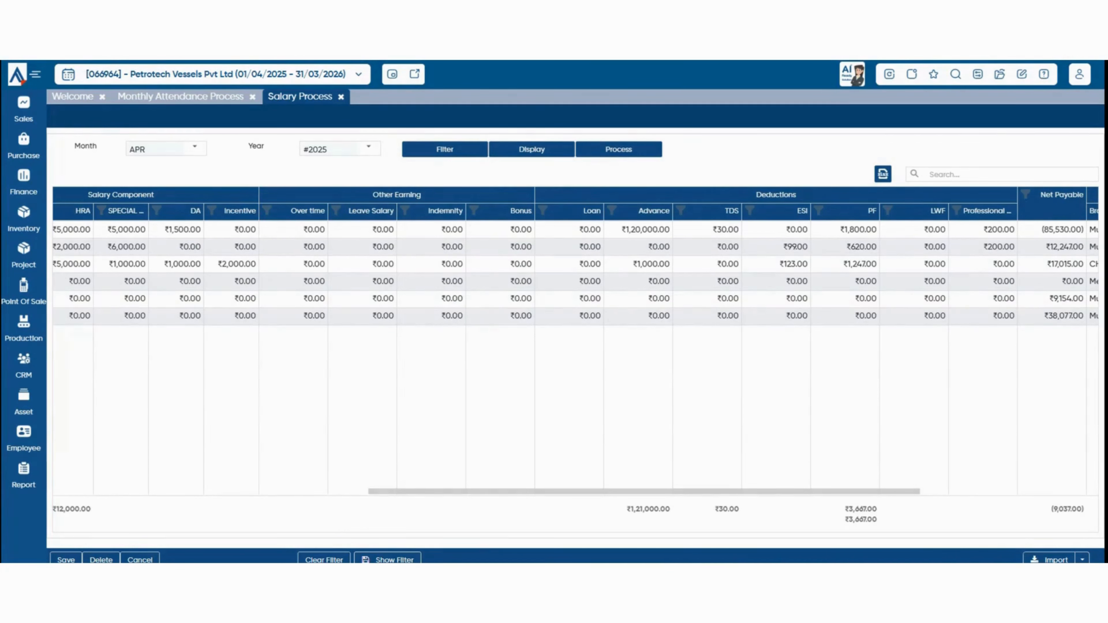
# Browse All Report and its More Reports list, close it, and return to the Payroll menu.
pyautogui.moveTo(24, 476)
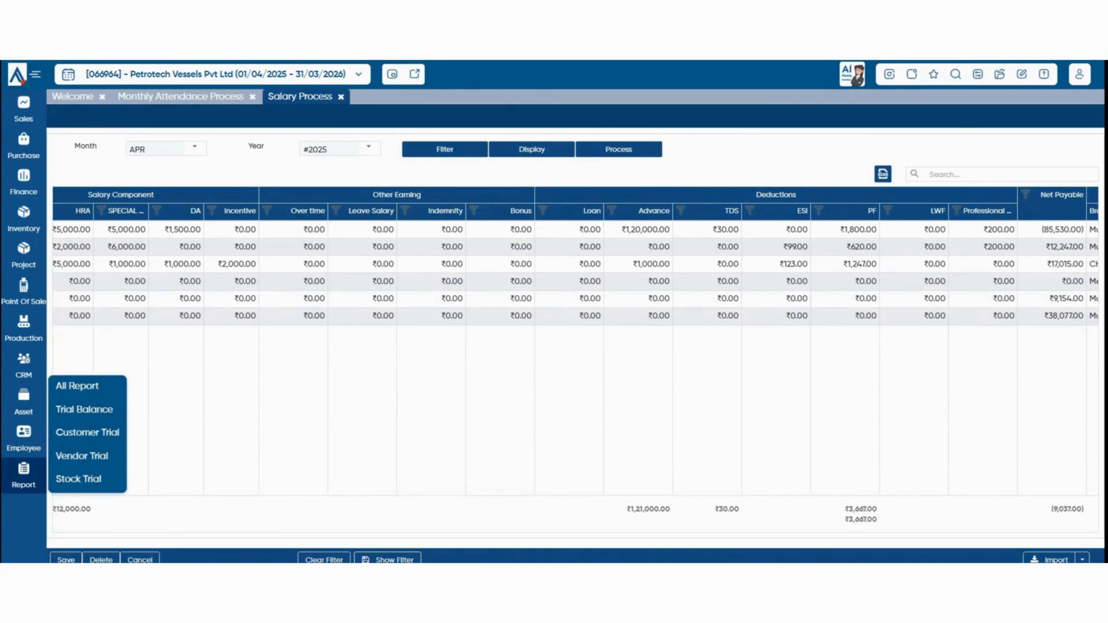
pyautogui.click(77, 386)
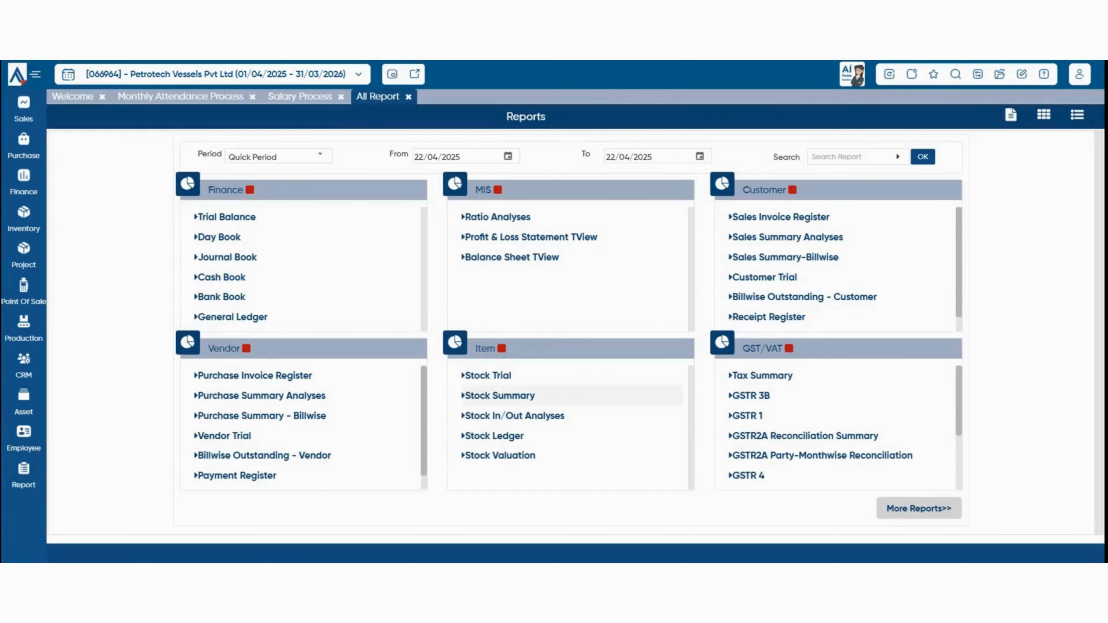
pyautogui.click(919, 509)
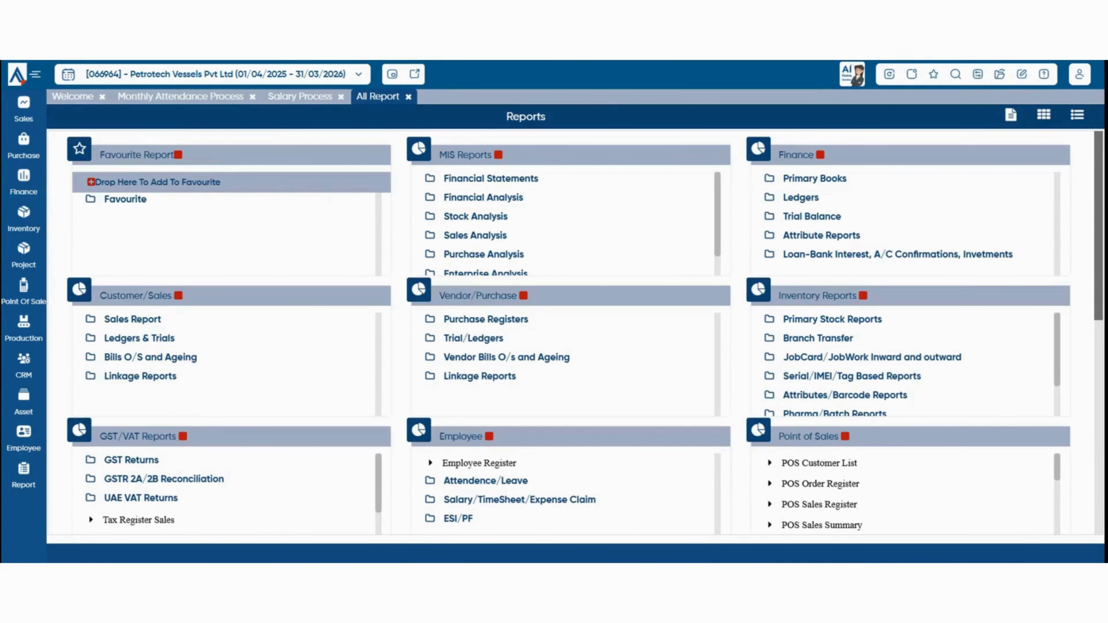
pyautogui.click(409, 97)
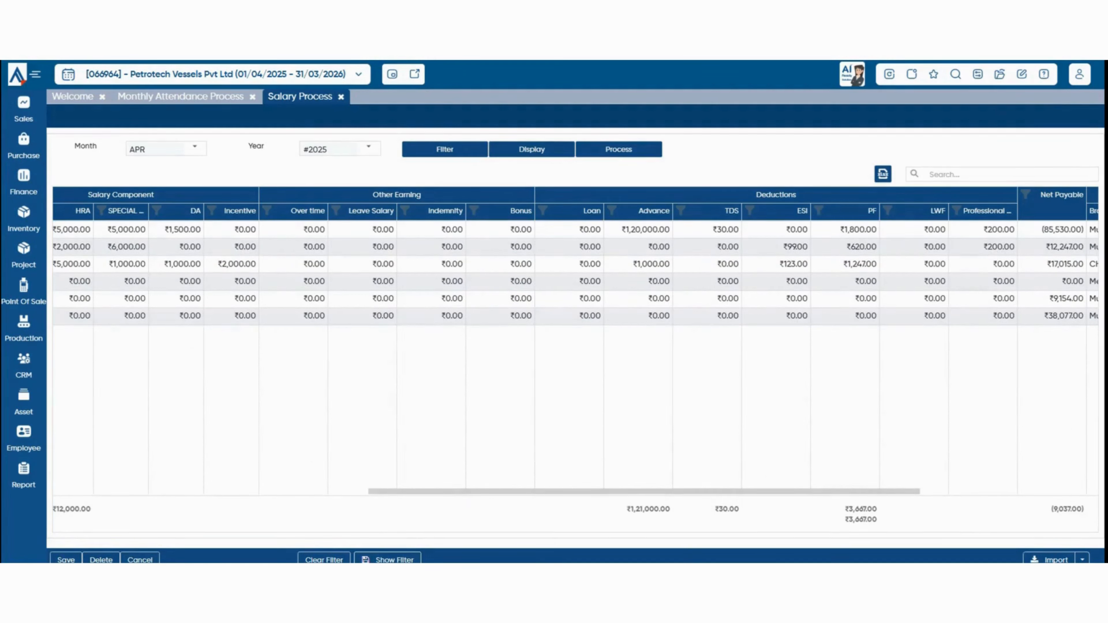
pyautogui.moveTo(24, 438)
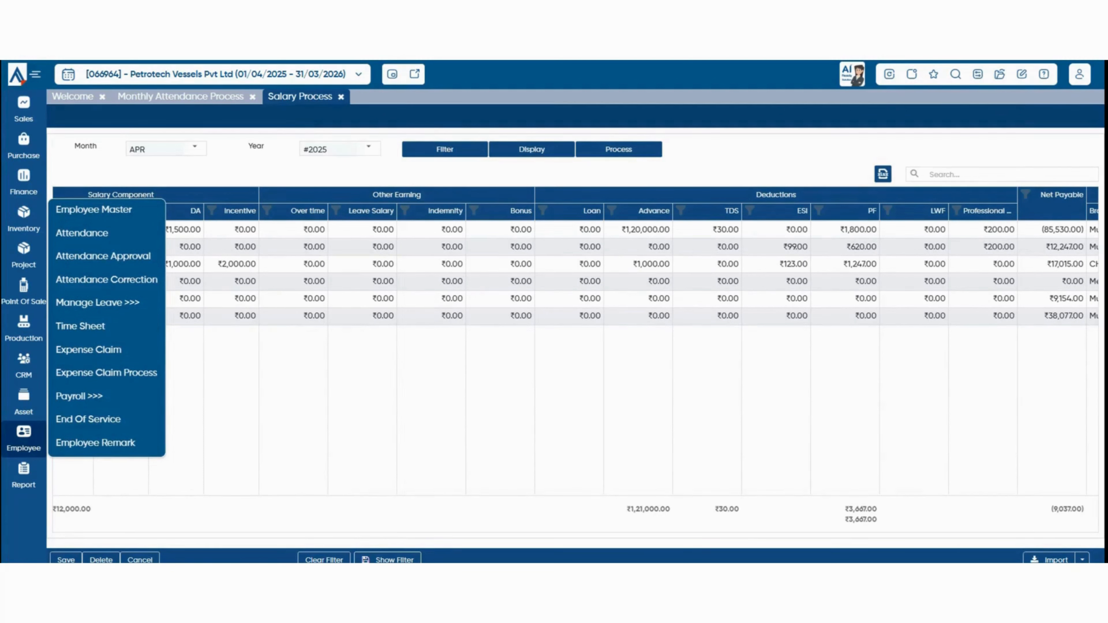
pyautogui.moveTo(87, 396)
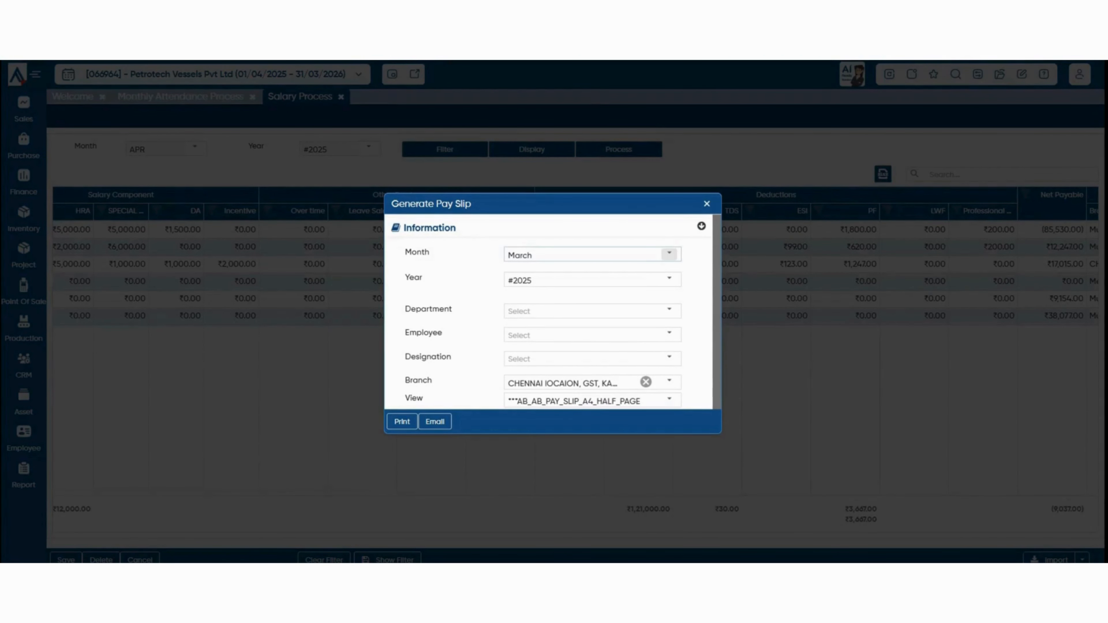
# Print Employee 1's April 2025 pay slip using the half-page layout.
pyautogui.click(669, 254)
pyautogui.click(592, 332)
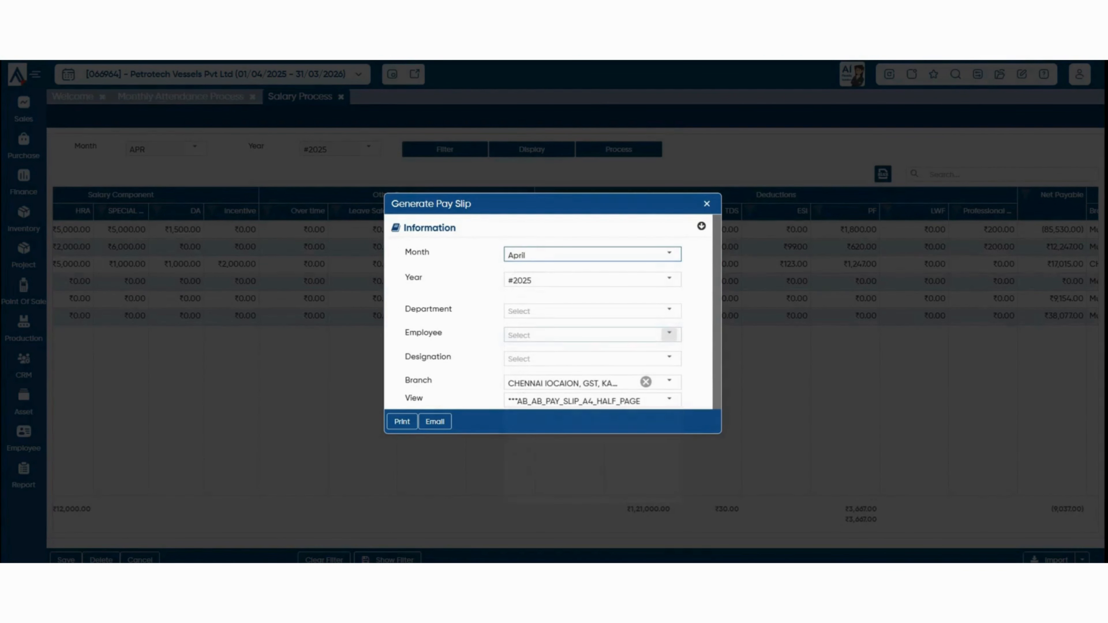
pyautogui.scroll(-1, 669, 334)
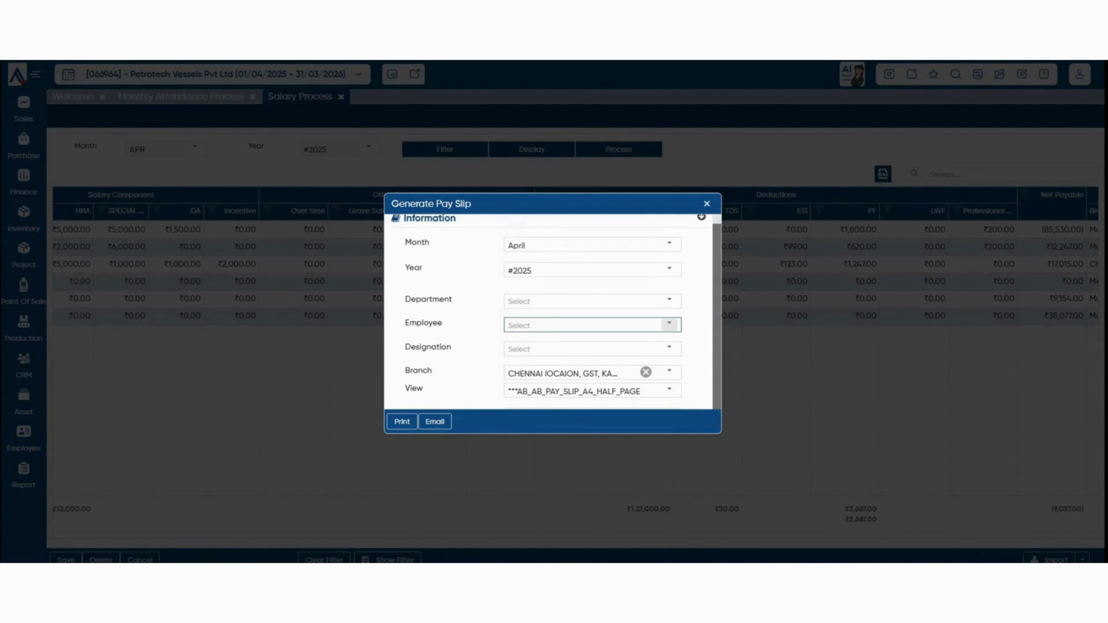
pyautogui.click(669, 323)
pyautogui.click(532, 423)
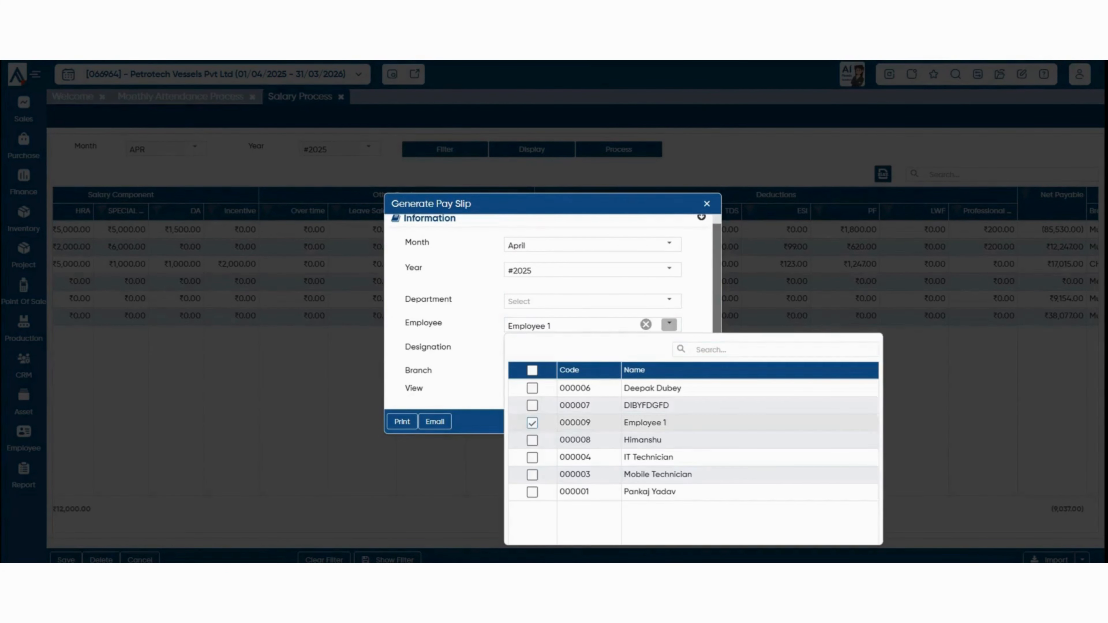
pyautogui.click(467, 380)
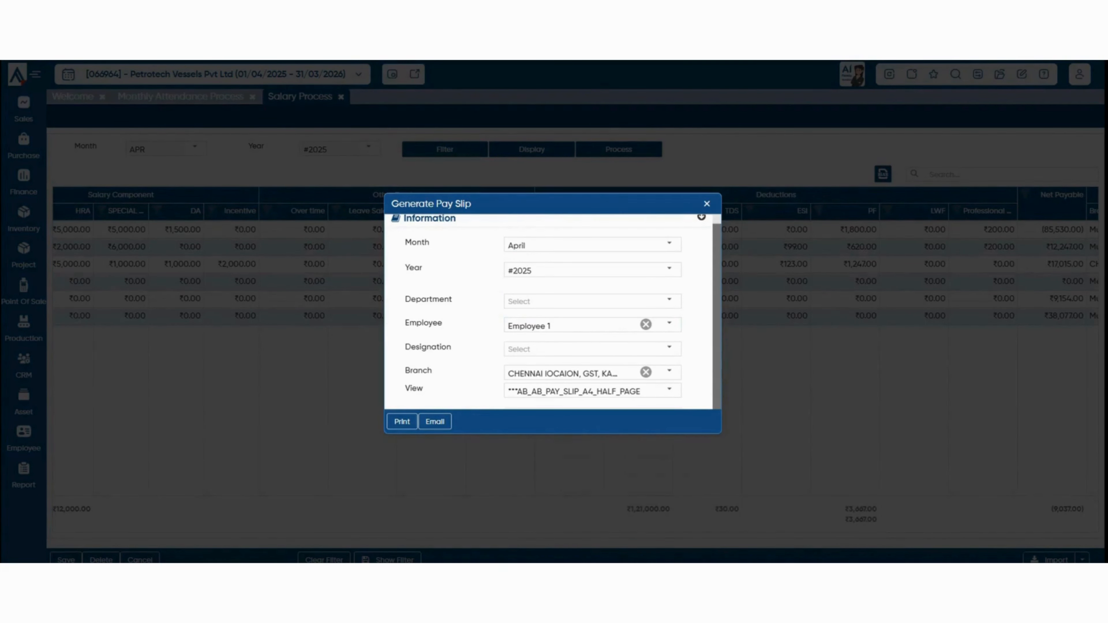
pyautogui.click(670, 390)
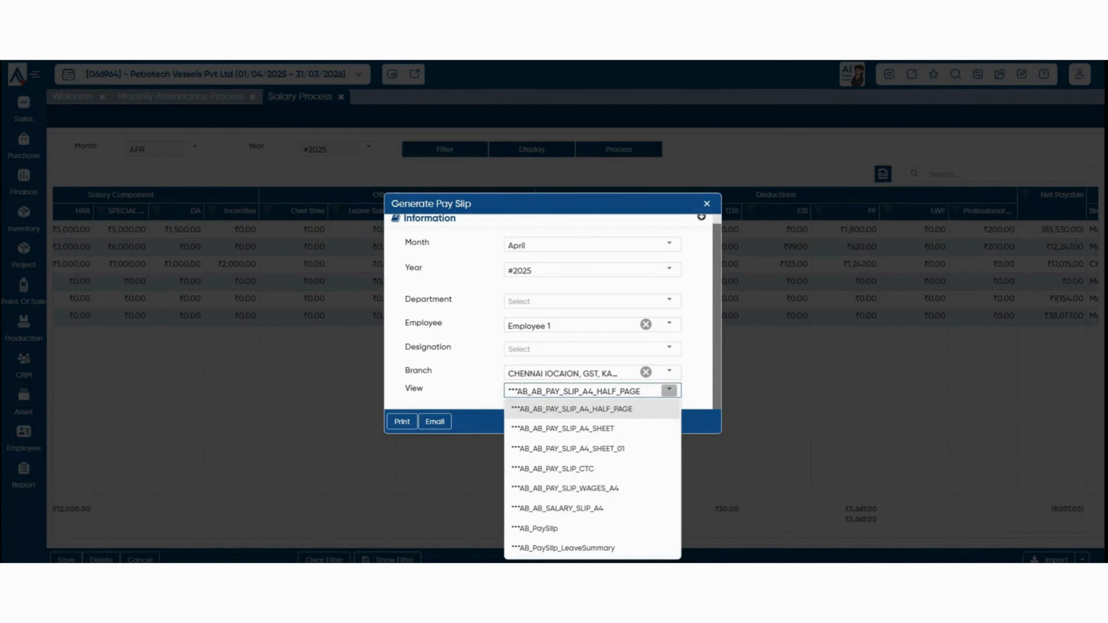
pyautogui.click(697, 390)
pyautogui.click(401, 422)
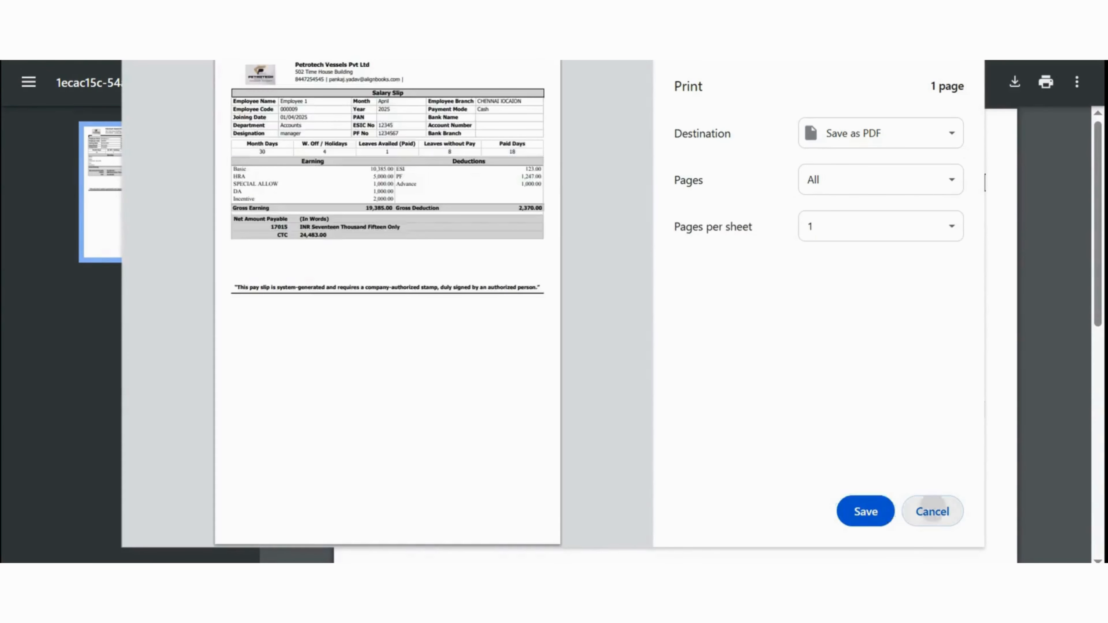
# Cancel printing, scroll through Employee 1's April salary slip PDF, then close its tab.
pyautogui.click(932, 511)
pyautogui.scroll(-4, 675, 332)
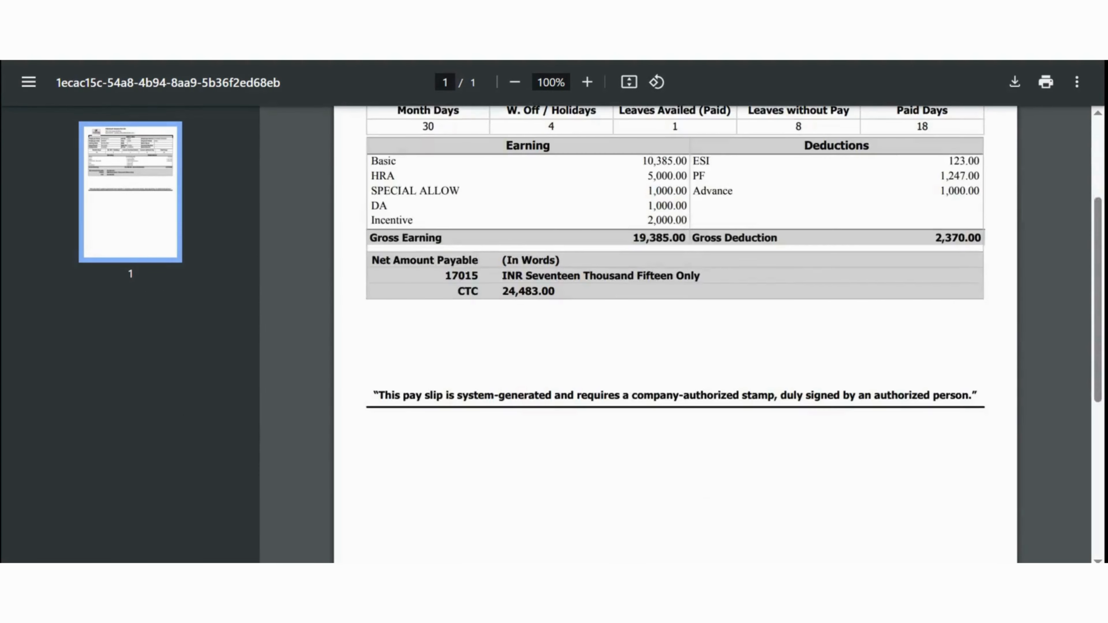
pyautogui.scroll(4, 675, 332)
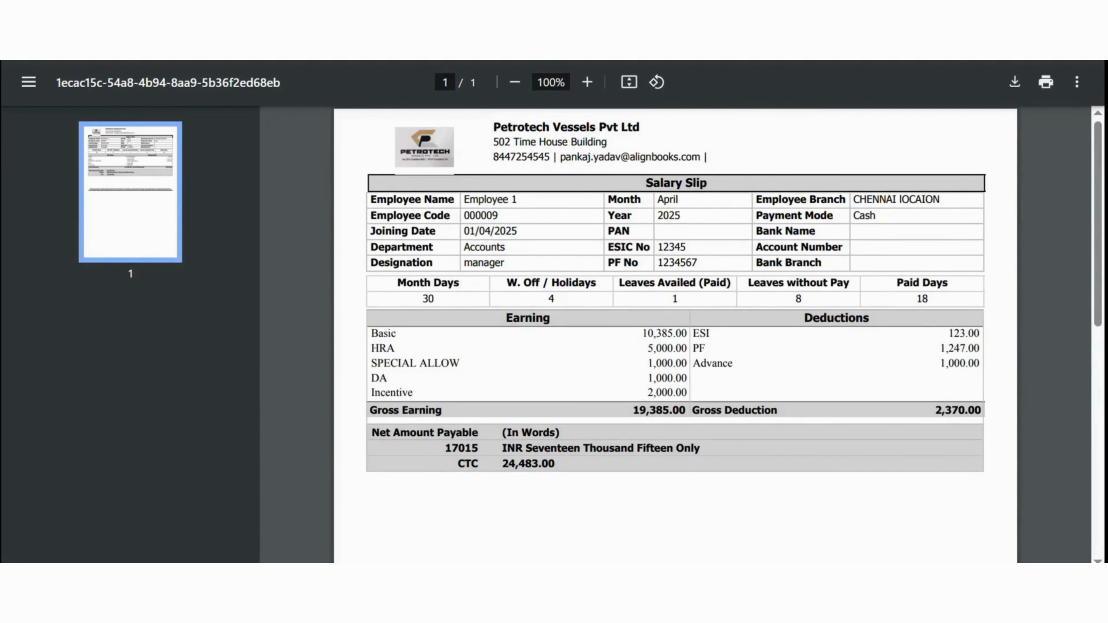
pyautogui.hotkey('ctrl', 'w')
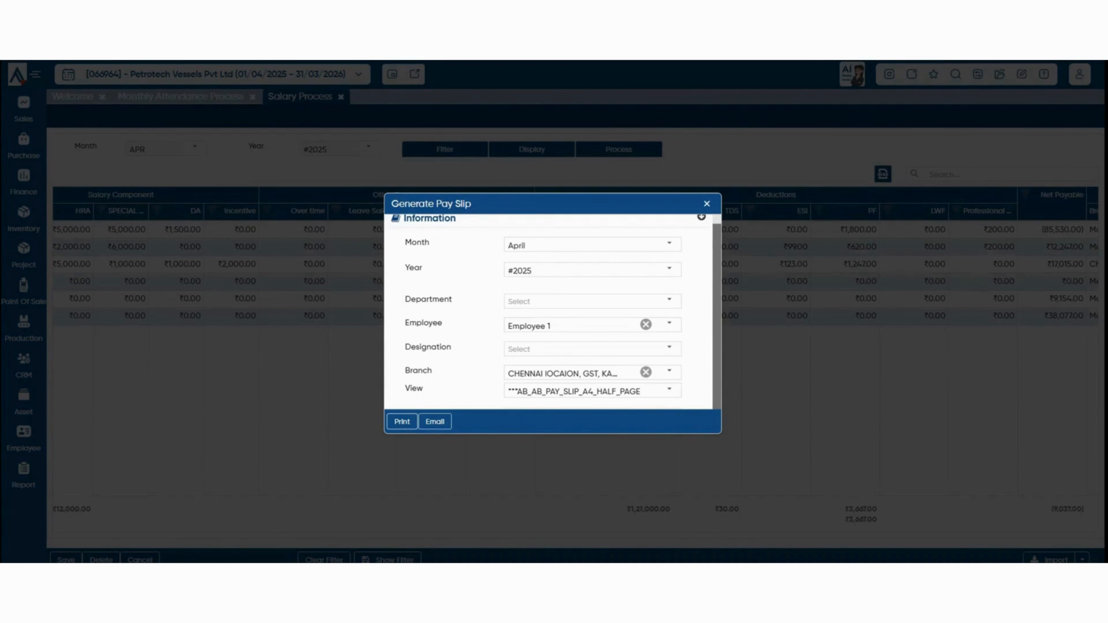
# Close Generate Pay Slip and open Salary Appraisal from the Payroll menu.
pyautogui.scroll(1, 548, 311)
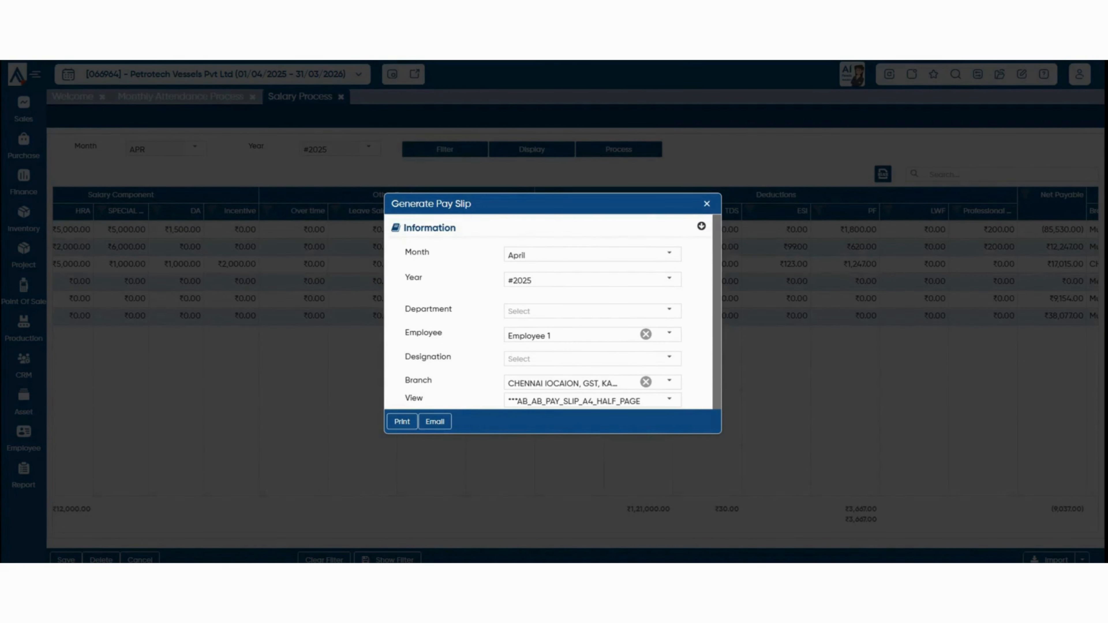
pyautogui.press('Escape')
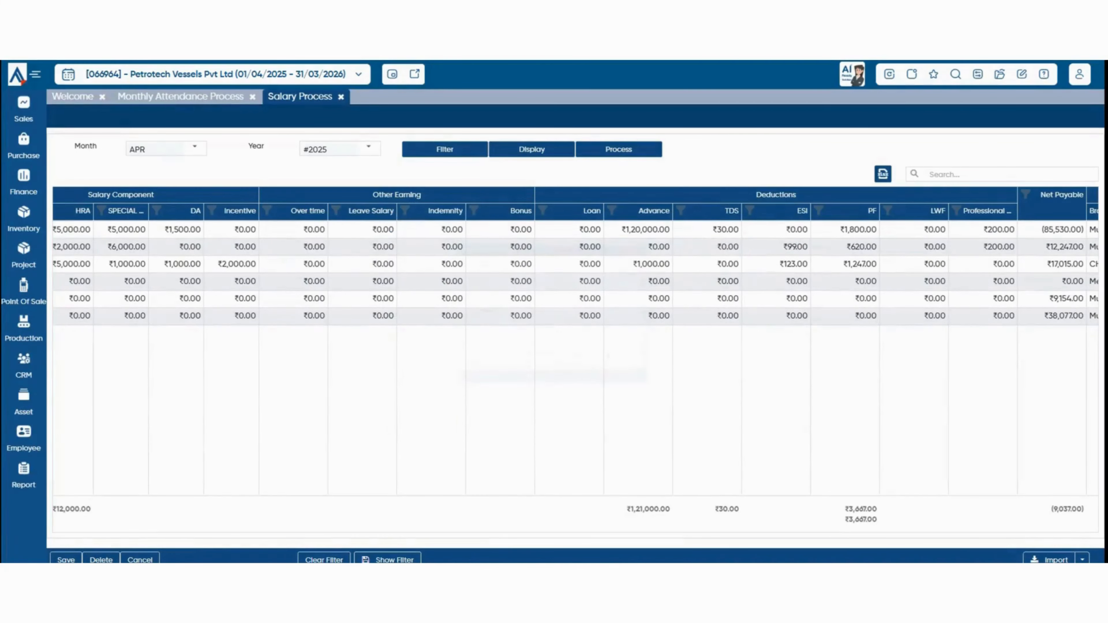
pyautogui.moveTo(24, 438)
pyautogui.moveTo(106, 396)
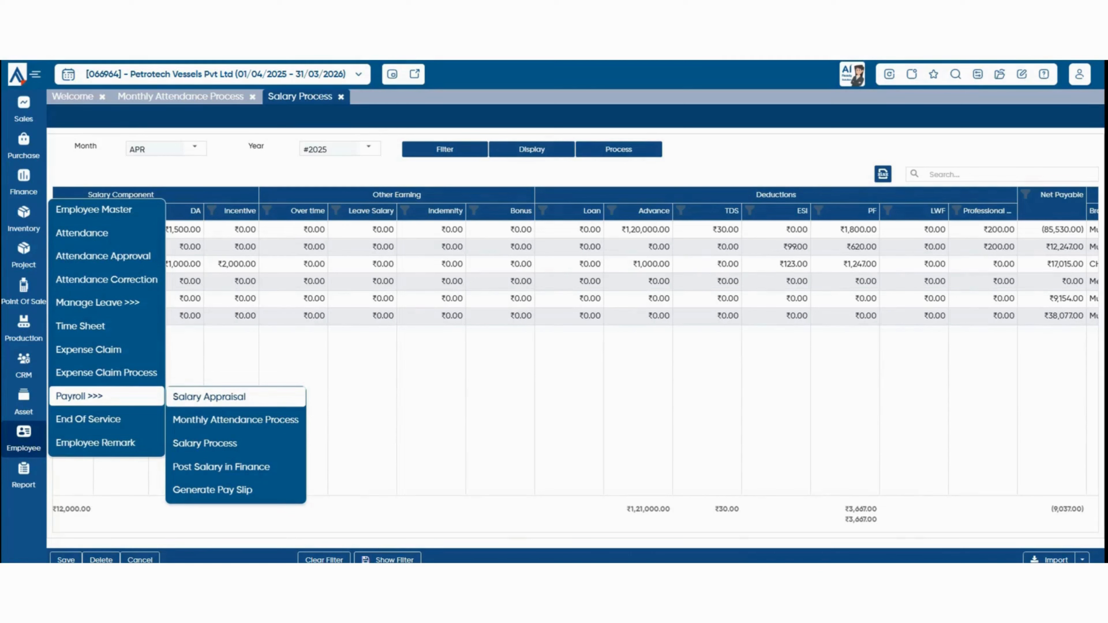
pyautogui.click(209, 396)
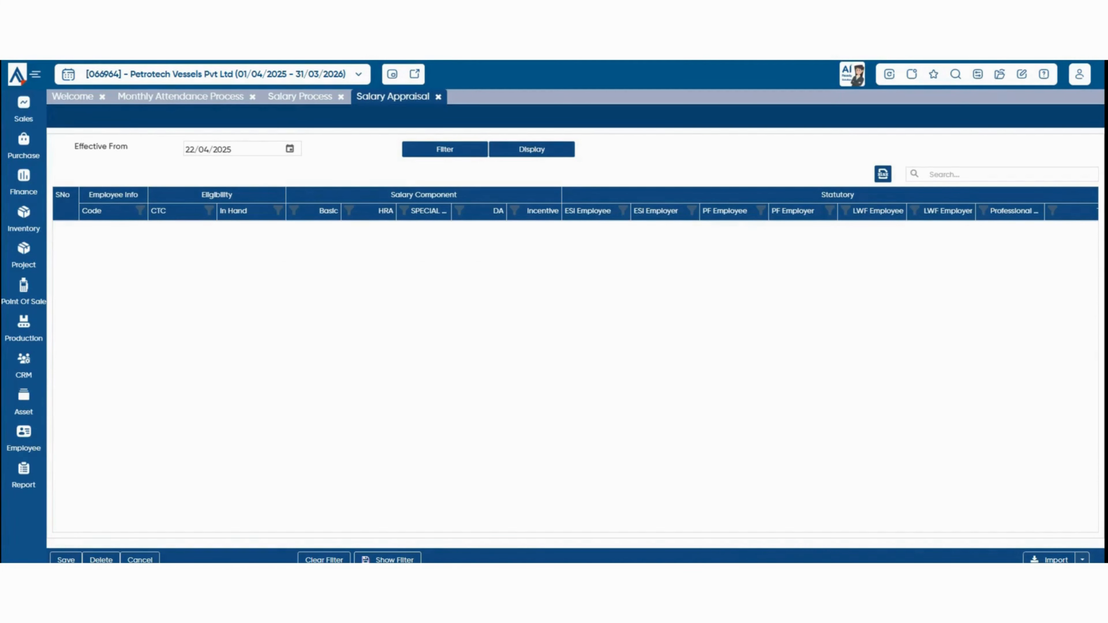
# Set Effective From to 01/05/2025, change row 1's SPECIAL allowance to 10000, and save.
pyautogui.click(290, 149)
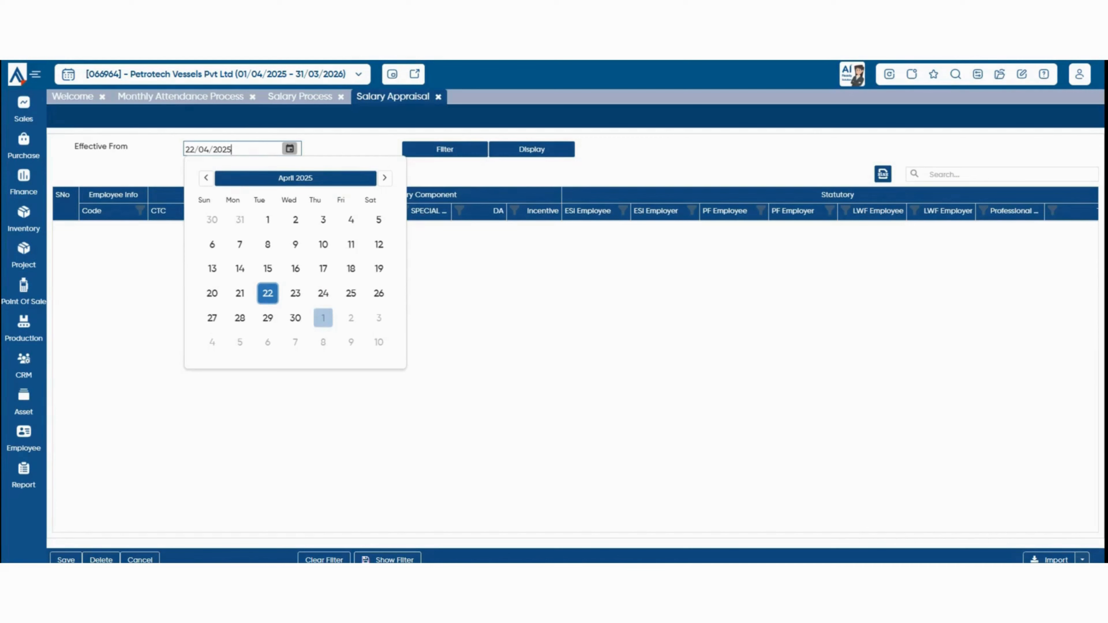
pyautogui.click(323, 318)
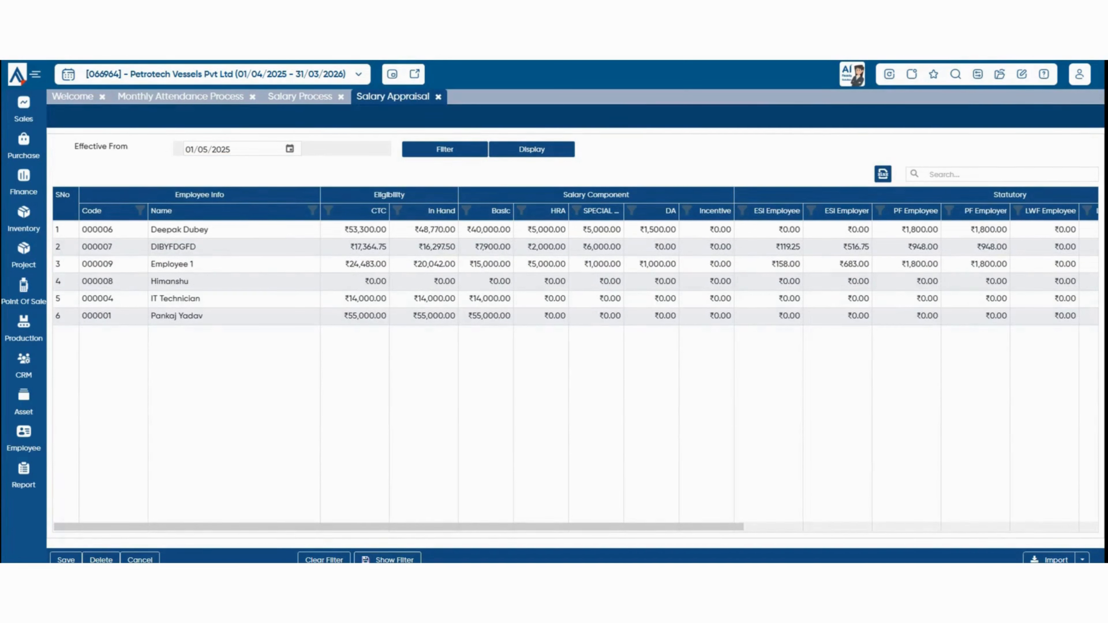
pyautogui.click(613, 231)
pyautogui.doubleClick(613, 232)
pyautogui.write('1')
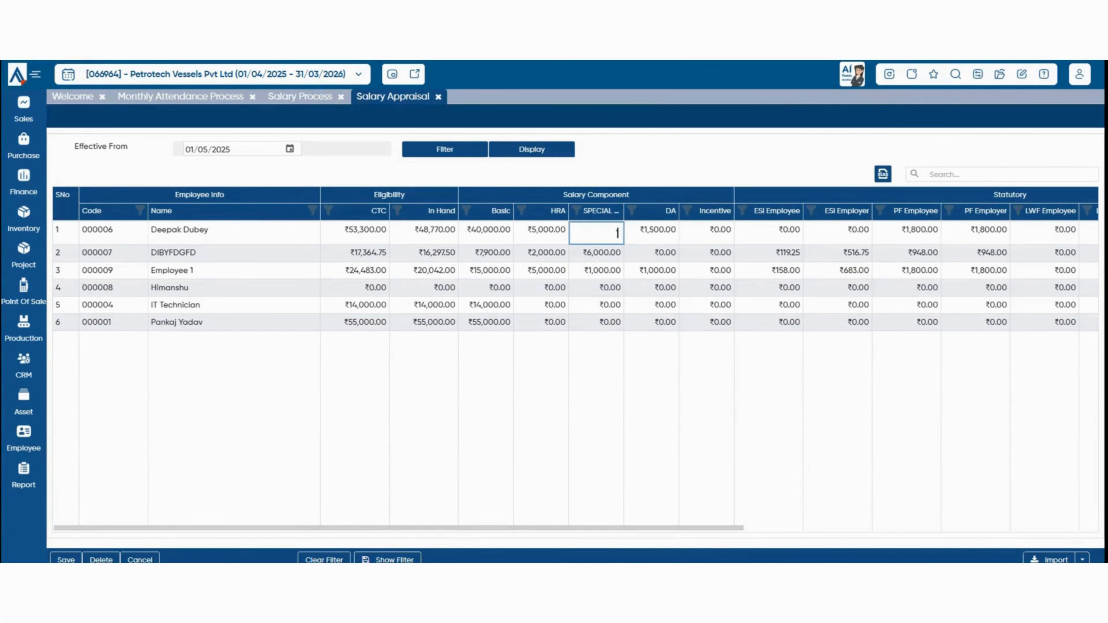
pyautogui.write('0000')
pyautogui.press('Return')
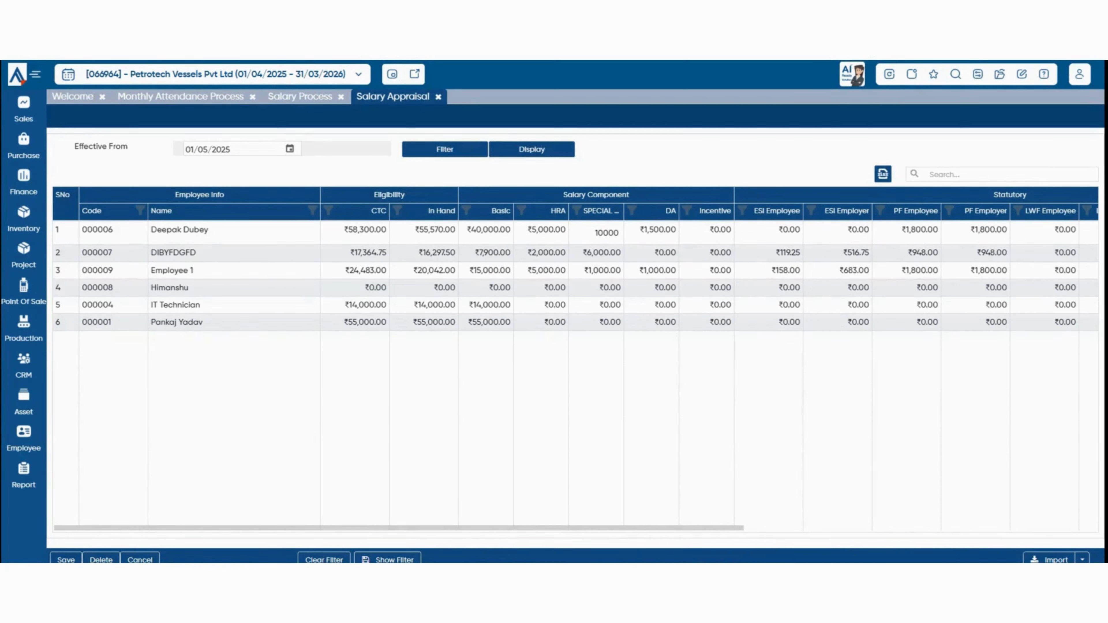
pyautogui.click(66, 560)
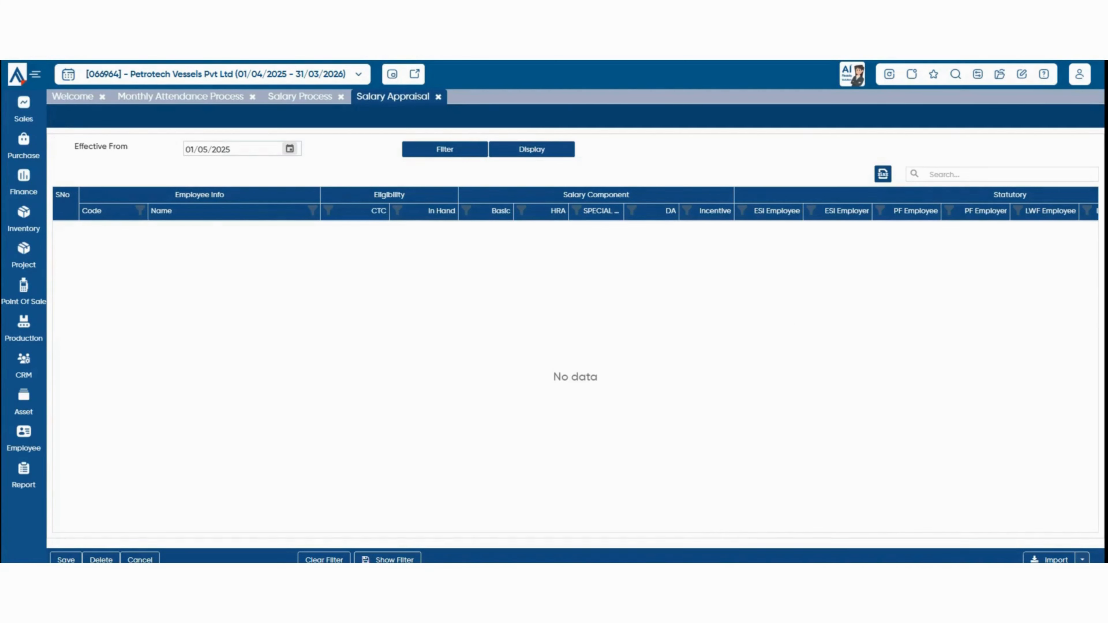
# Display the six employees' salary appraisal figures effective 01/05/2025 and check the Import options.
pyautogui.click(290, 149)
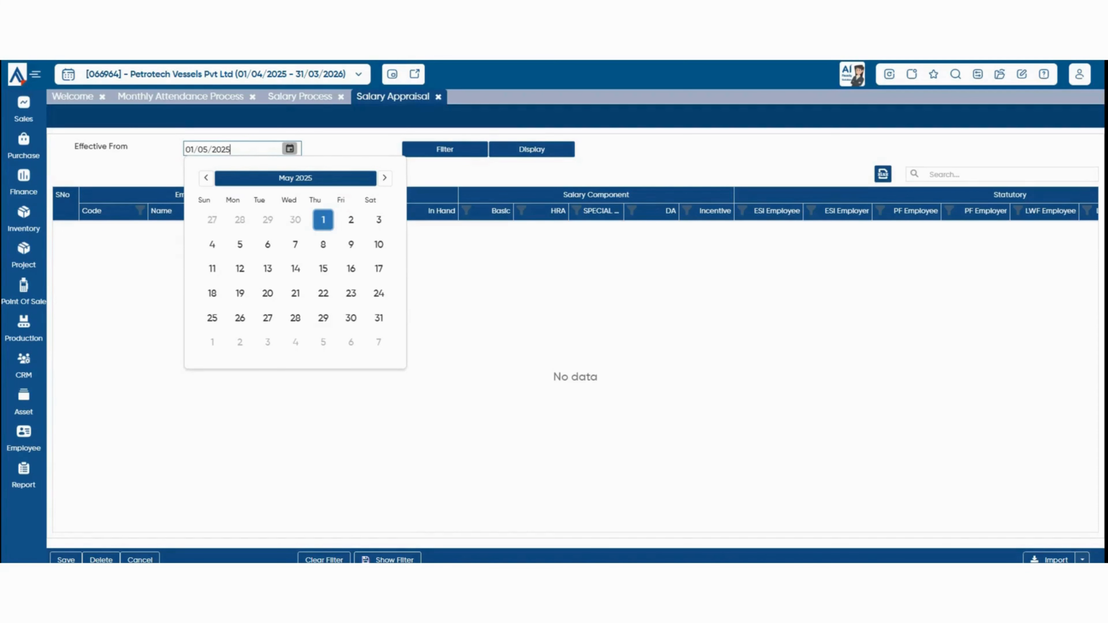
pyautogui.click(532, 149)
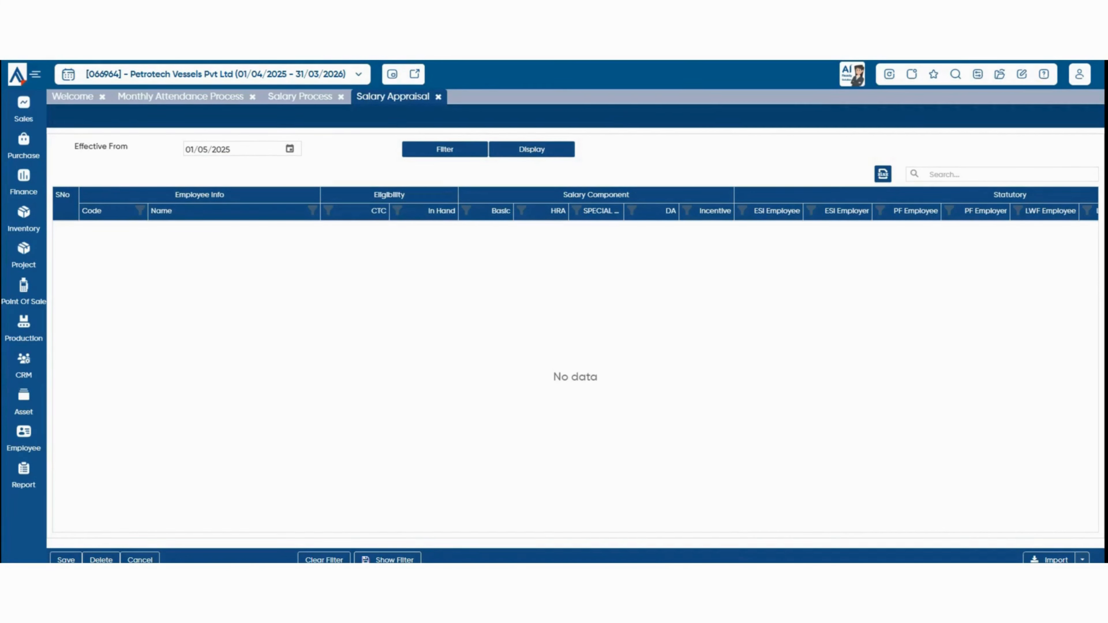
pyautogui.click(531, 149)
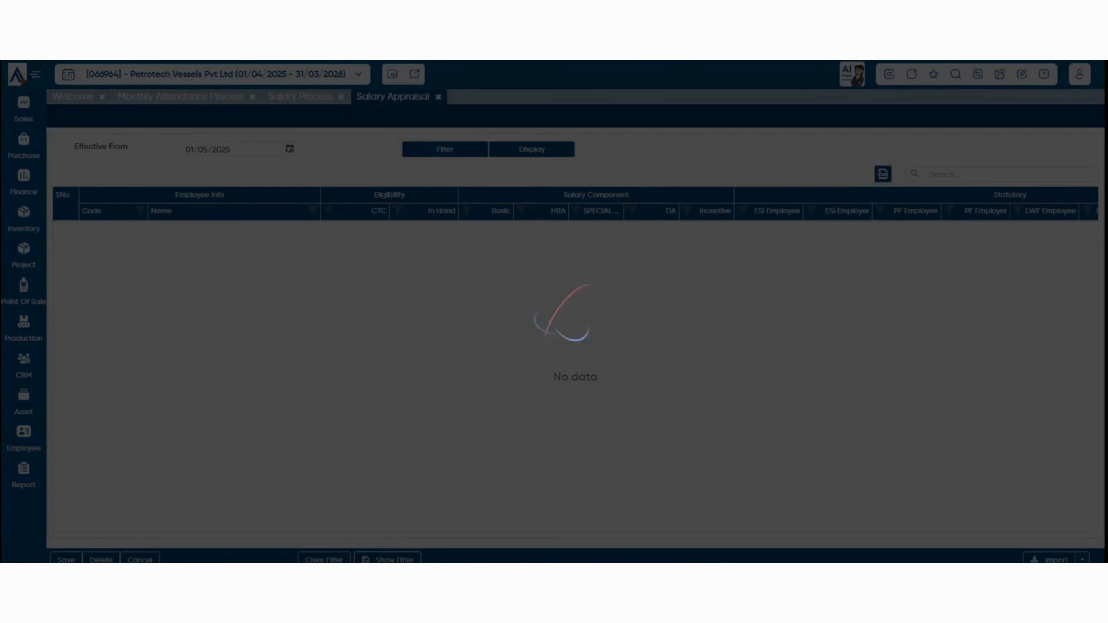
pyautogui.click(1083, 560)
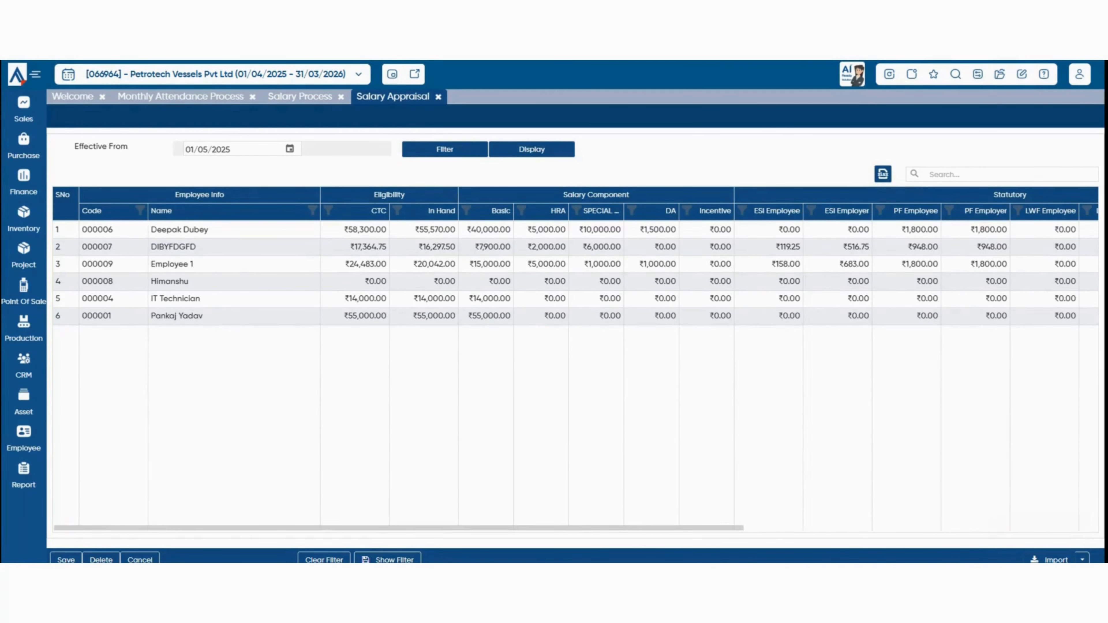
pyautogui.moveTo(24, 439)
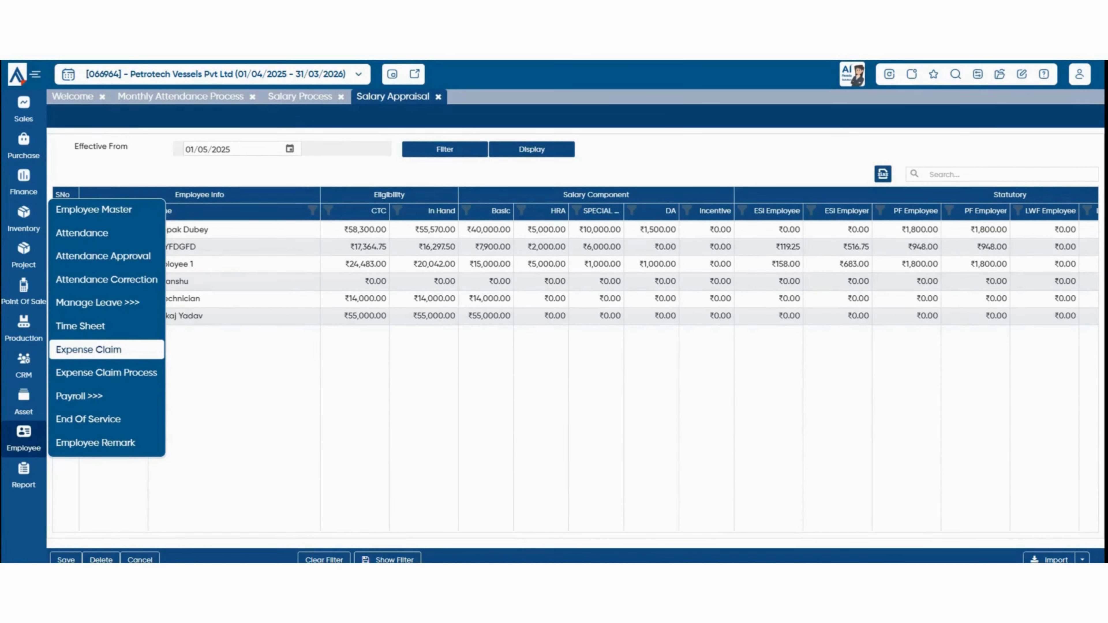
# Start a new expense claim with Employee 1 as the claimant.
pyautogui.click(88, 349)
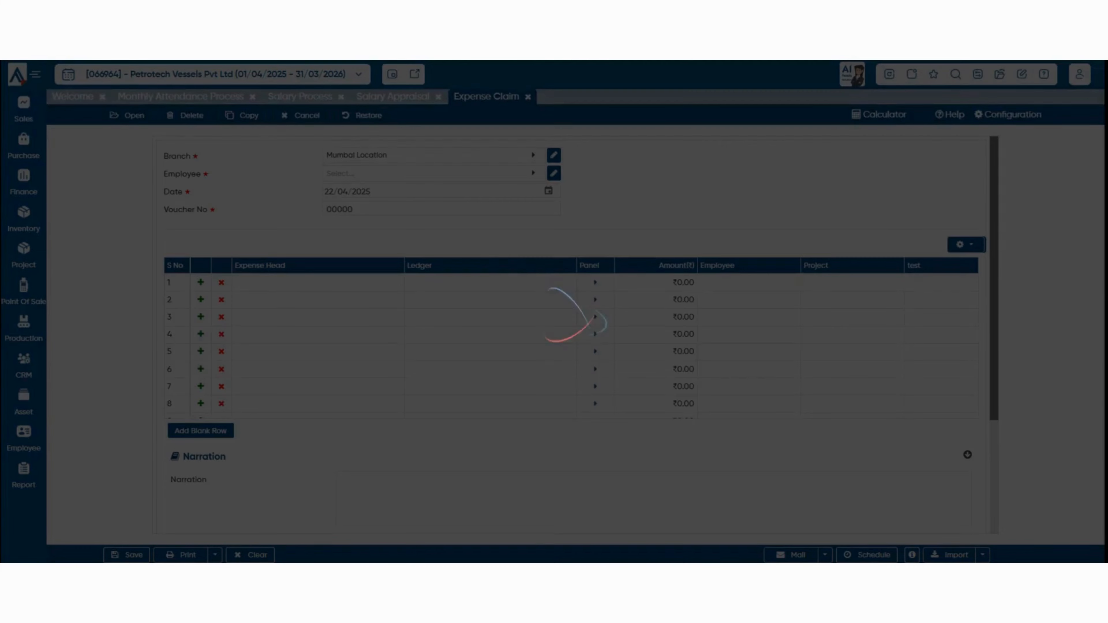
pyautogui.click(428, 173)
pyautogui.click(389, 299)
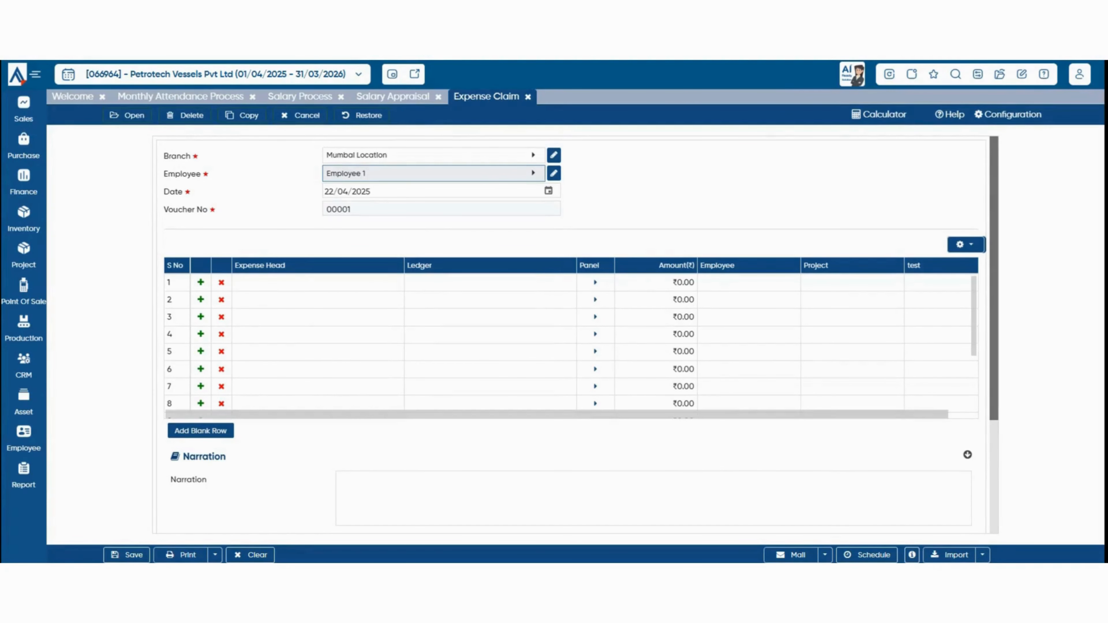
# Add a ₹500 Conveyance Expense line and save the claim.
pyautogui.click(318, 299)
pyautogui.click(318, 283)
pyautogui.click(318, 284)
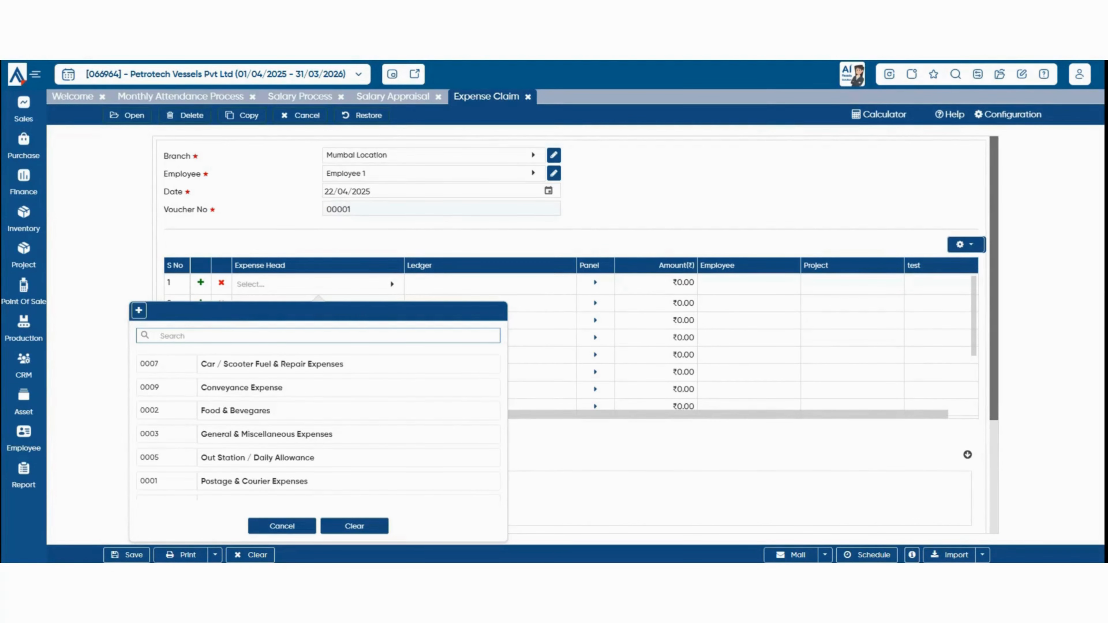
pyautogui.scroll(-3, 319, 434)
pyautogui.scroll(3, 319, 434)
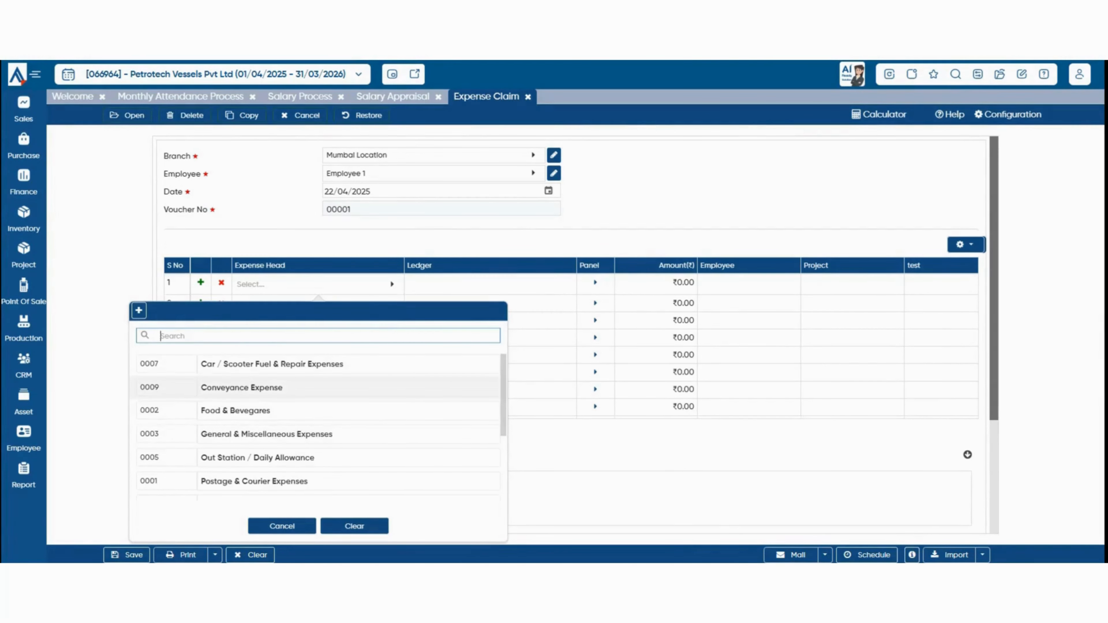
pyautogui.click(242, 387)
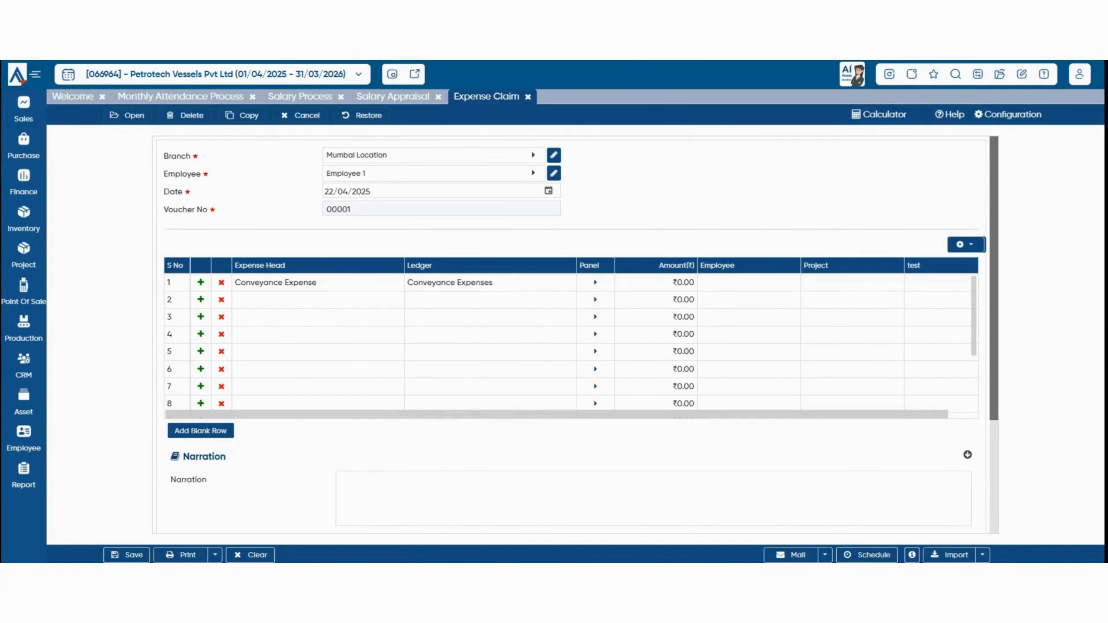
pyautogui.click(671, 283)
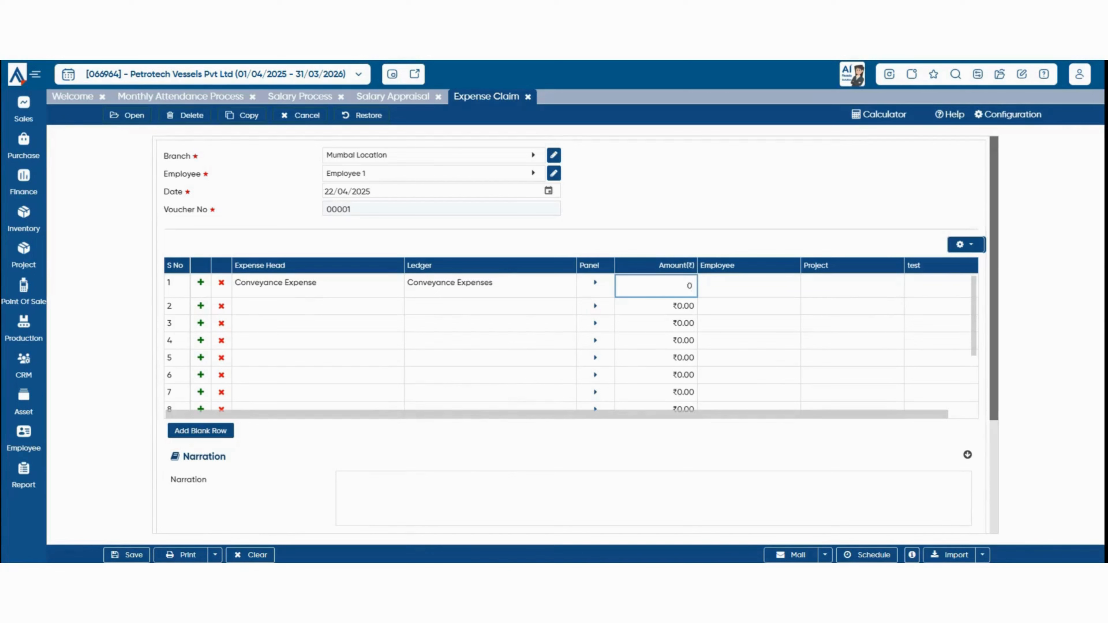
pyautogui.write('500')
pyautogui.press('Return')
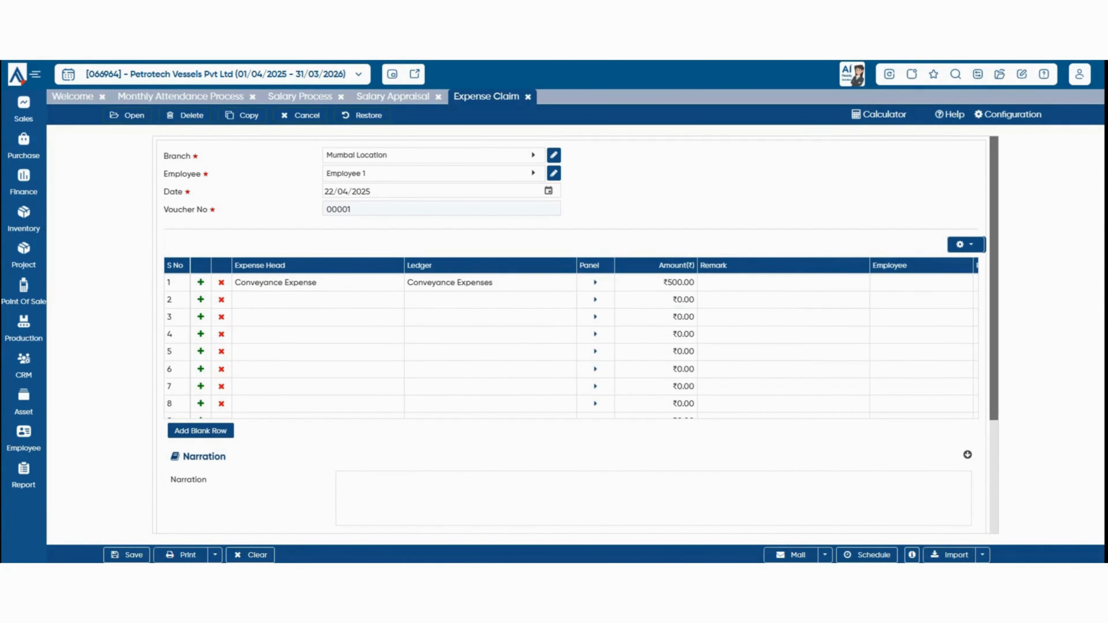
pyautogui.hotkey('ctrl', 's')
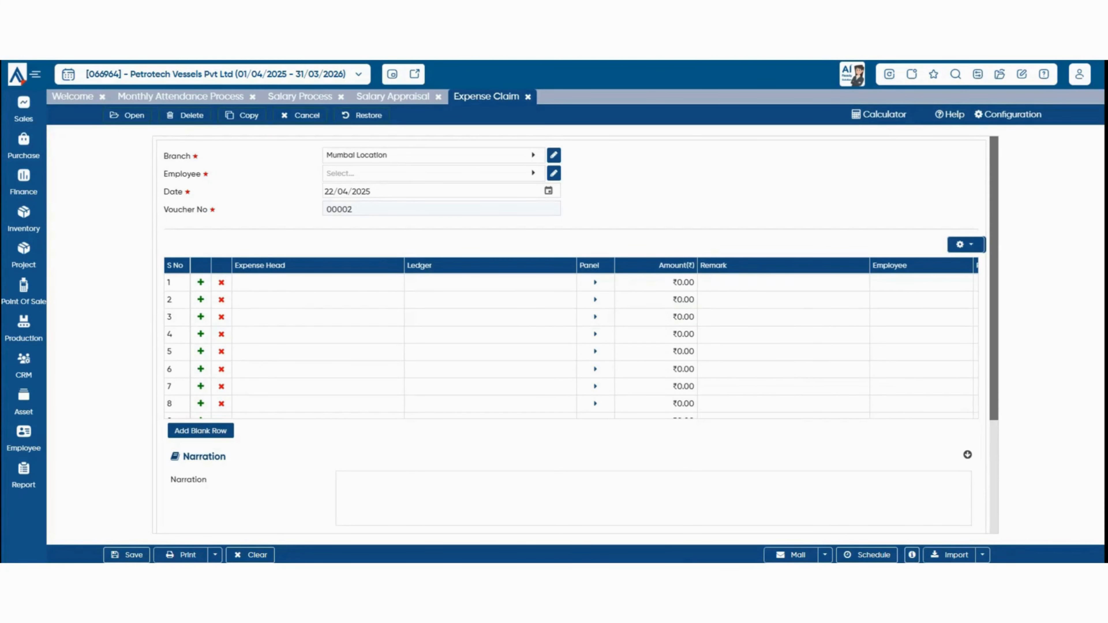
pyautogui.click(1007, 114)
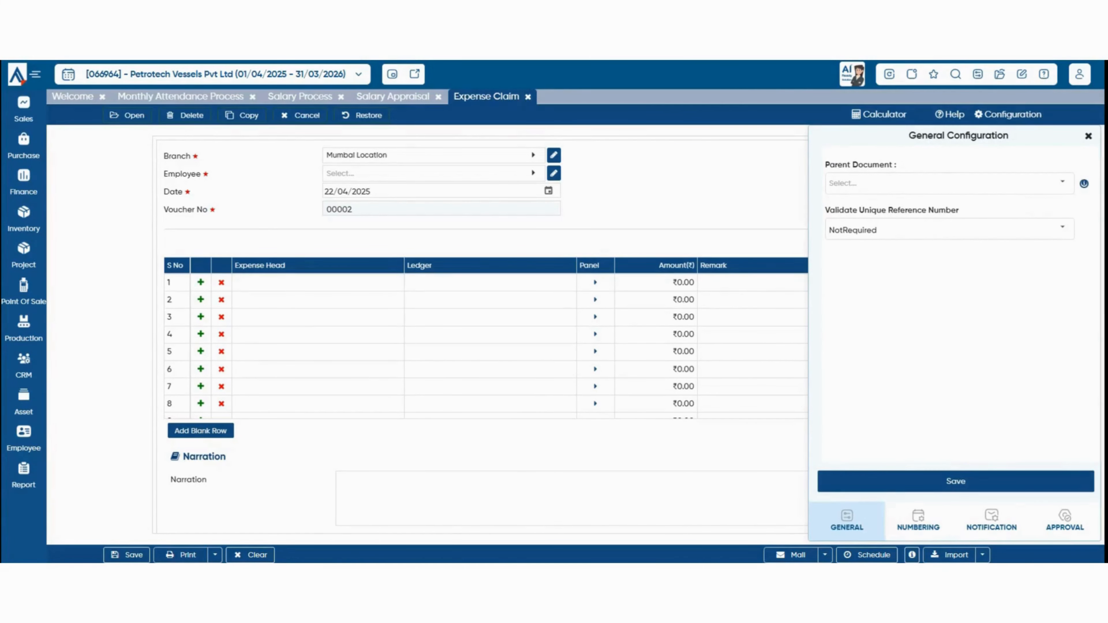
pyautogui.click(1065, 521)
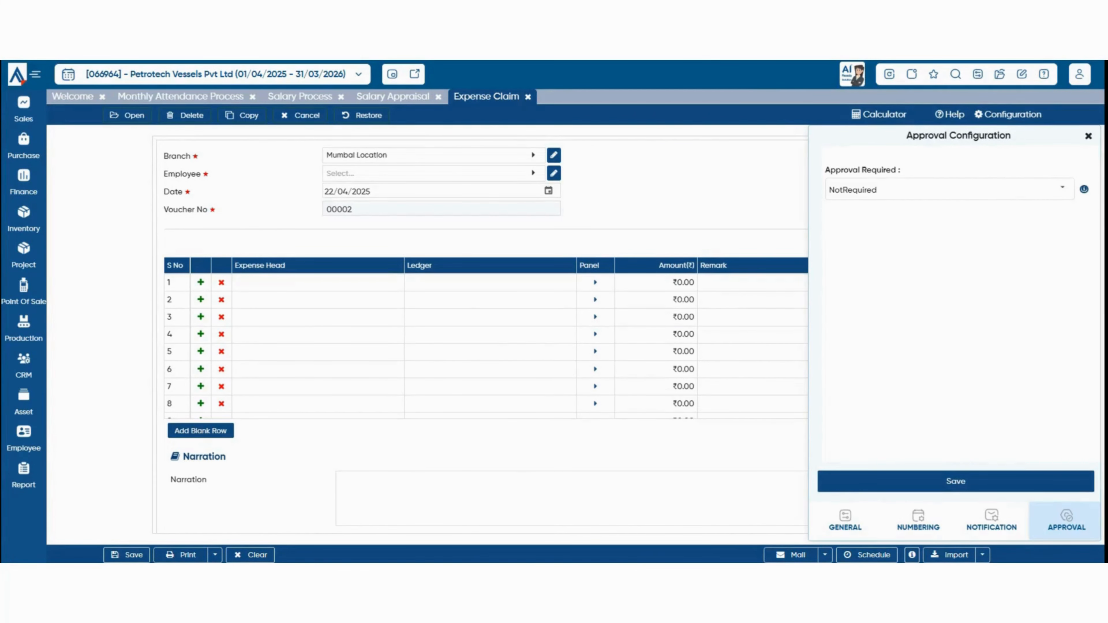
pyautogui.click(1089, 136)
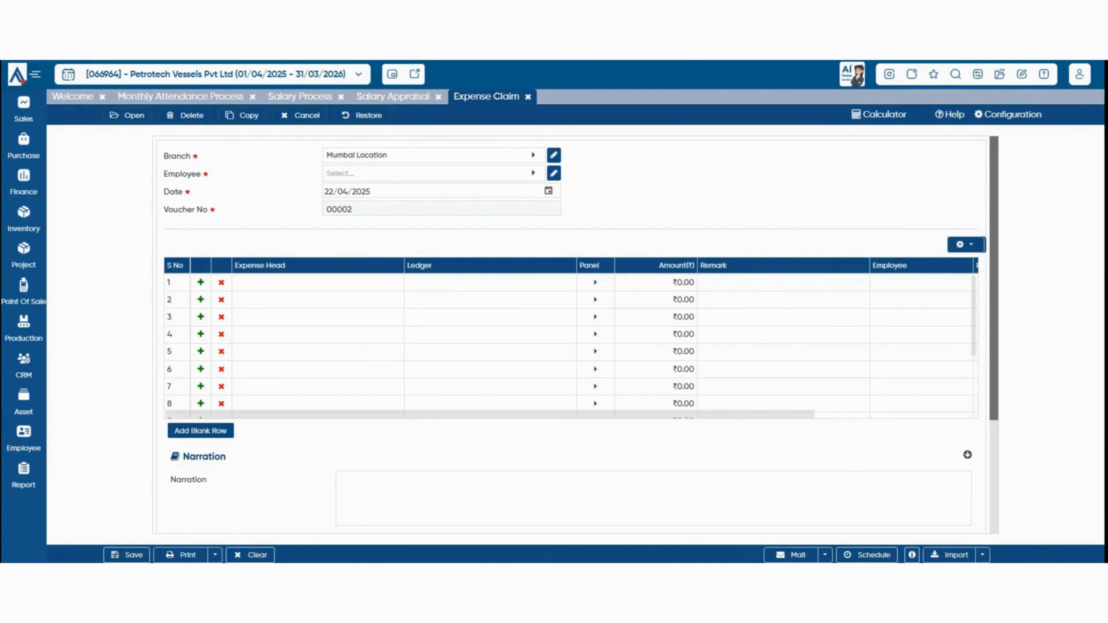
pyautogui.click(24, 439)
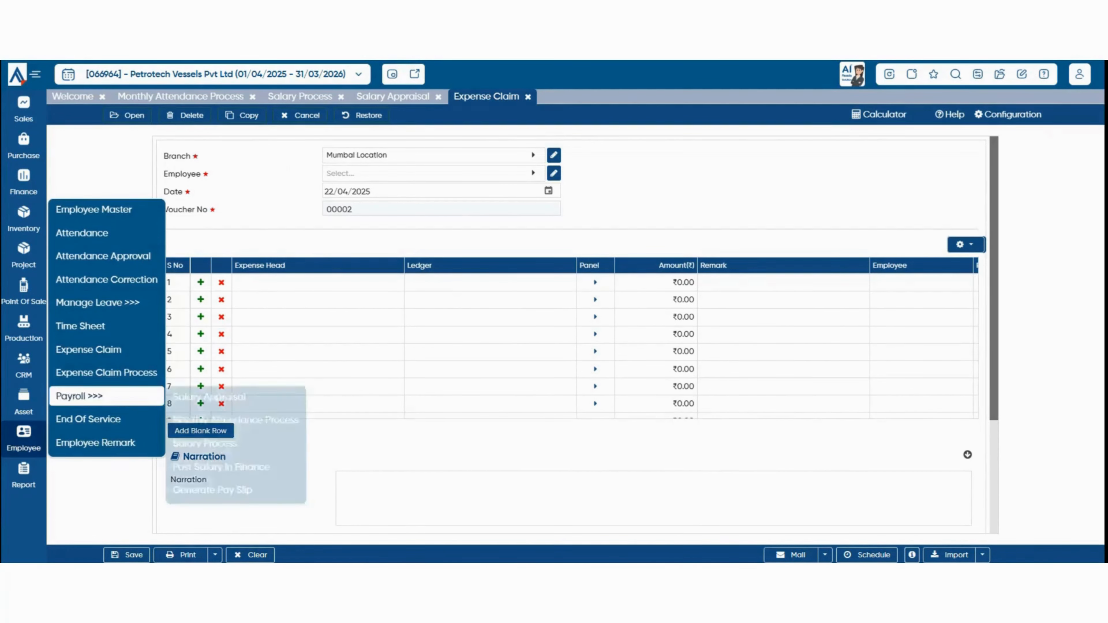
# Load pending claim 00001/25-26 for Employee 1 and check its ₹500 approve amount.
pyautogui.click(106, 373)
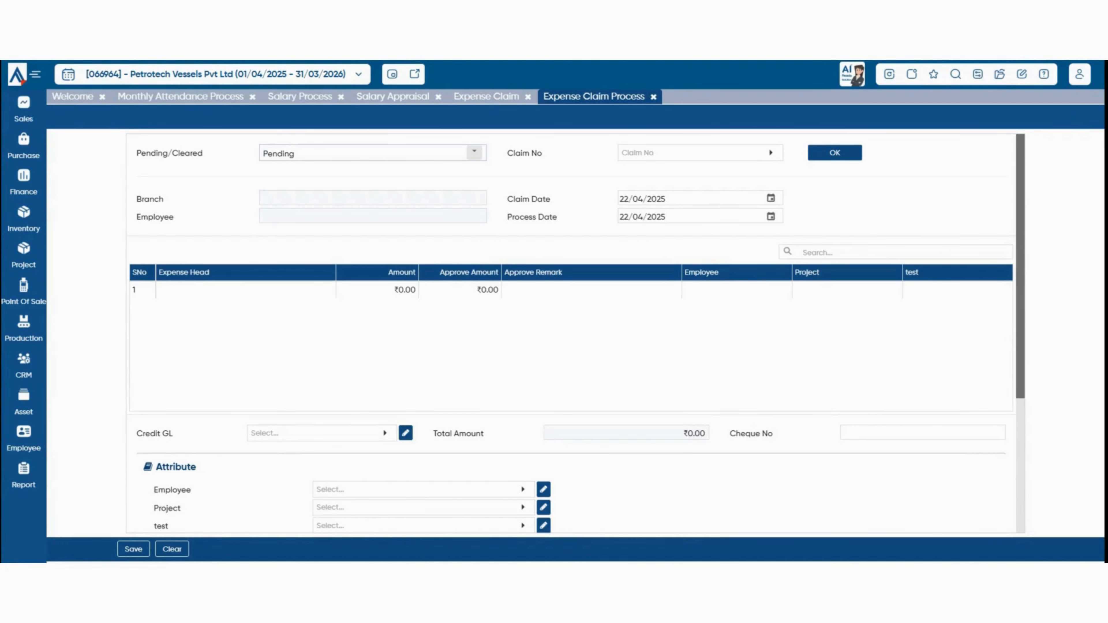
pyautogui.click(474, 152)
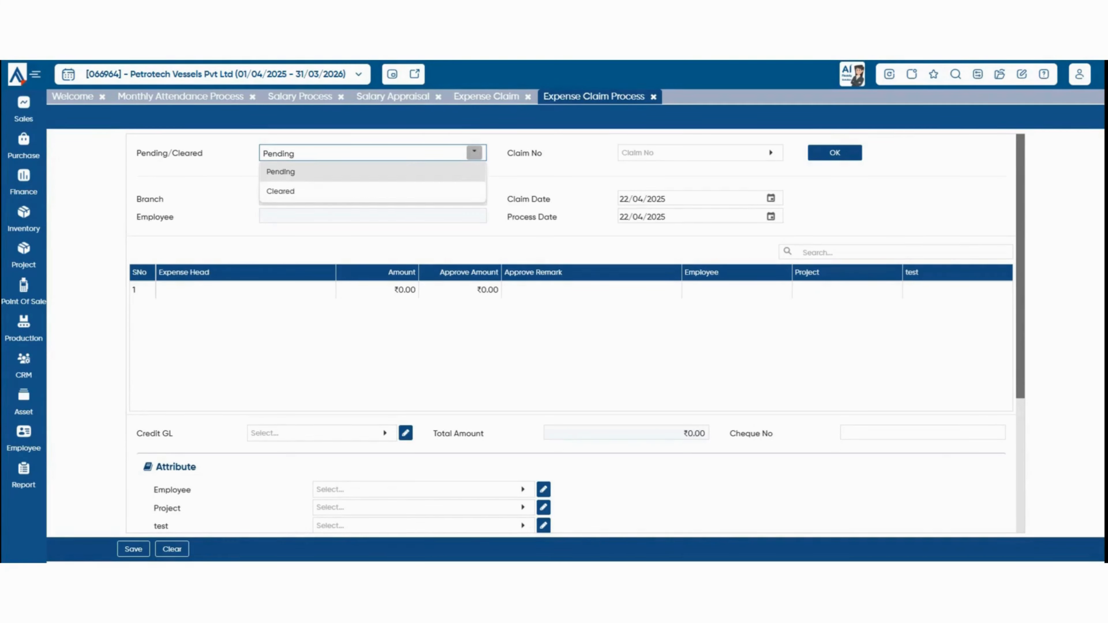
pyautogui.click(770, 152)
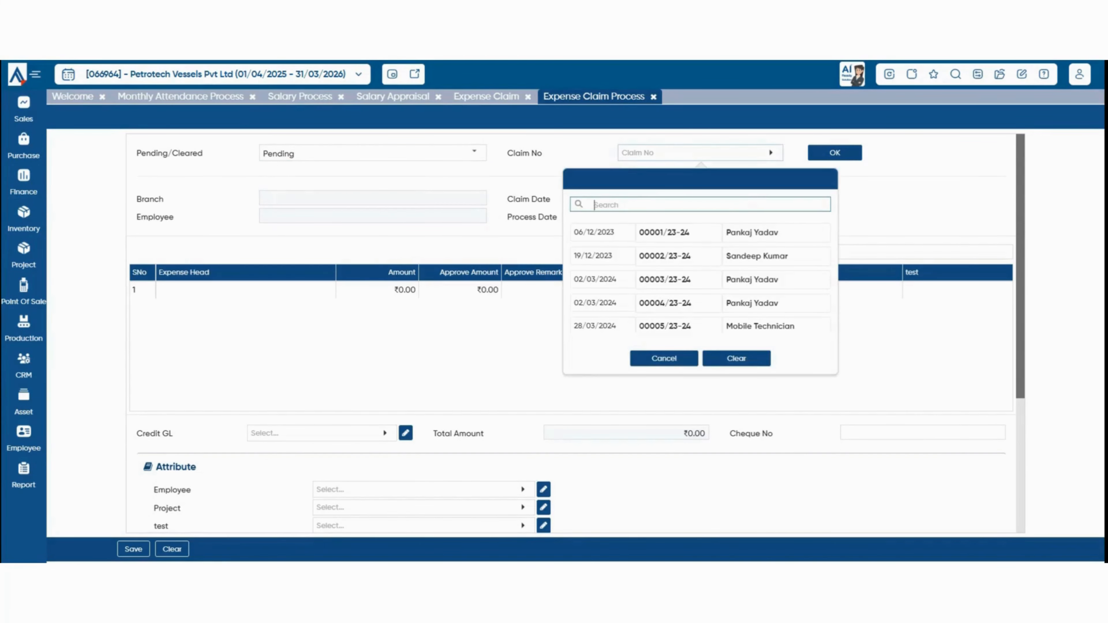
pyautogui.scroll(-7, 689, 280)
pyautogui.click(690, 319)
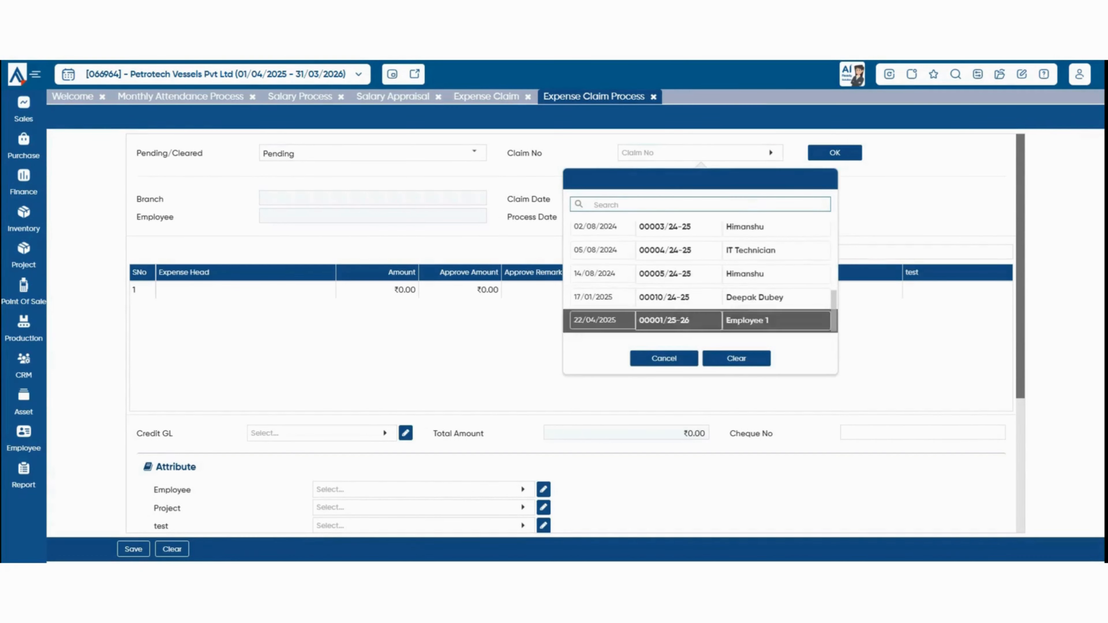
pyautogui.click(835, 152)
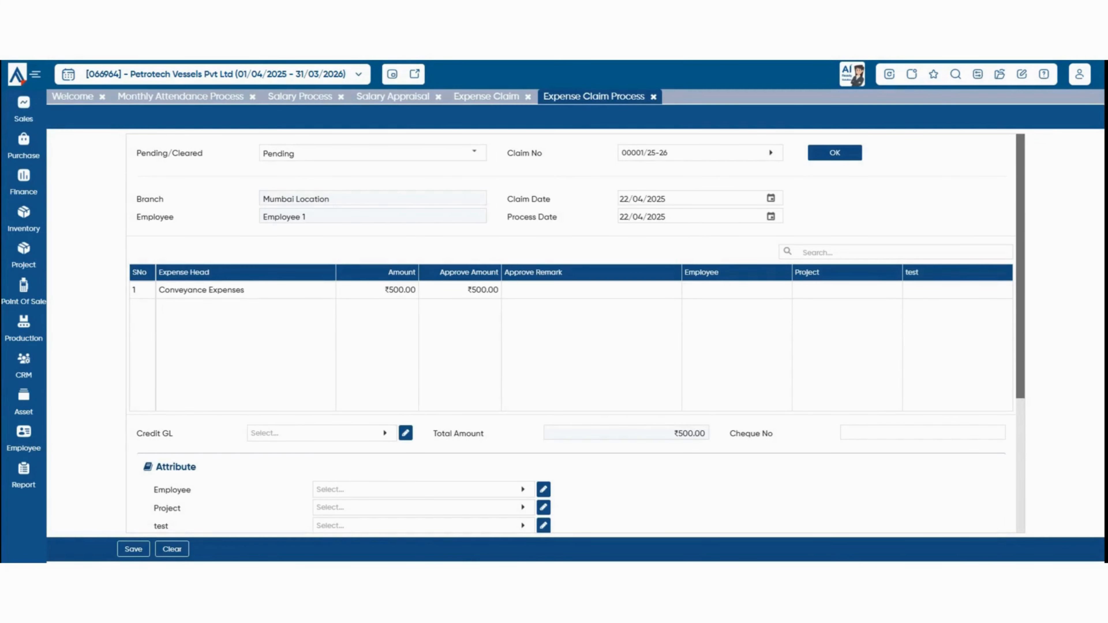
pyautogui.click(460, 290)
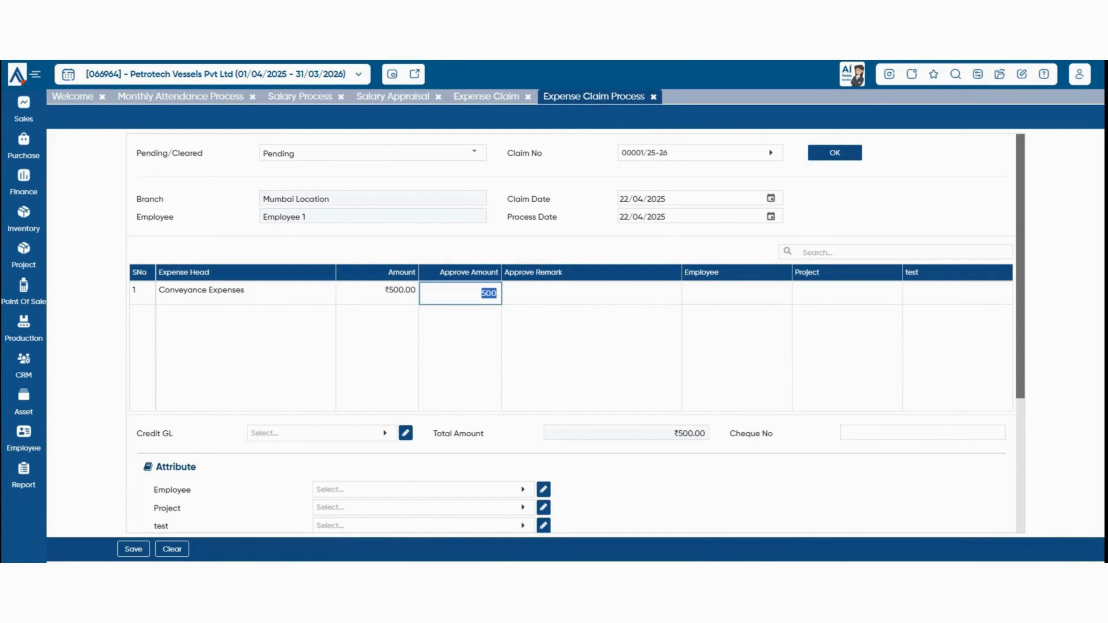
# Credit the ₹500 claim to HDFC Bank and save the processed claim.
pyautogui.click(486, 293)
pyautogui.click(322, 433)
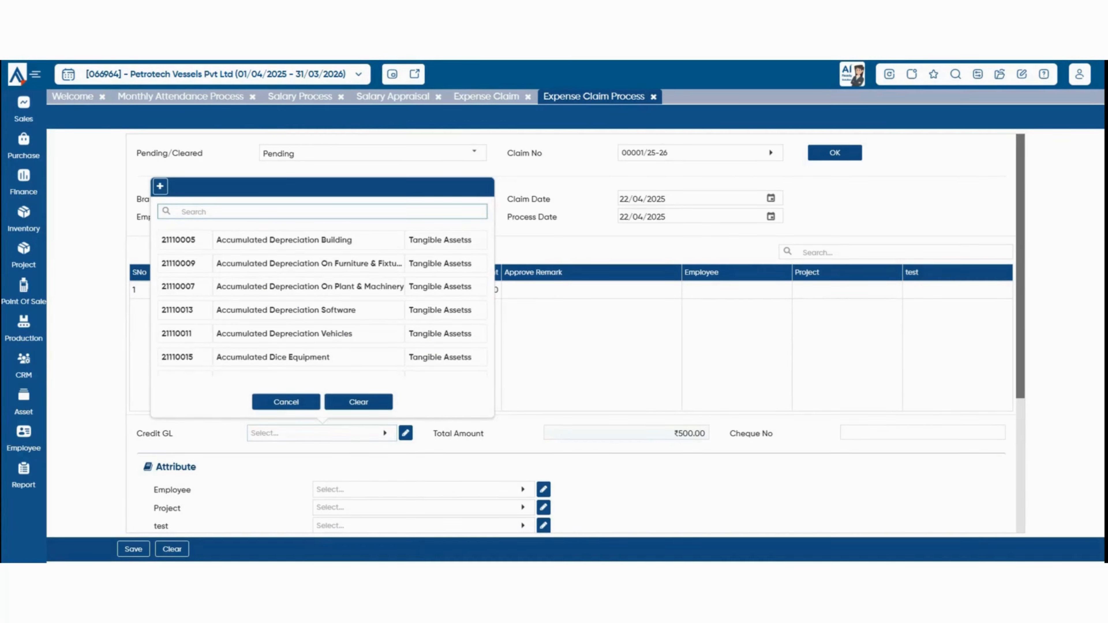
pyautogui.write('hdfc')
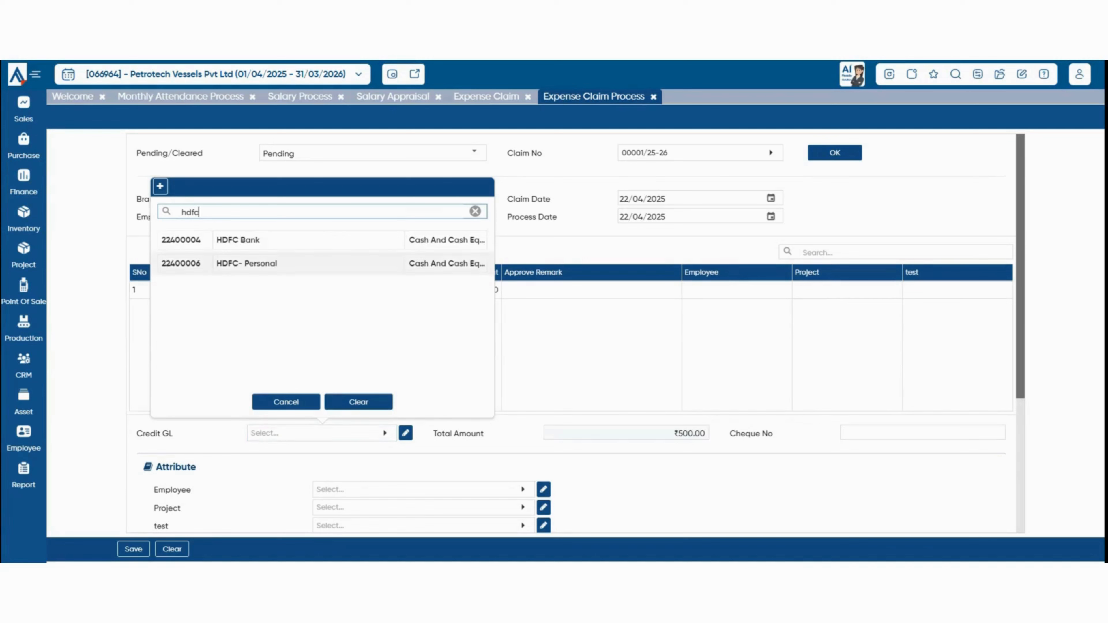
pyautogui.click(308, 241)
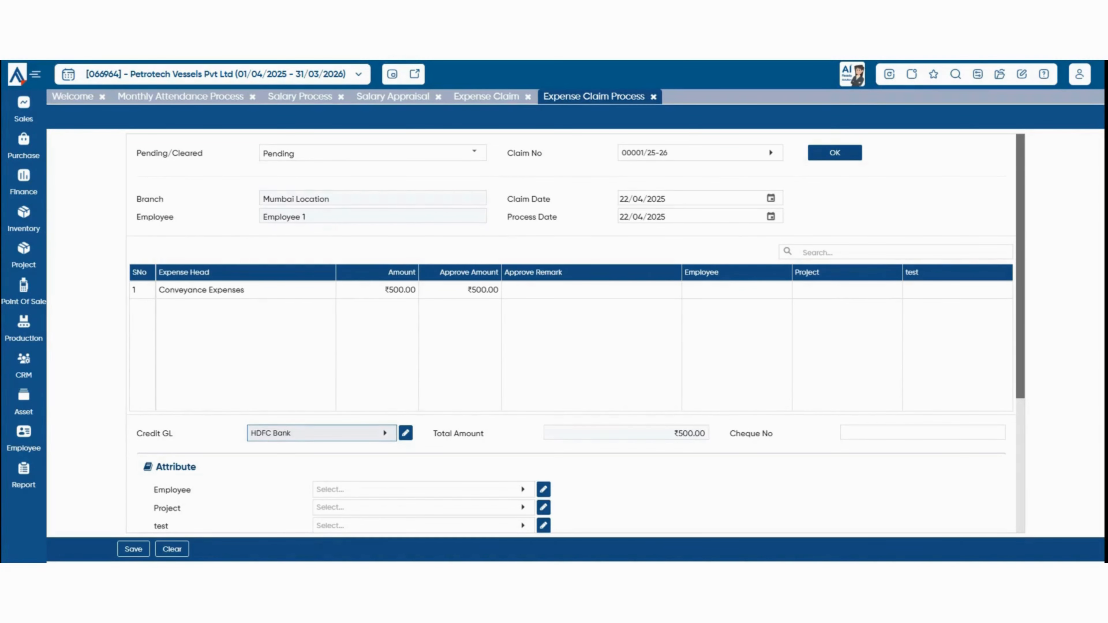
pyautogui.click(134, 550)
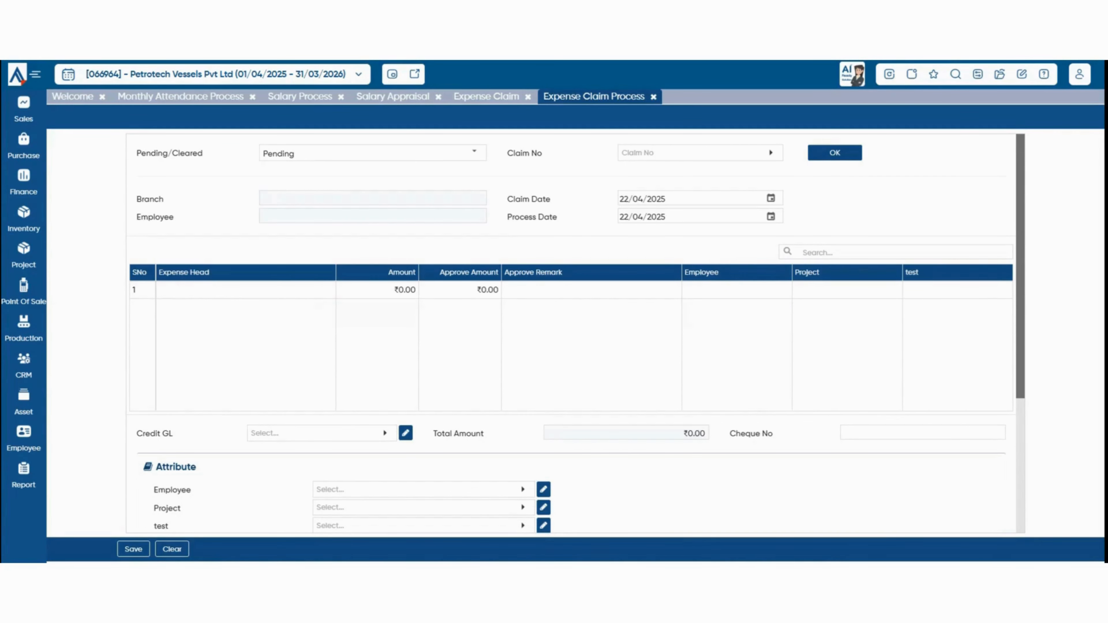
# Start a new time sheet row for Employee 1 dated 01/04/2025.
pyautogui.click(23, 438)
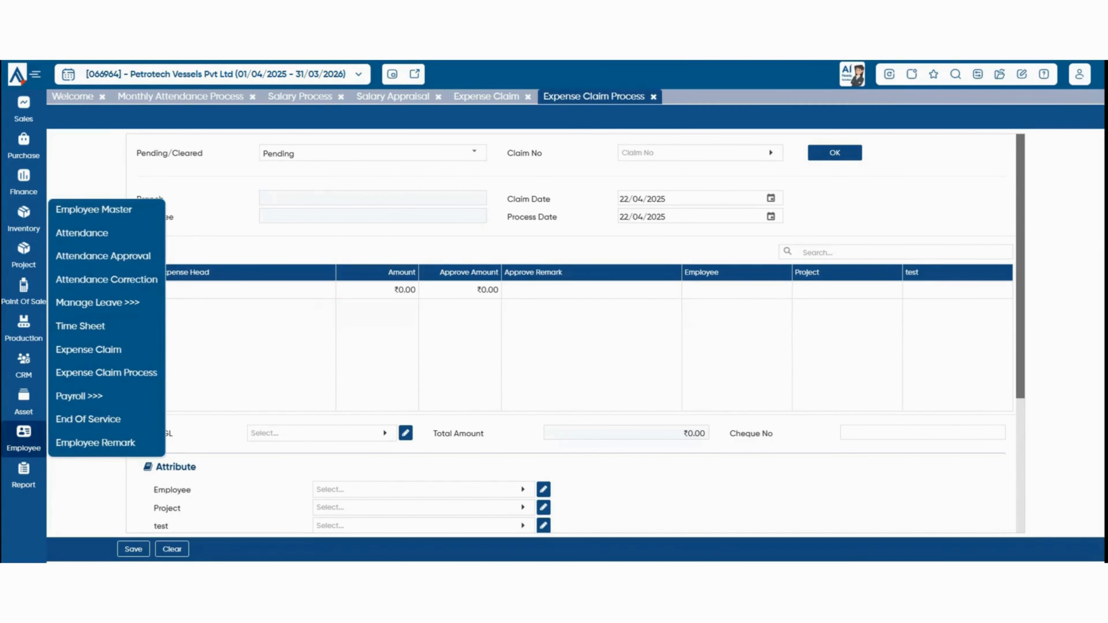
pyautogui.click(80, 326)
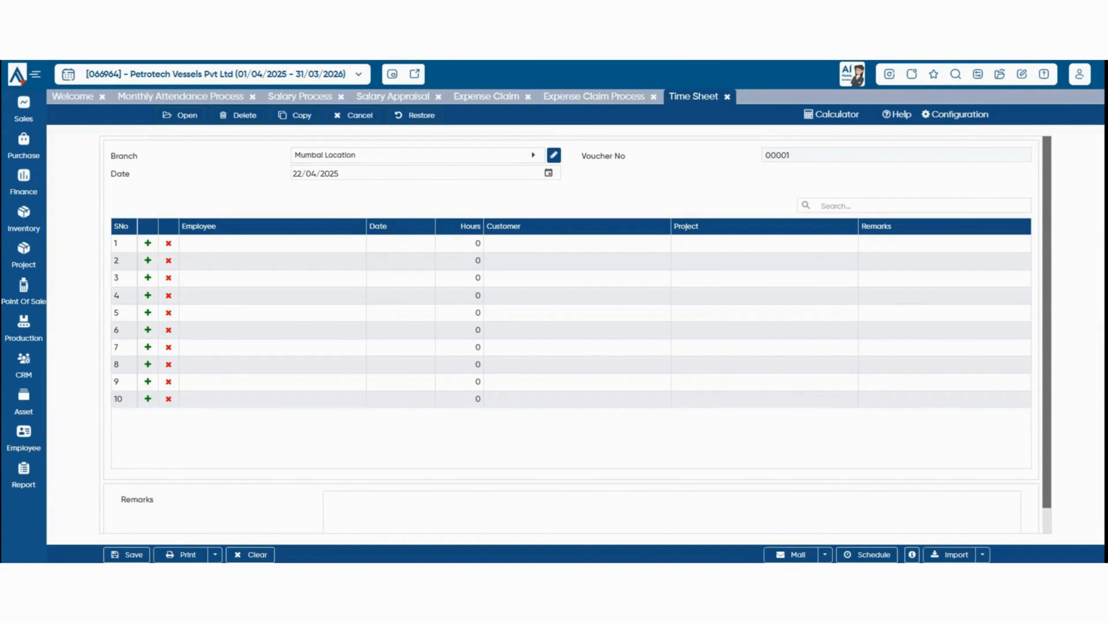
pyautogui.click(272, 244)
pyautogui.write('emplo')
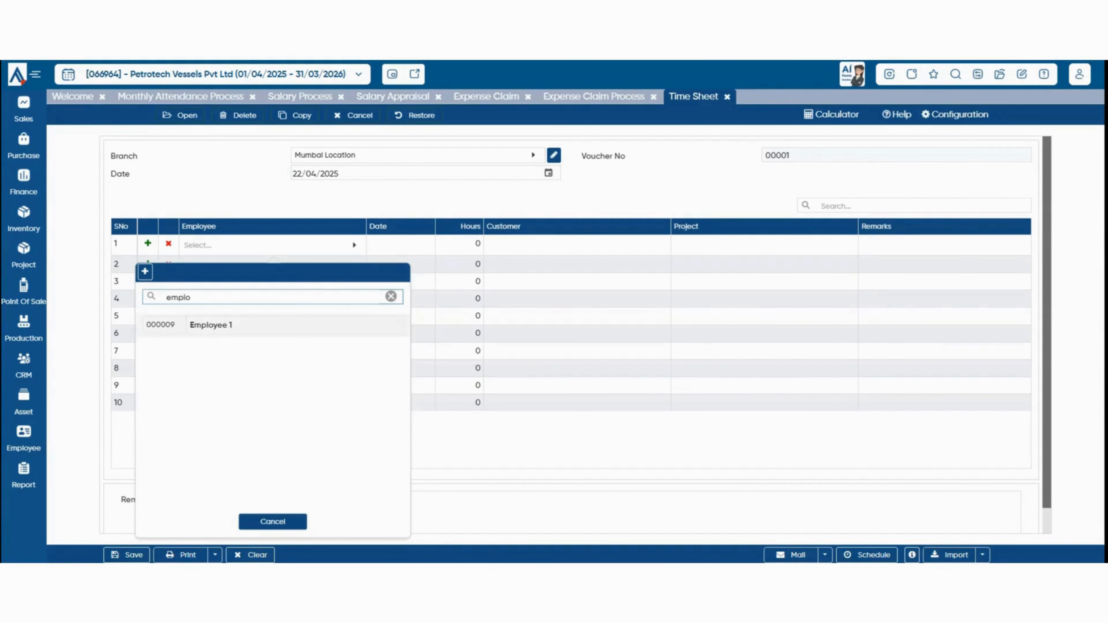
pyautogui.click(272, 325)
pyautogui.click(394, 246)
pyautogui.click(423, 247)
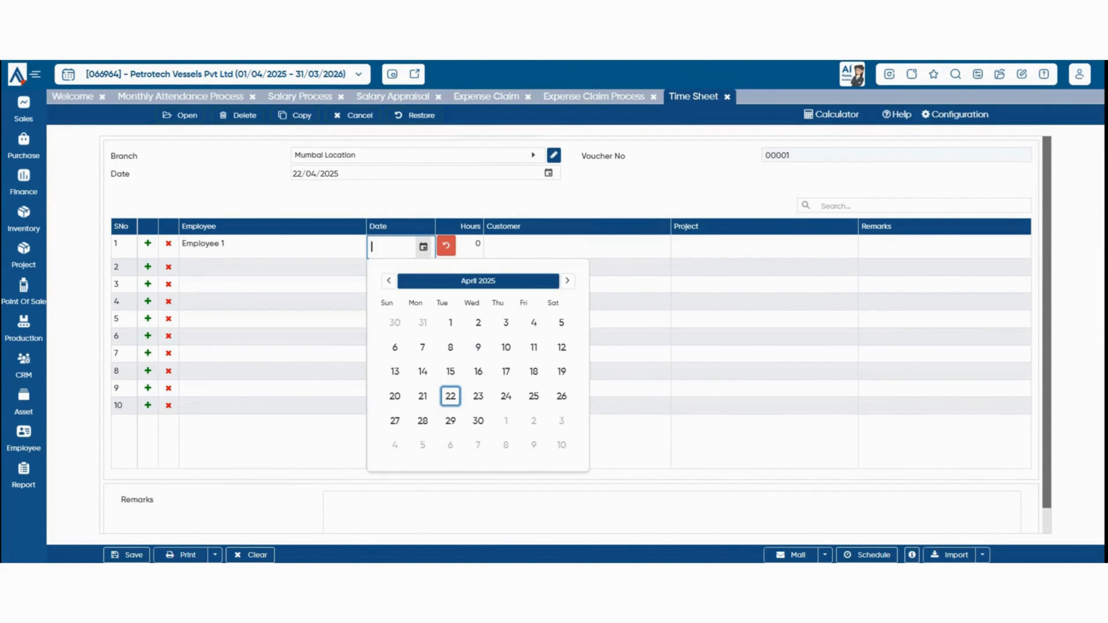
pyautogui.click(450, 322)
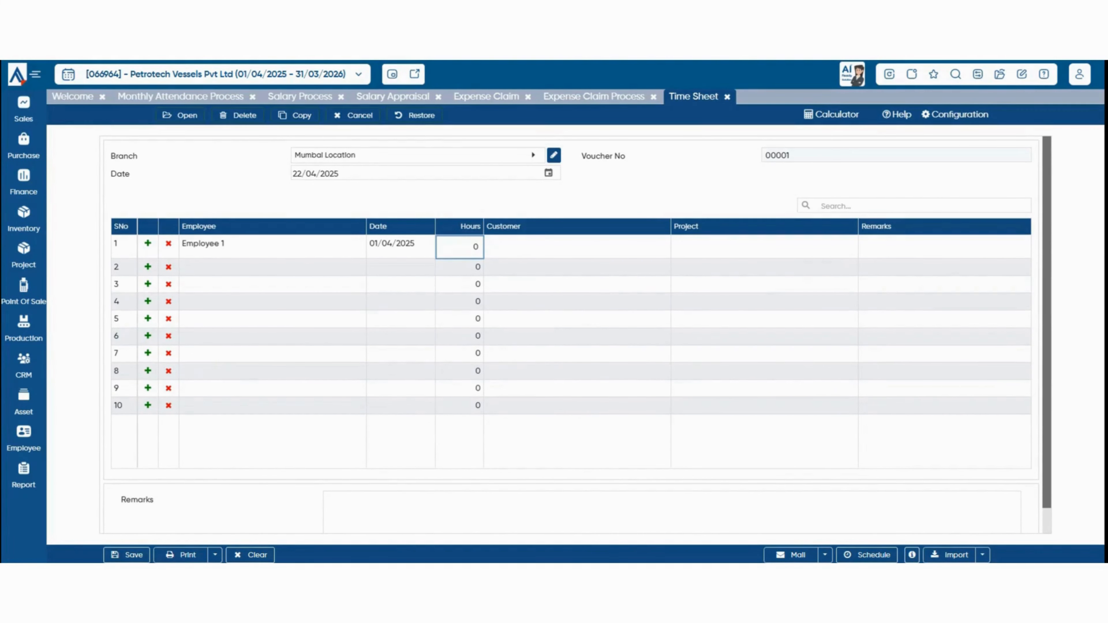
# Log 4 hours for A P PRINT N PACK PRIVATE LIMITED, project 2025 NEW 2, and save.
pyautogui.write('4')
pyautogui.press('Return')
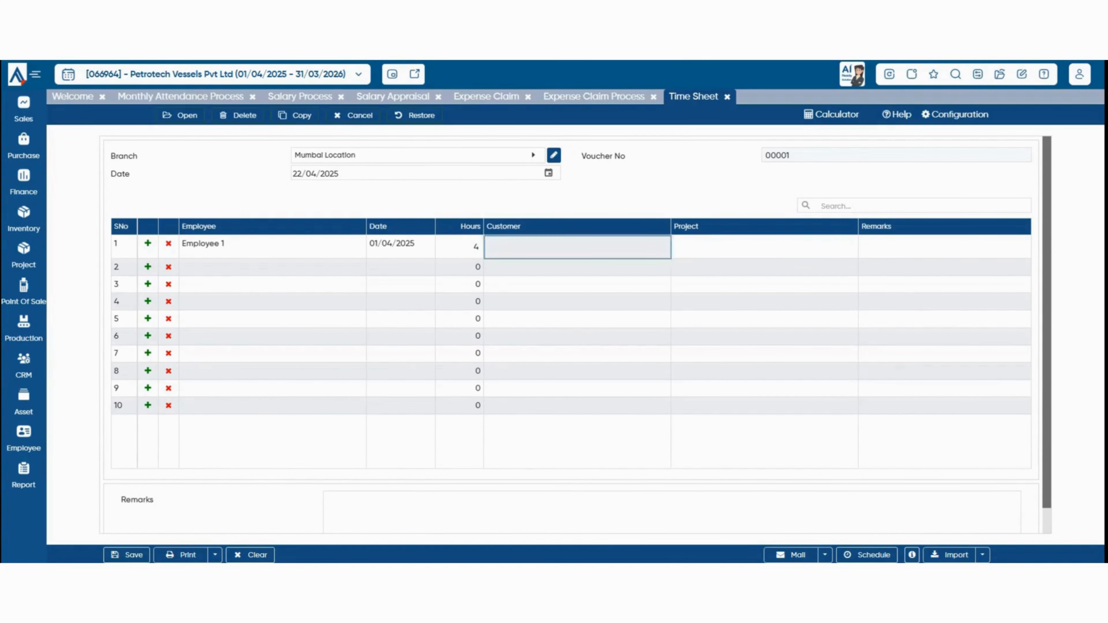
pyautogui.press('Return')
pyautogui.press('Down')
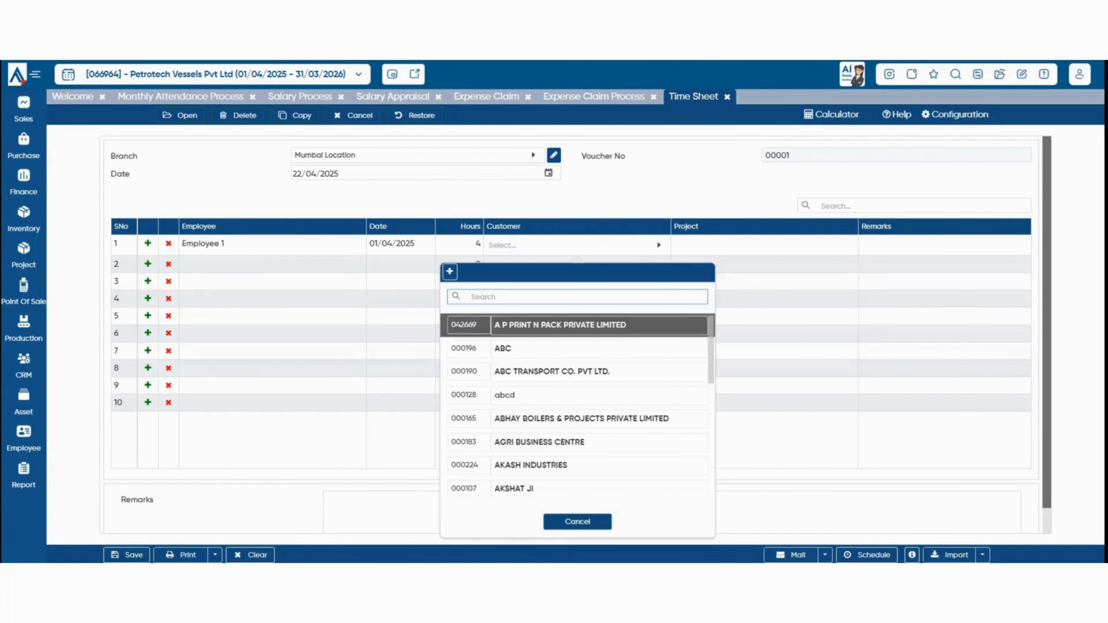
pyautogui.press('Return')
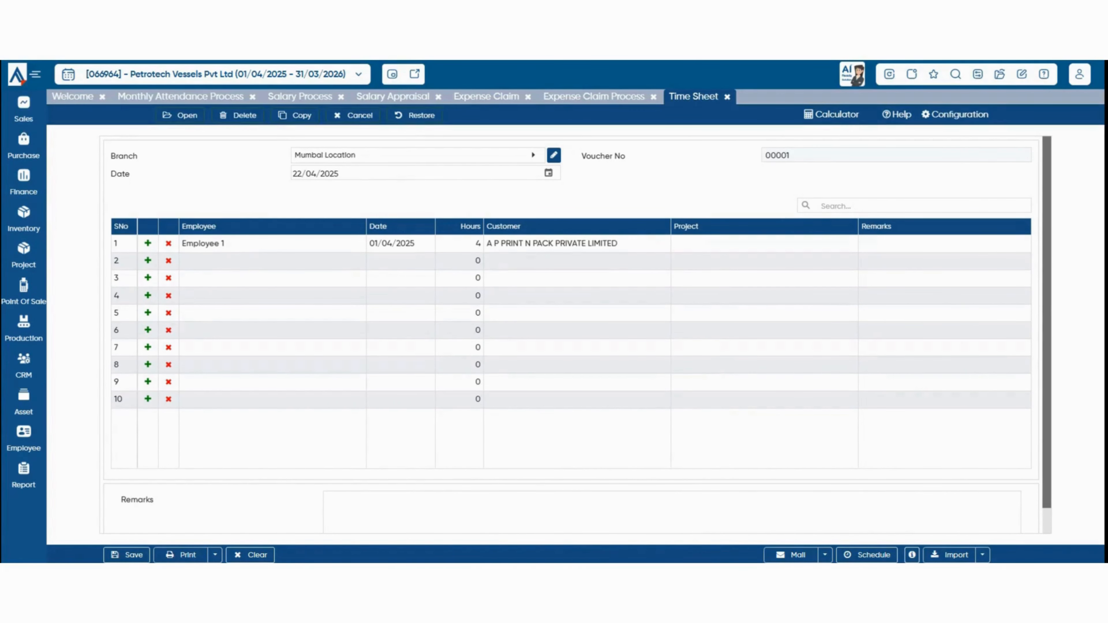
pyautogui.press('Return')
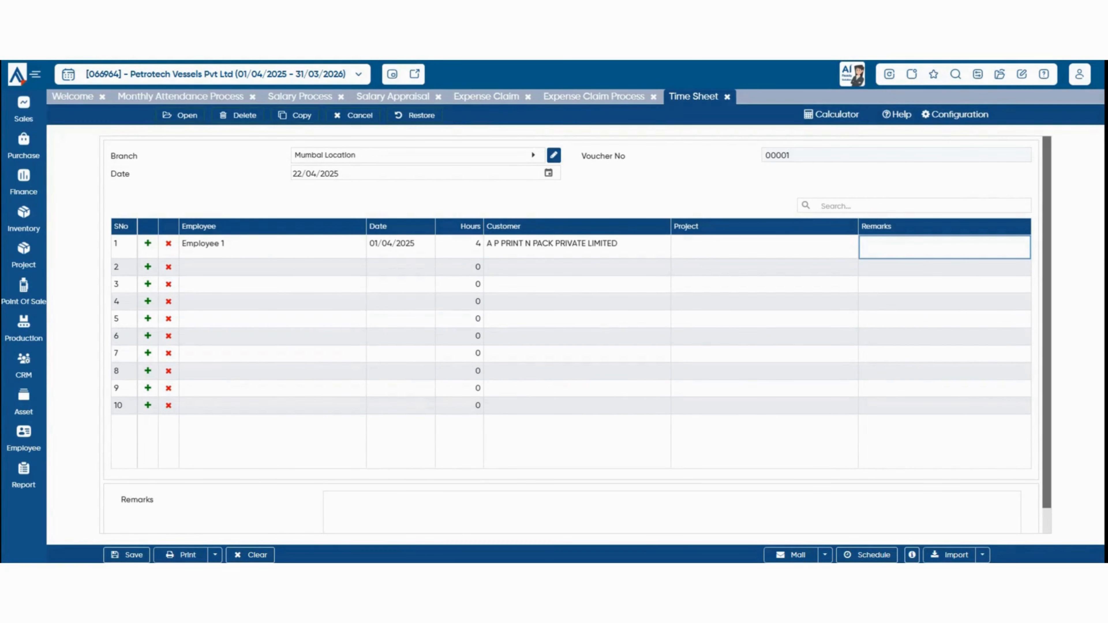
pyautogui.click(764, 245)
pyautogui.press('Return')
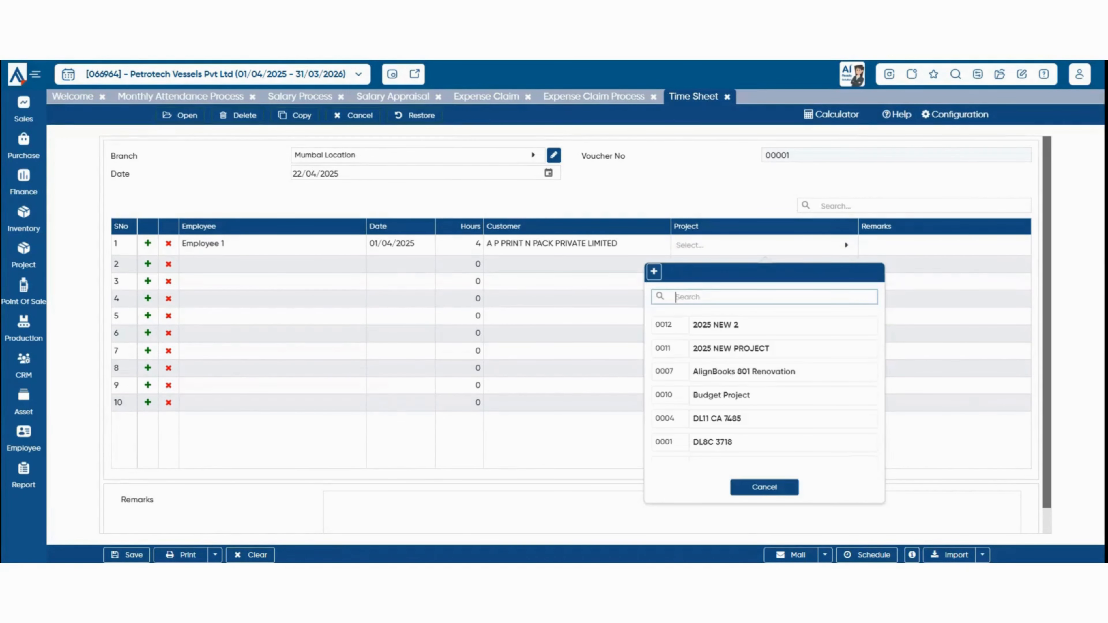
pyautogui.press('Down')
pyautogui.press('Down')
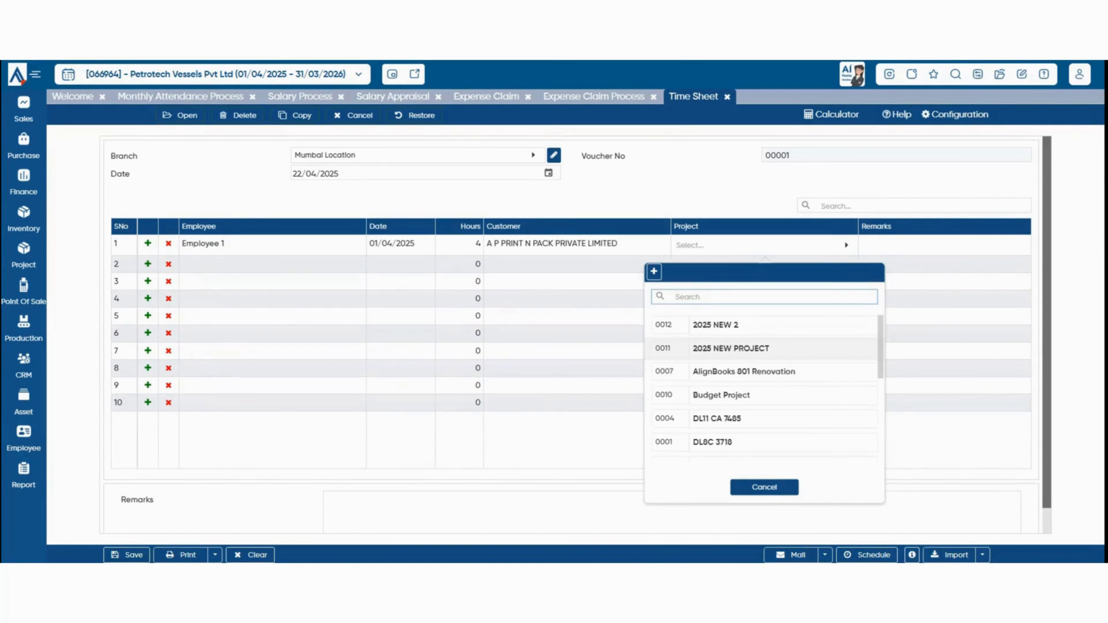
pyautogui.press('Down')
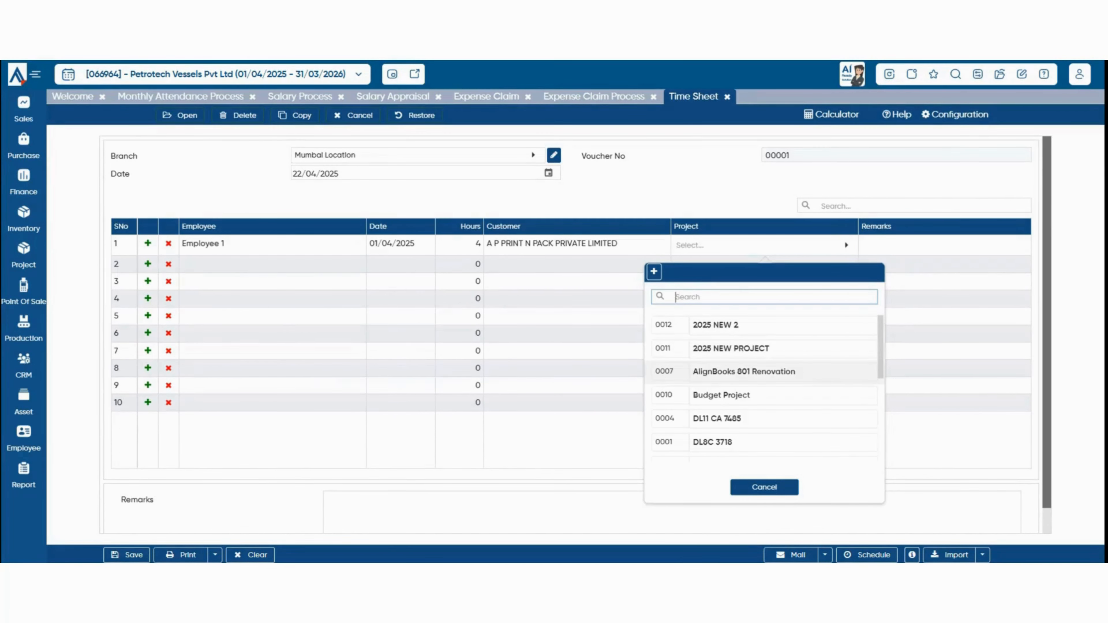
pyautogui.press('Up')
pyautogui.press('Up')
pyautogui.press('Return')
pyautogui.hotkey('ctrl', 's')
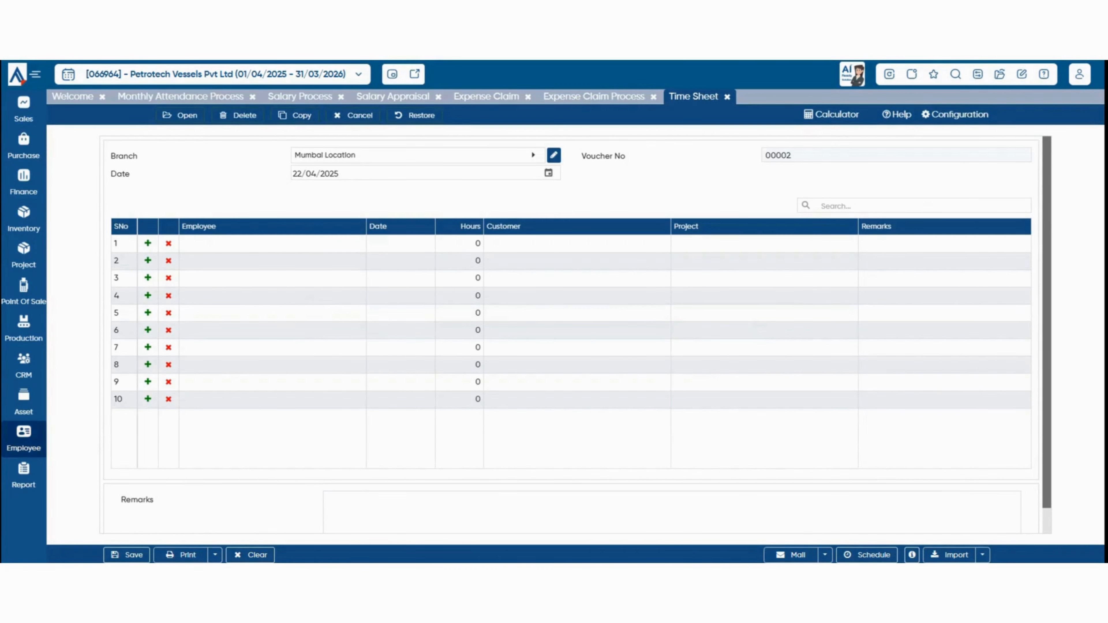
# Save an End Of Service record for Employee 1 with relieving date 22/05/2025.
pyautogui.click(23, 438)
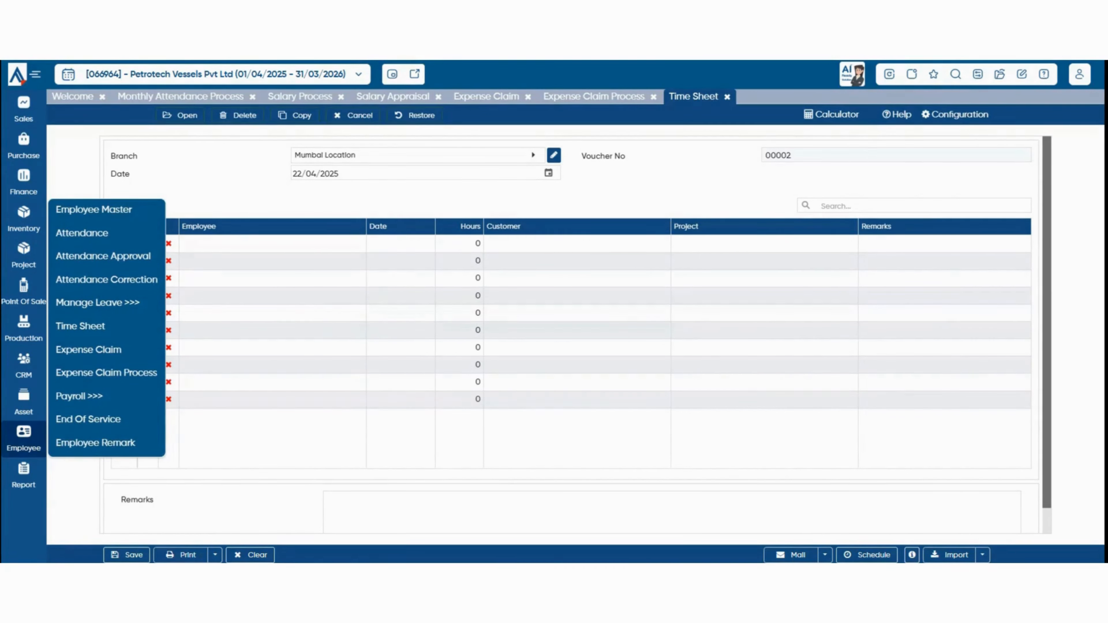
pyautogui.click(88, 419)
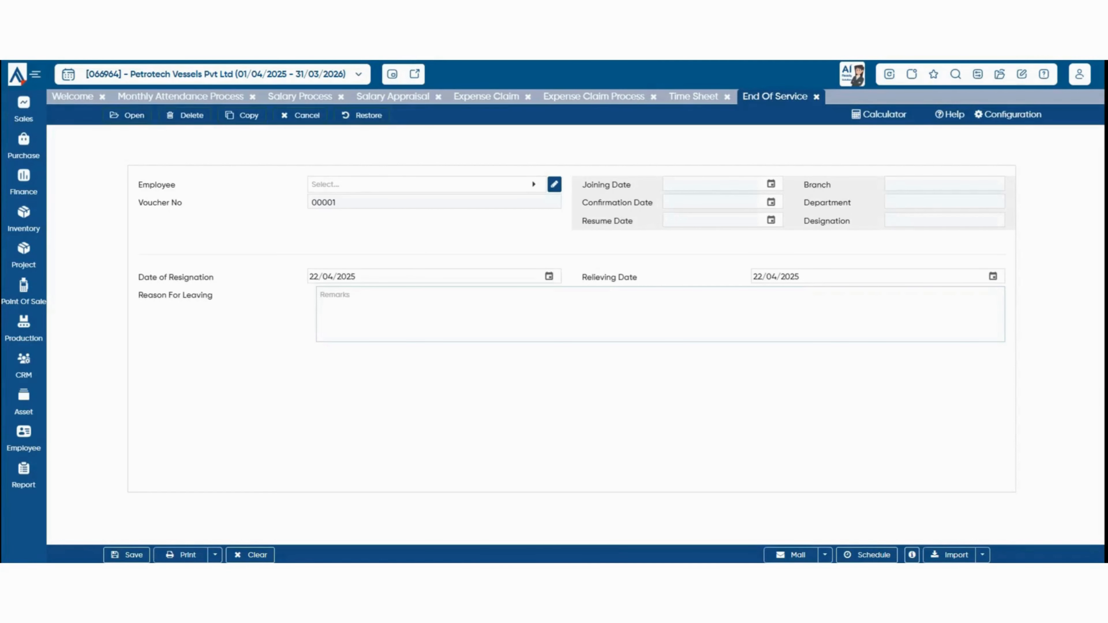
pyautogui.click(419, 185)
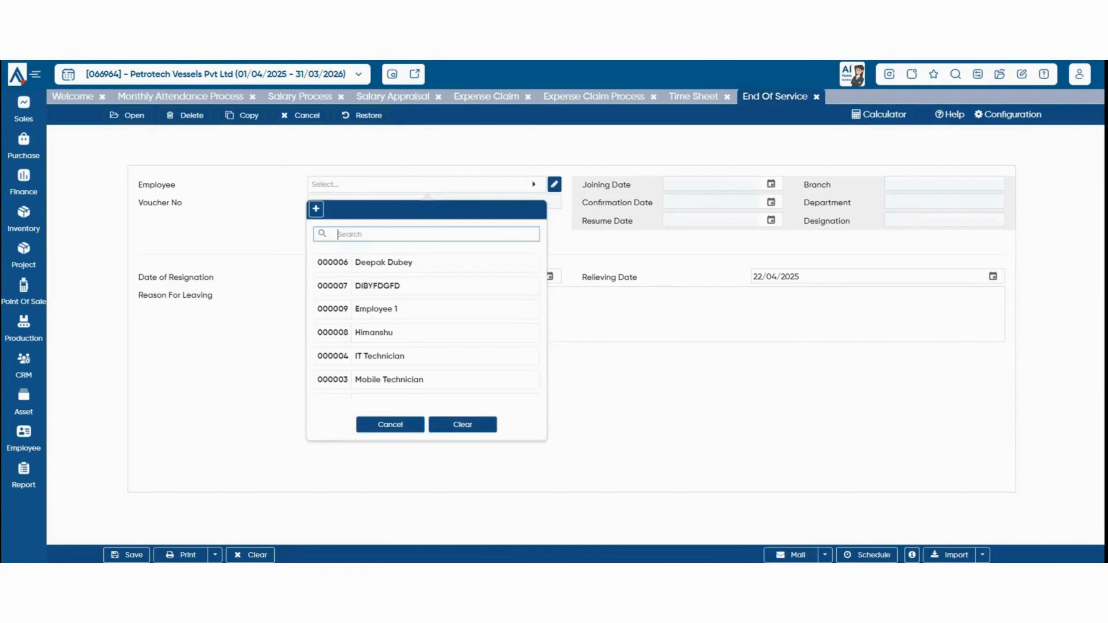
pyautogui.click(376, 308)
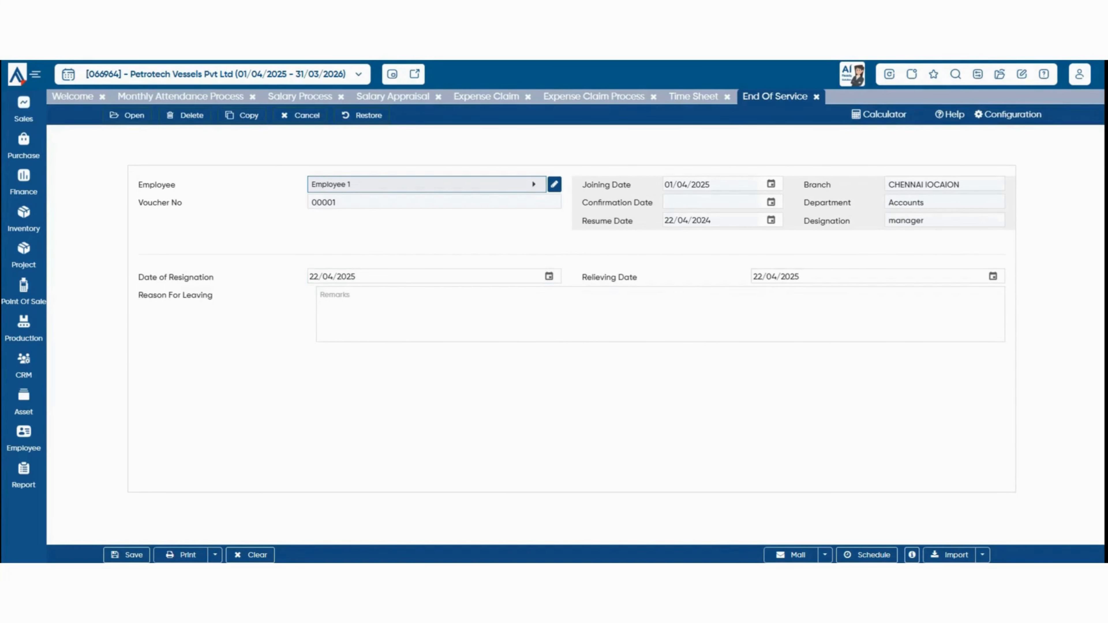
pyautogui.click(993, 276)
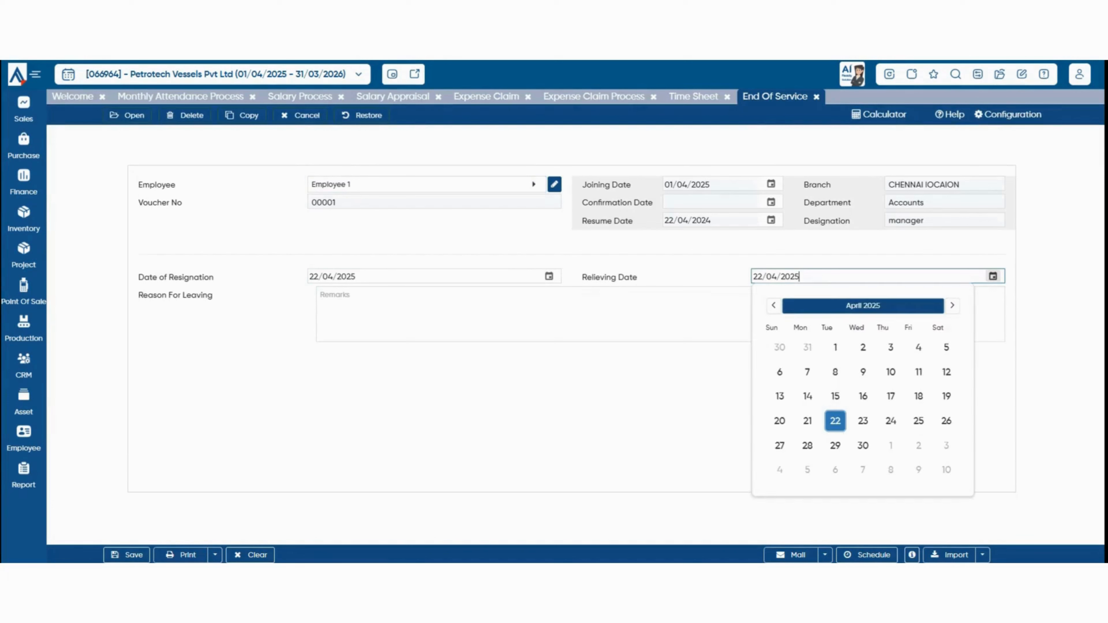
pyautogui.click(952, 306)
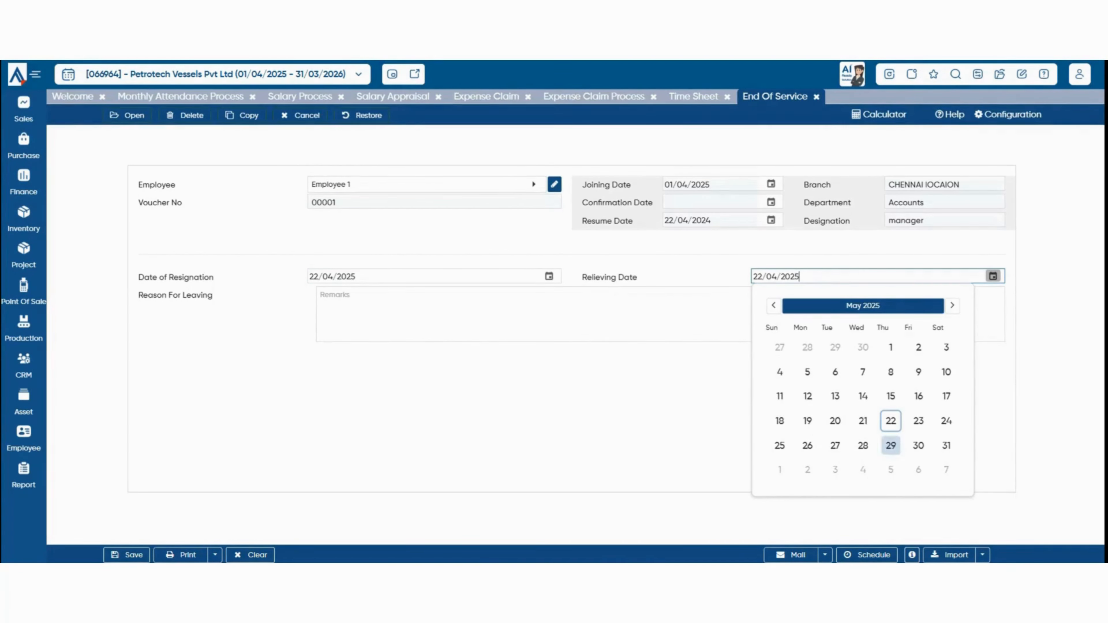
pyautogui.click(891, 421)
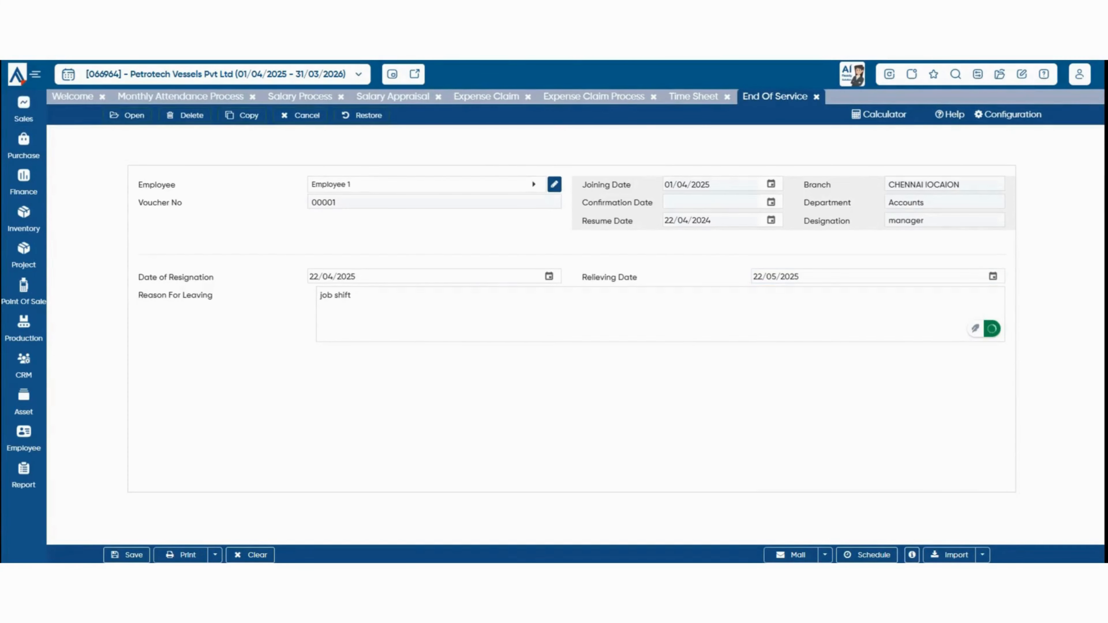
pyautogui.click(127, 555)
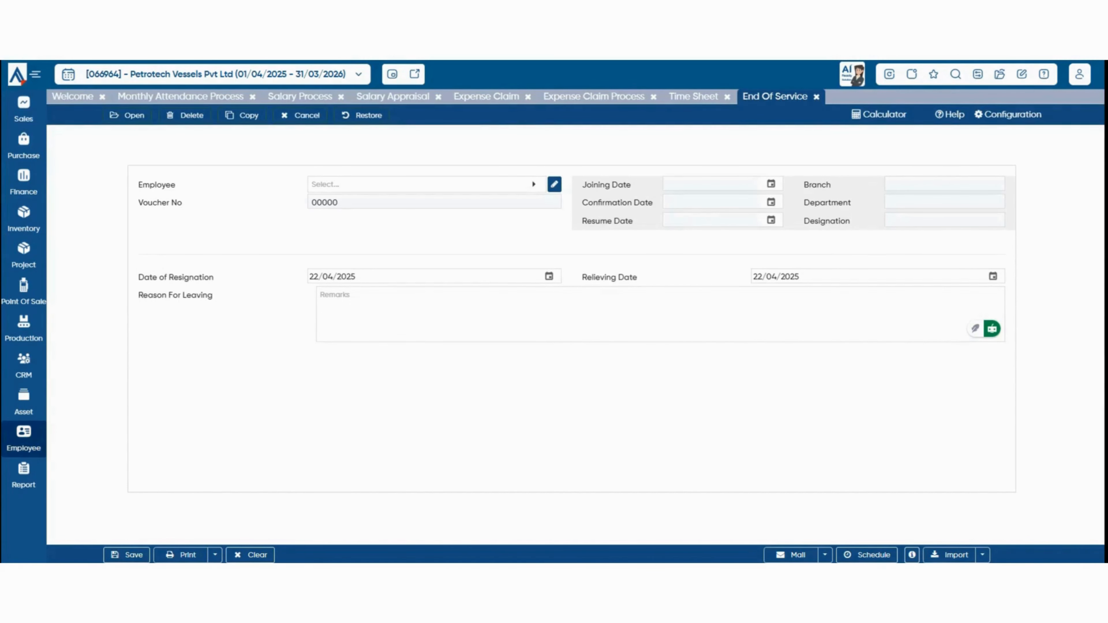
pyautogui.click(23, 439)
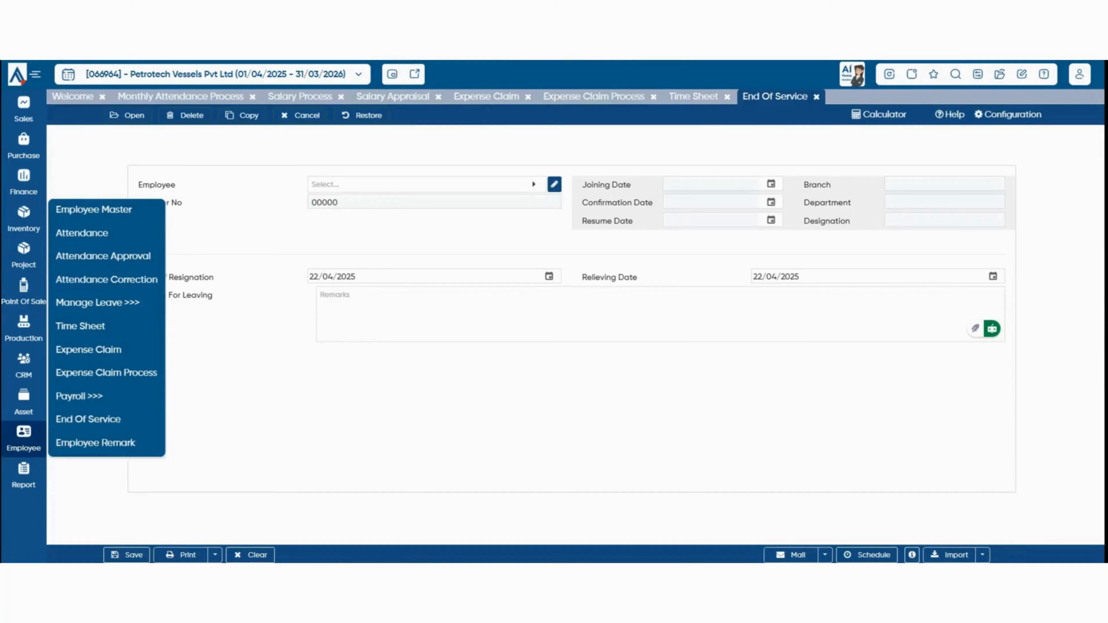
# Fill an Employee Remark for Employee 1 as Negative with Low seriousness.
pyautogui.click(95, 442)
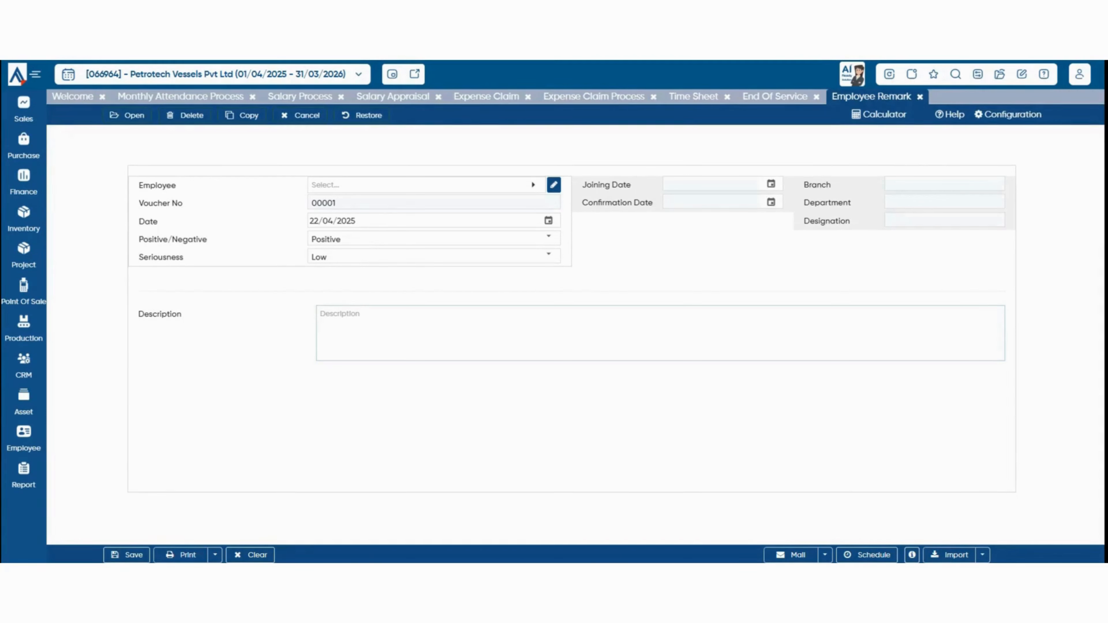
pyautogui.click(533, 185)
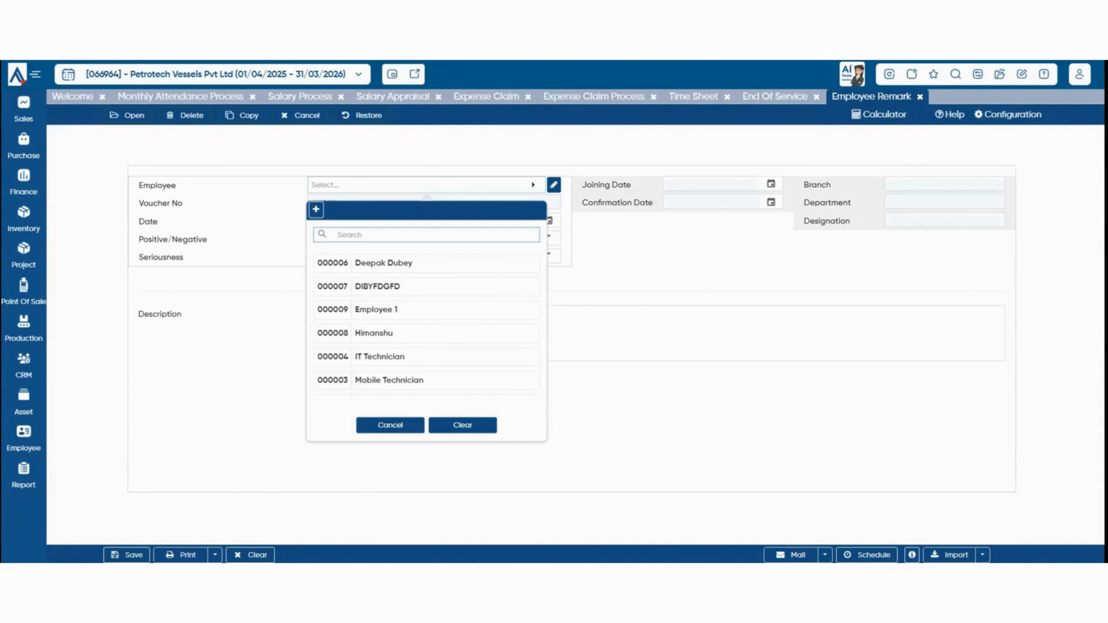
pyautogui.click(376, 309)
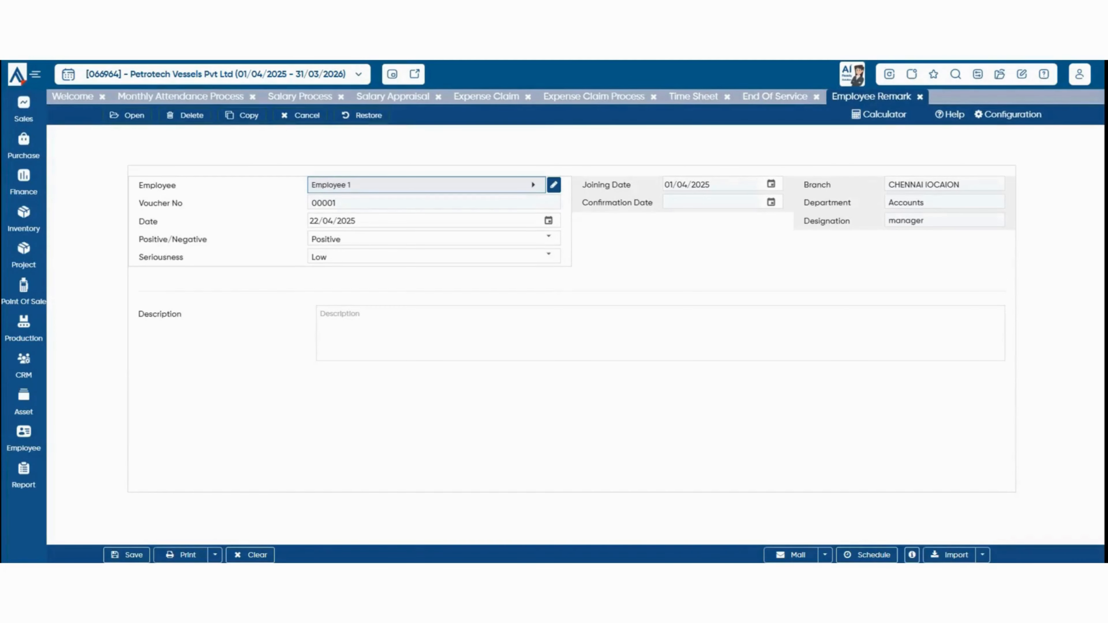
pyautogui.click(549, 256)
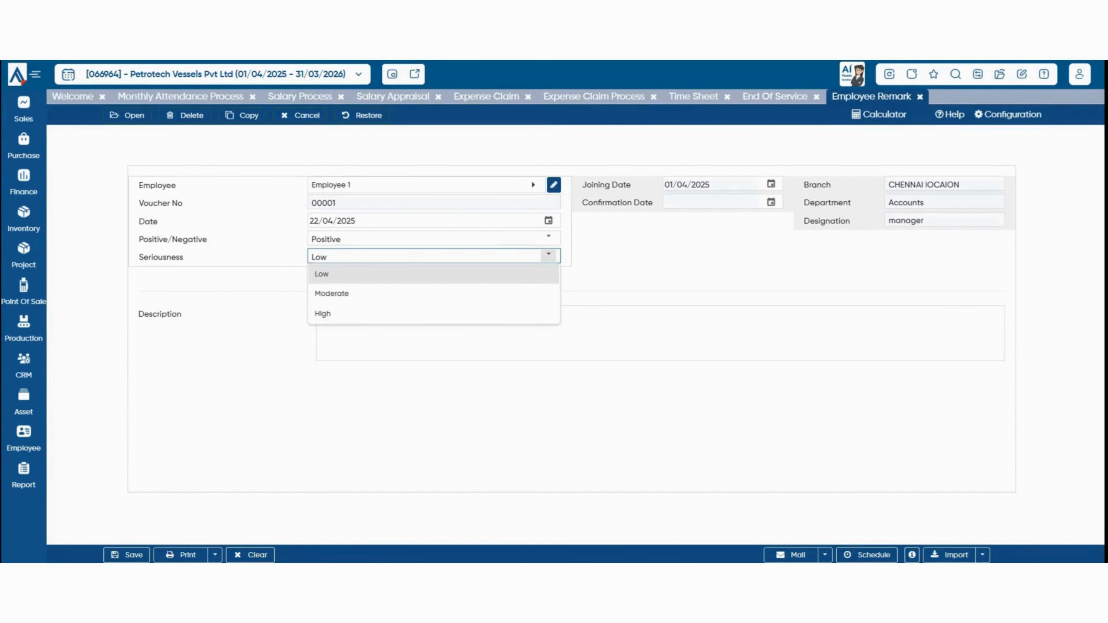
pyautogui.click(549, 239)
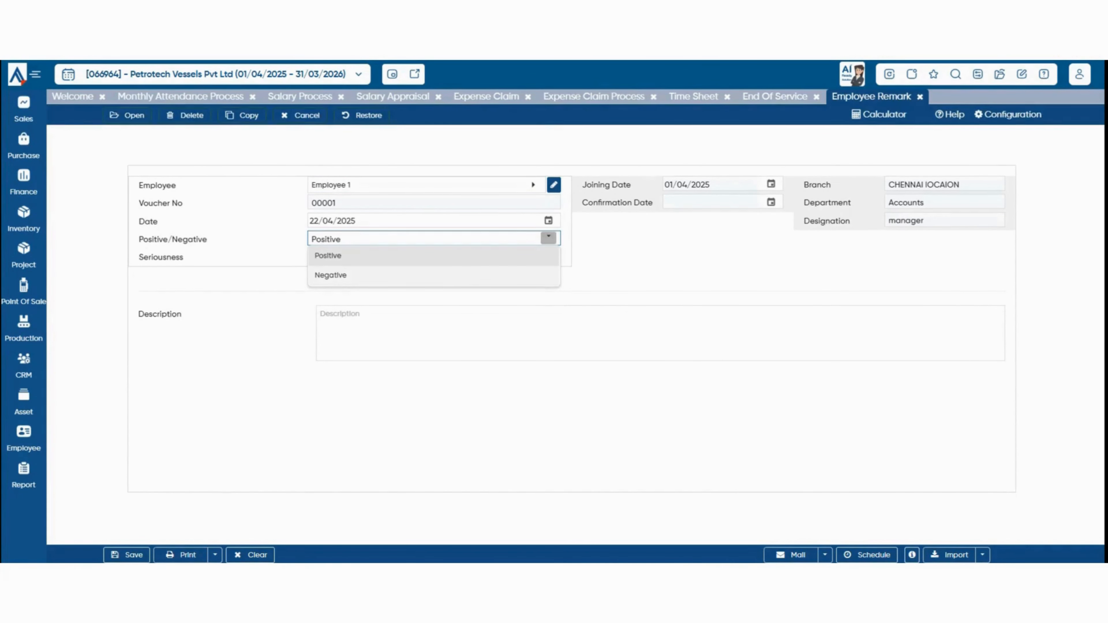
pyautogui.click(433, 276)
pyautogui.click(549, 256)
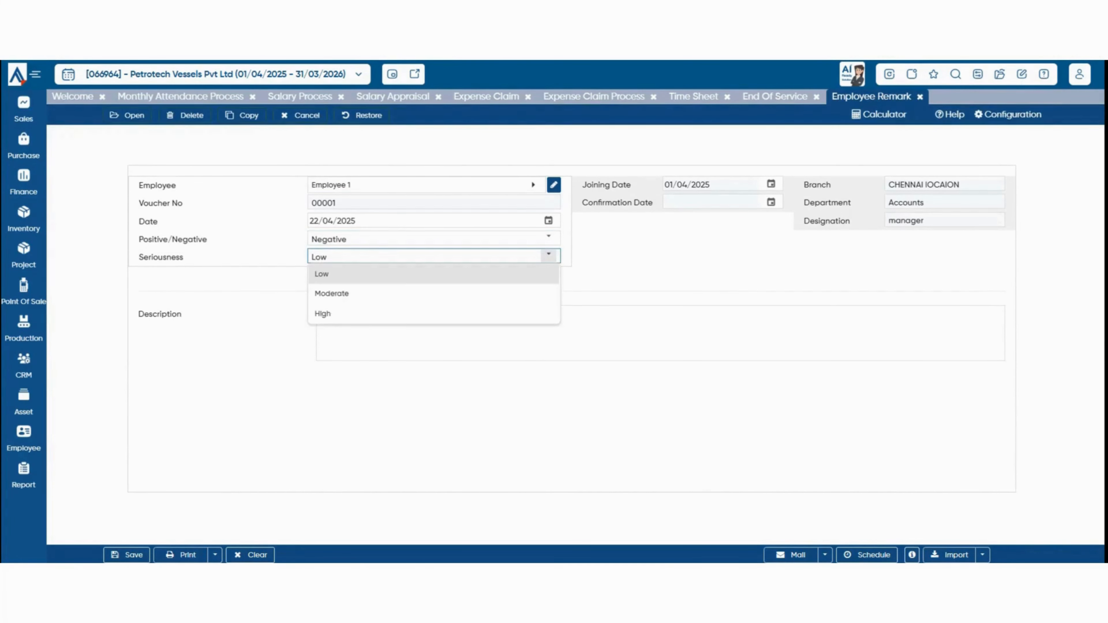
pyautogui.press('Return')
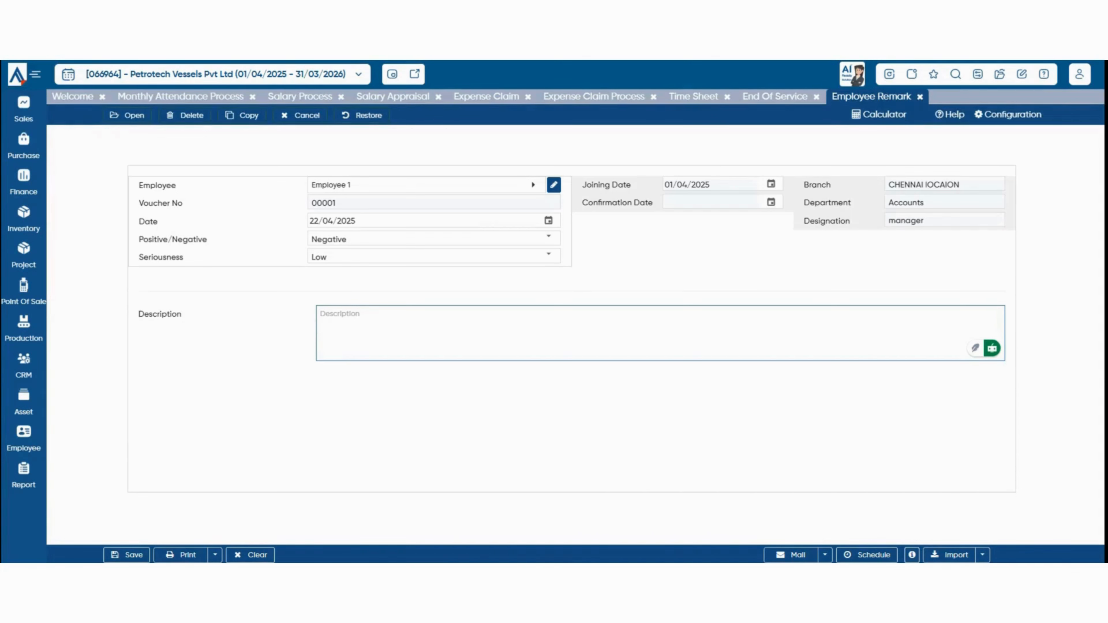
pyautogui.click(24, 438)
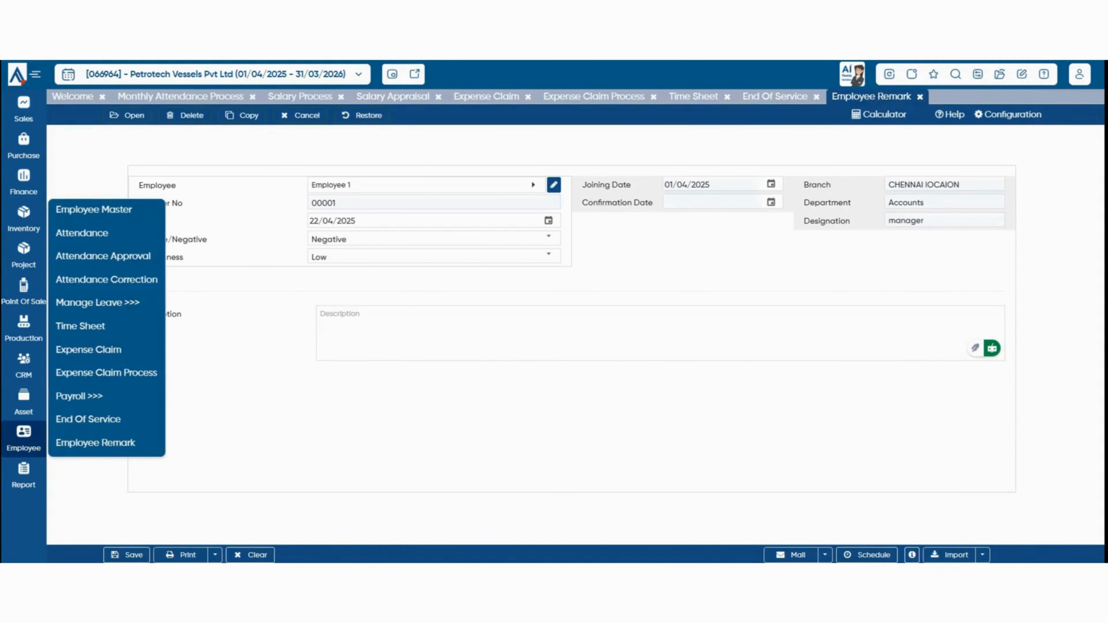